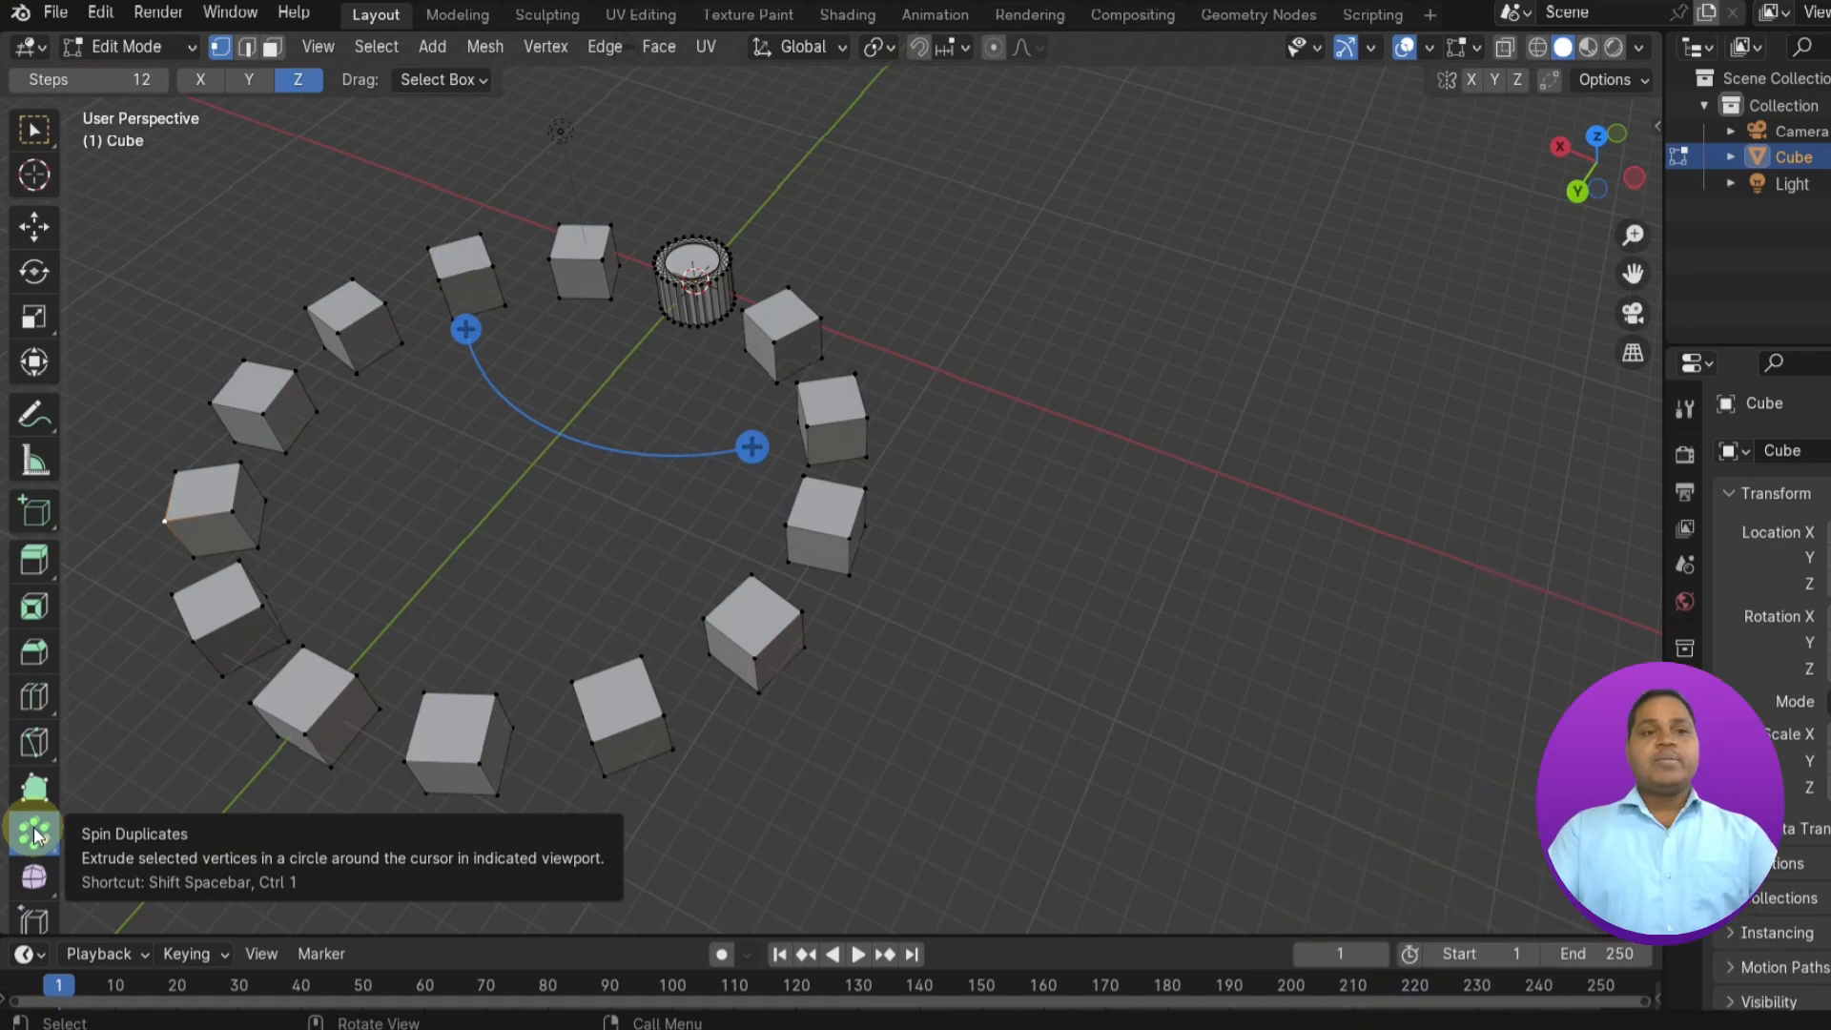
- Return to Object Mode and delete the ring of spun cubes
click(138, 53)
click(120, 73)
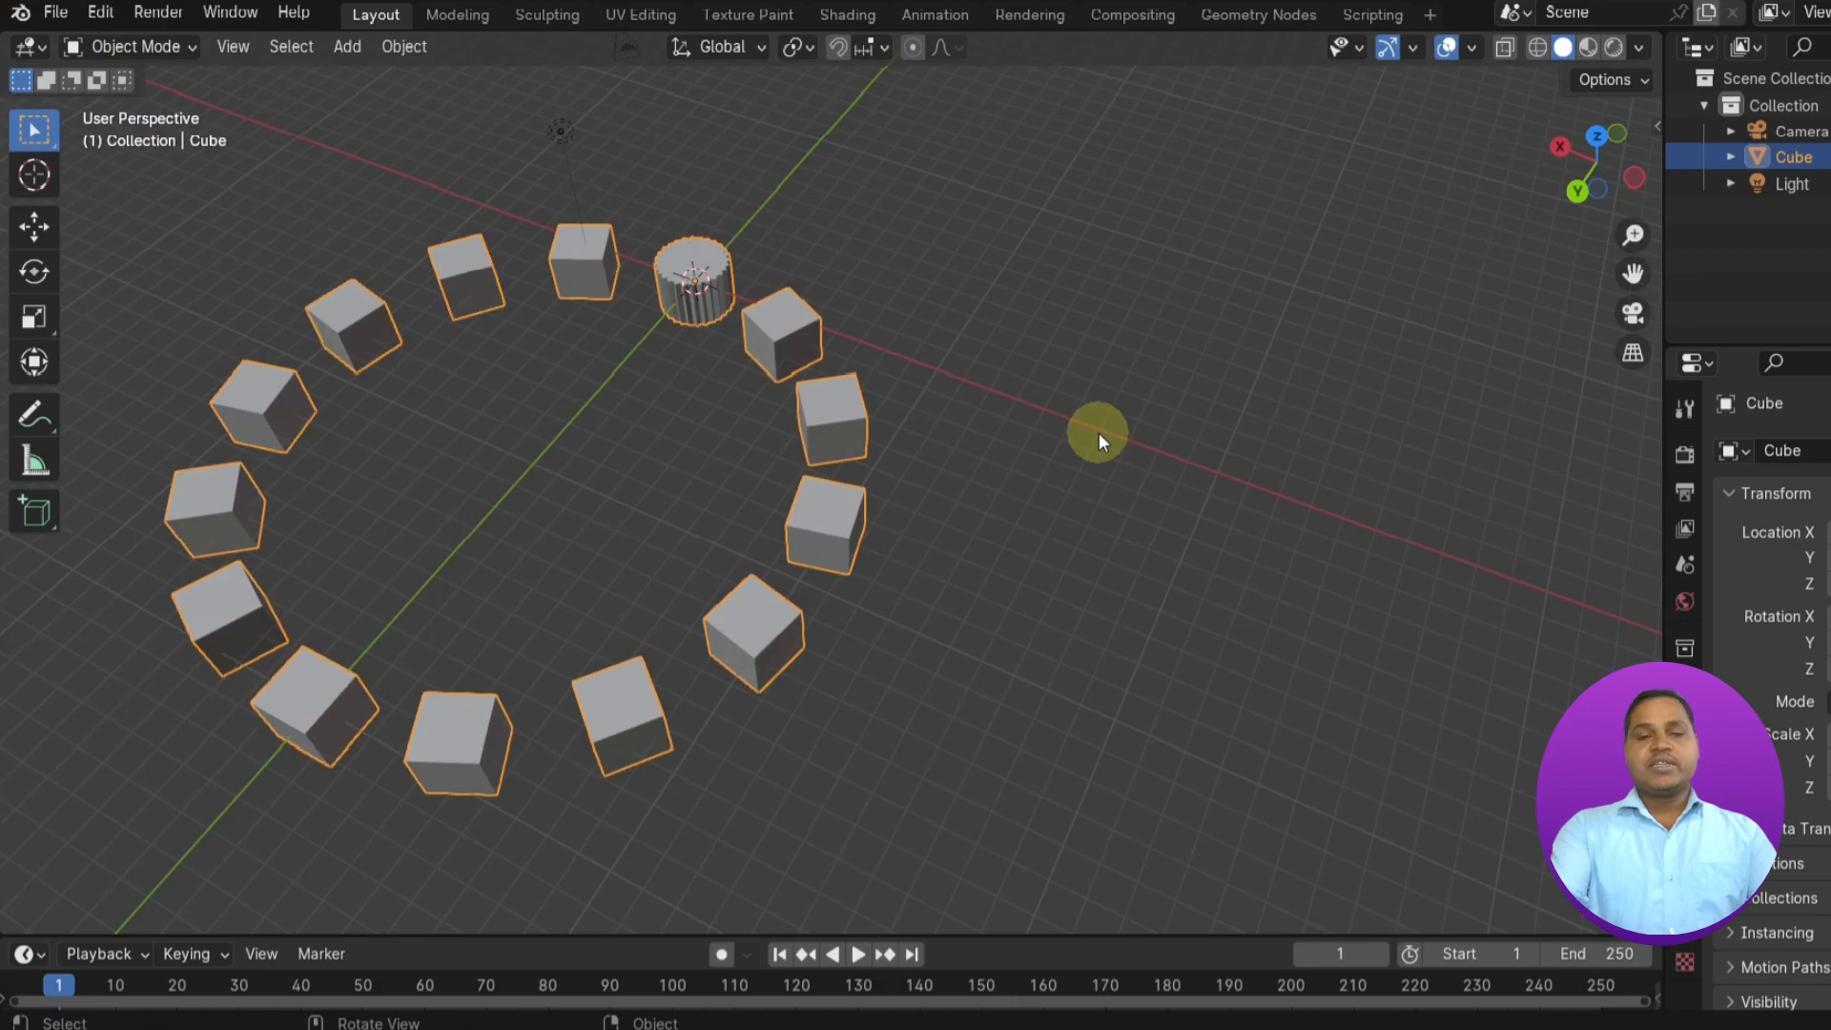
key(Delete)
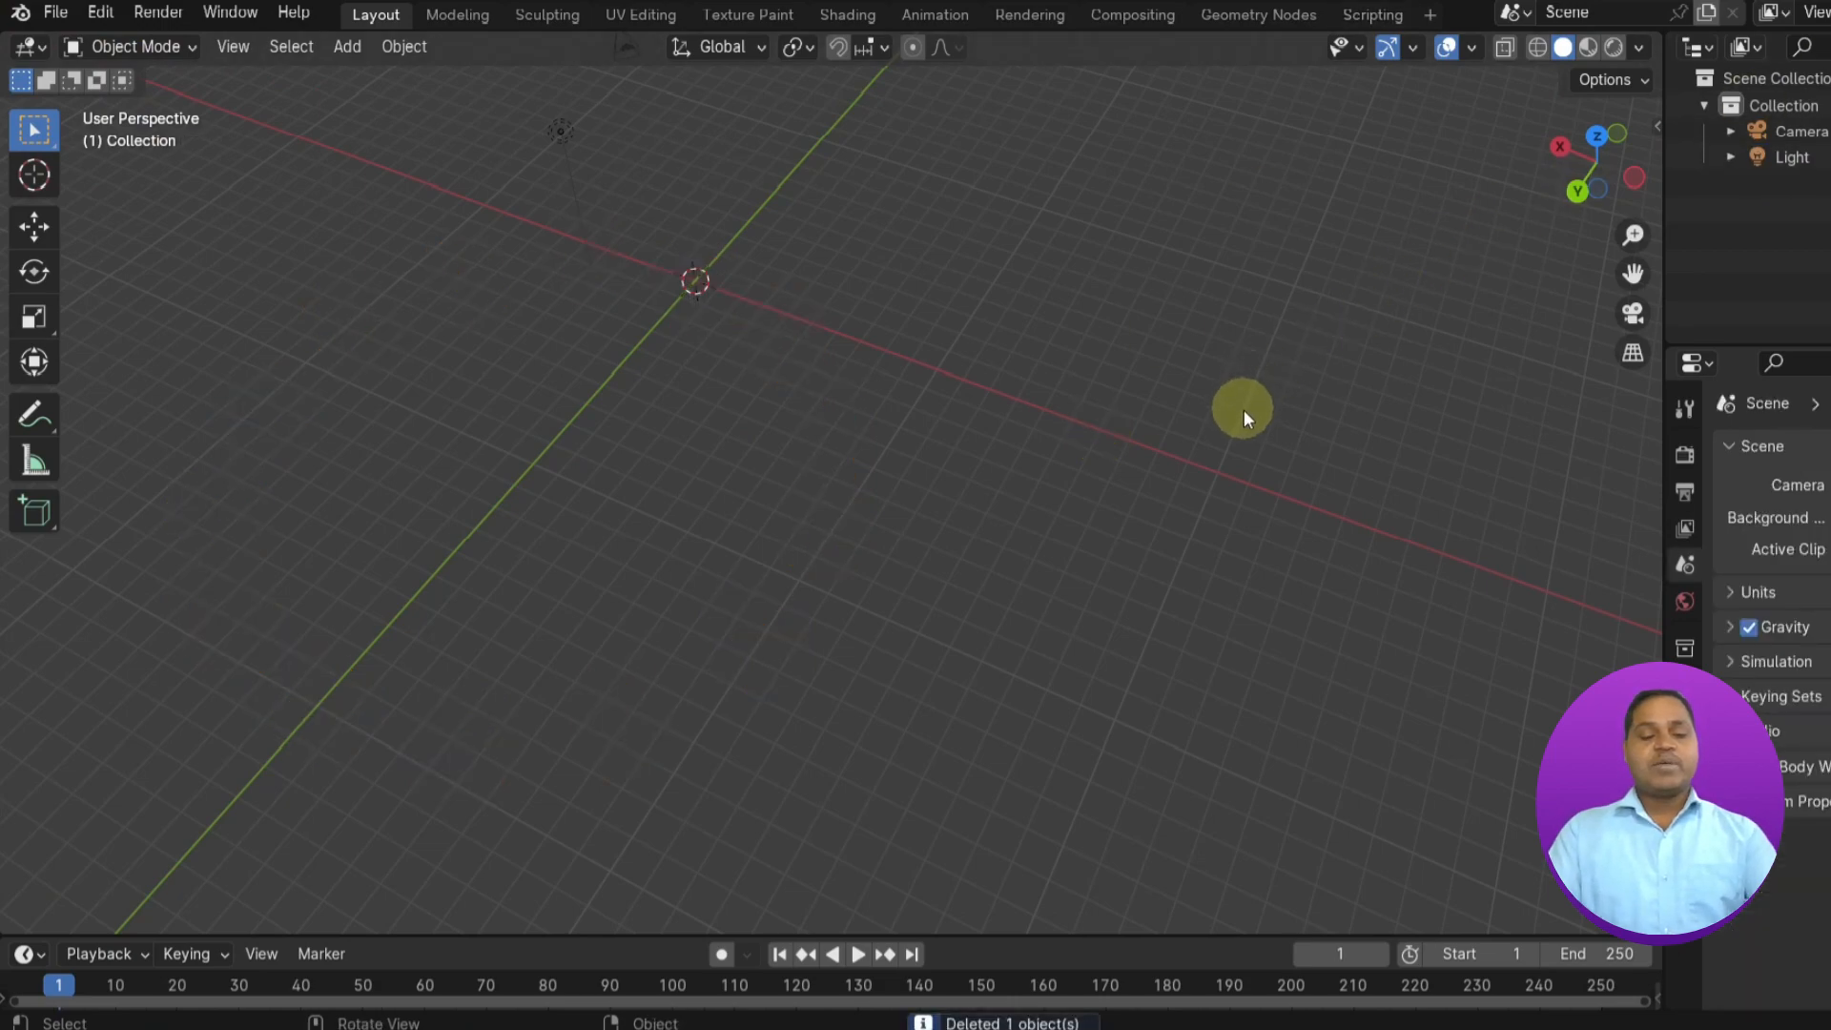
- Turn on the Screencast Keys overlay for the viewport and hide the sidebar again
key(n)
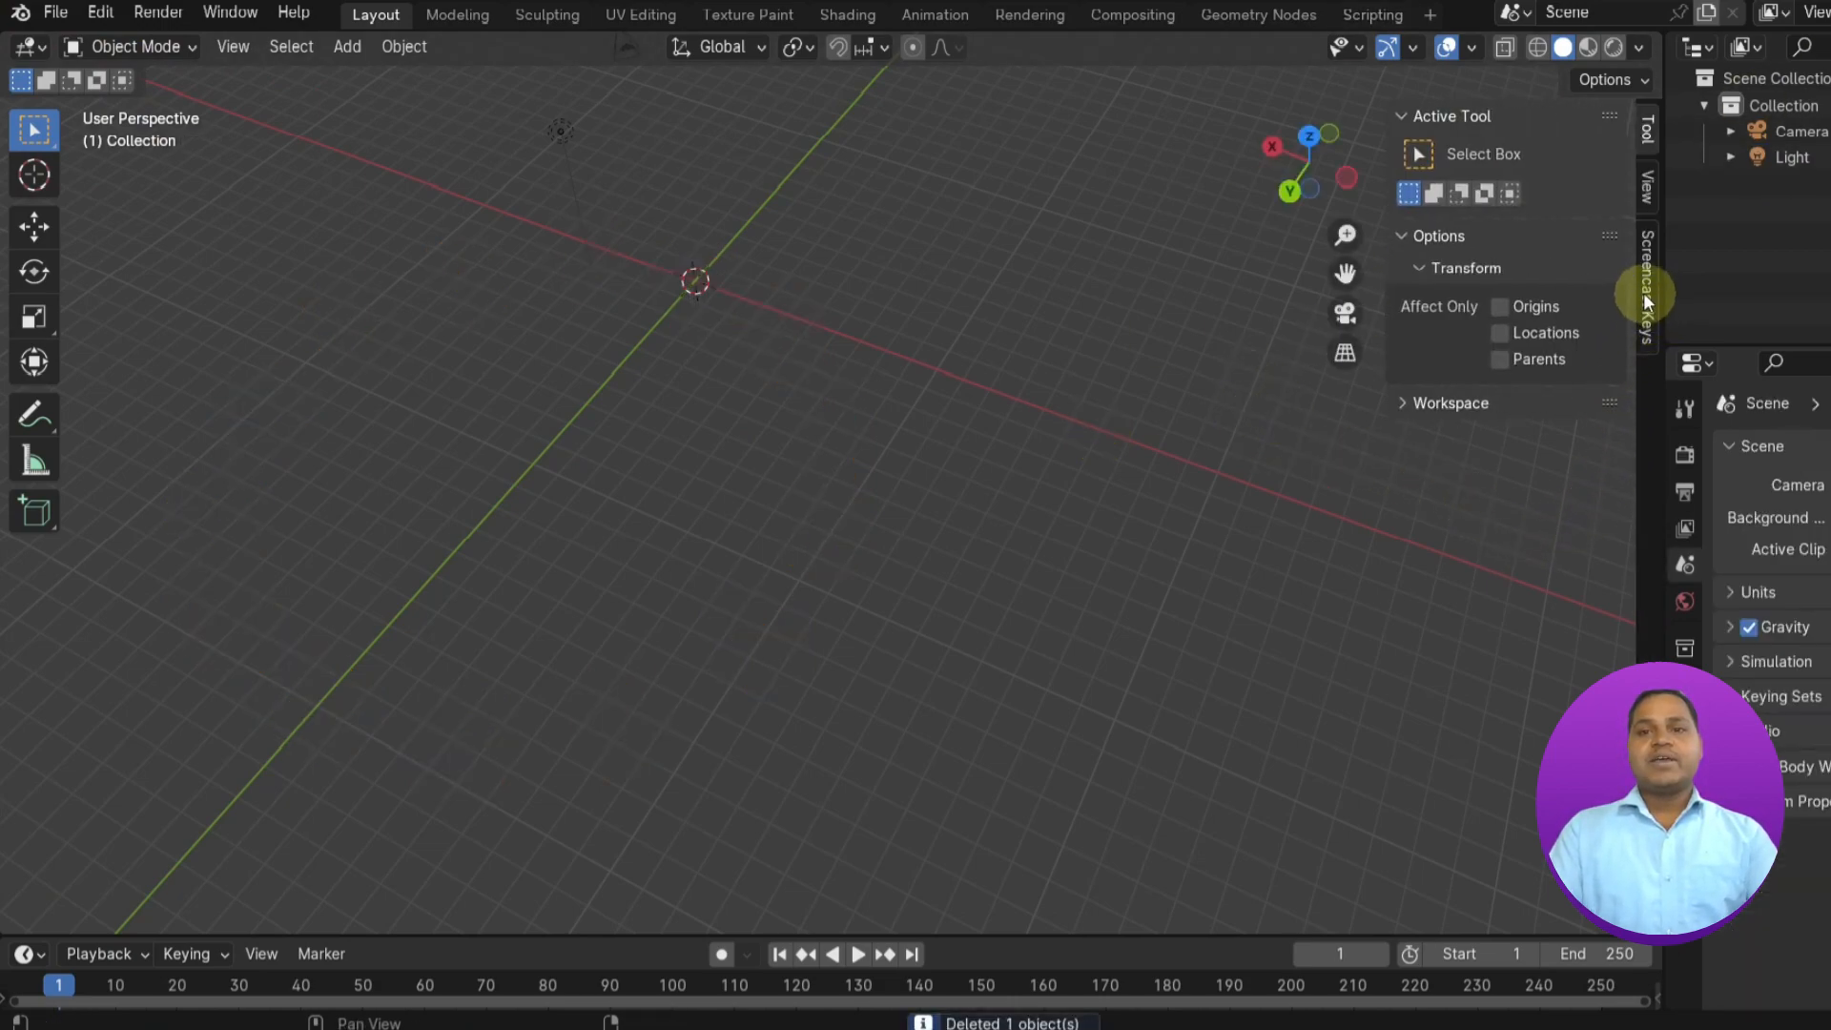
click(1639, 288)
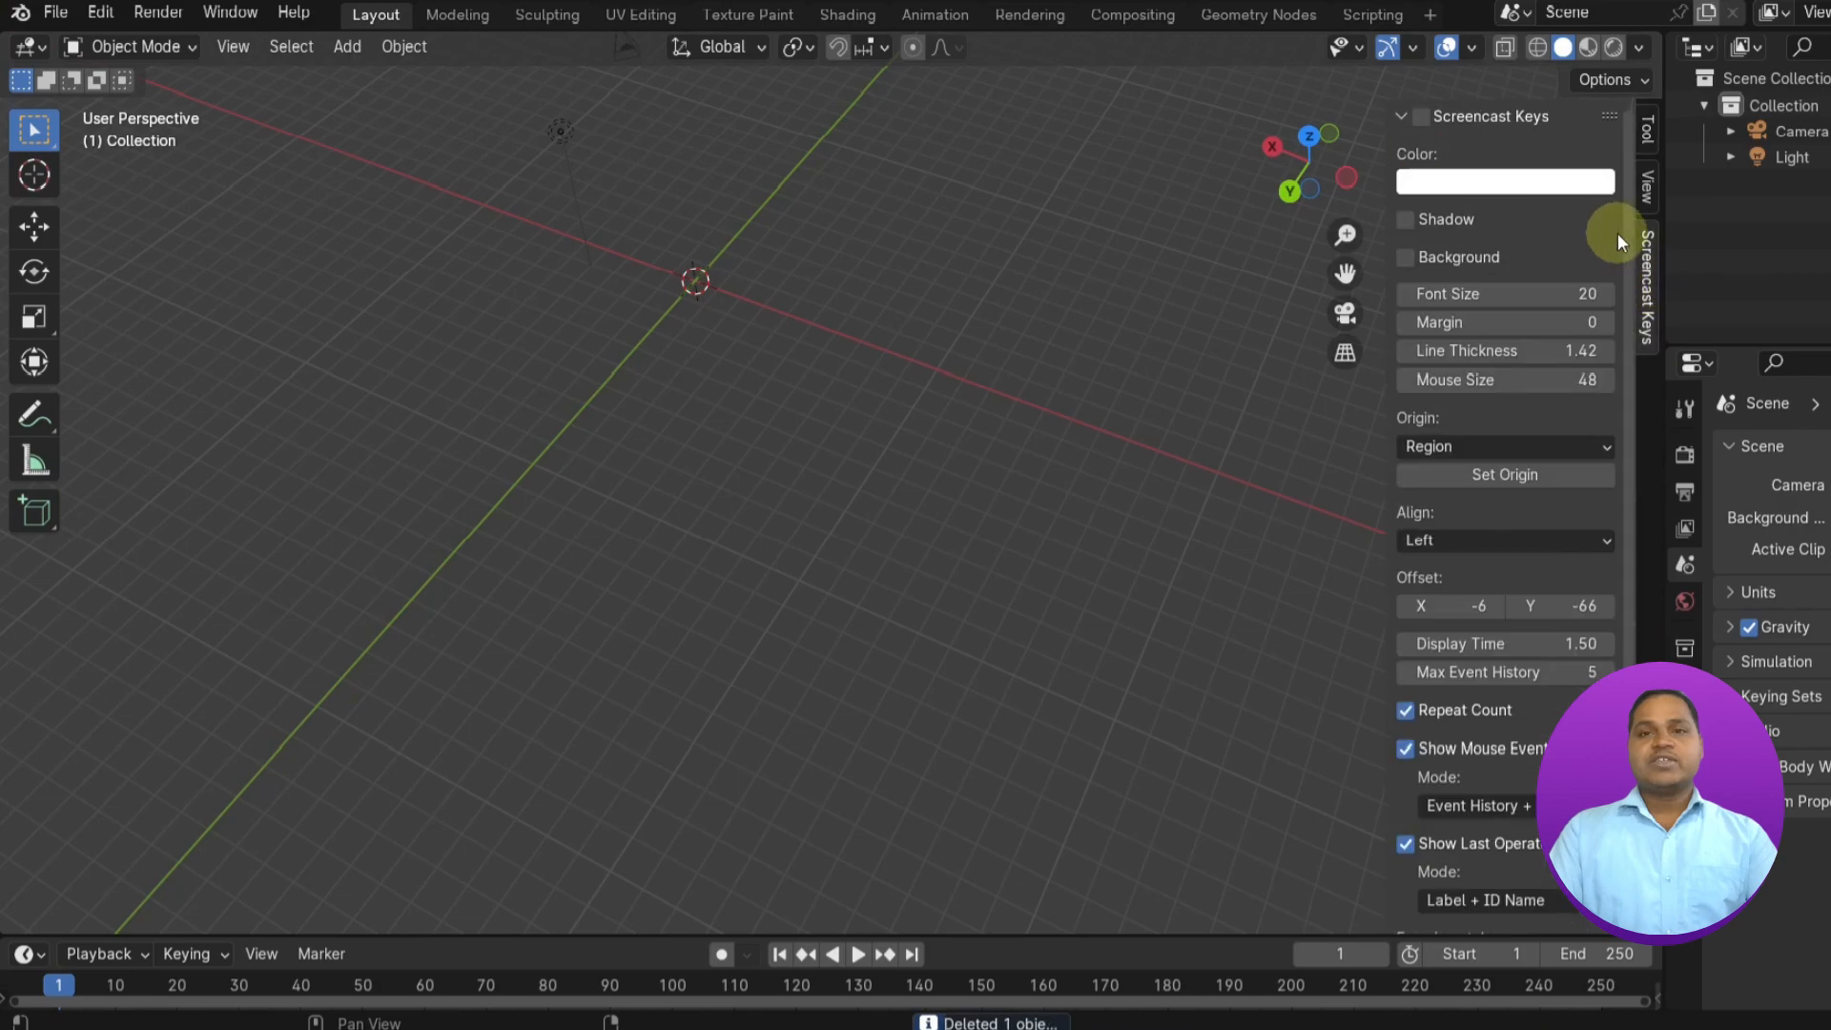
click(1421, 117)
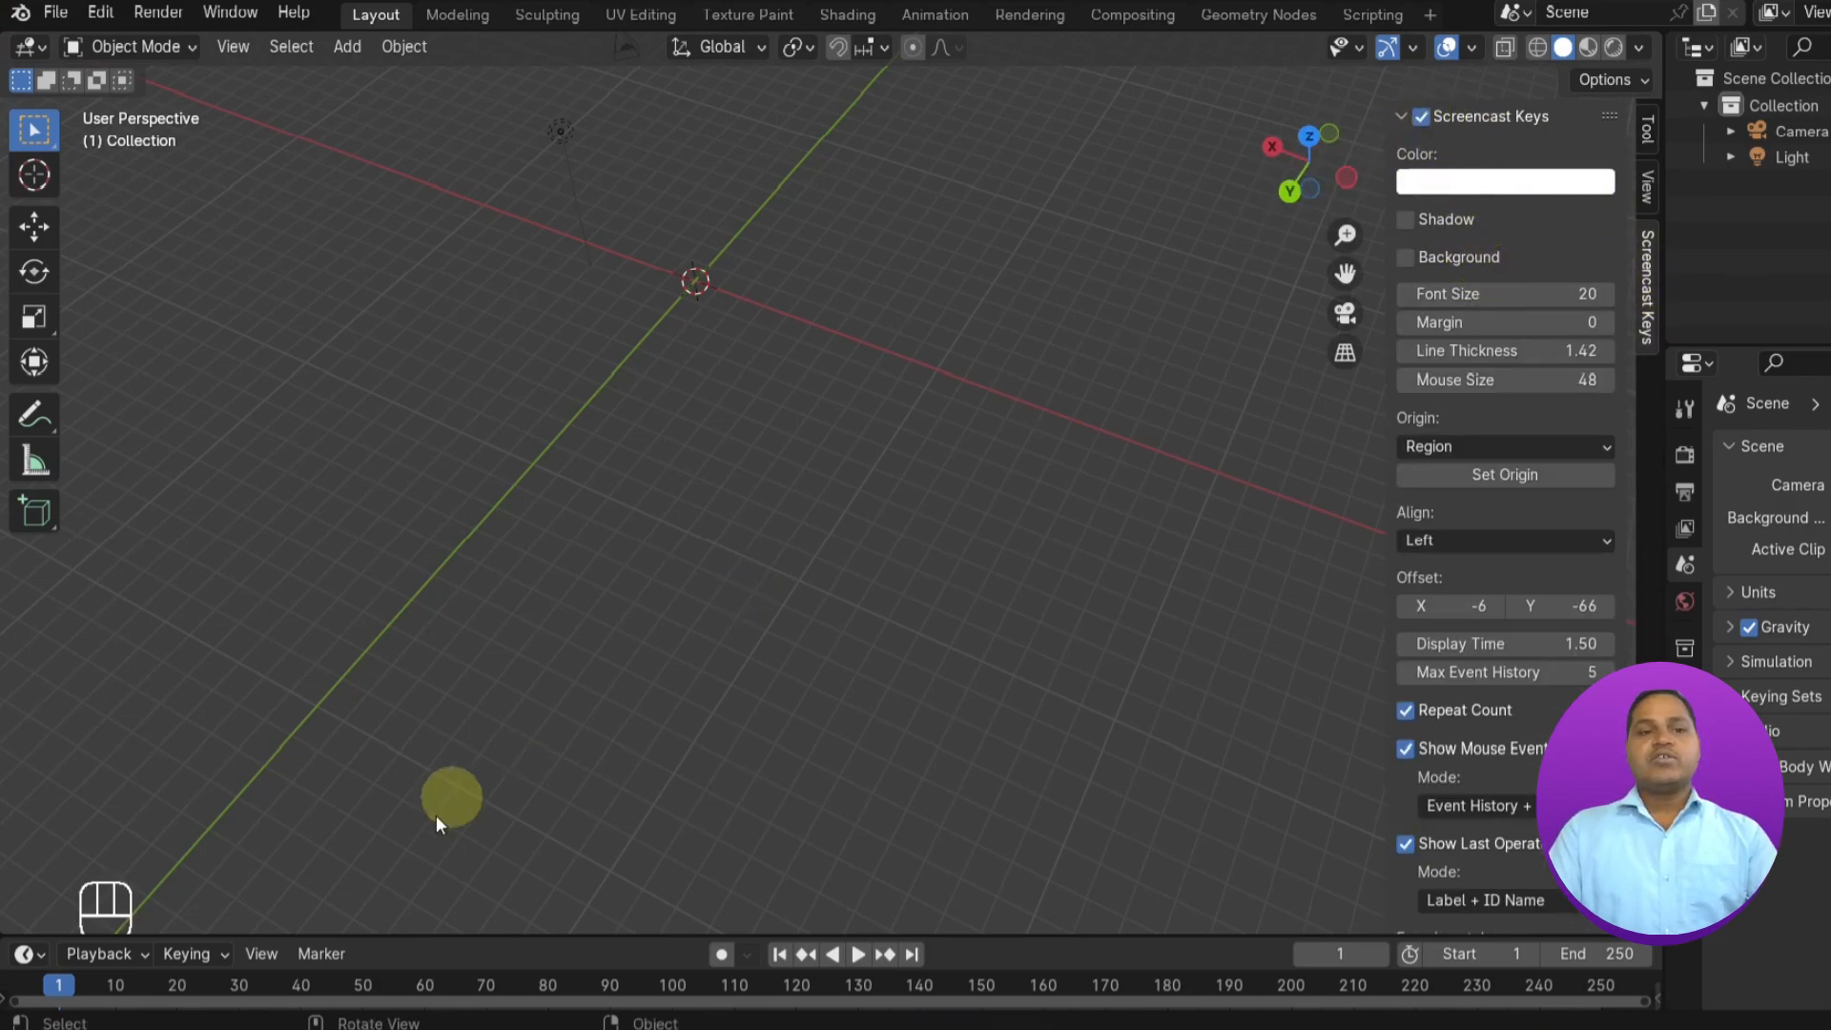
click(598, 795)
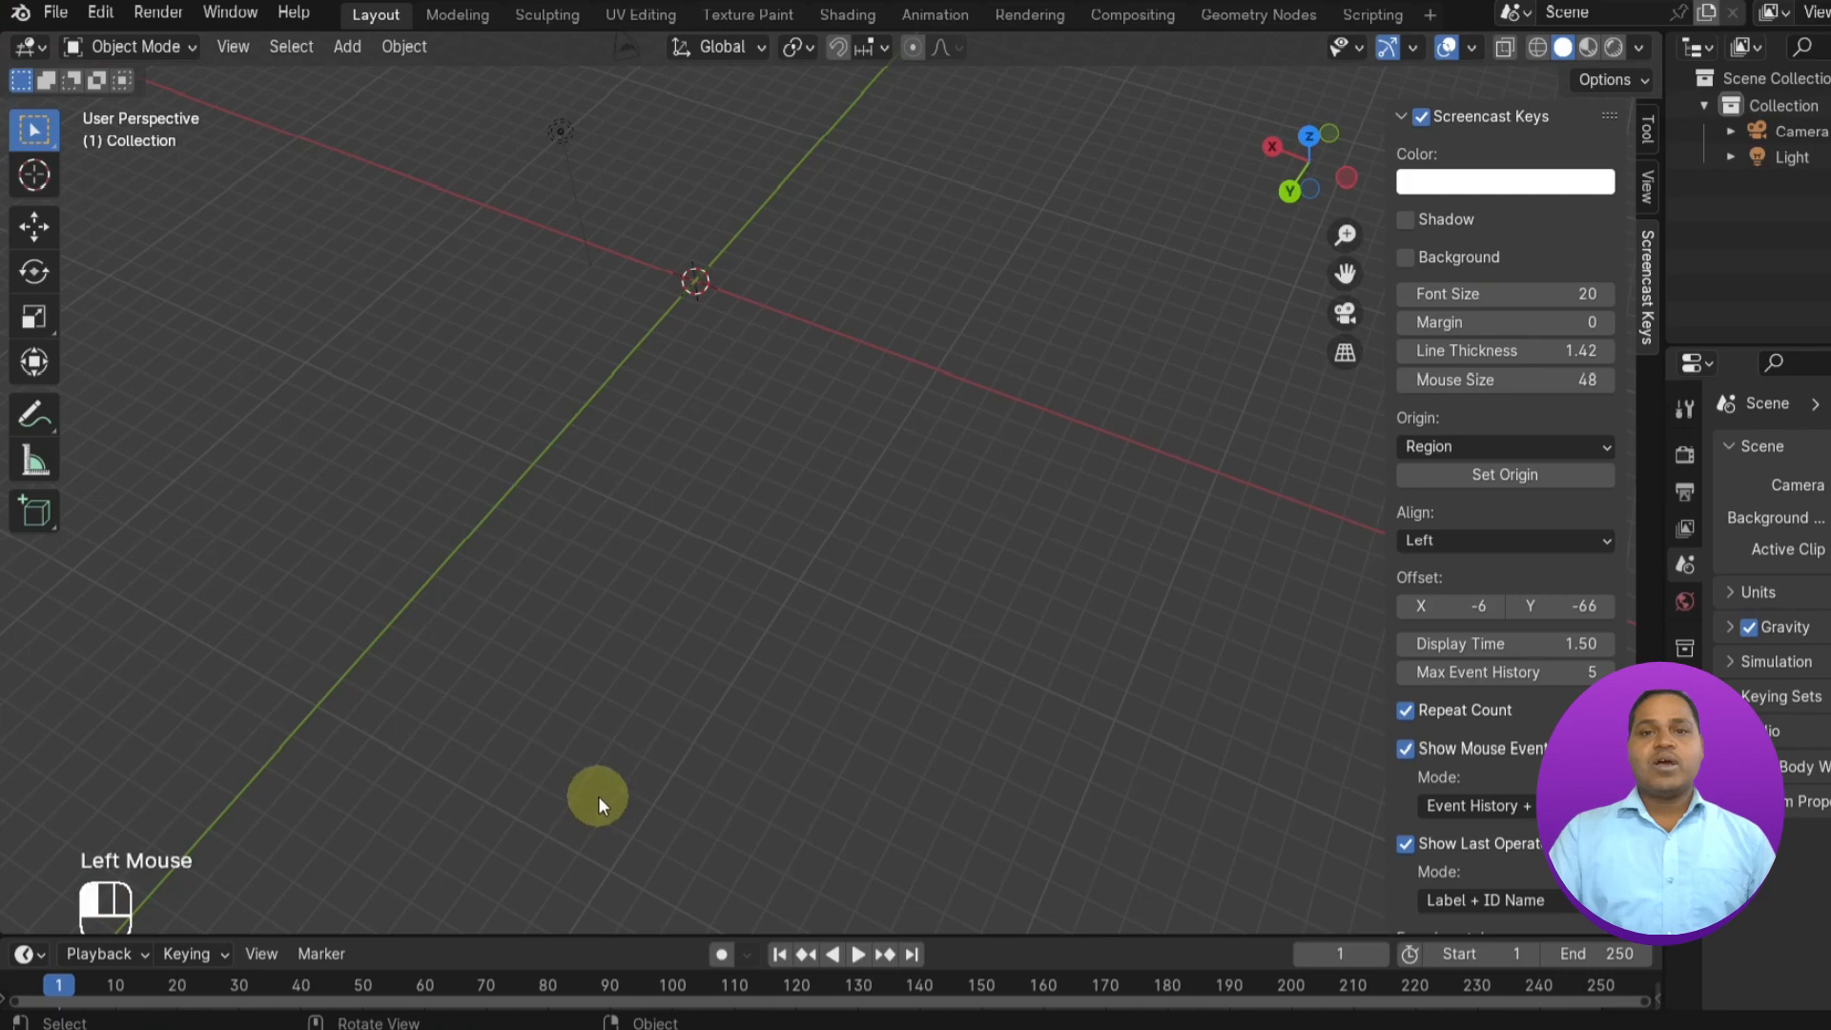
key(n)
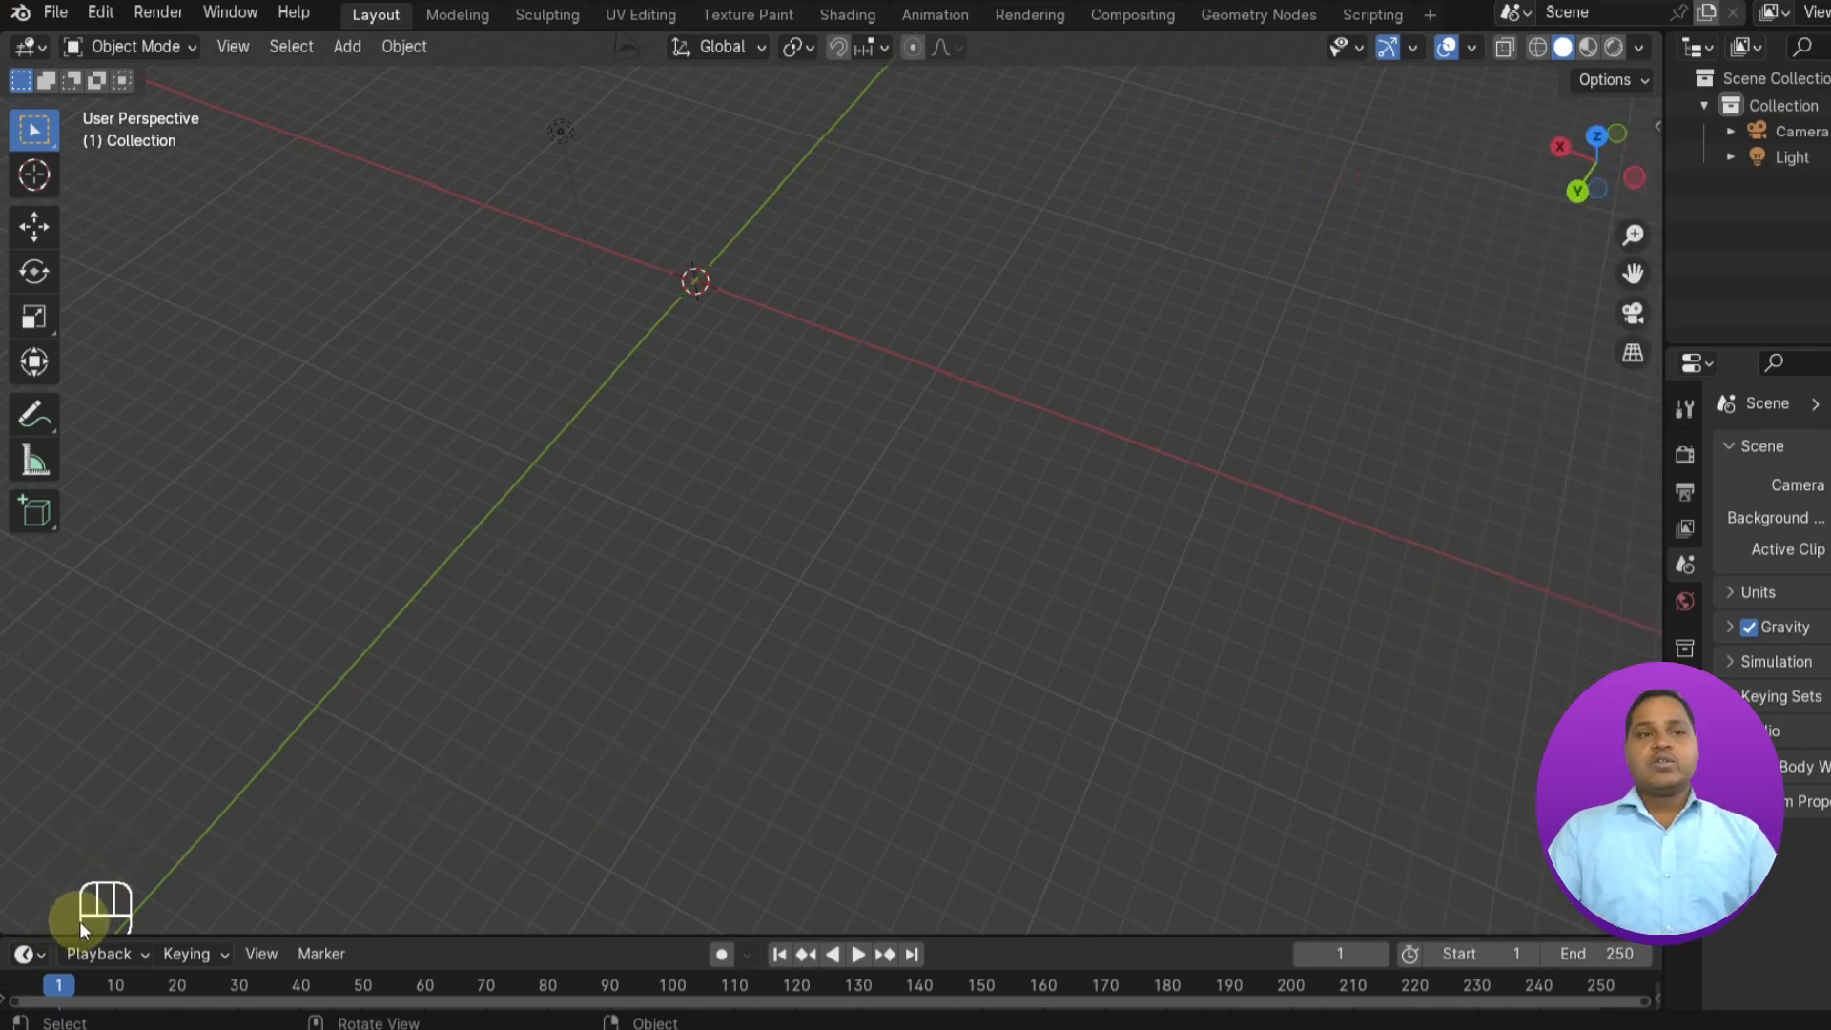
- Add a 2 m cube mesh at the world origin
scroll(912, 610, up, 2)
scroll(887, 587, down, 3)
middle_drag(884, 581, 841, 486)
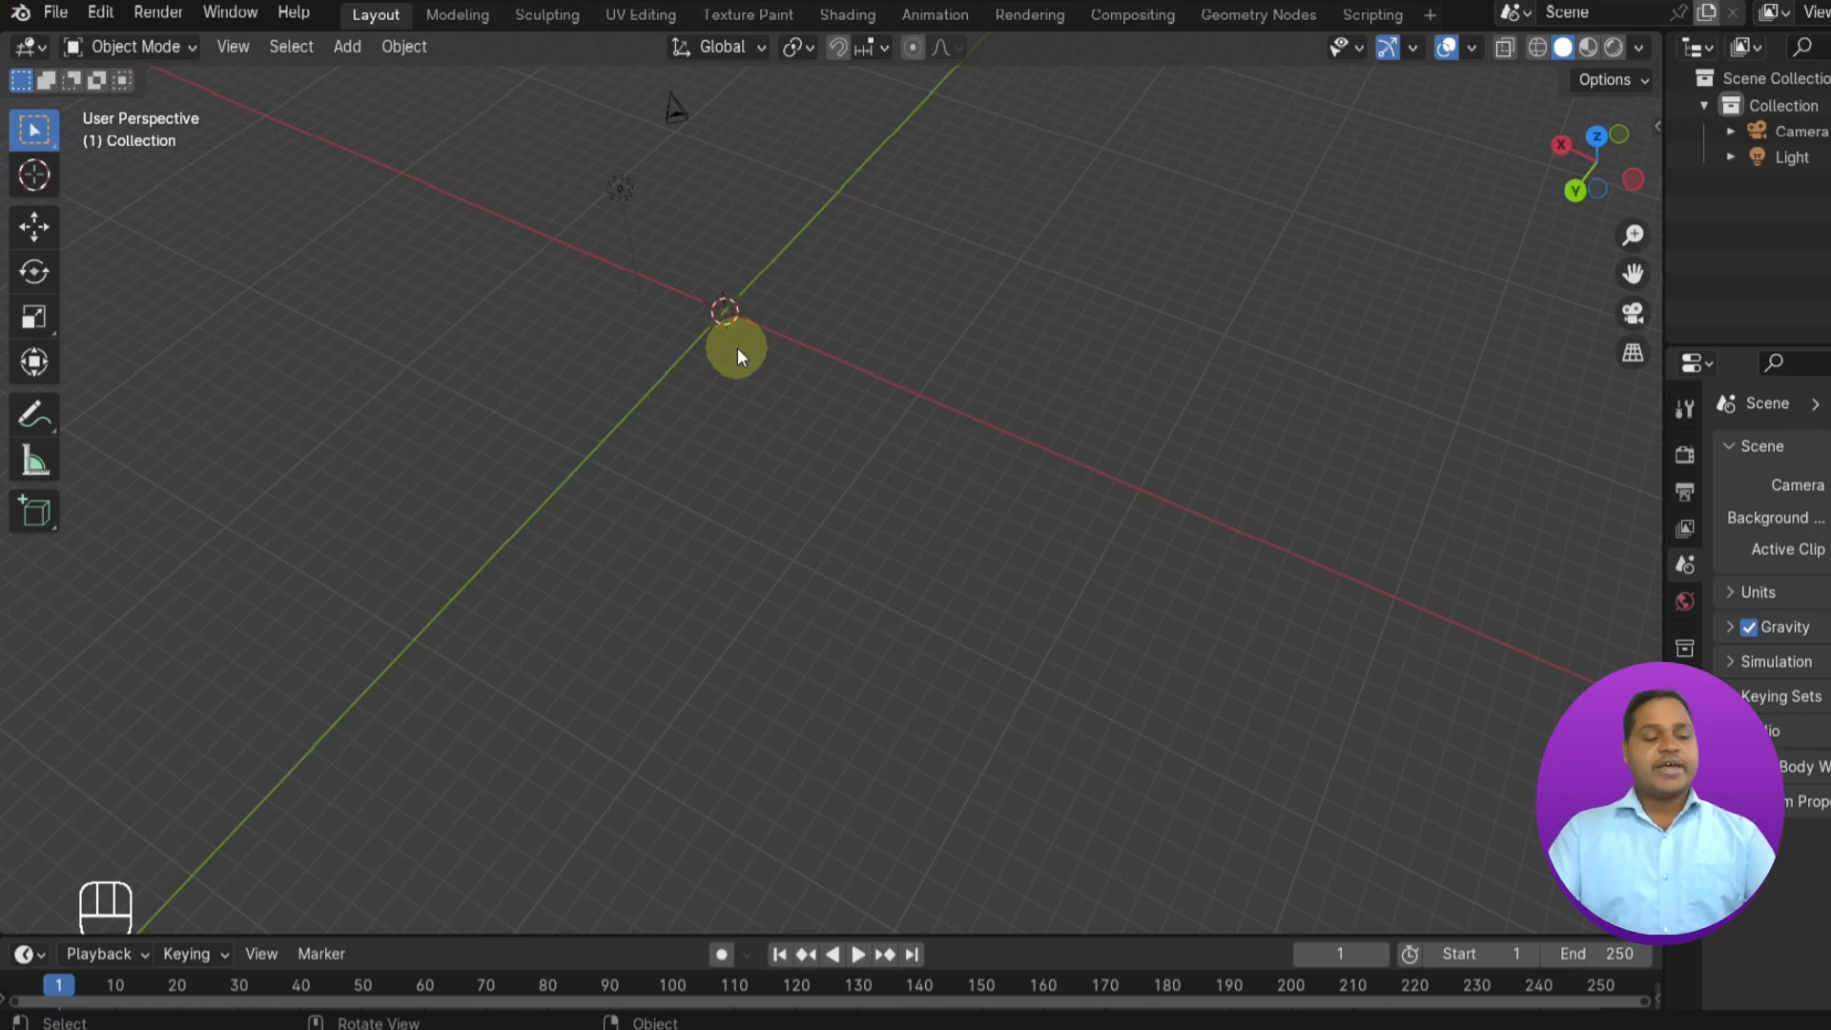
key(shift+a)
mouse_move(723, 373)
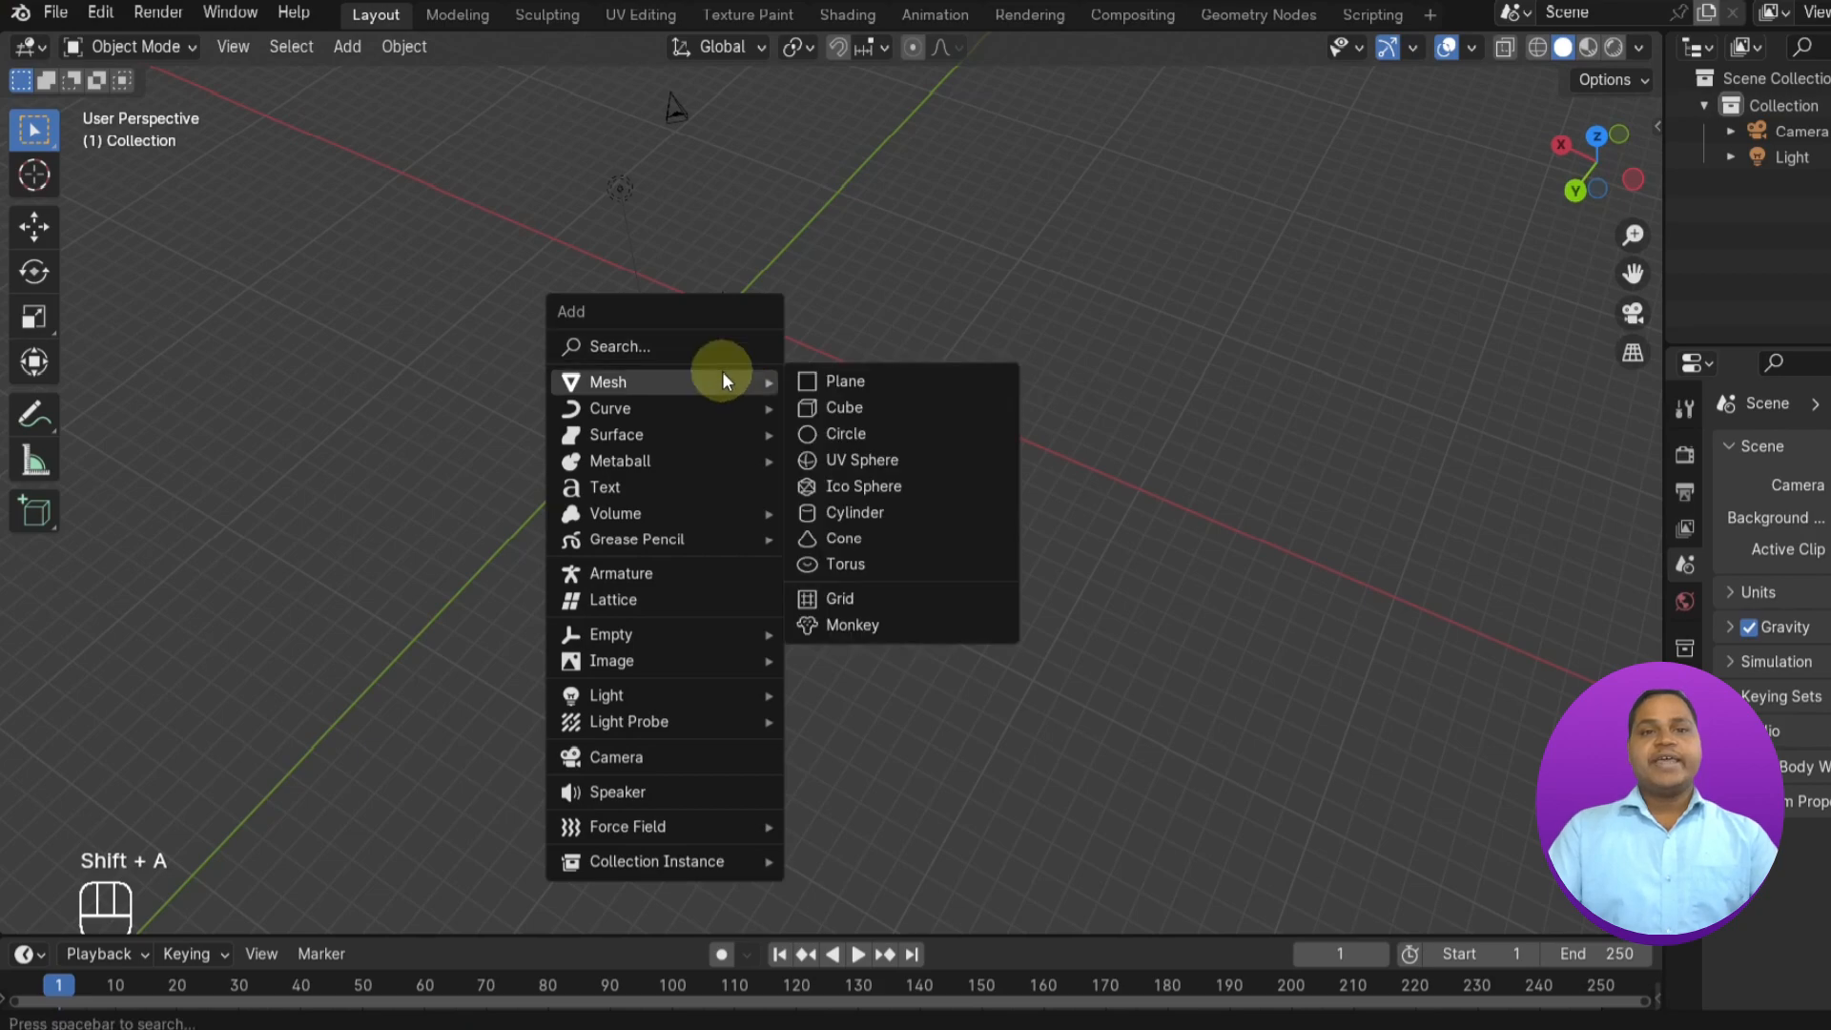
click(844, 409)
scroll(982, 387, up, 3)
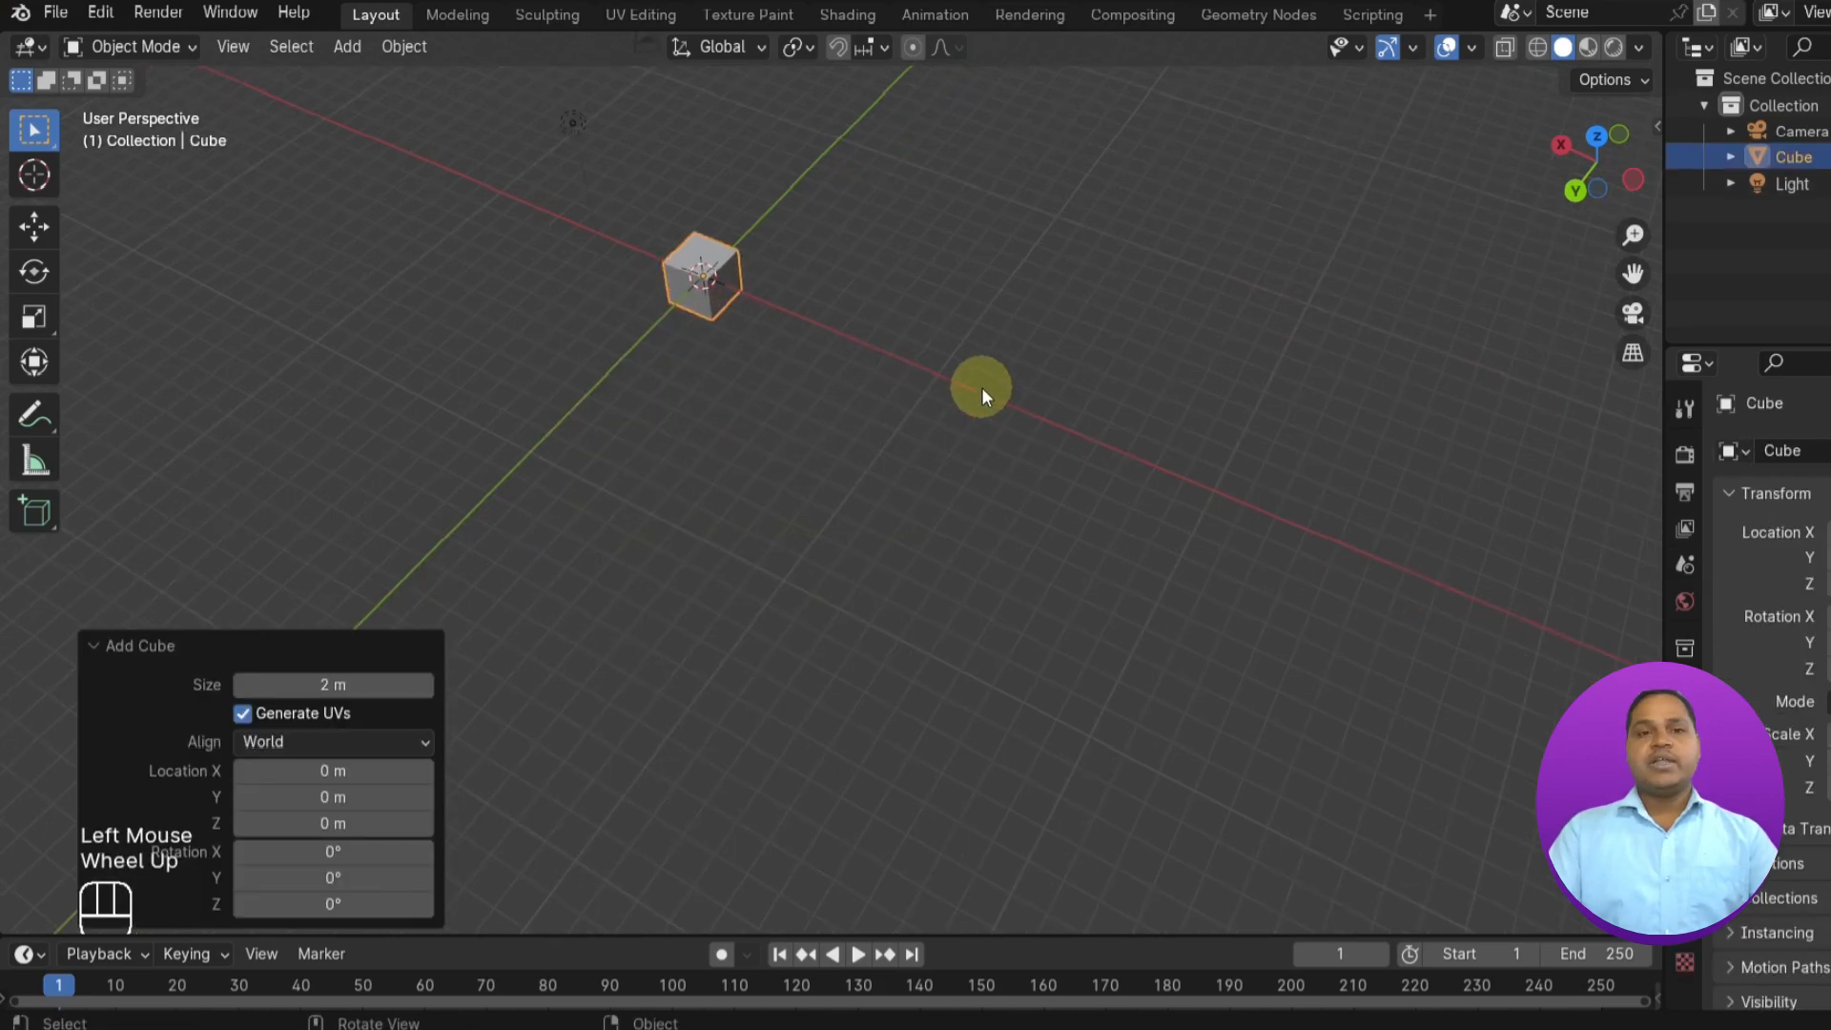
scroll(738, 609, down, 1)
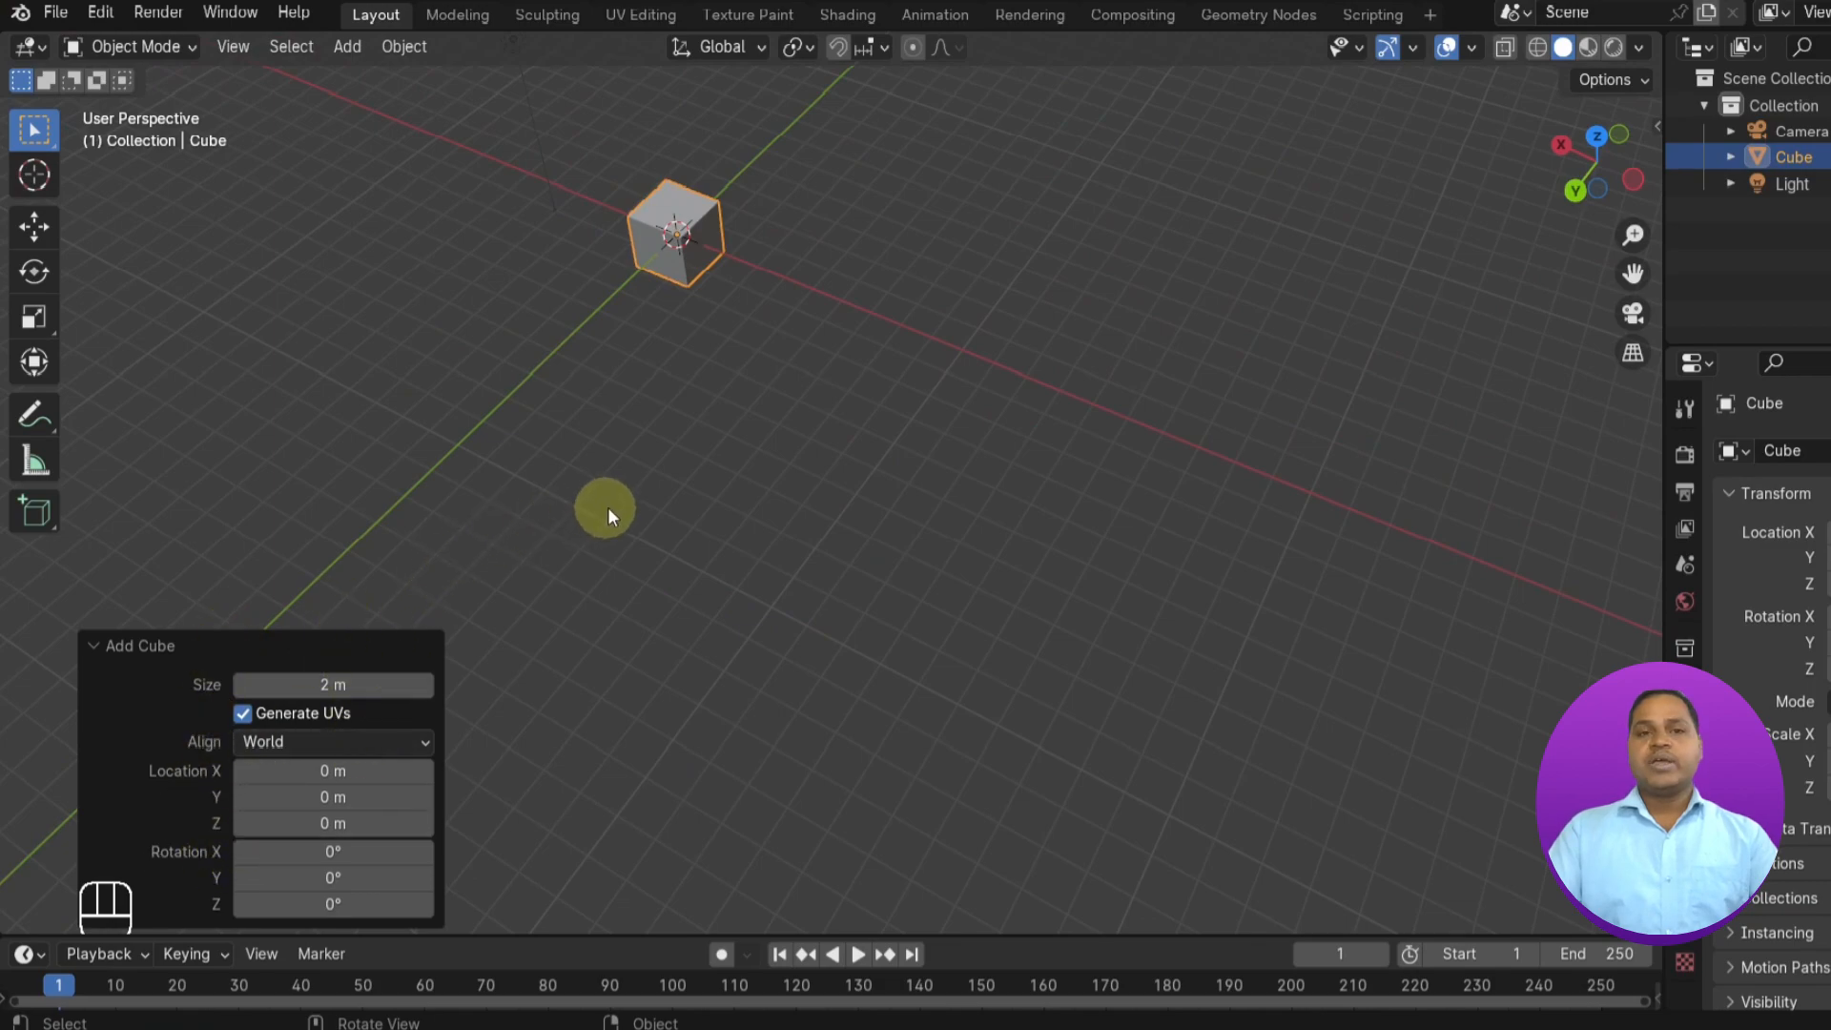
scroll(605, 509, up, 1)
key(shift)
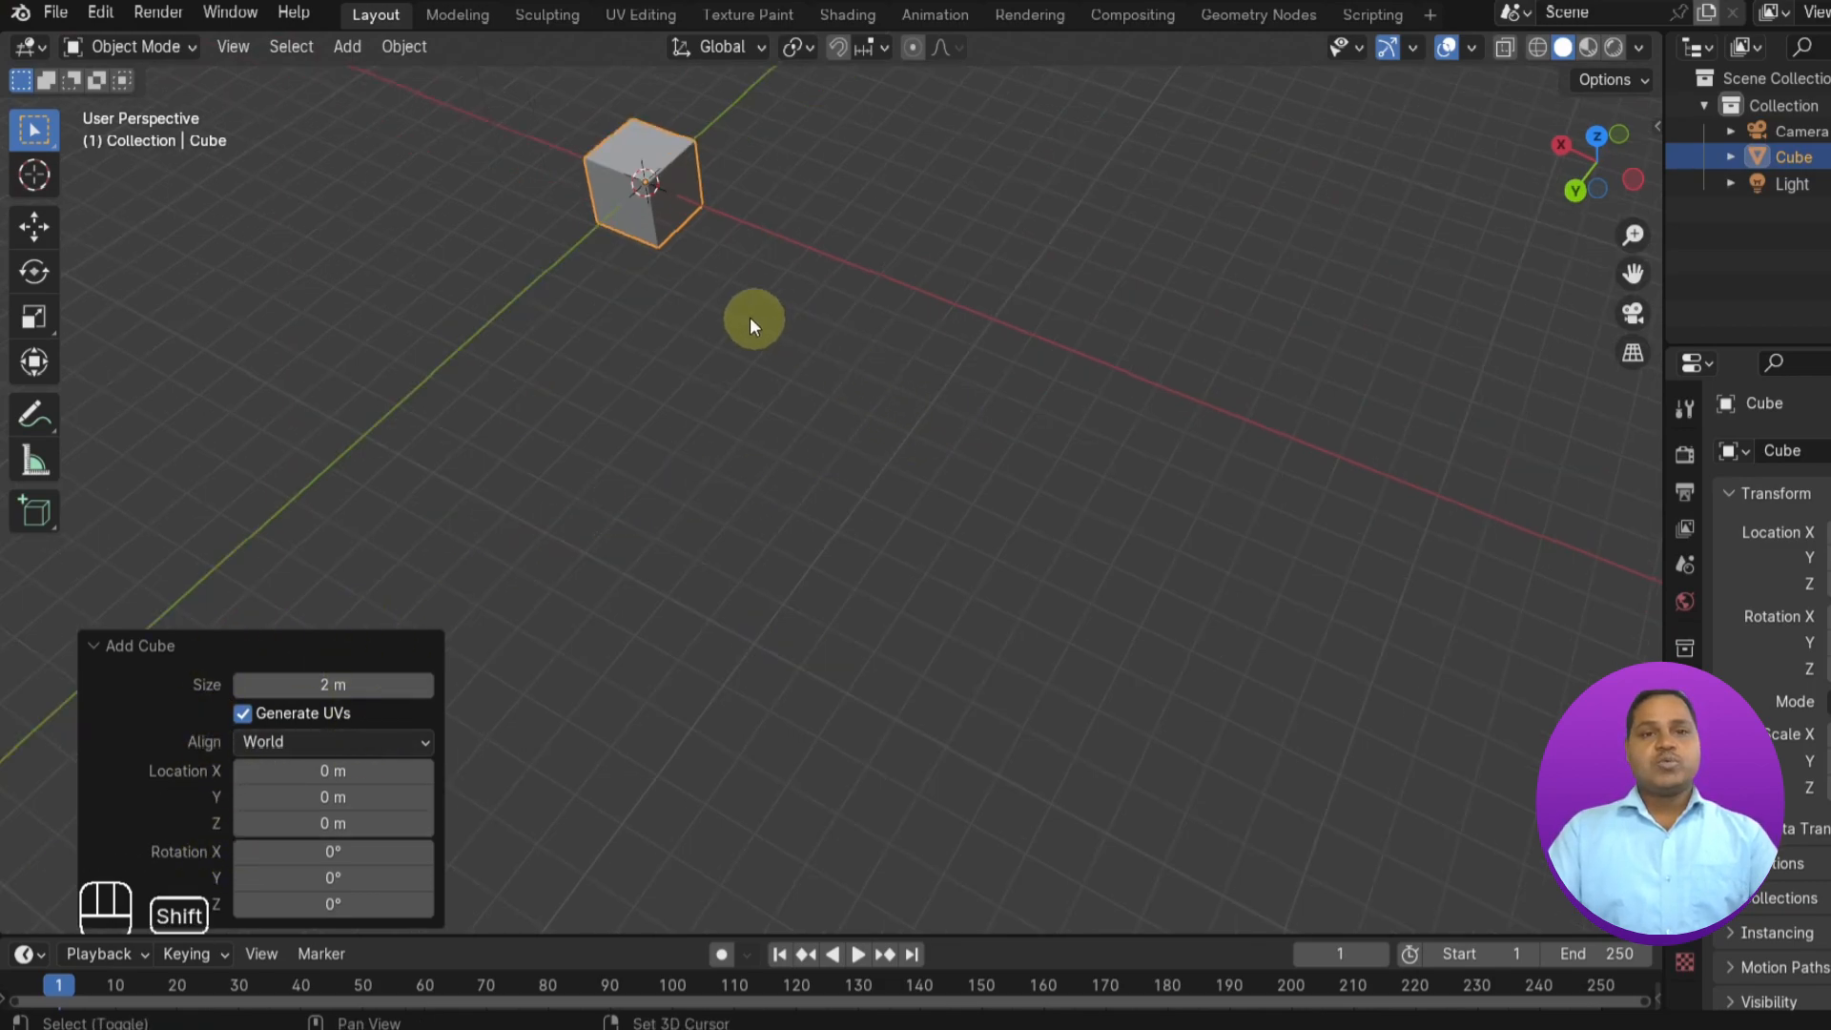
shift+middle_drag(799, 220, 1084, 391)
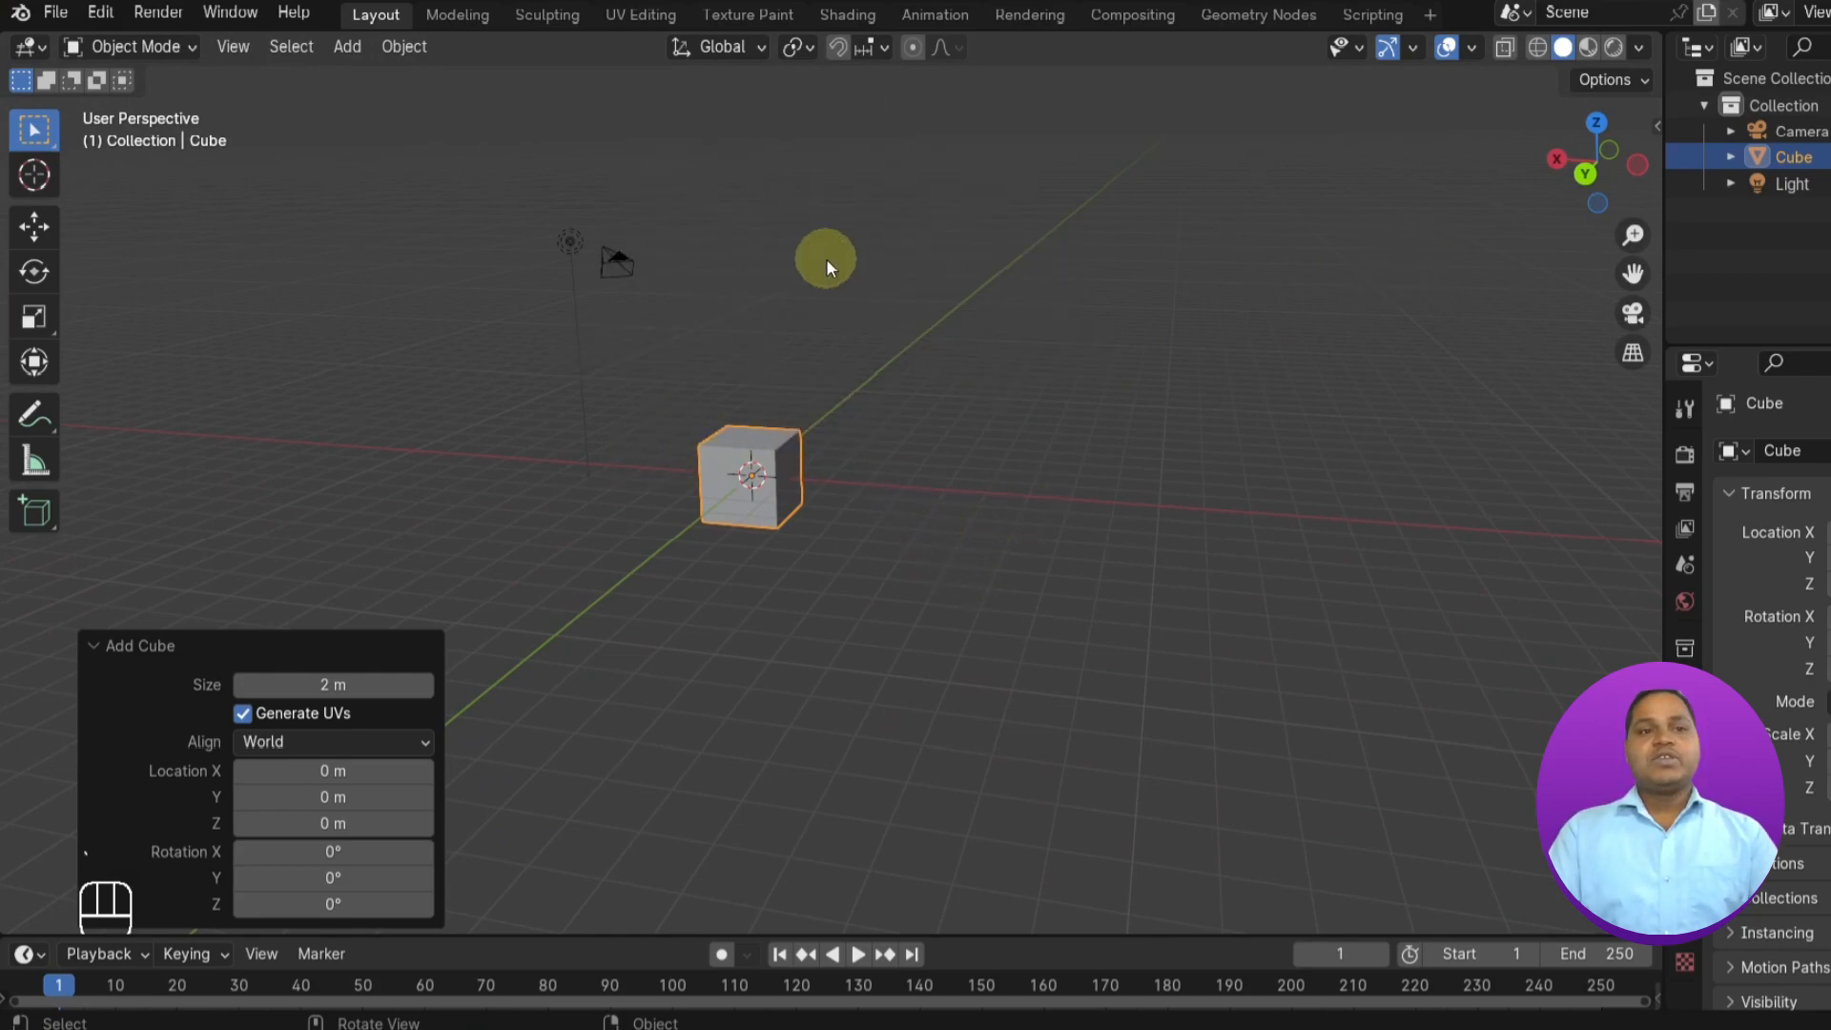
- Deselect the cube and look at it from the front view
click(856, 410)
key(grave)
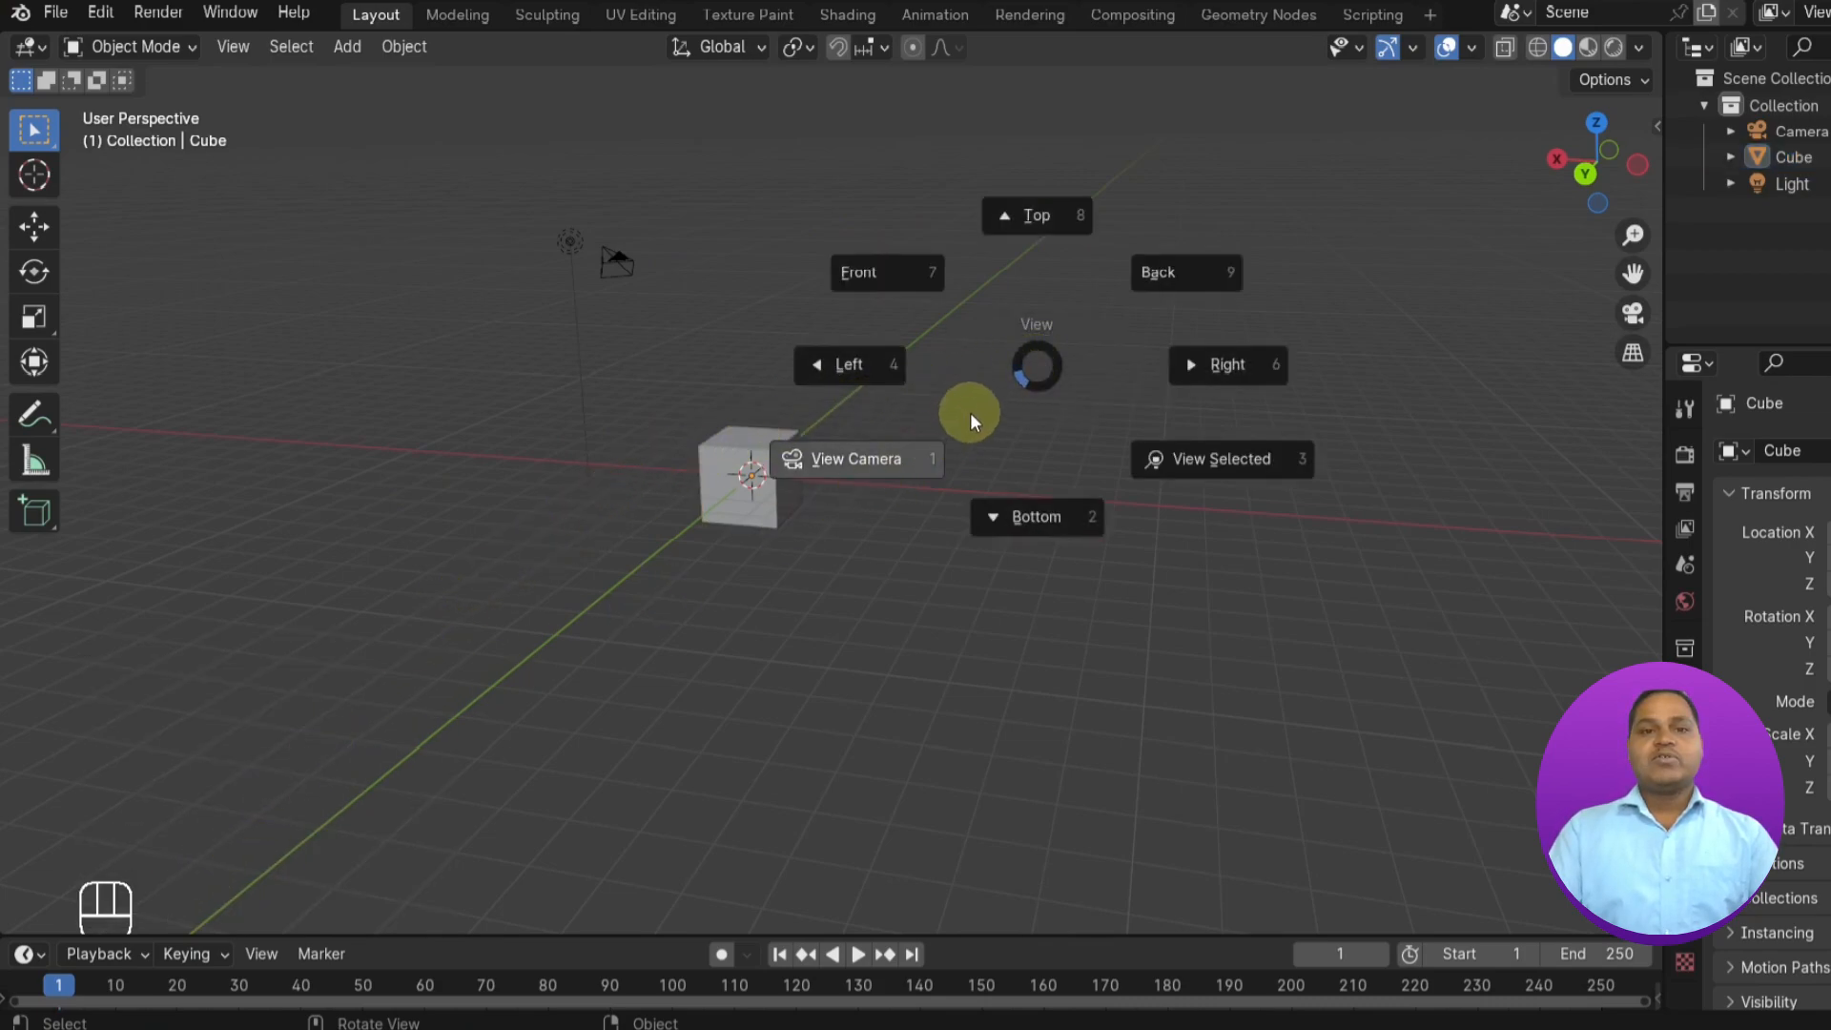
click(879, 267)
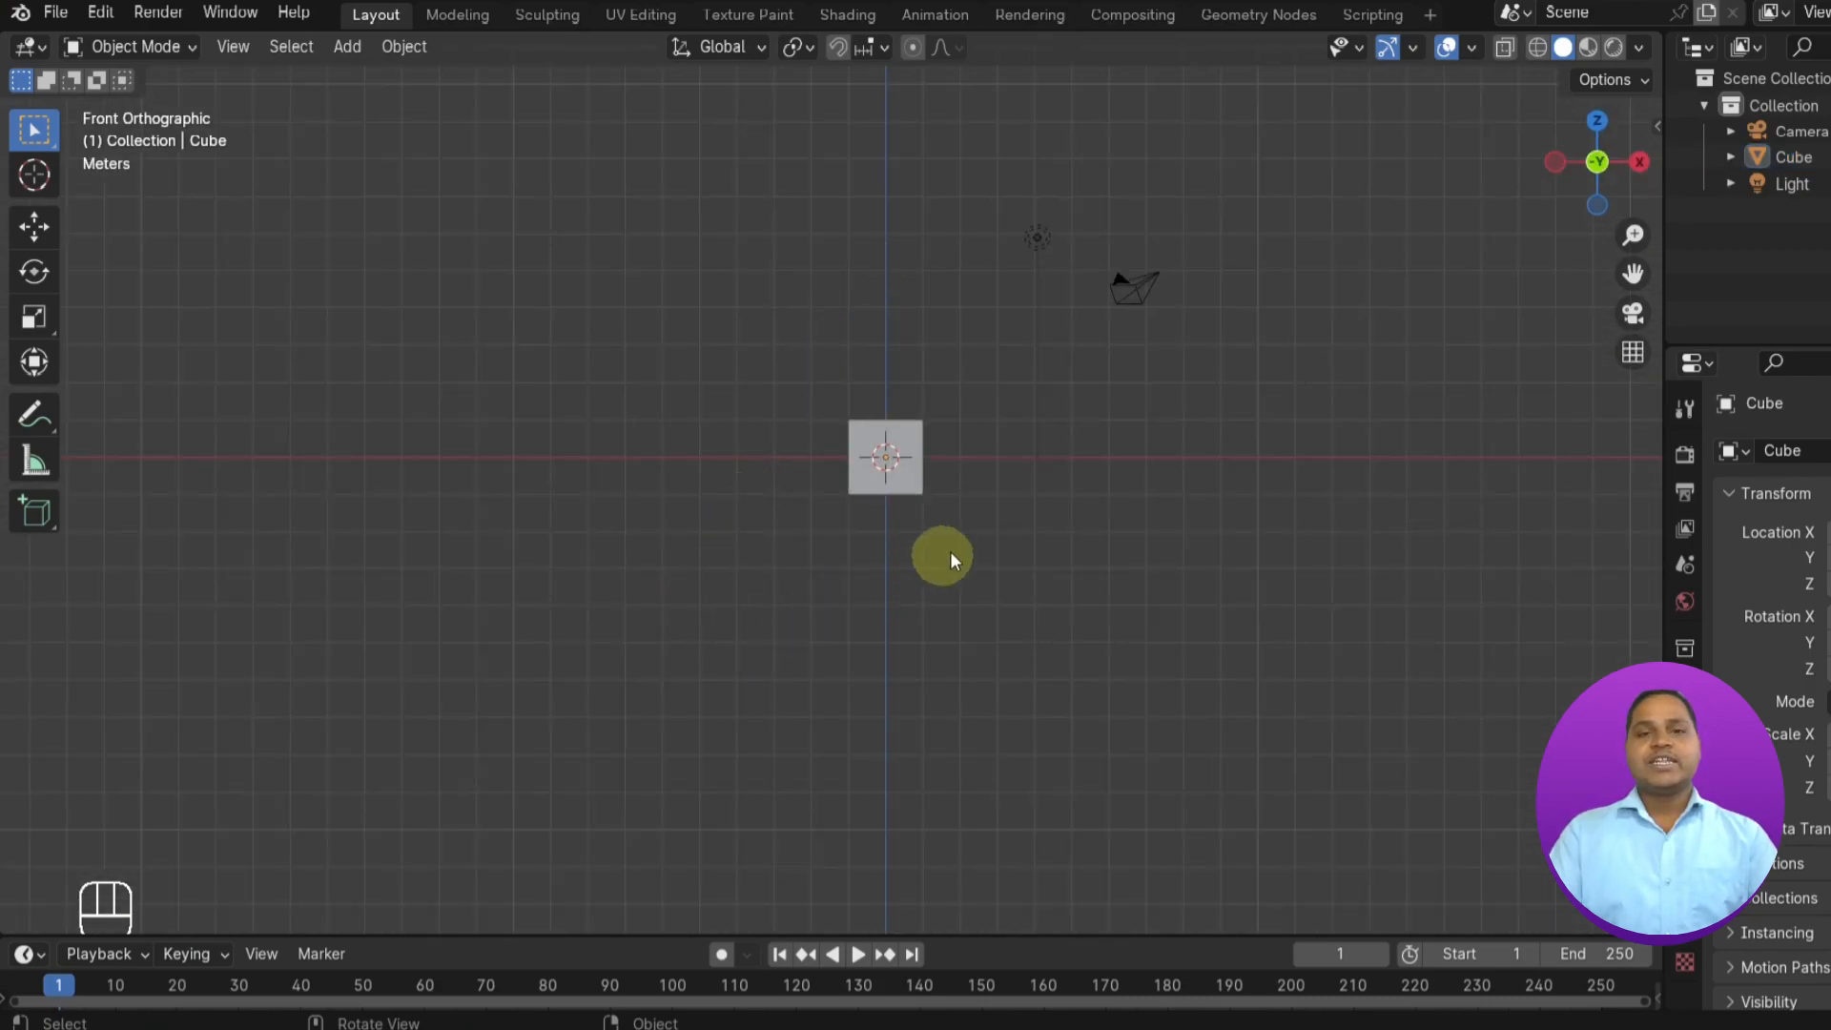
middle_drag(1037, 431, 1106, 479)
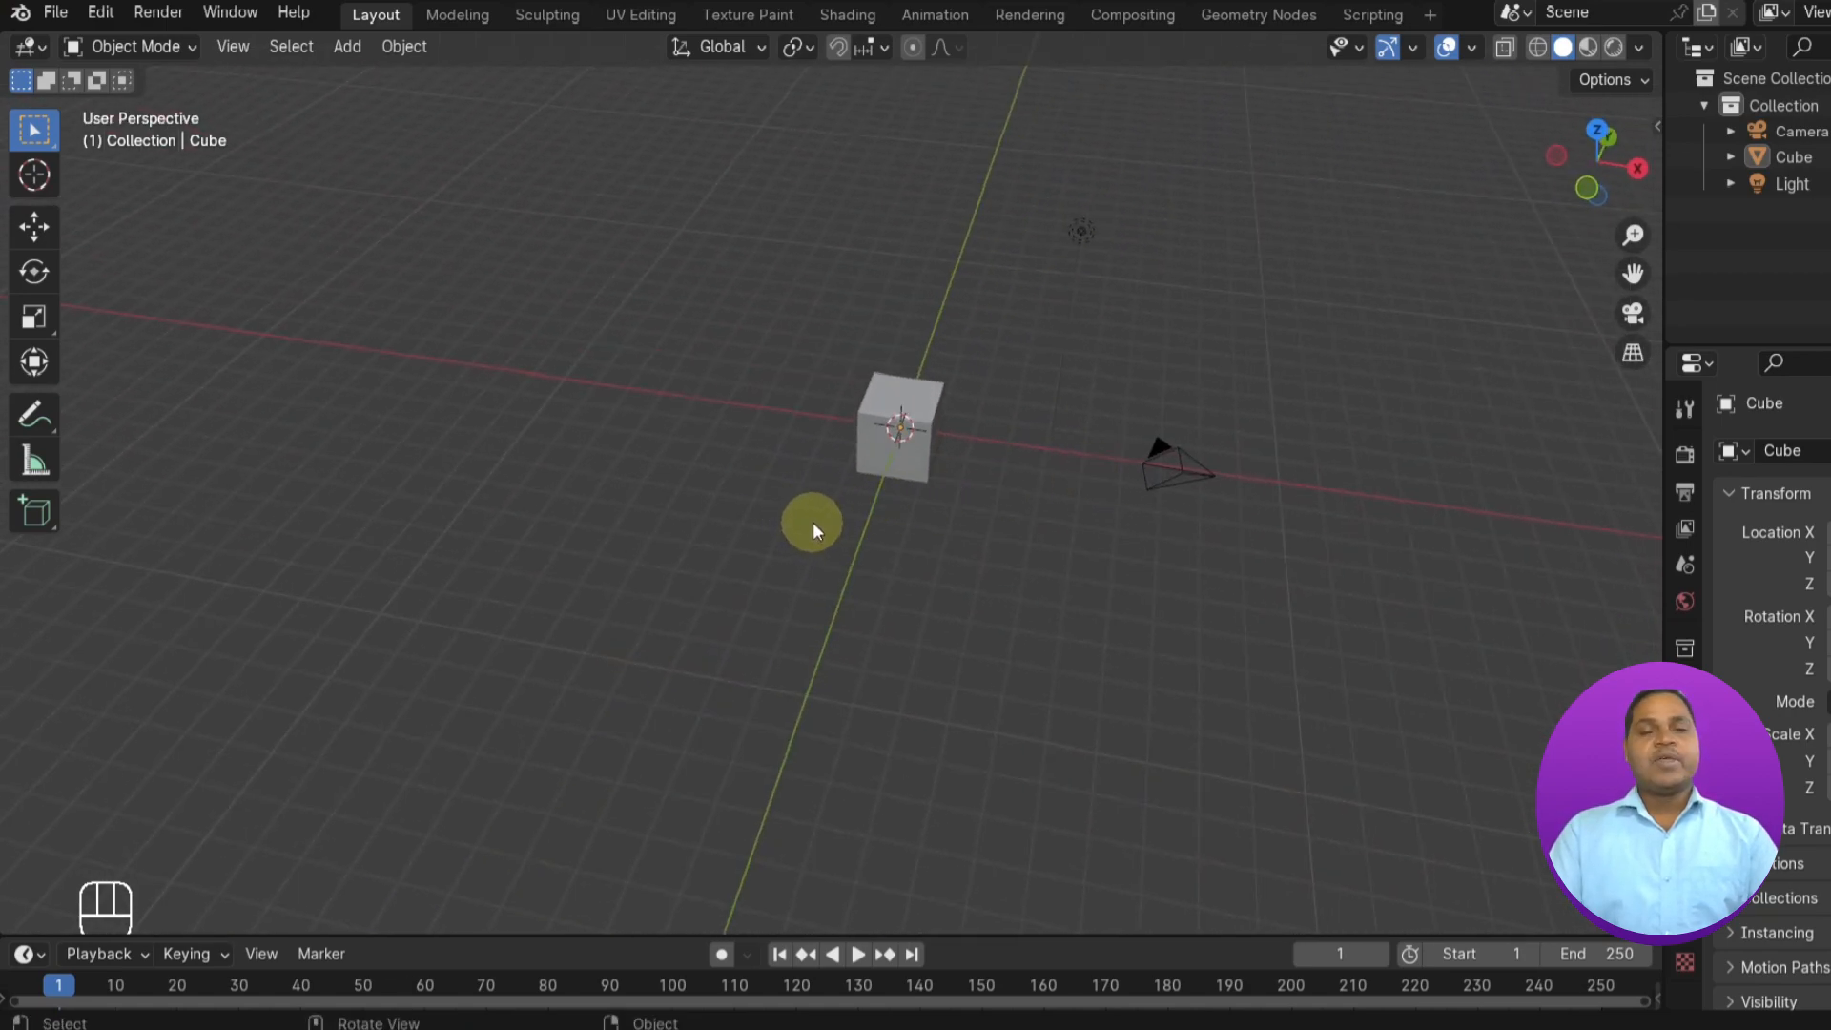
shift+middle_drag(838, 413, 572, 449)
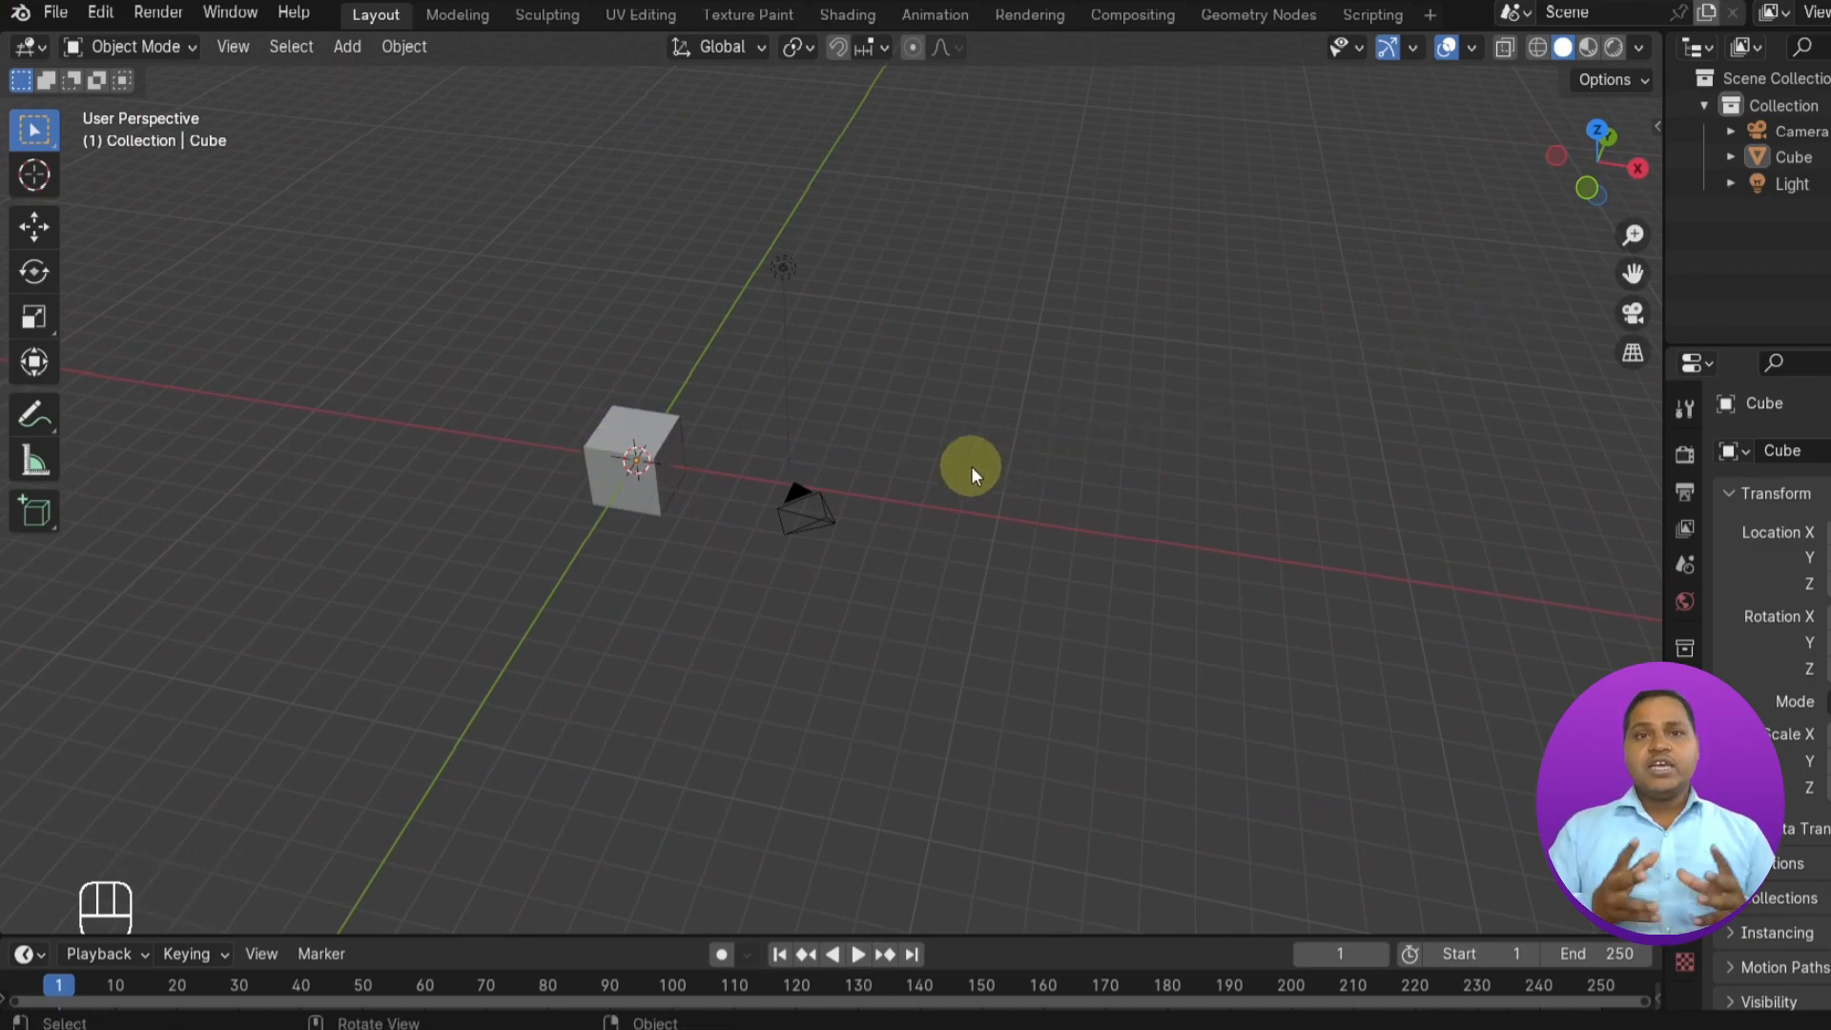
- Enter Edit Mode on the cube and activate the Spin Duplicates tool
click(117, 48)
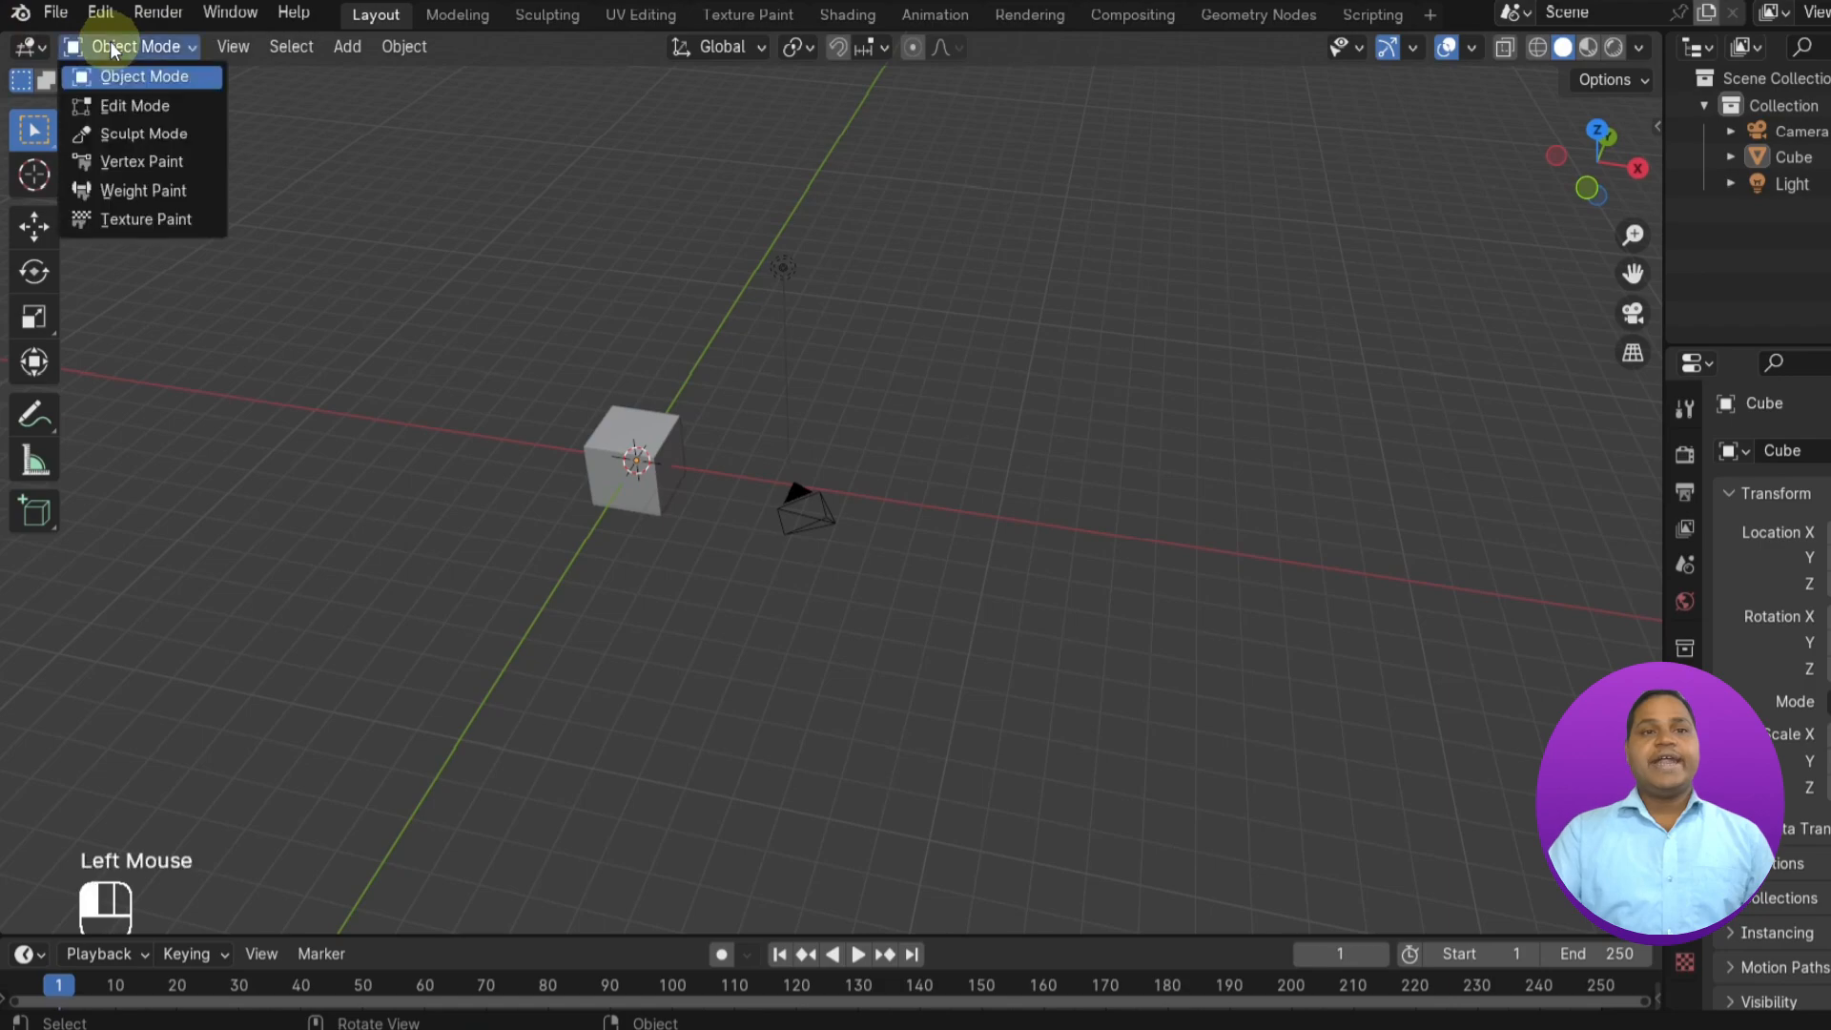
click(138, 107)
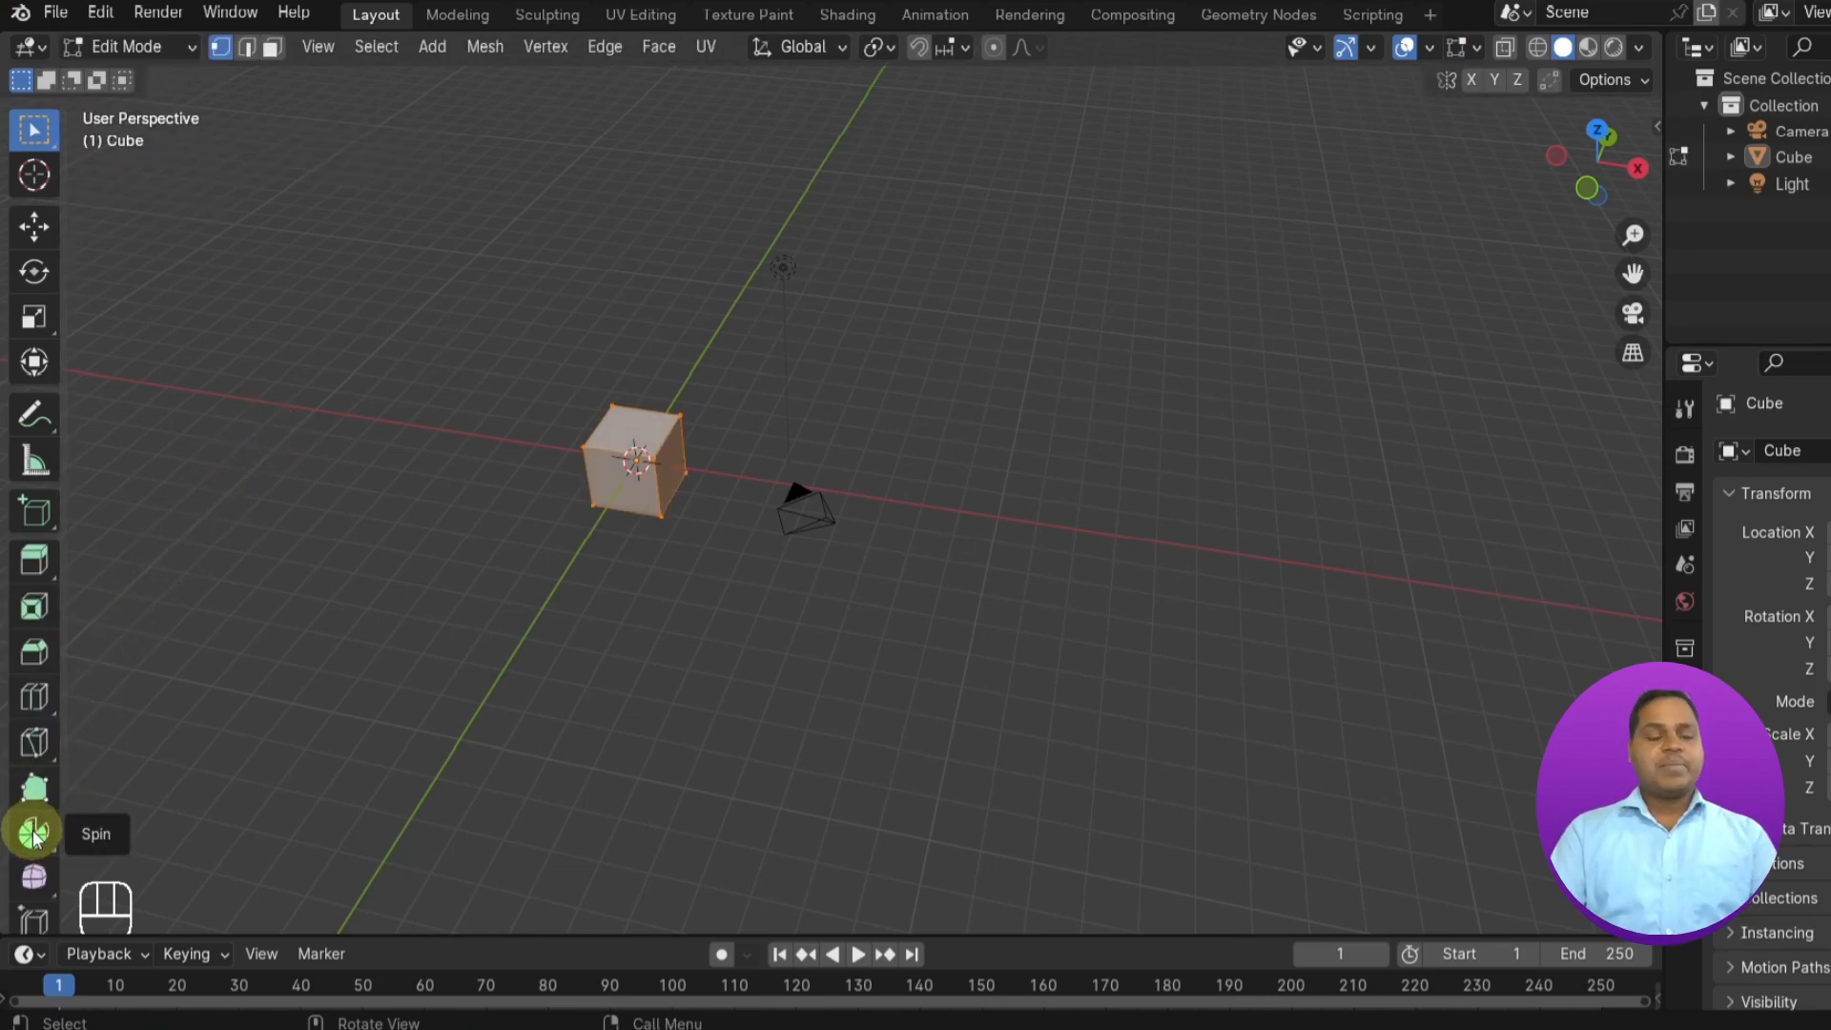
key(super)
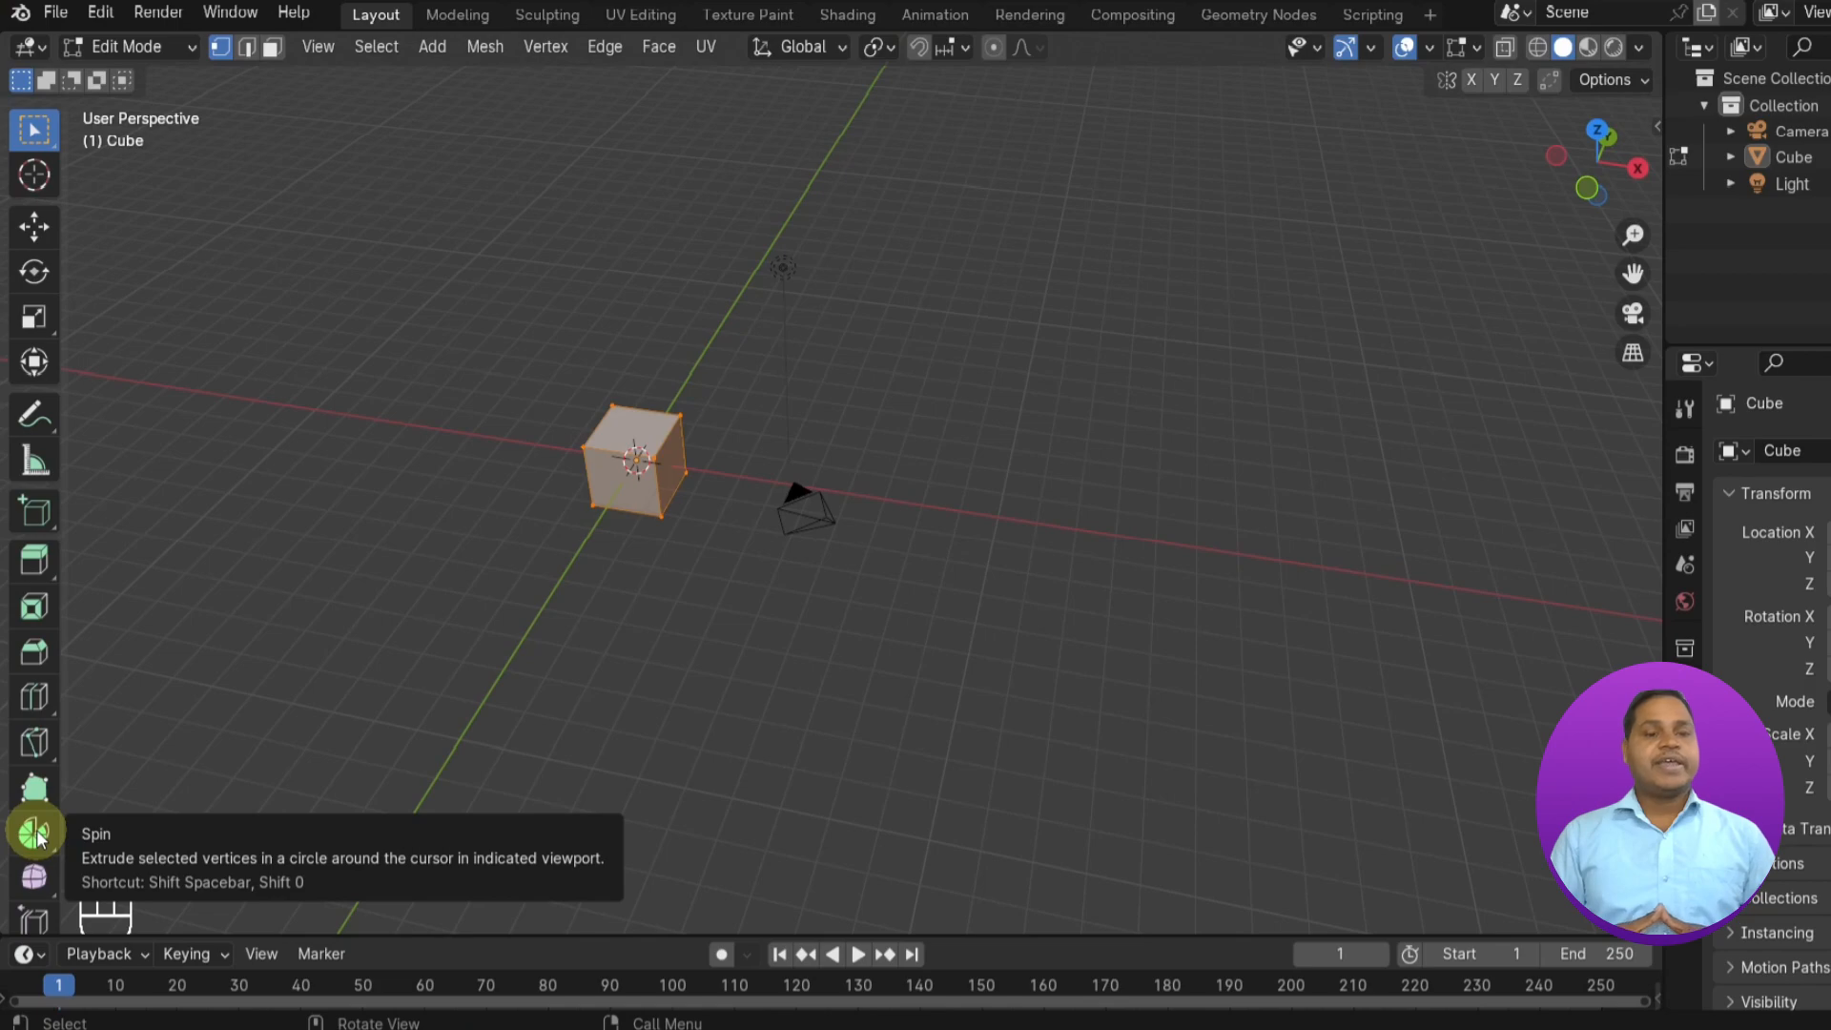
click(38, 837)
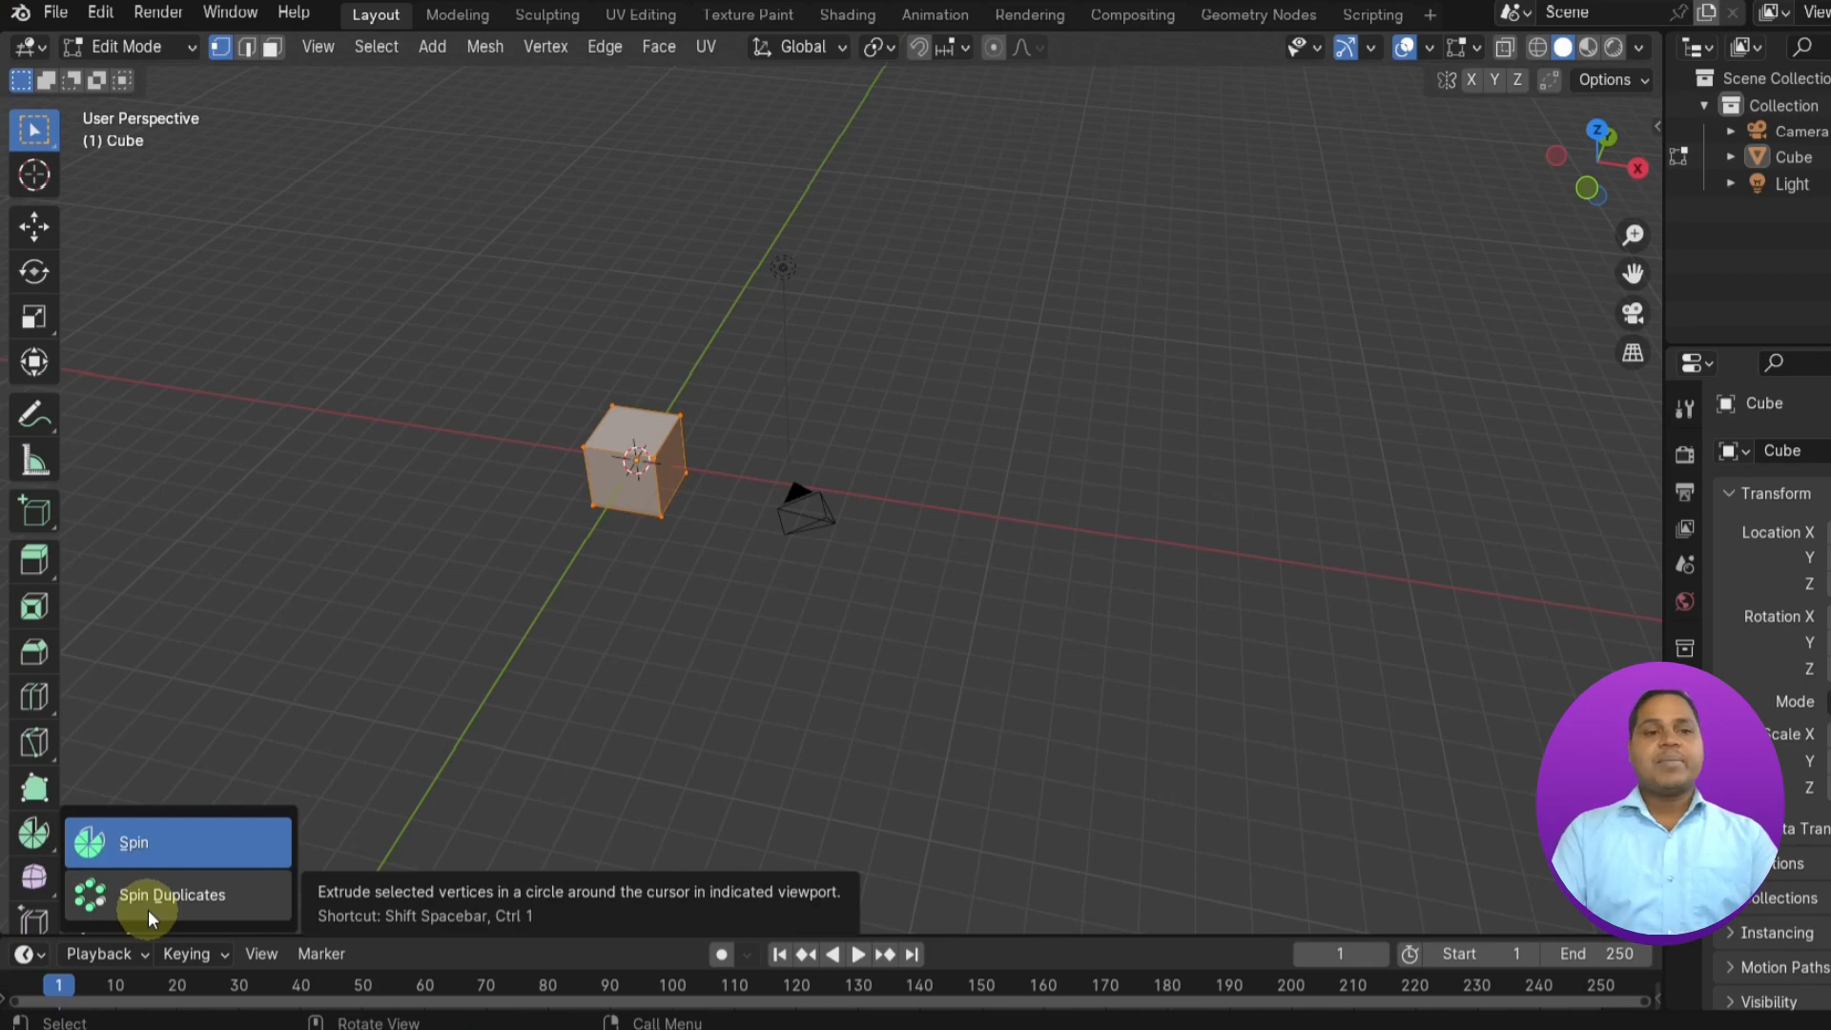
click(147, 909)
key(super)
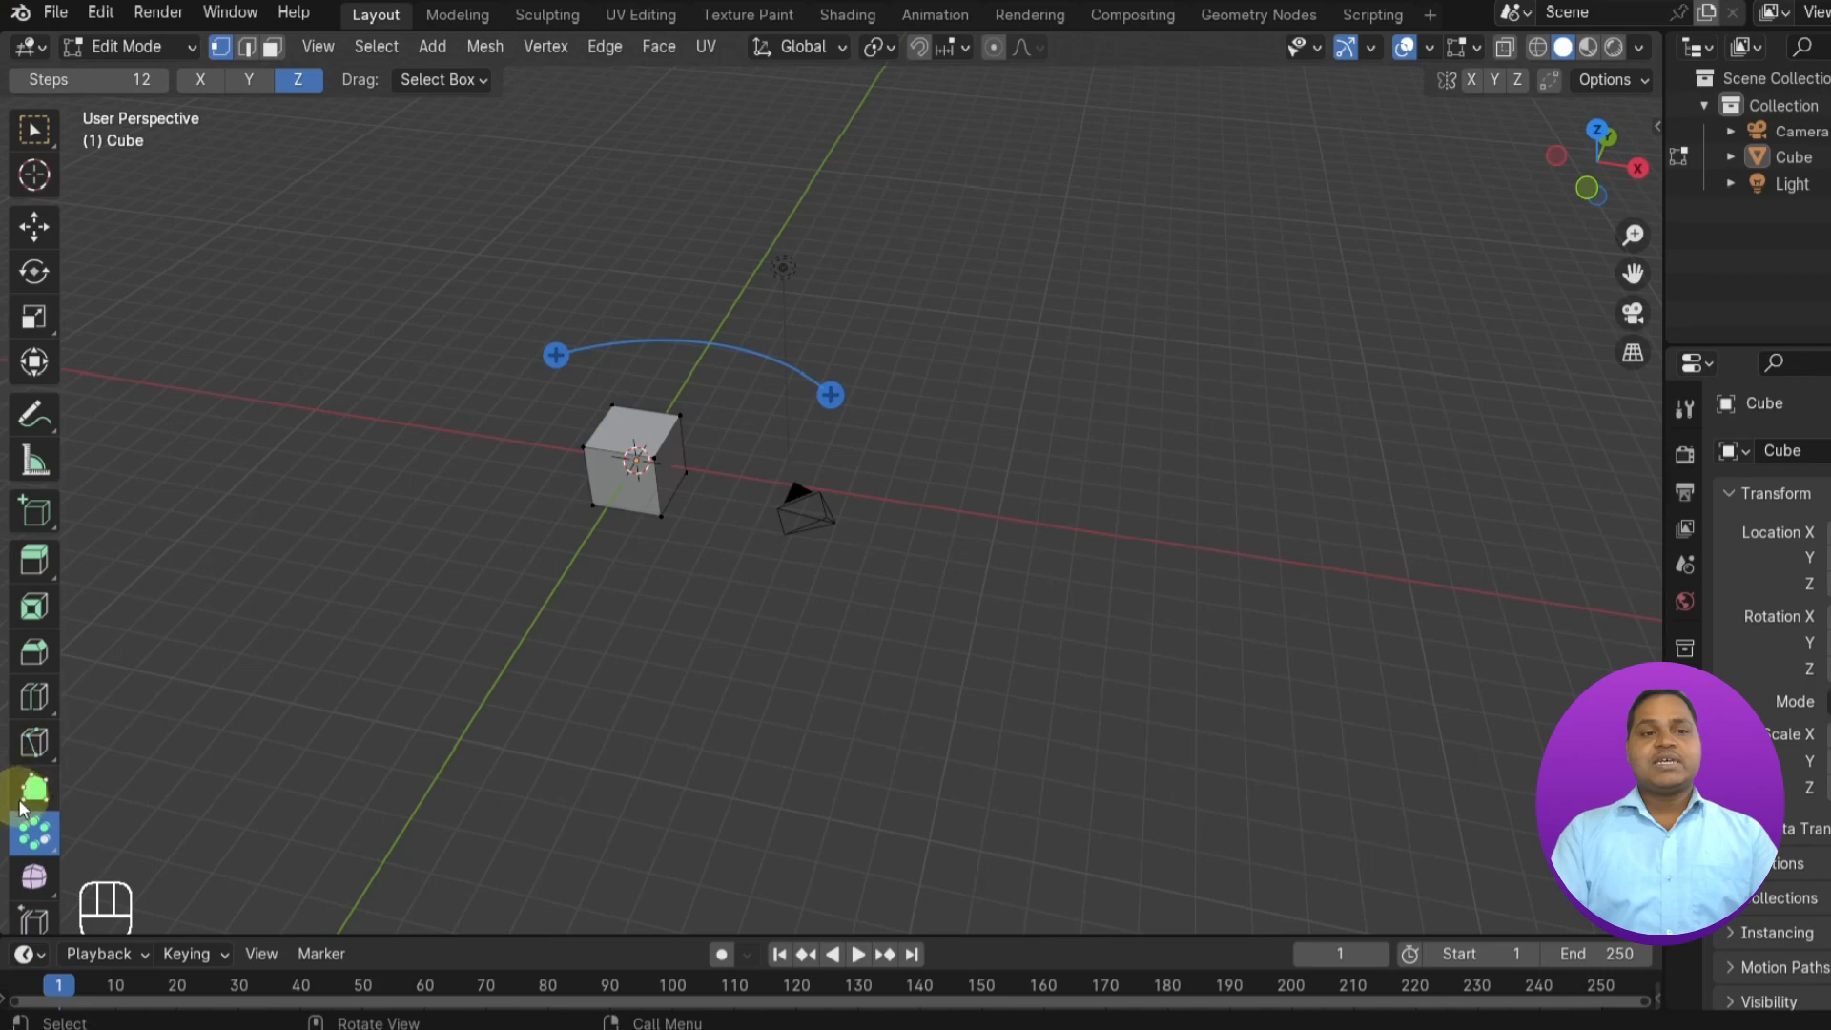
- Try to spin the cube around the Z axis about the origin through about 515° in 14 steps
middle_drag(1121, 423, 747, 339)
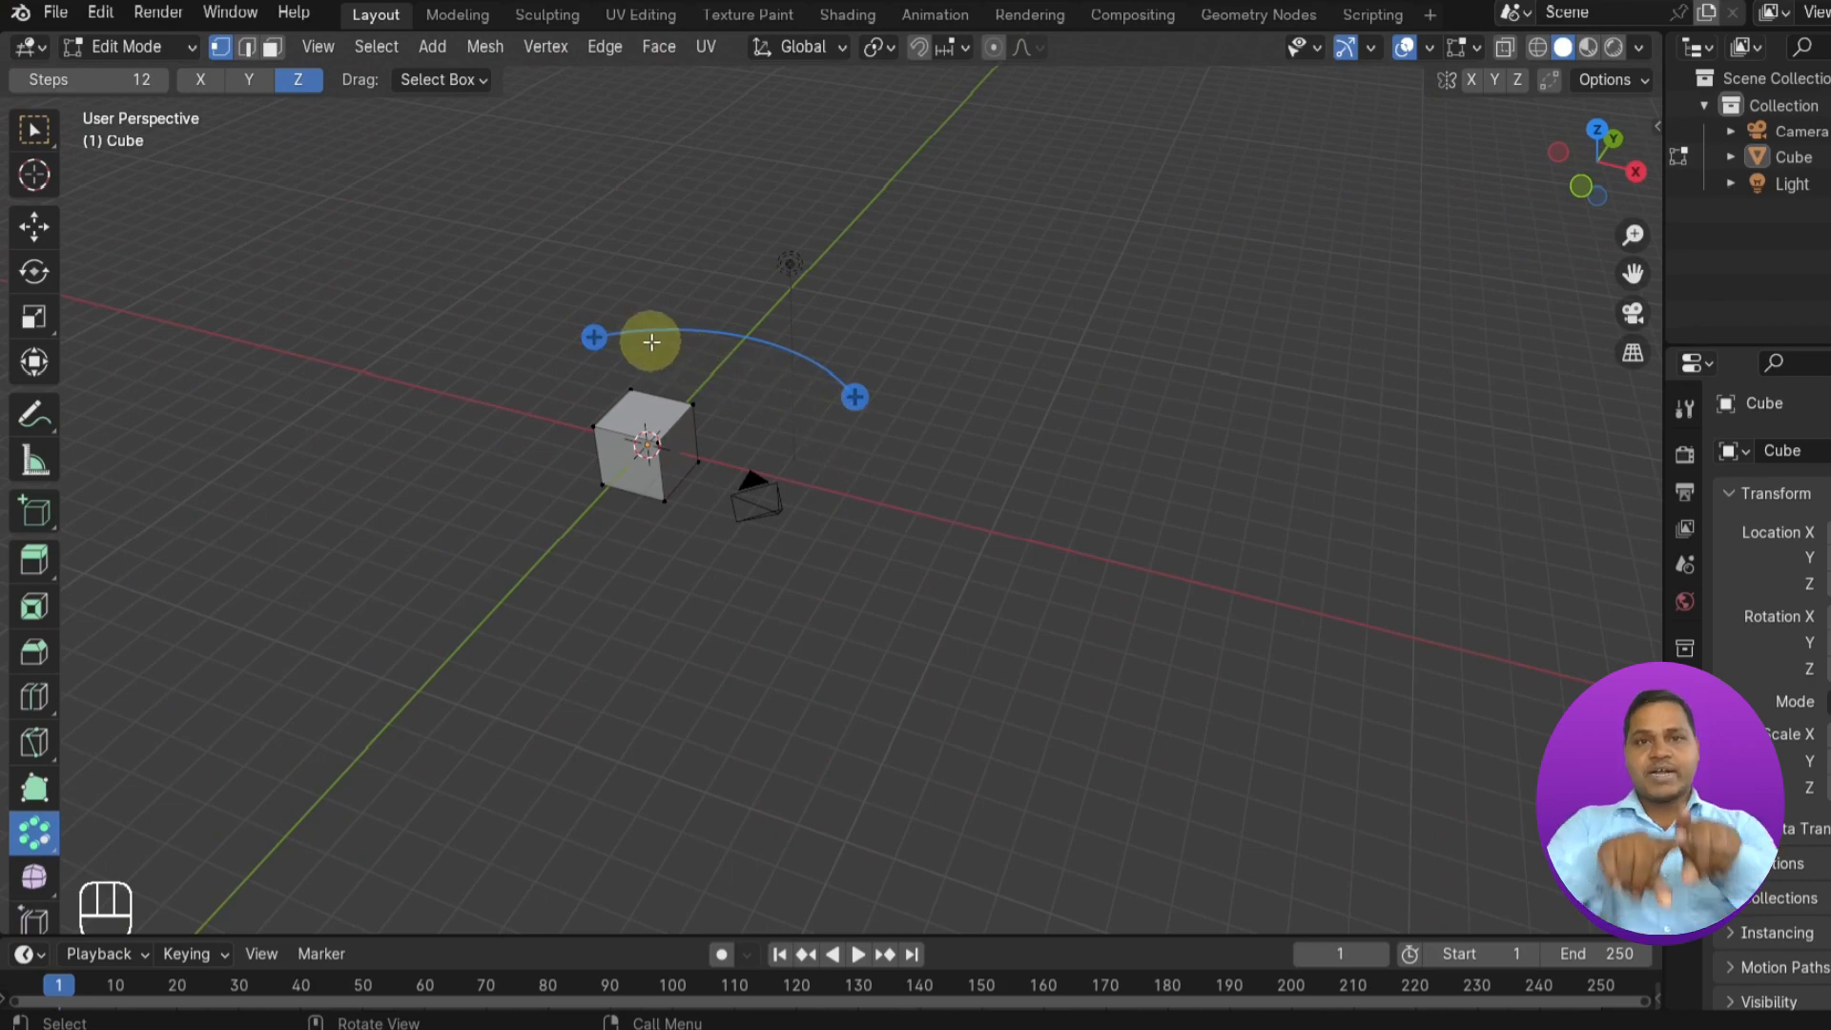
mouse_move(1107, 340)
middle_down()
mouse_move(1018, 392)
mouse_move(1135, 340)
middle_up()
key(super)
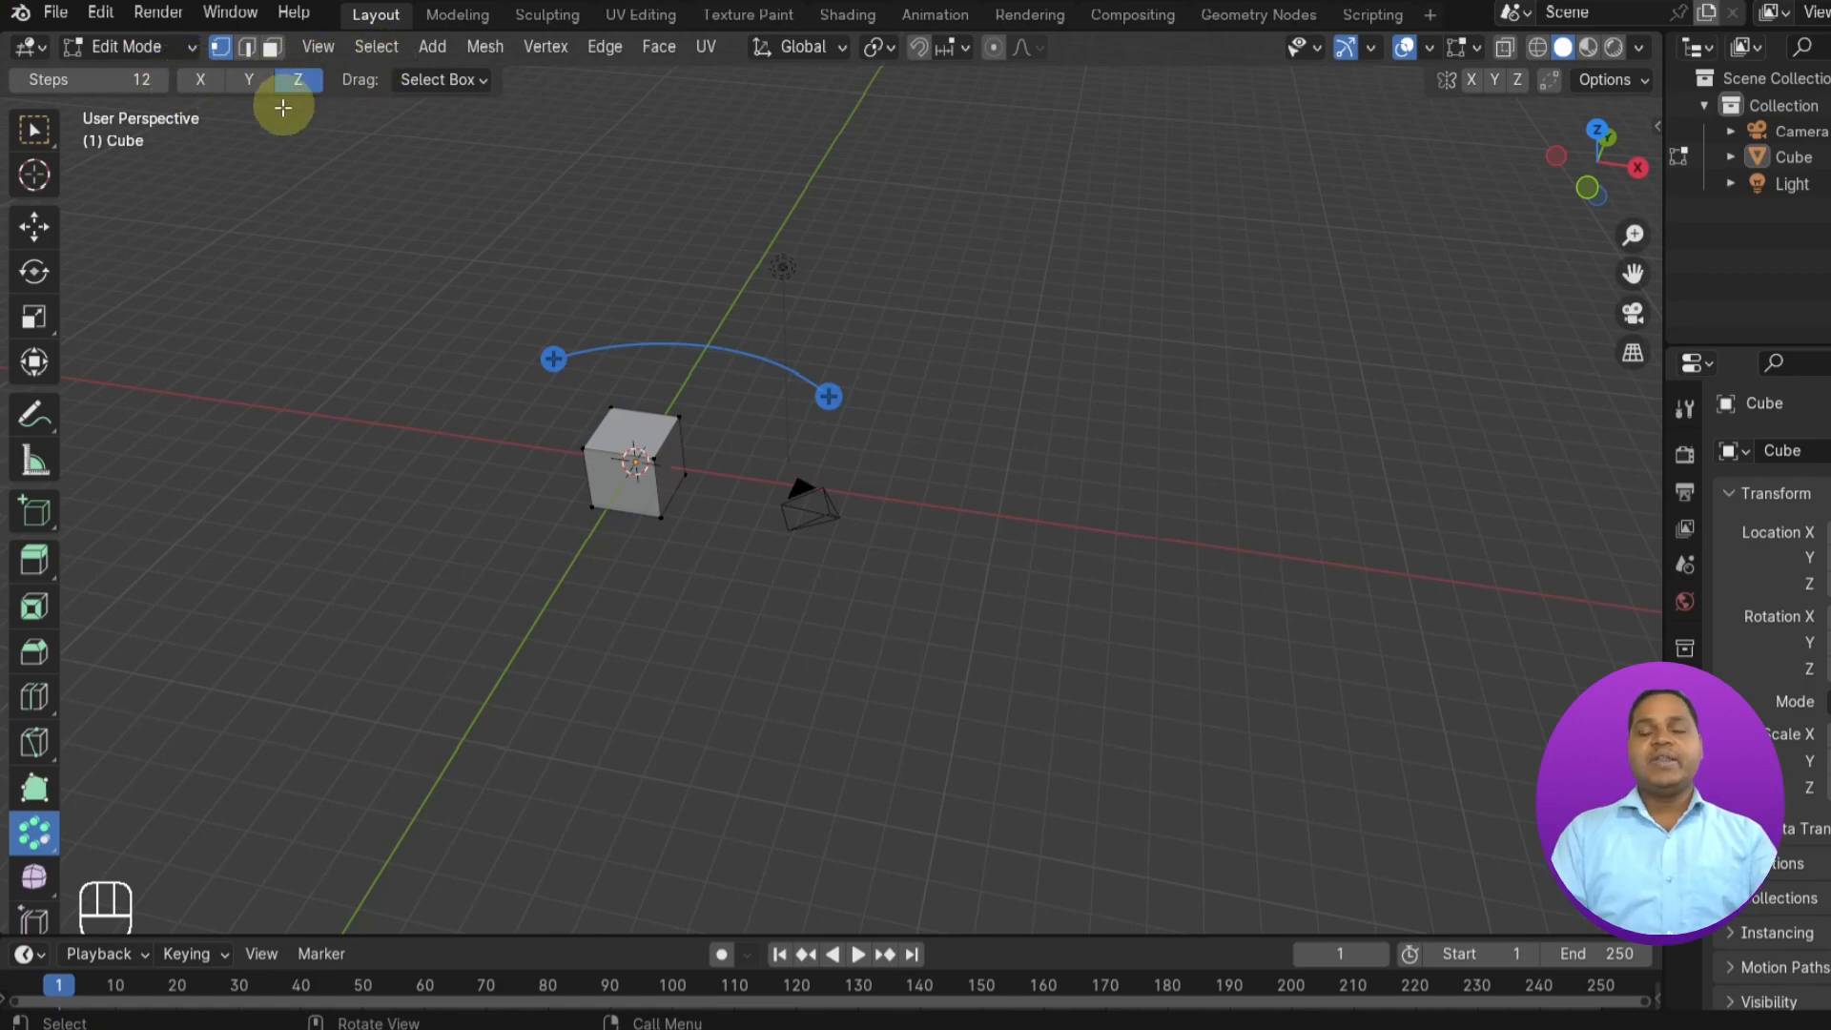
key(super)
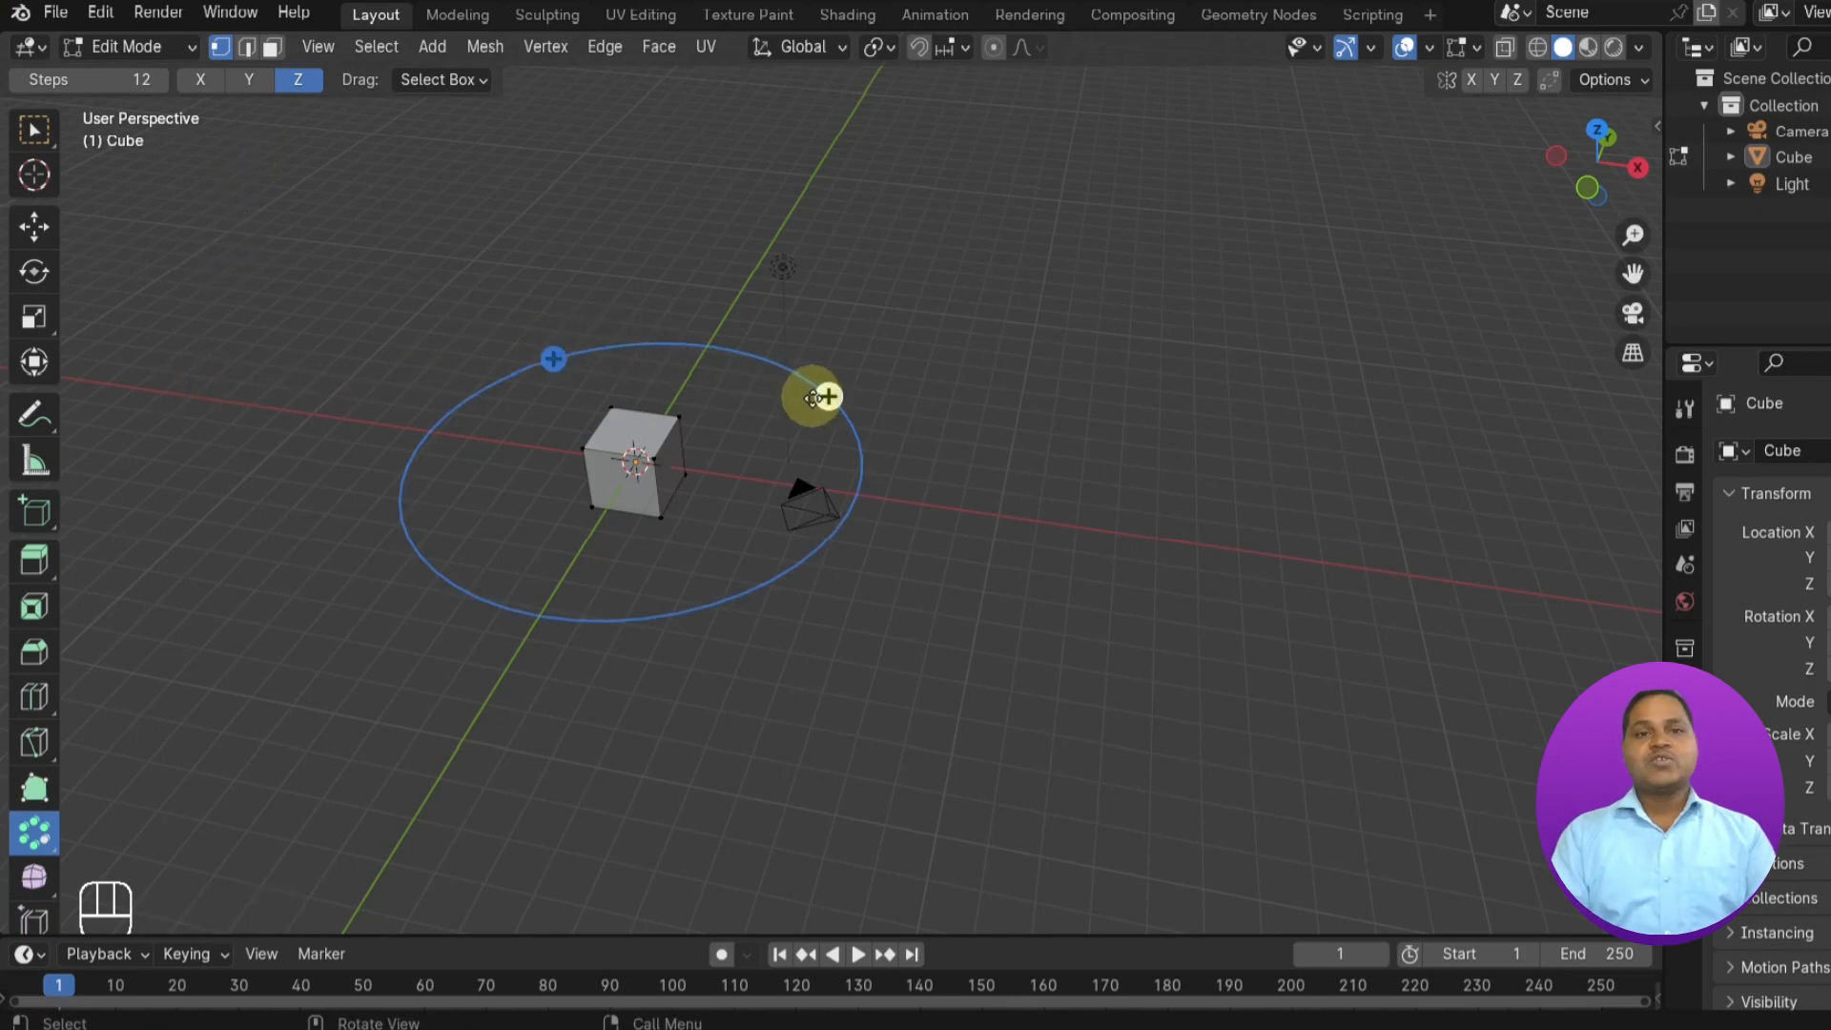
drag(826, 397, 470, 490)
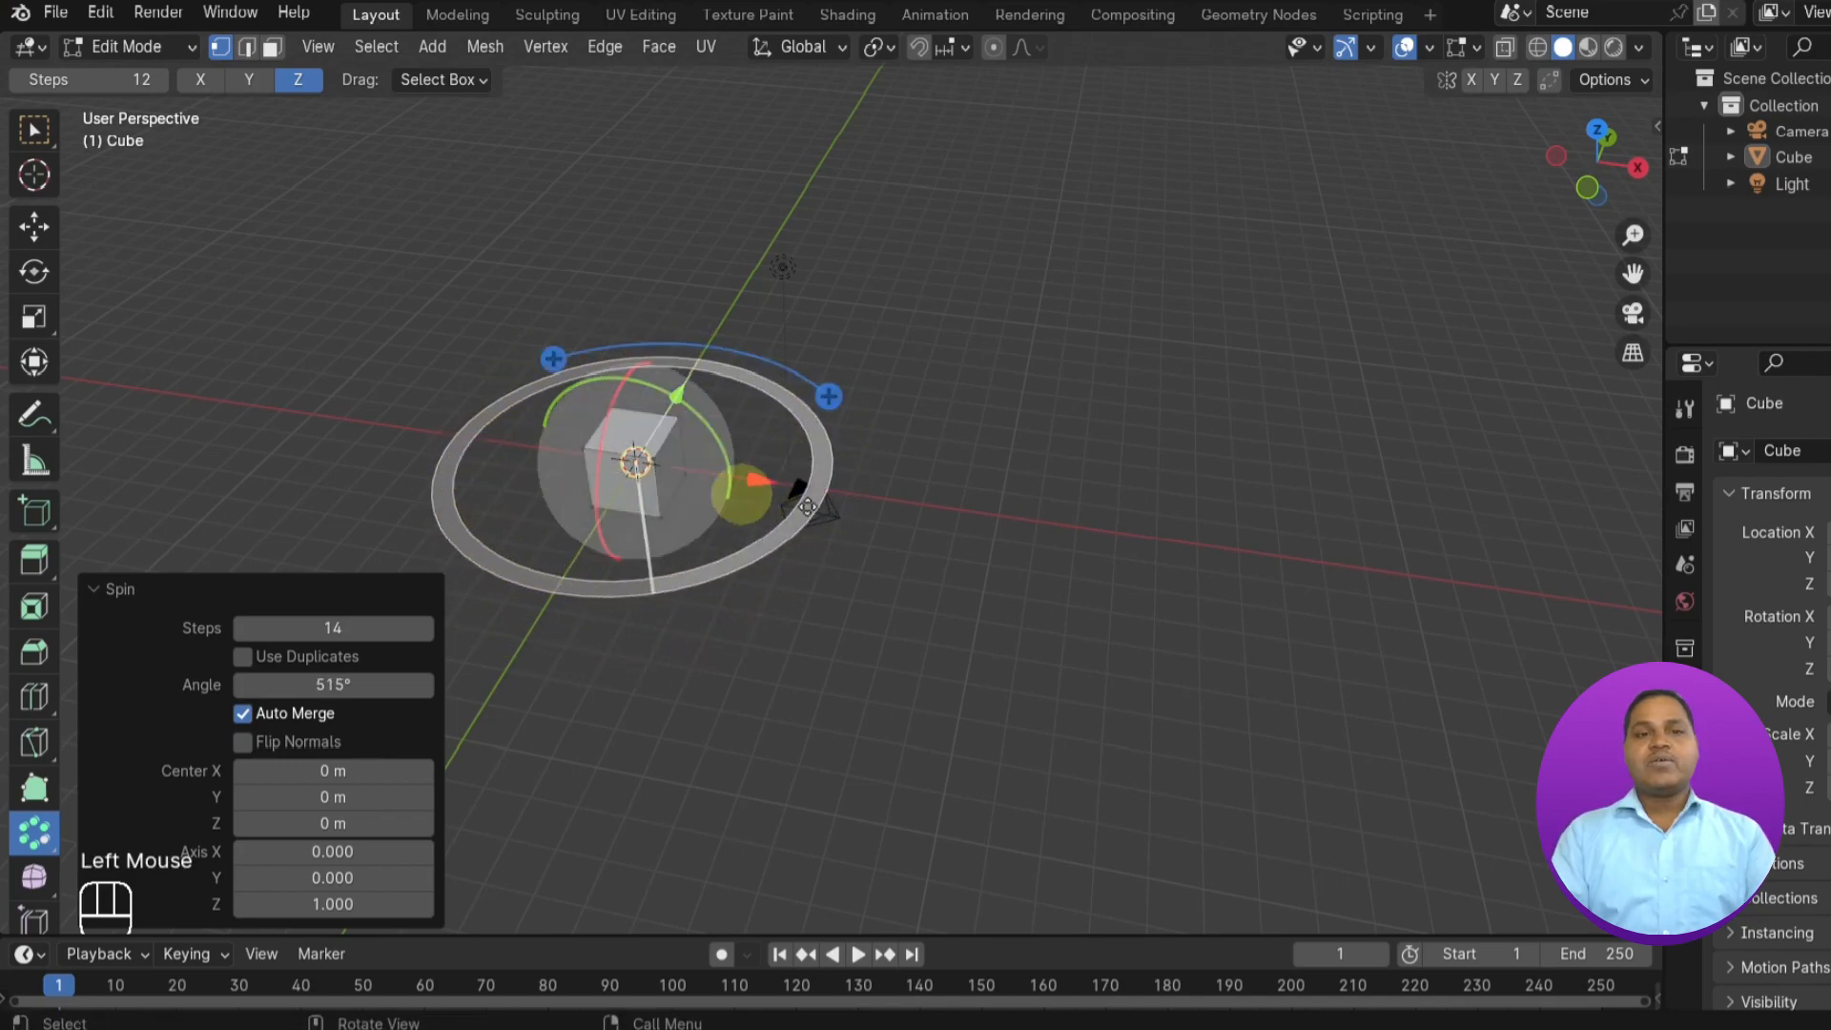
middle_drag(966, 603, 826, 576)
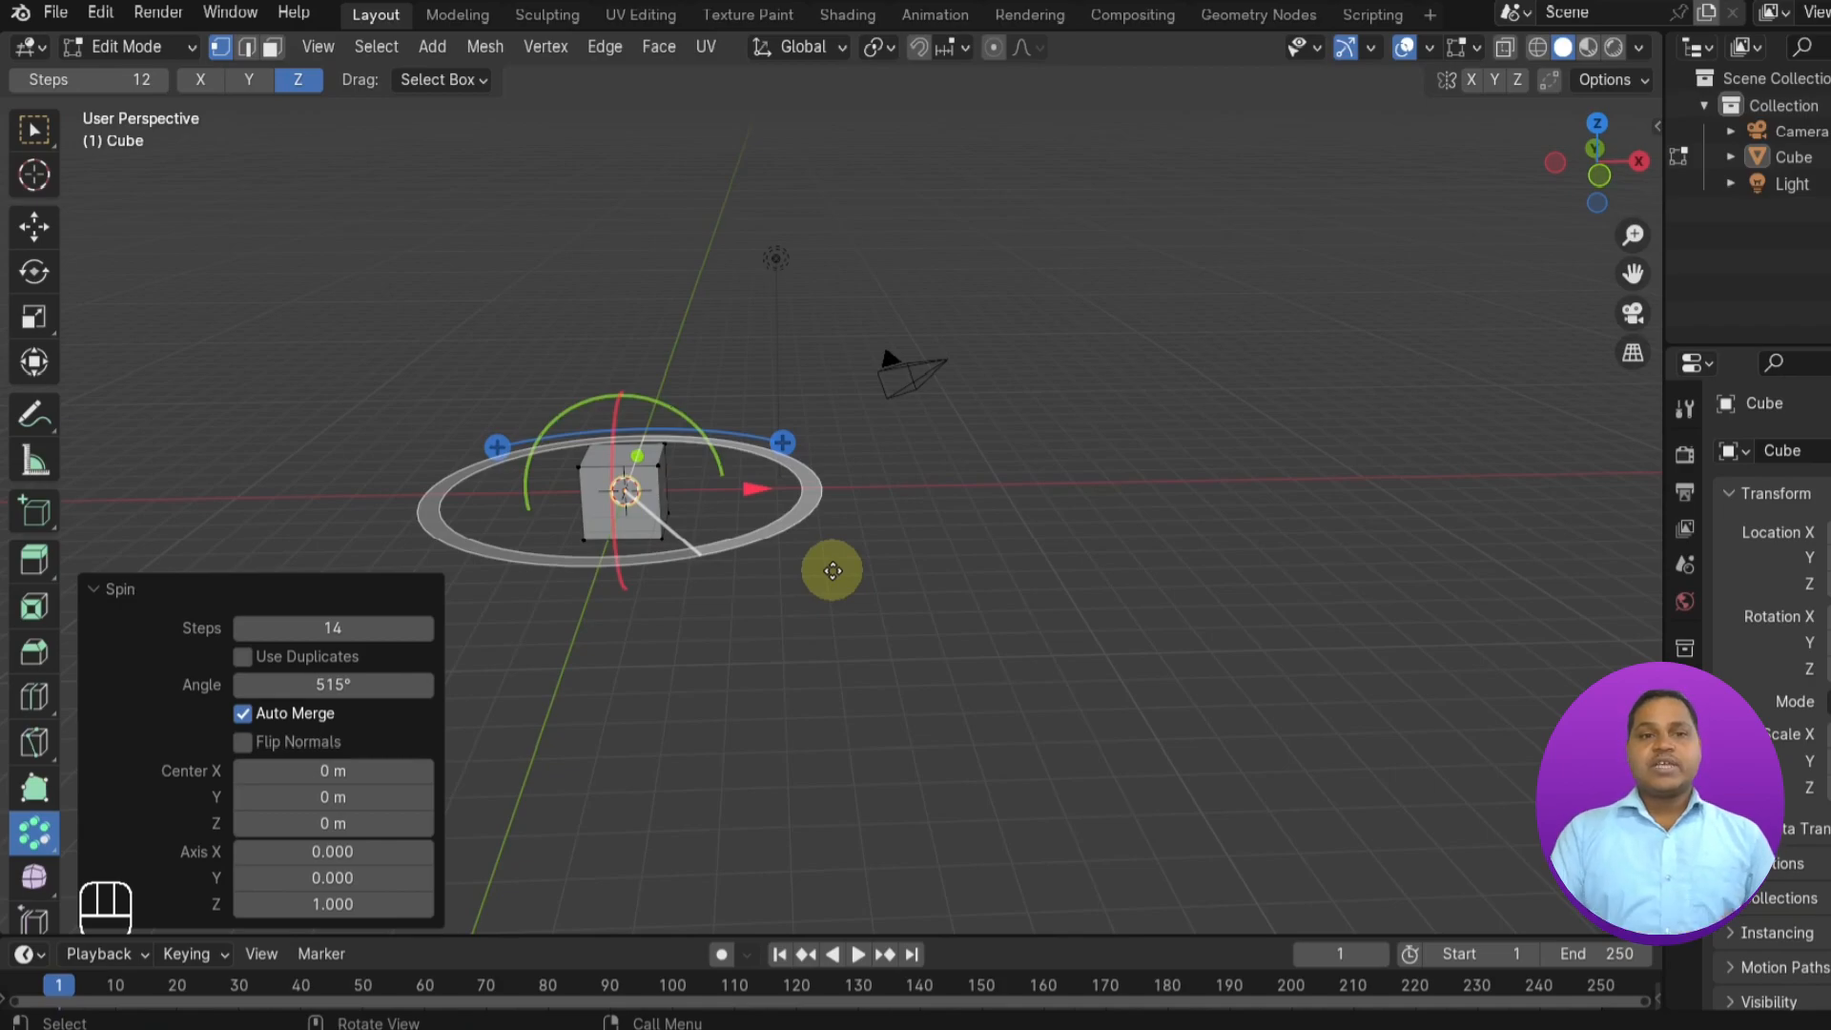
click(833, 570)
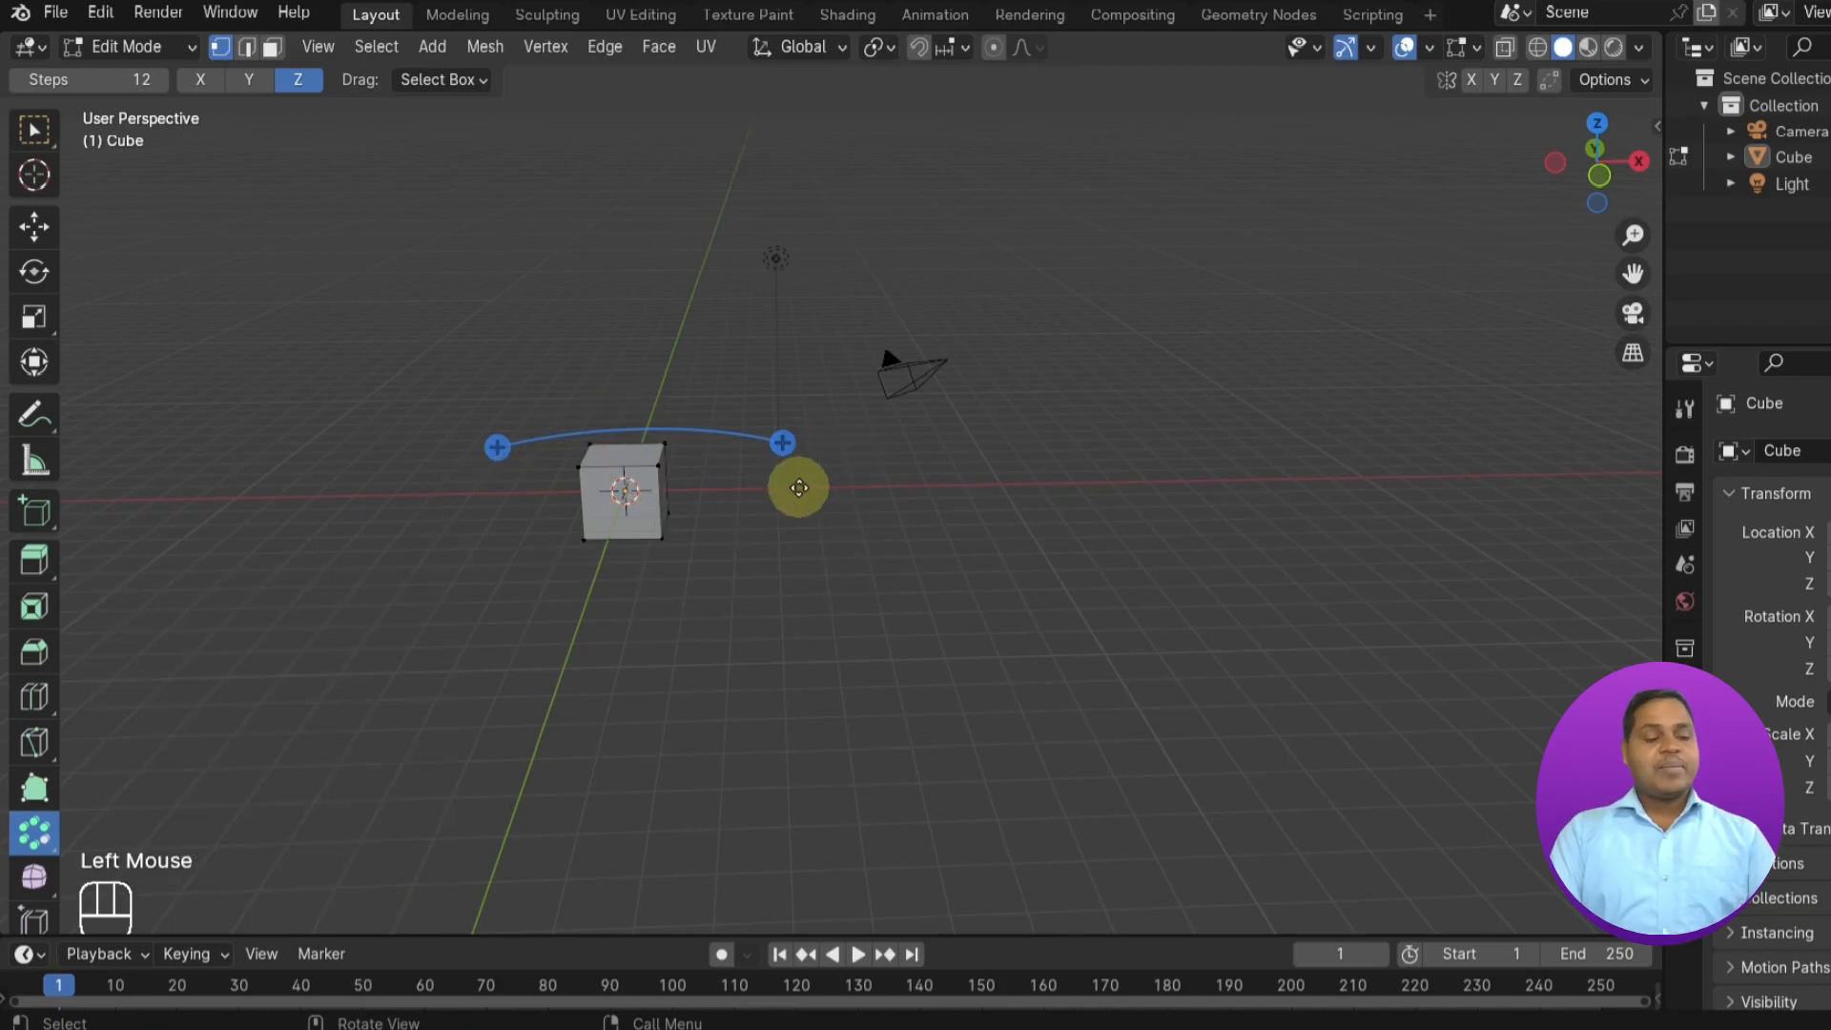
- Undo the spin attempt and the preceding edits back to Object Mode
key(ctrl+z)
key(ctrl+z)
key(ctrl+z)
key(ctrl+z)
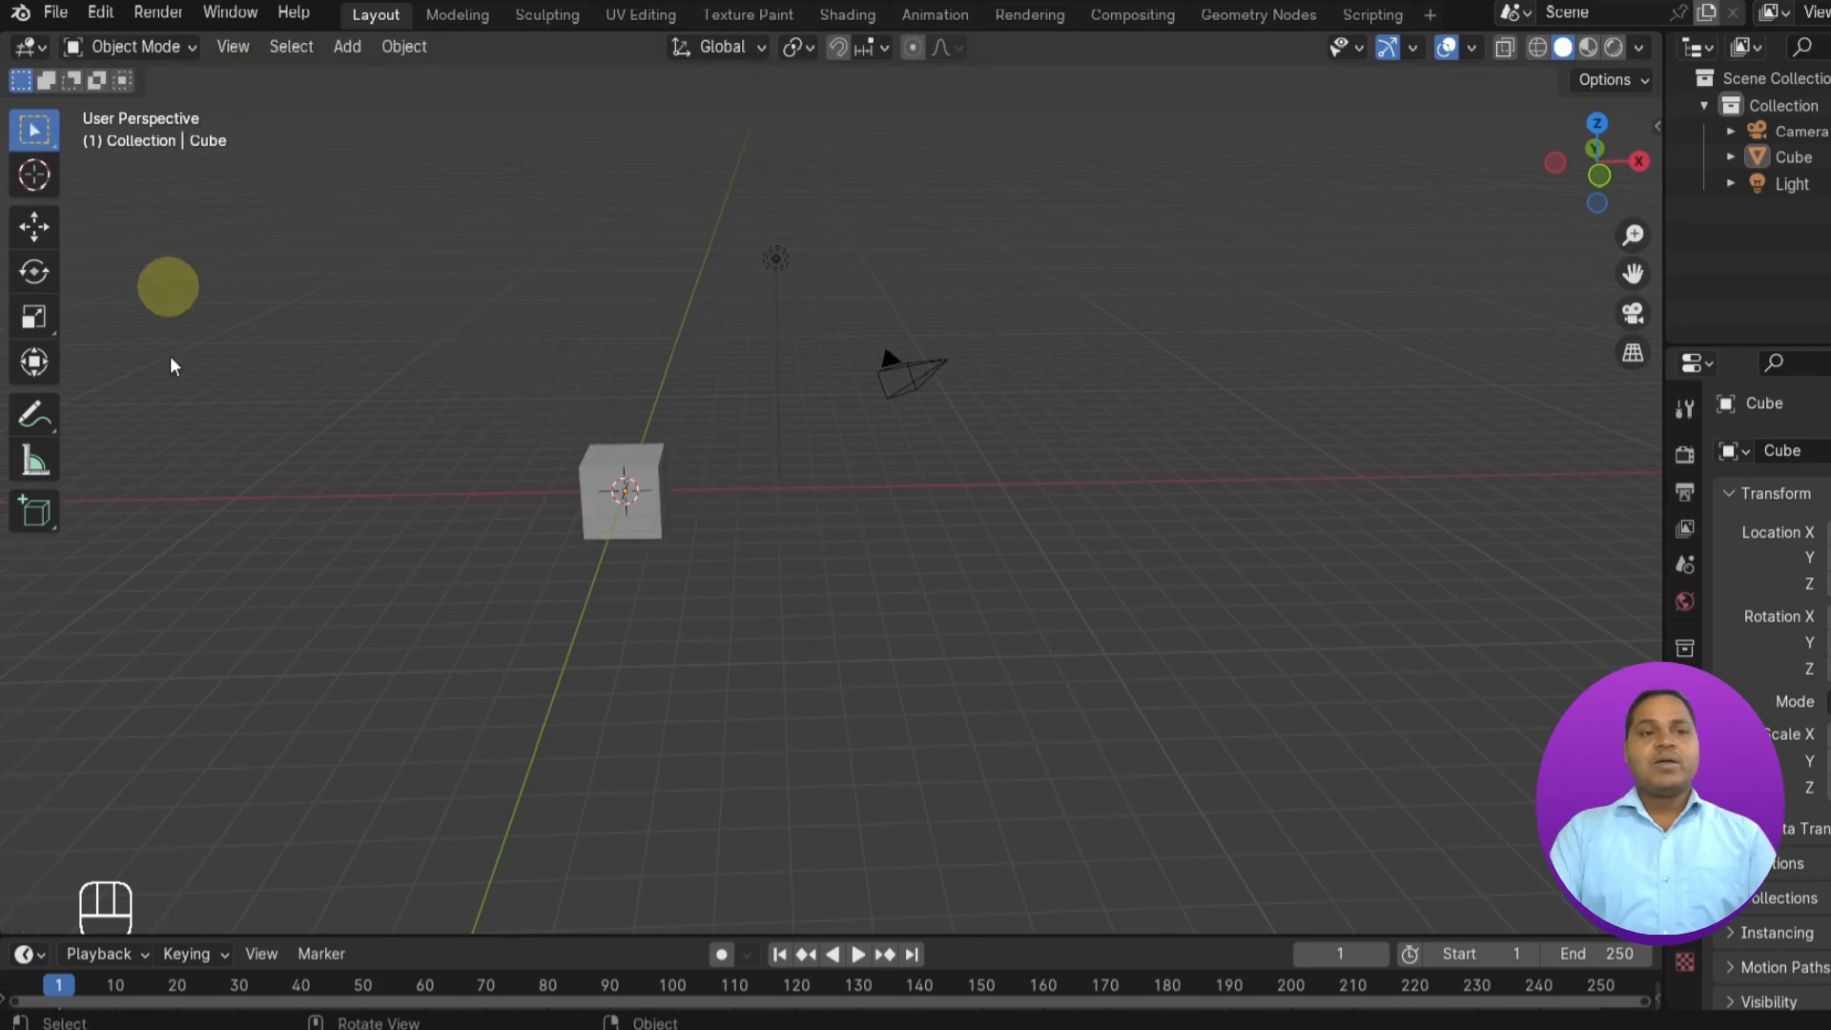
- Enter Edit Mode on the cube again
click(105, 47)
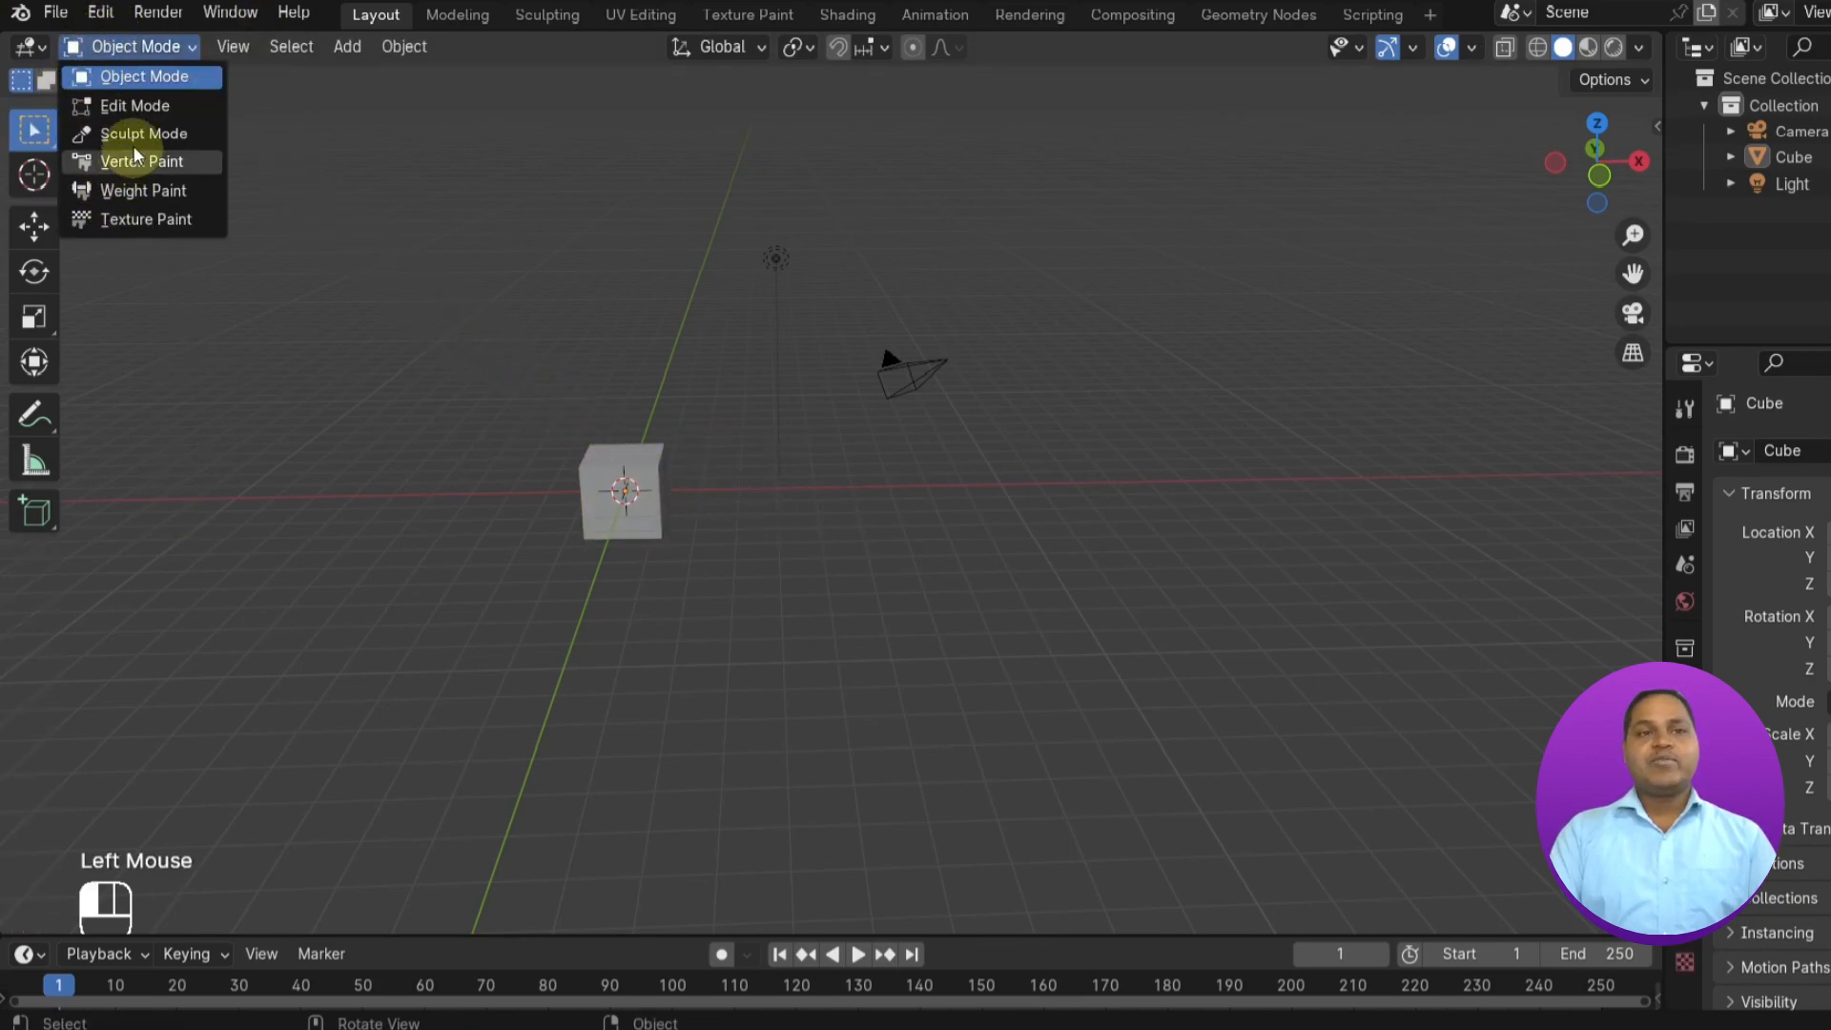
click(134, 106)
middle_drag(915, 502, 919, 572)
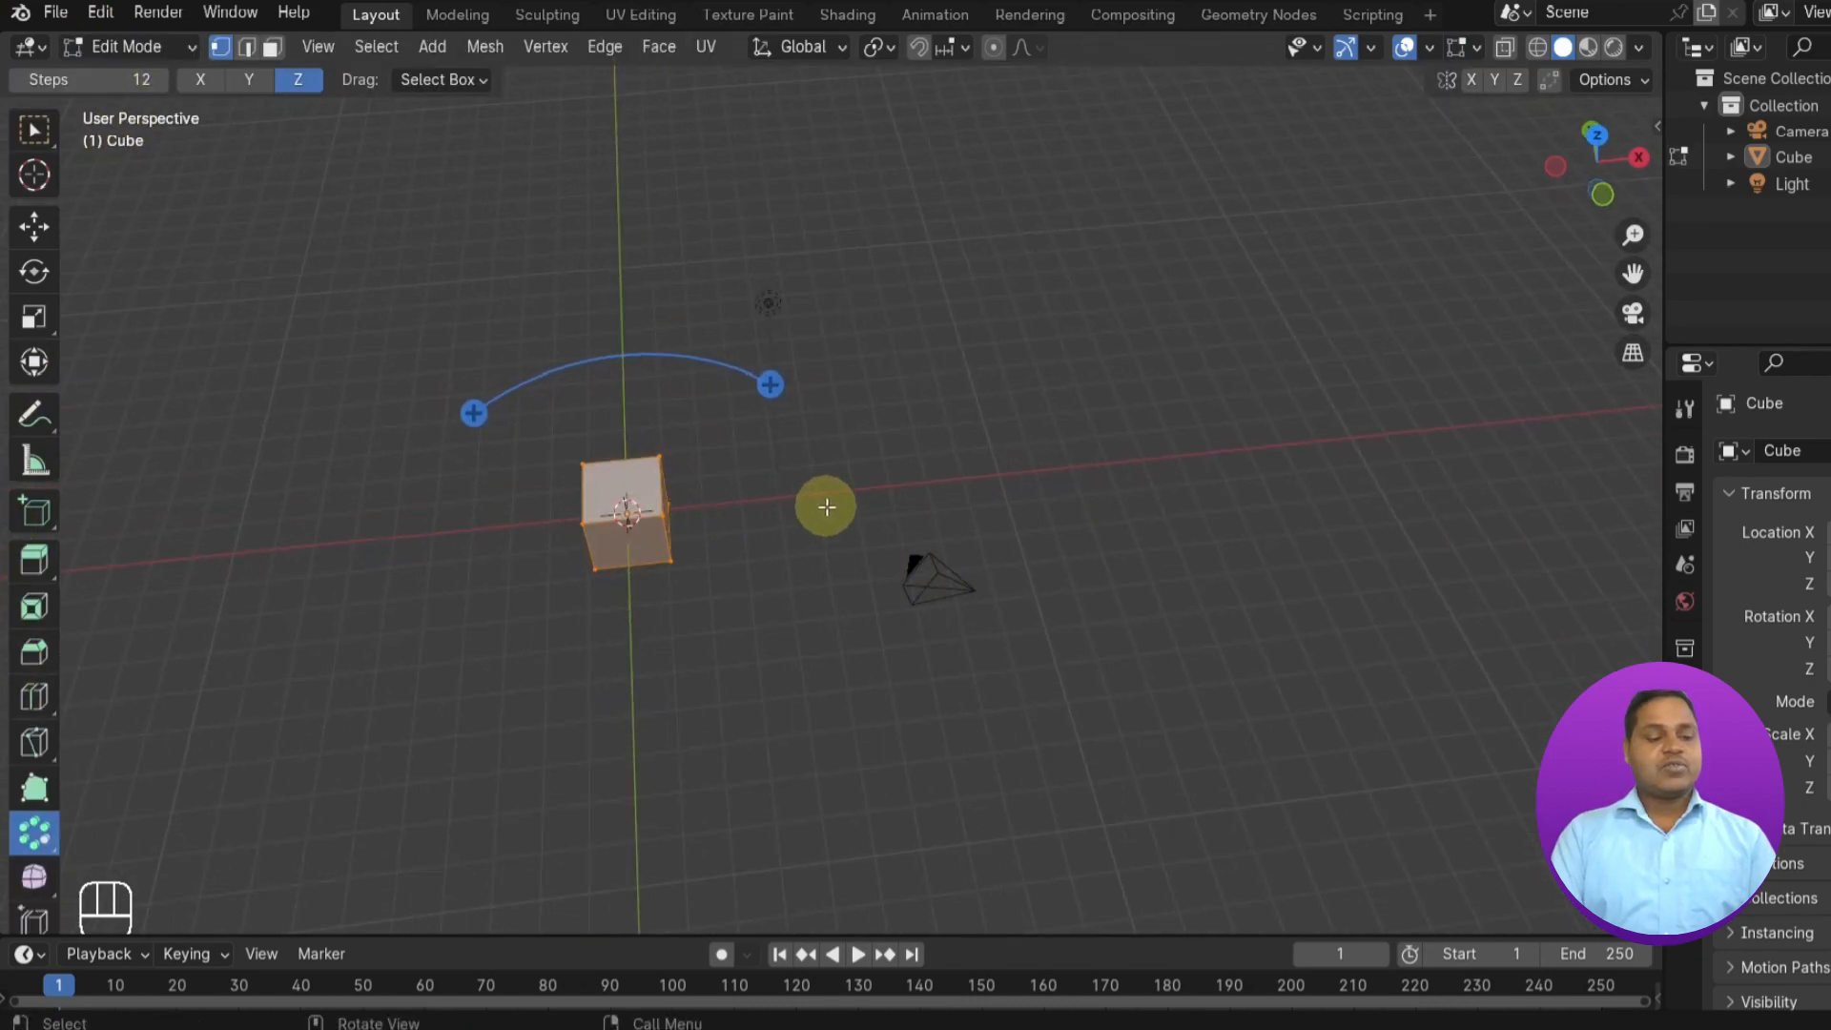
scroll(842, 470, up, 1)
scroll(842, 469, up, 2)
scroll(629, 604, up, 2)
shift+middle_drag(629, 604, 972, 557)
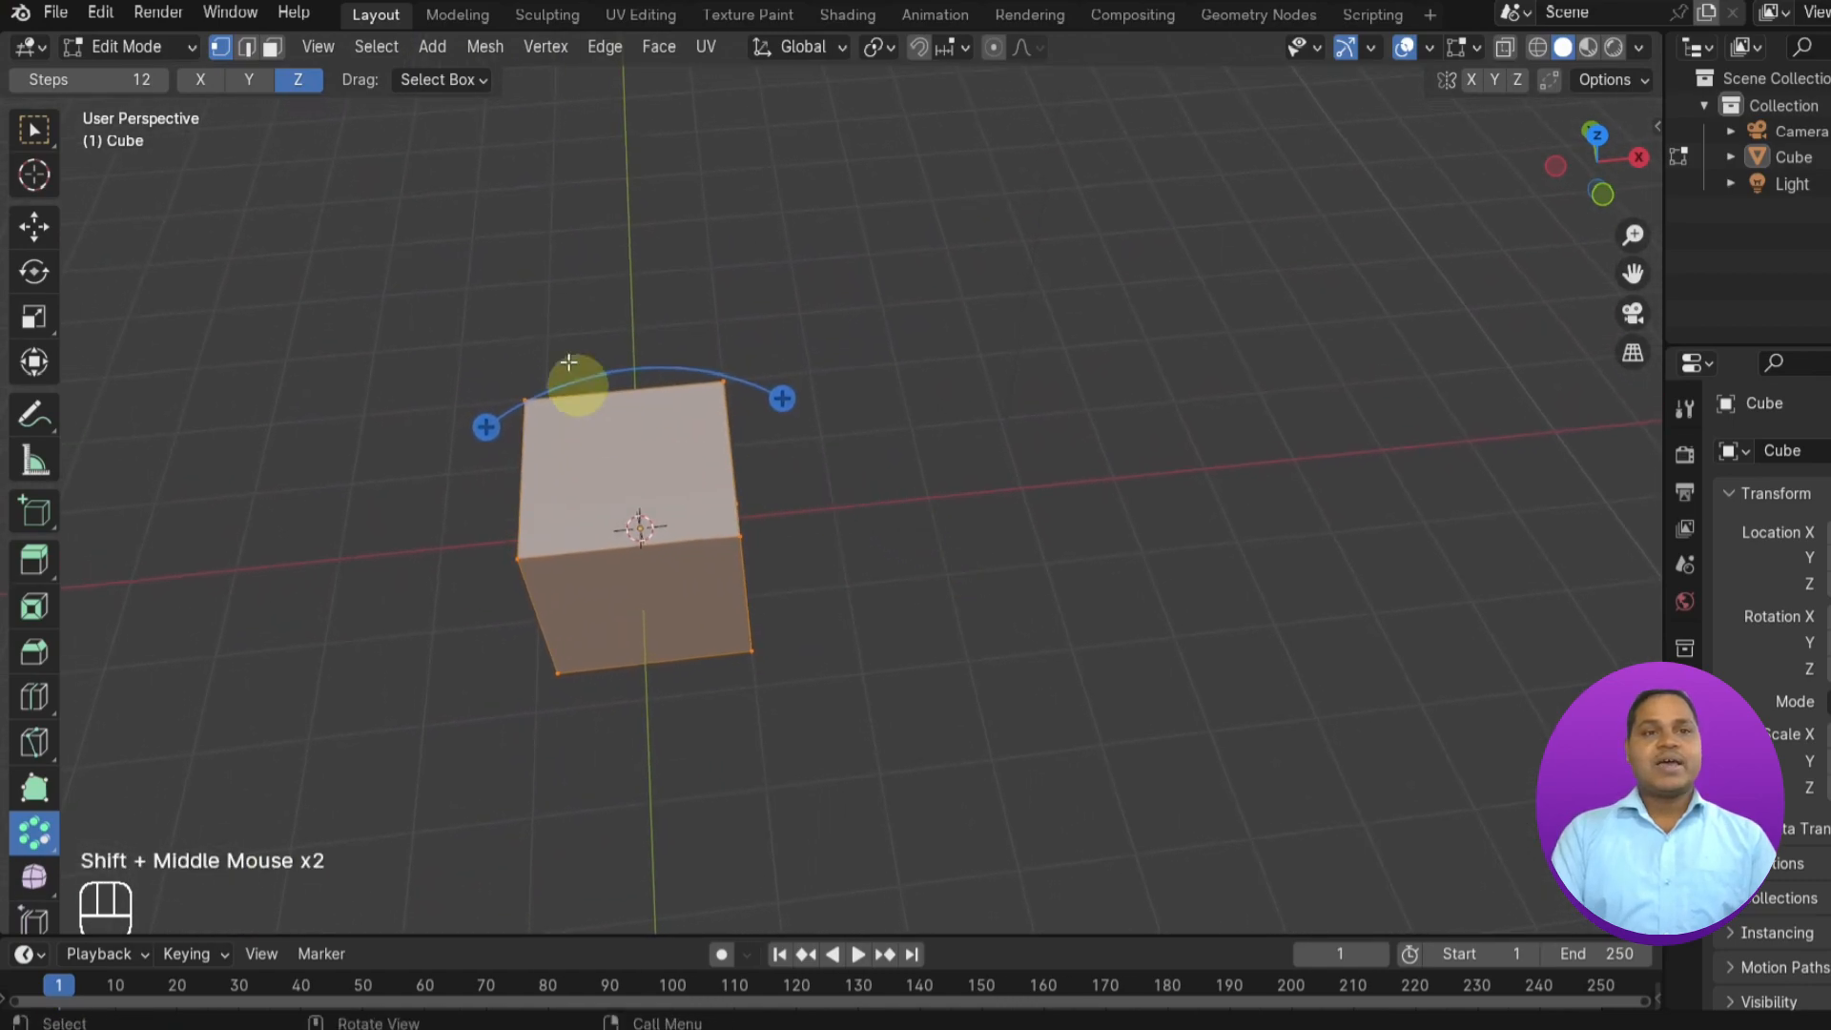
- Switch to face selection and select only the cube's top face
click(271, 50)
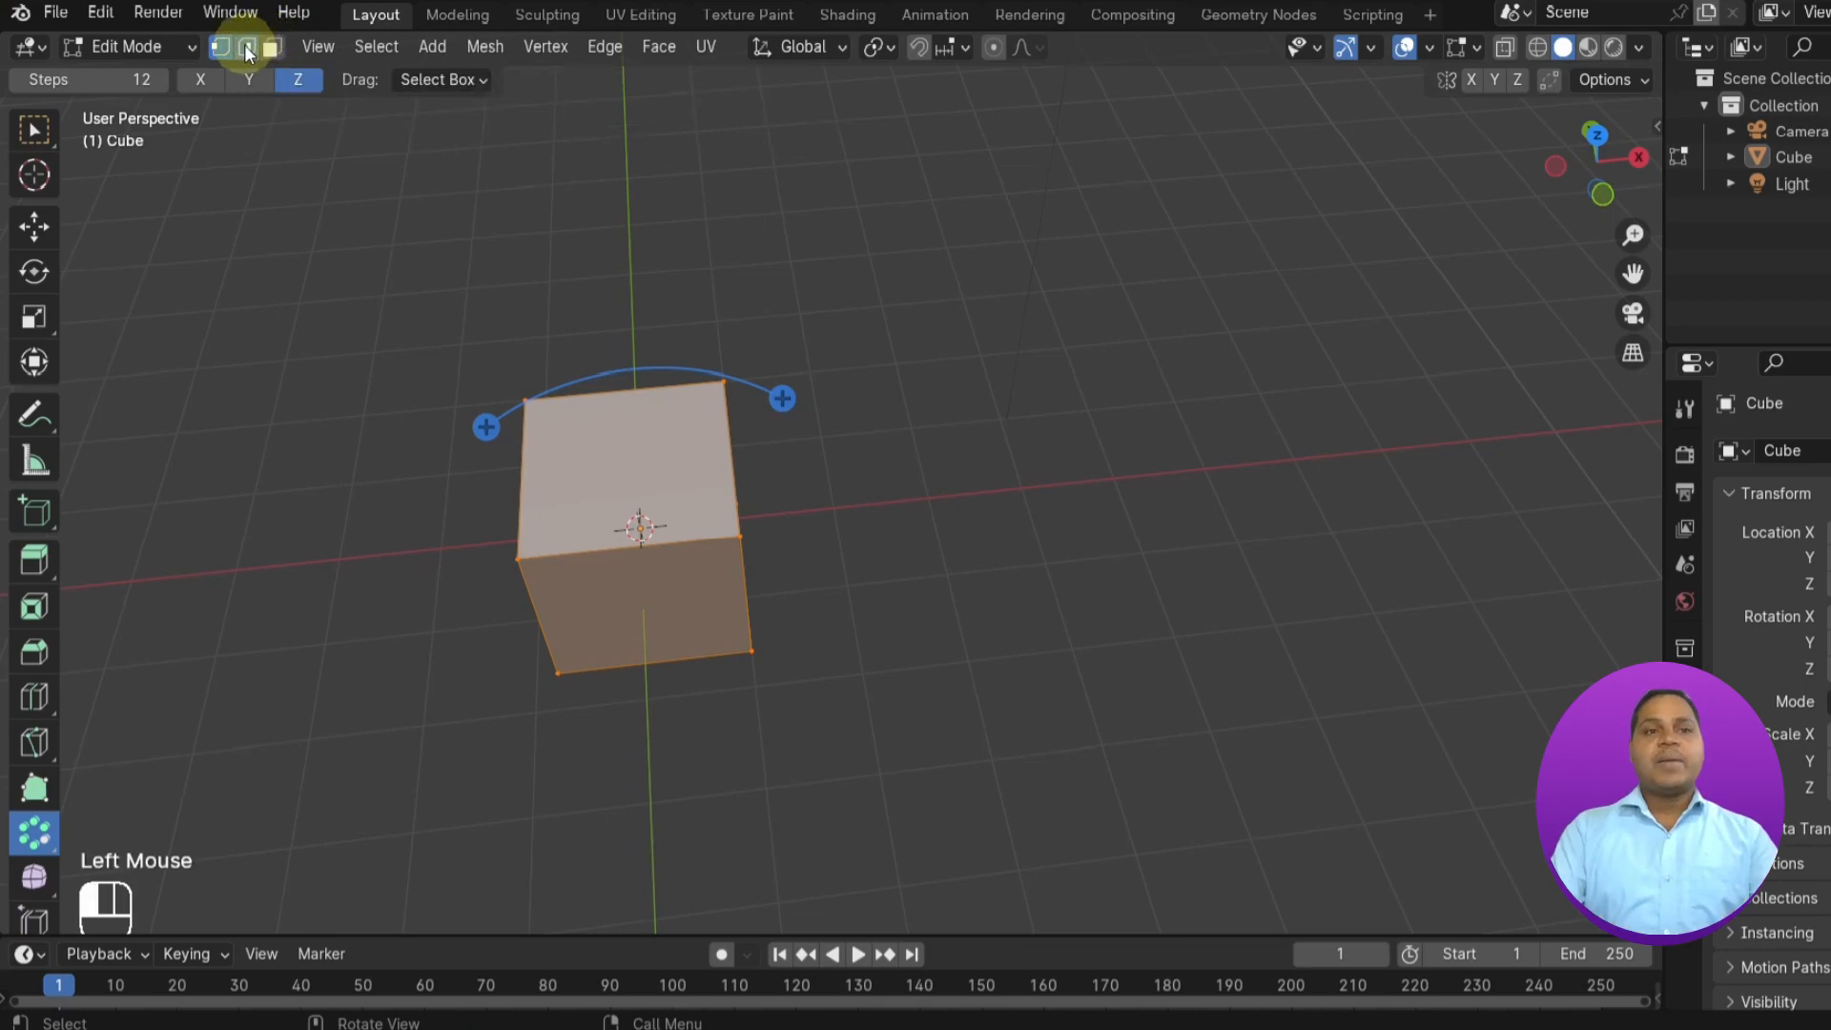
click(270, 50)
click(617, 495)
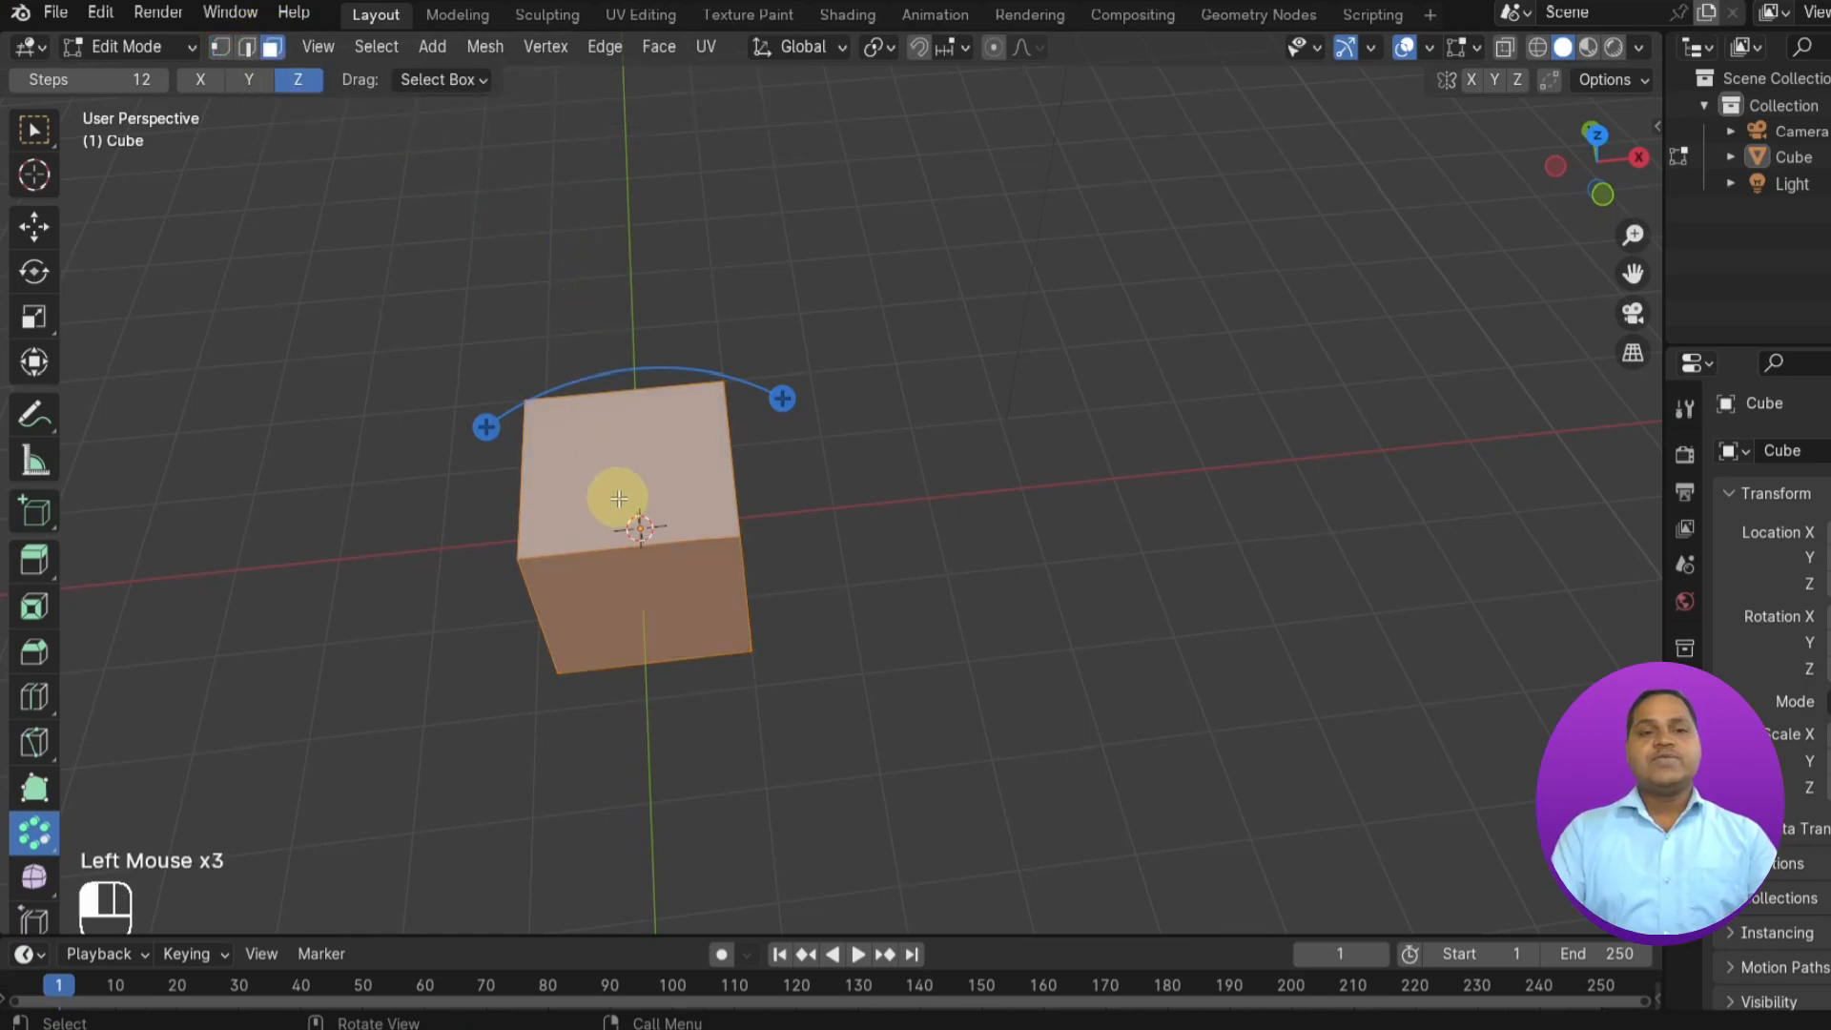
click(618, 496)
scroll(649, 474, down, 2)
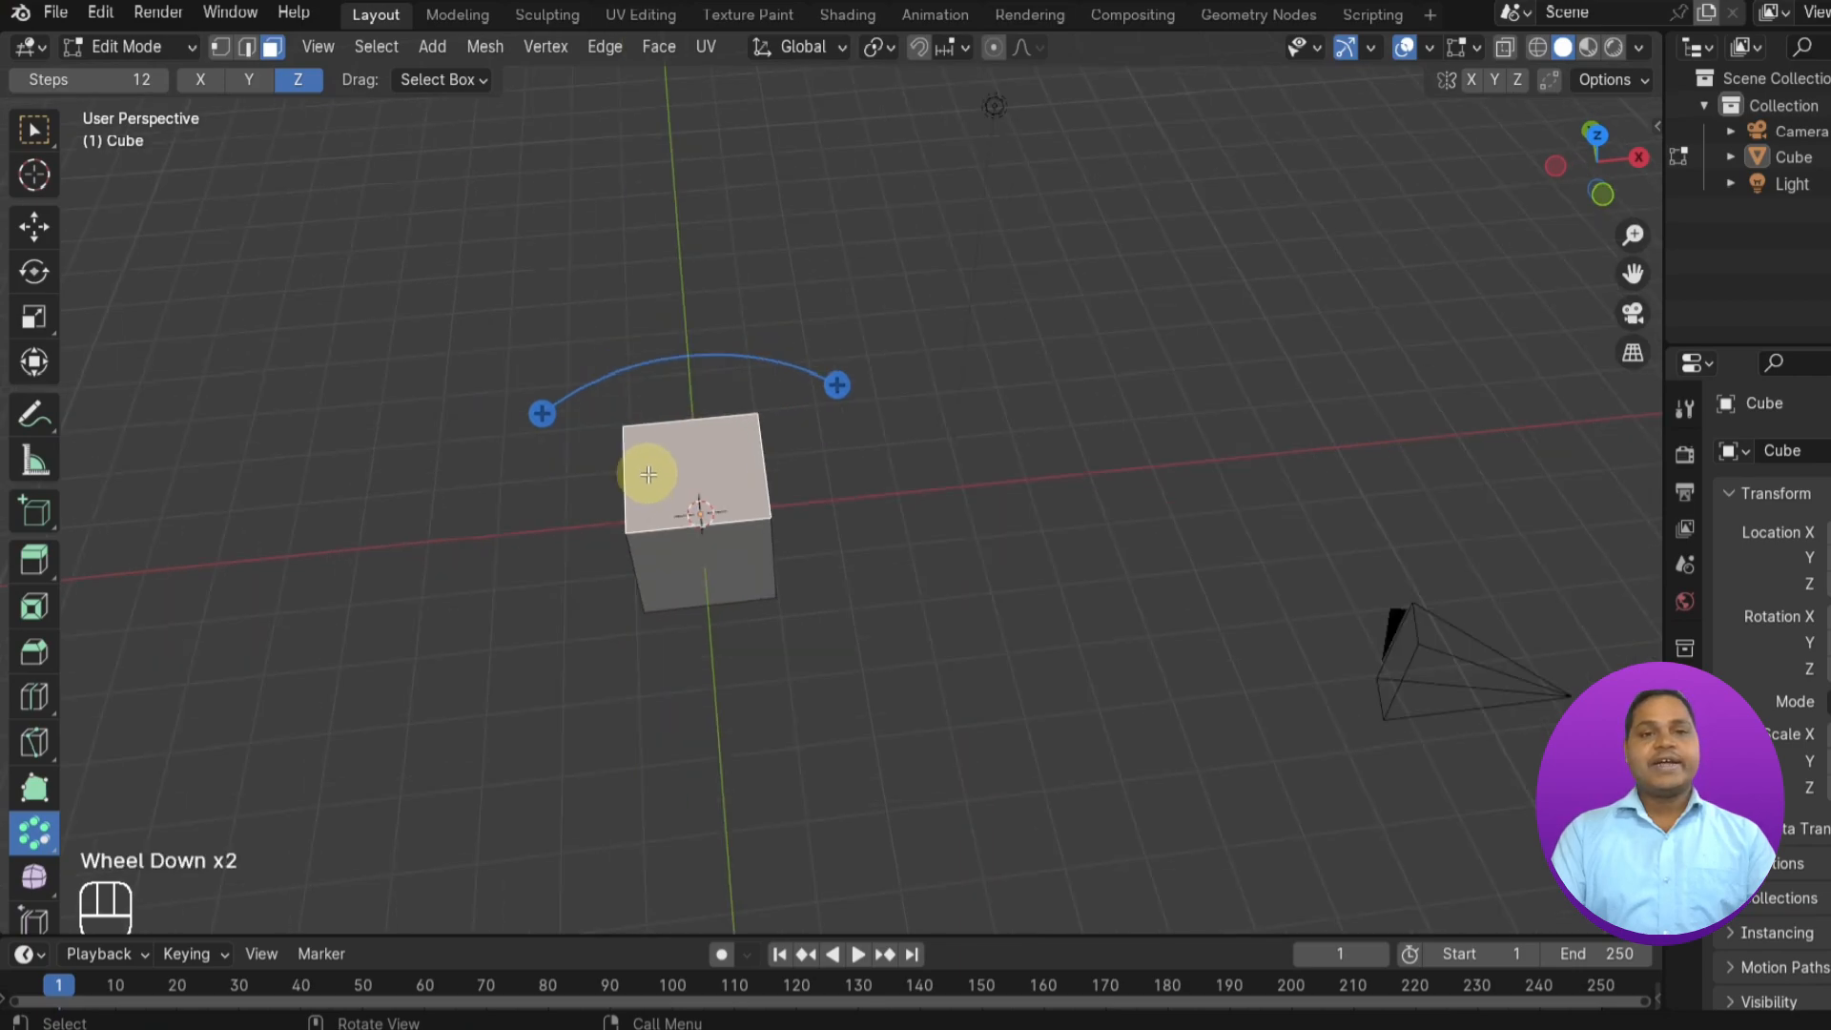
- Spin the cube's top face around the Z axis about the origin through about 91° in 14 steps
scroll(842, 474, down, 1)
middle_drag(842, 473, 944, 458)
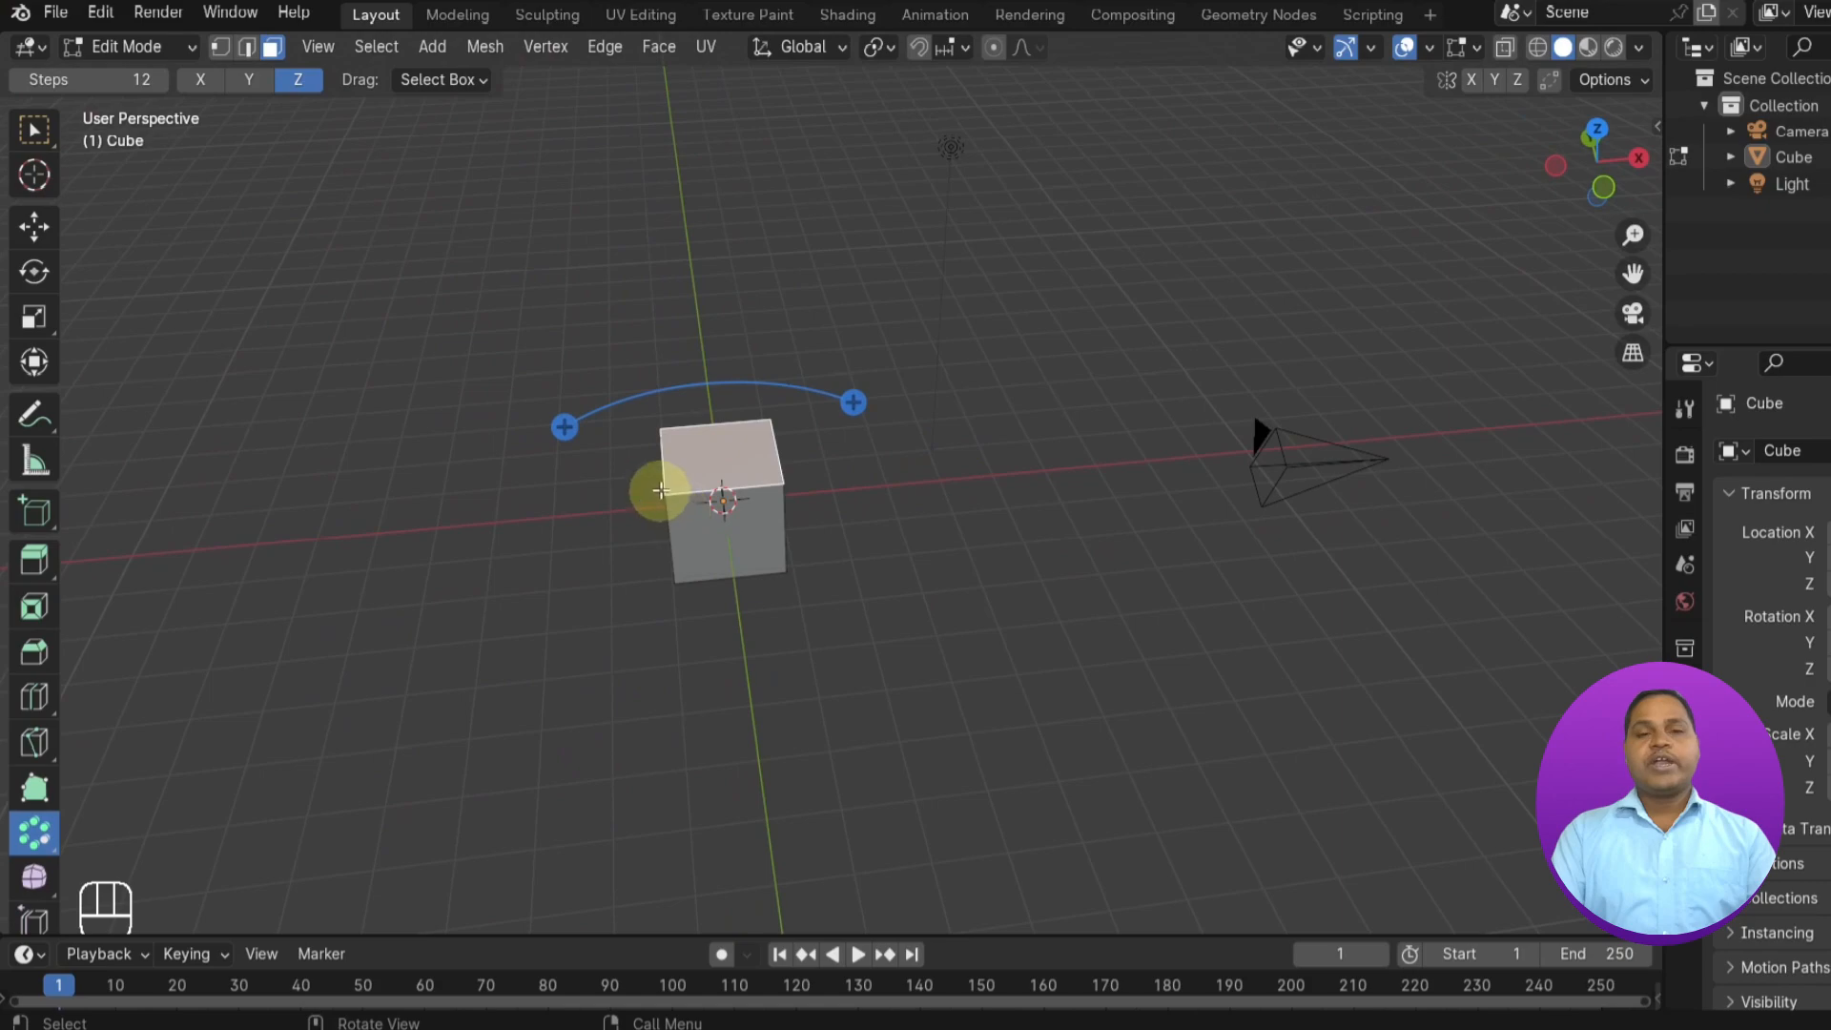
middle_drag(866, 390, 849, 531)
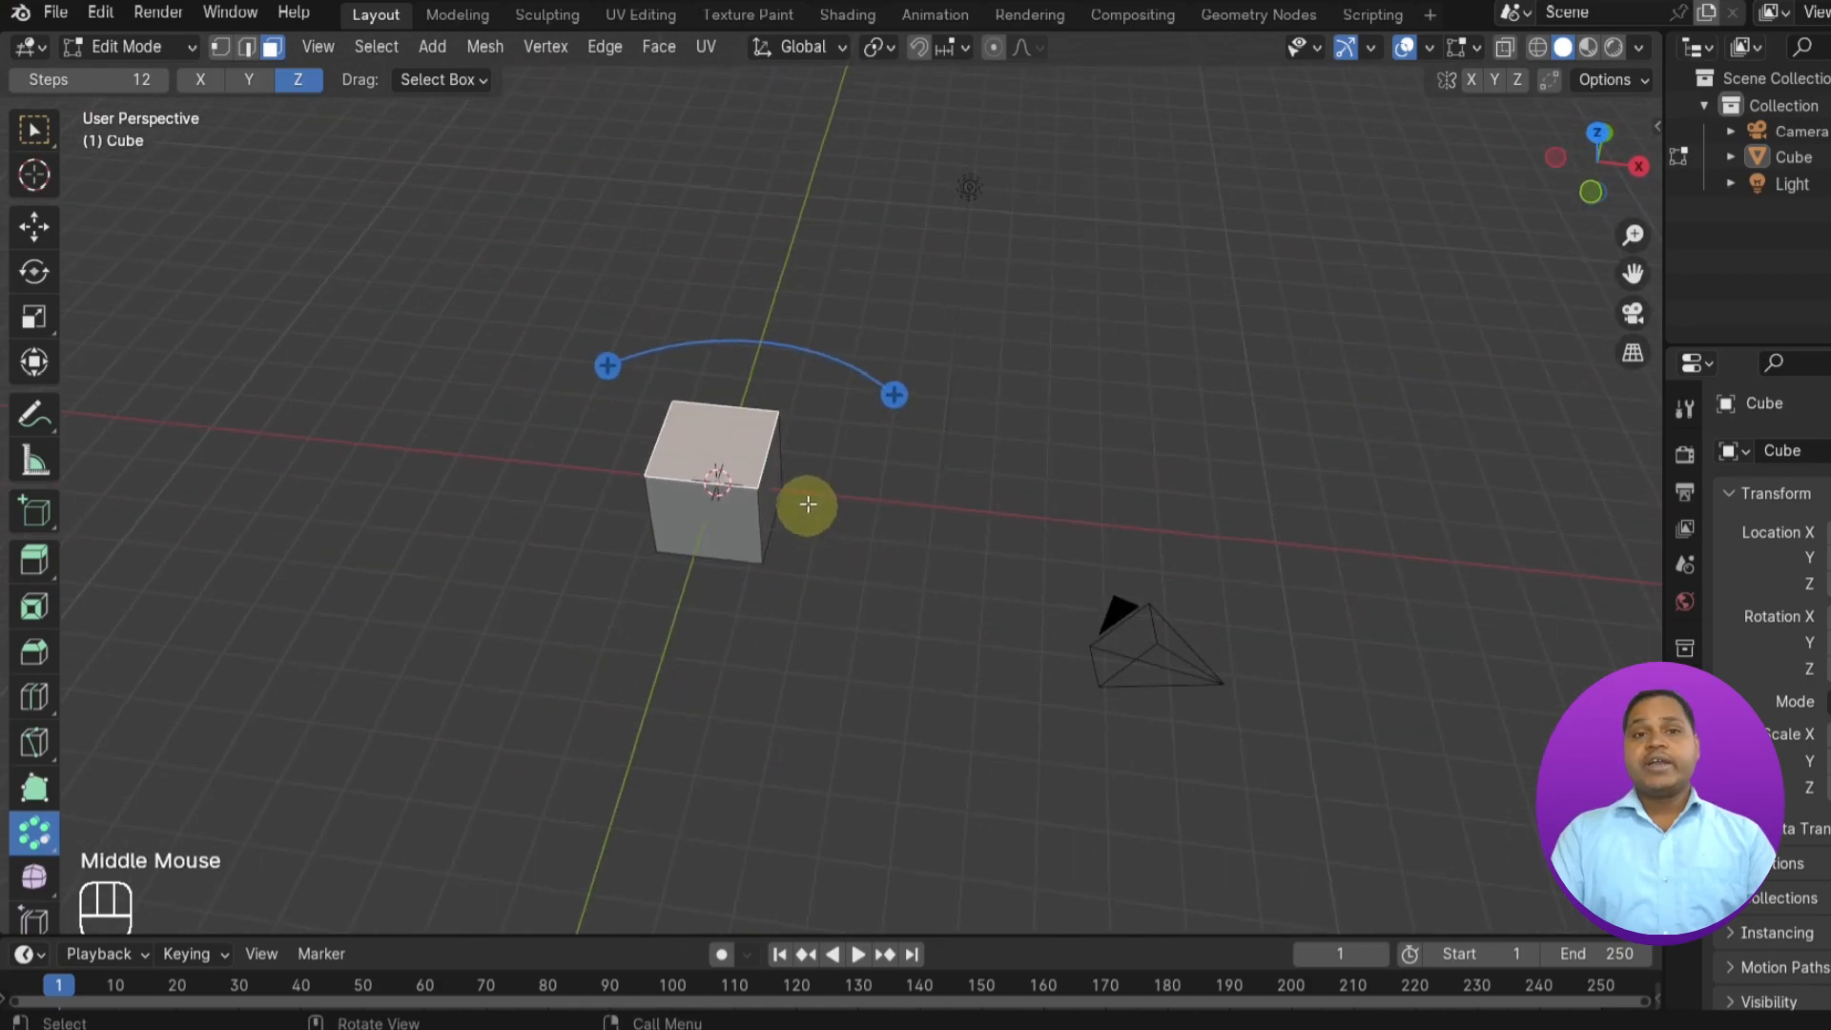
drag(895, 394, 799, 568)
middle_drag(799, 568, 891, 535)
middle_drag(776, 508, 957, 620)
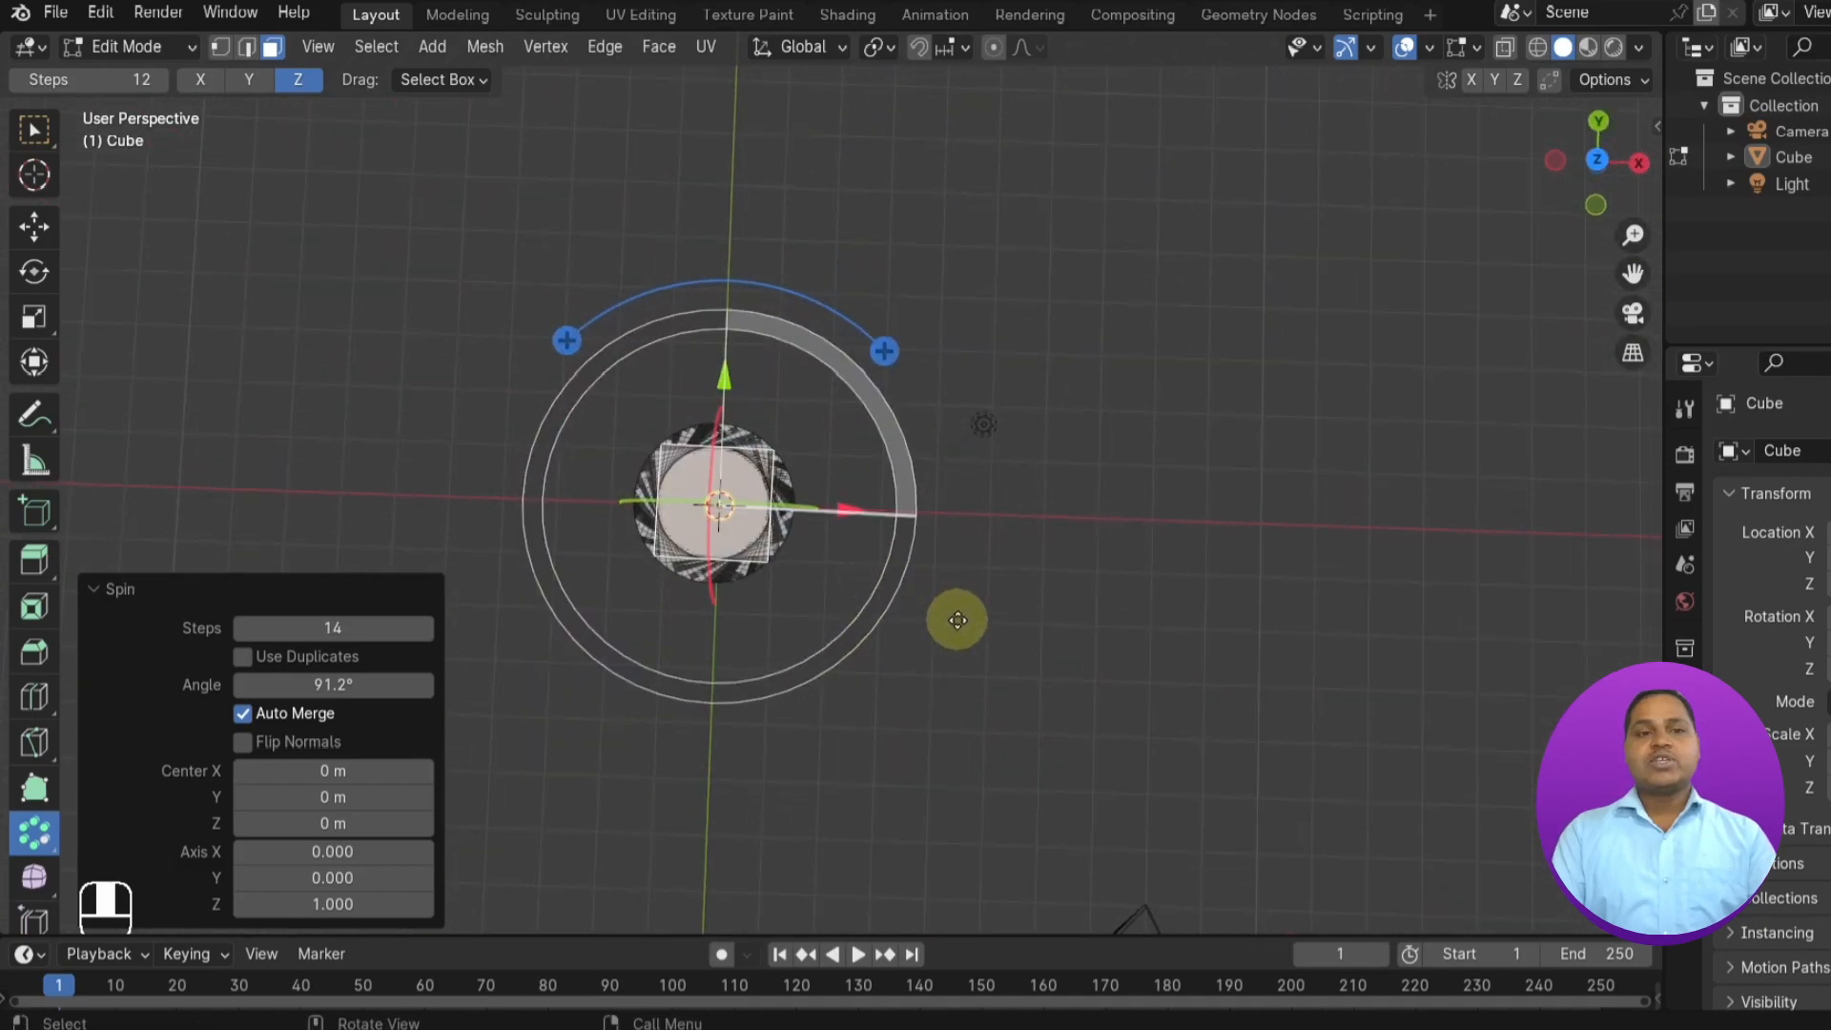
- Switch the spin handles to the Y axis and shift the current spin's center to about -3.72 m in Y
click(250, 79)
drag(727, 375, 1040, 439)
middle_drag(1088, 588, 1185, 691)
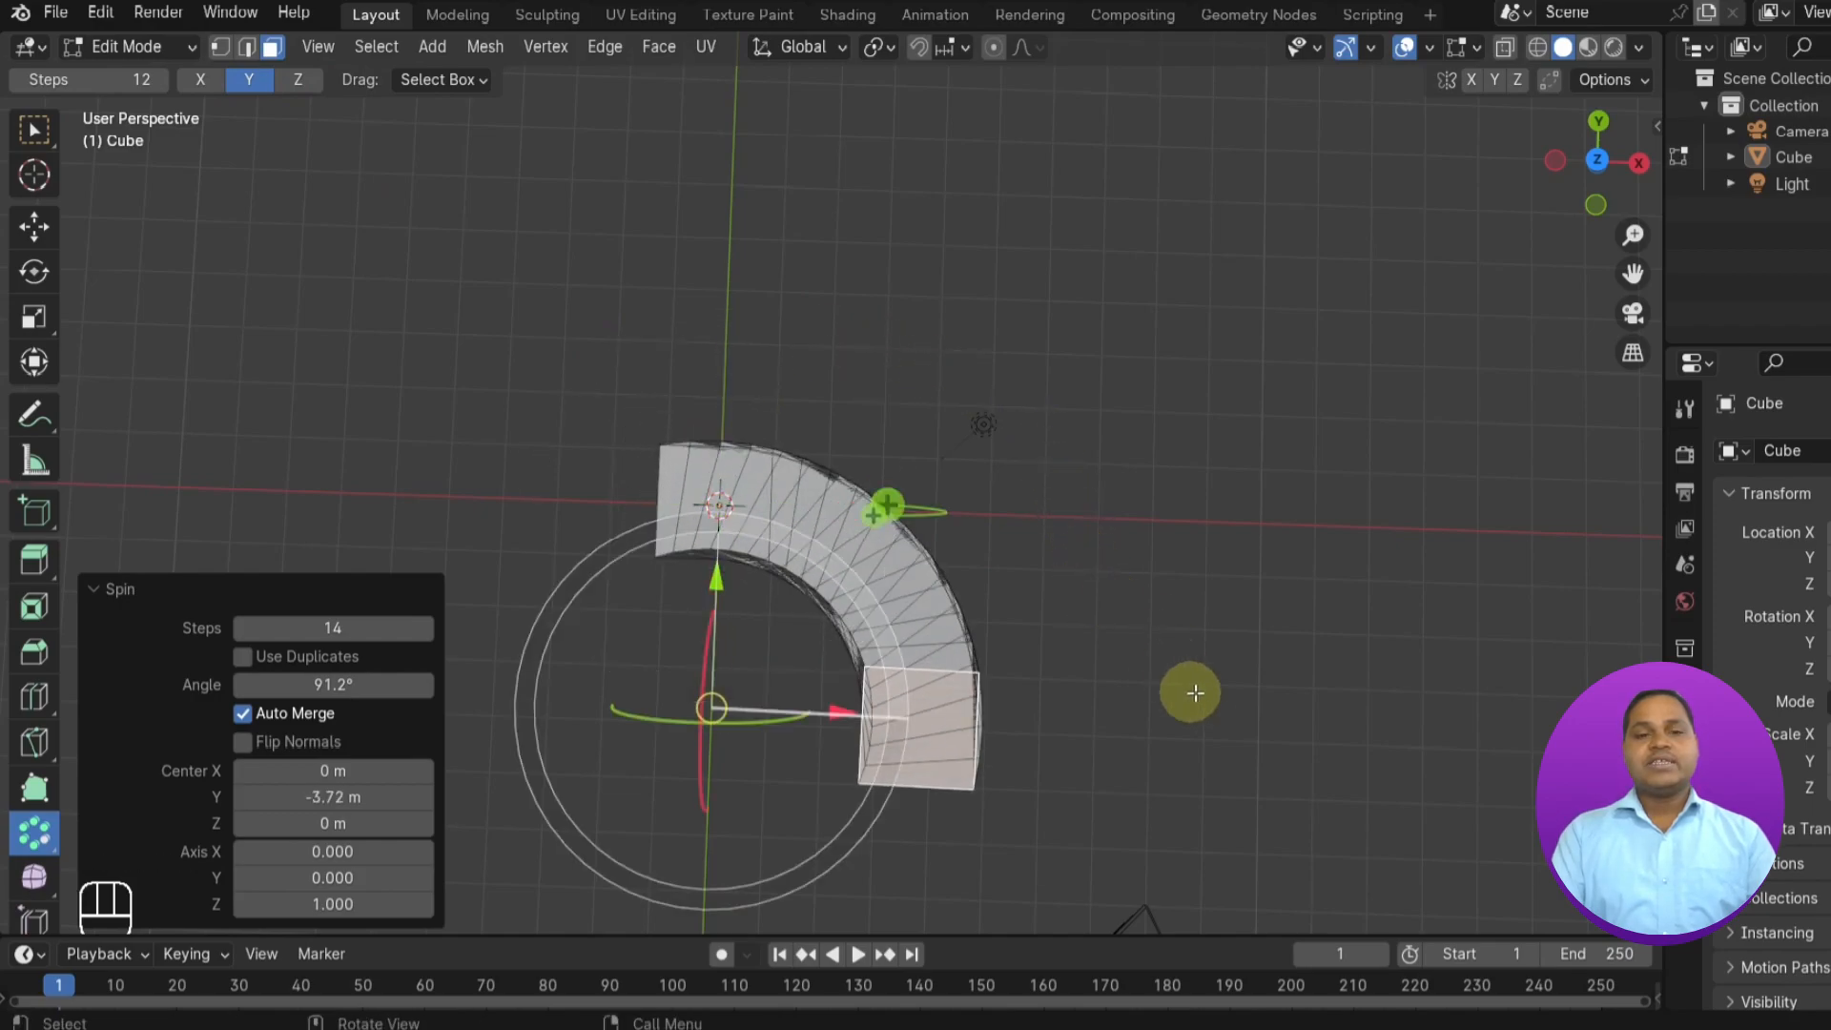
middle_drag(1042, 821, 584, 727)
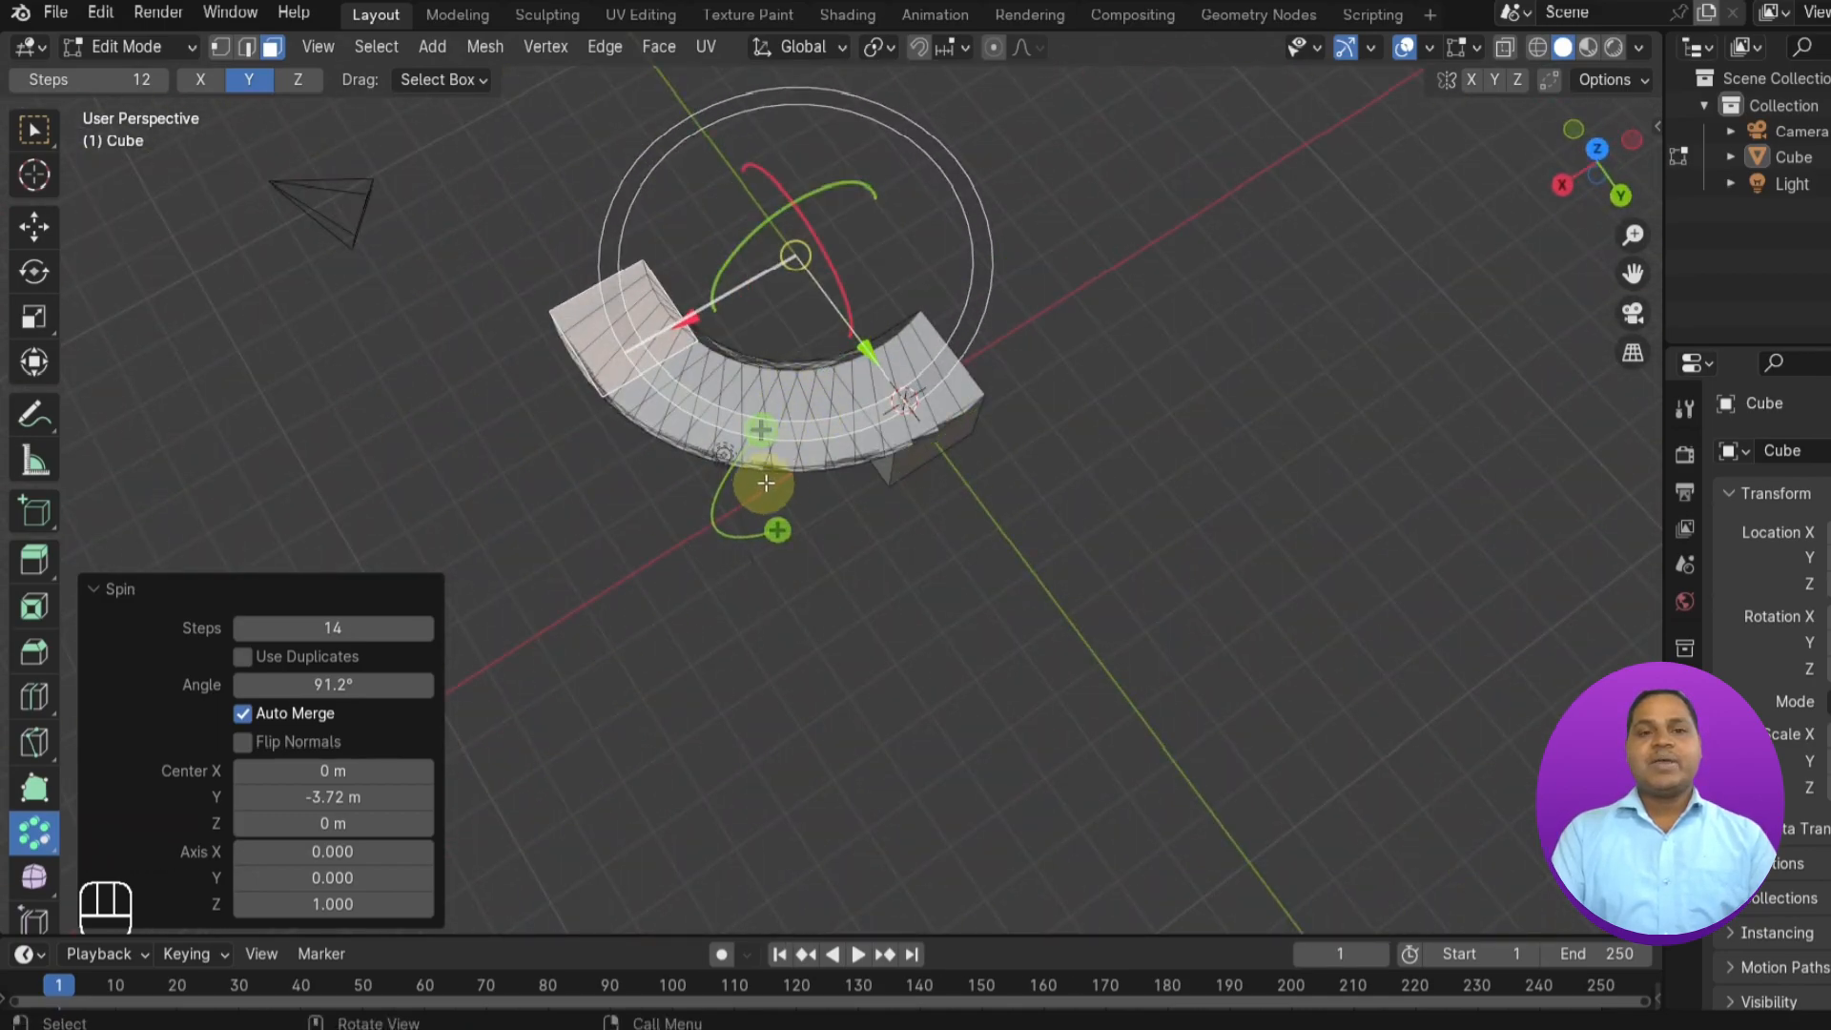
- Spin the selected end of the curved strip around the Y axis into a full ring encircling the cube
drag(760, 433, 904, 658)
middle_drag(904, 658, 277, 387)
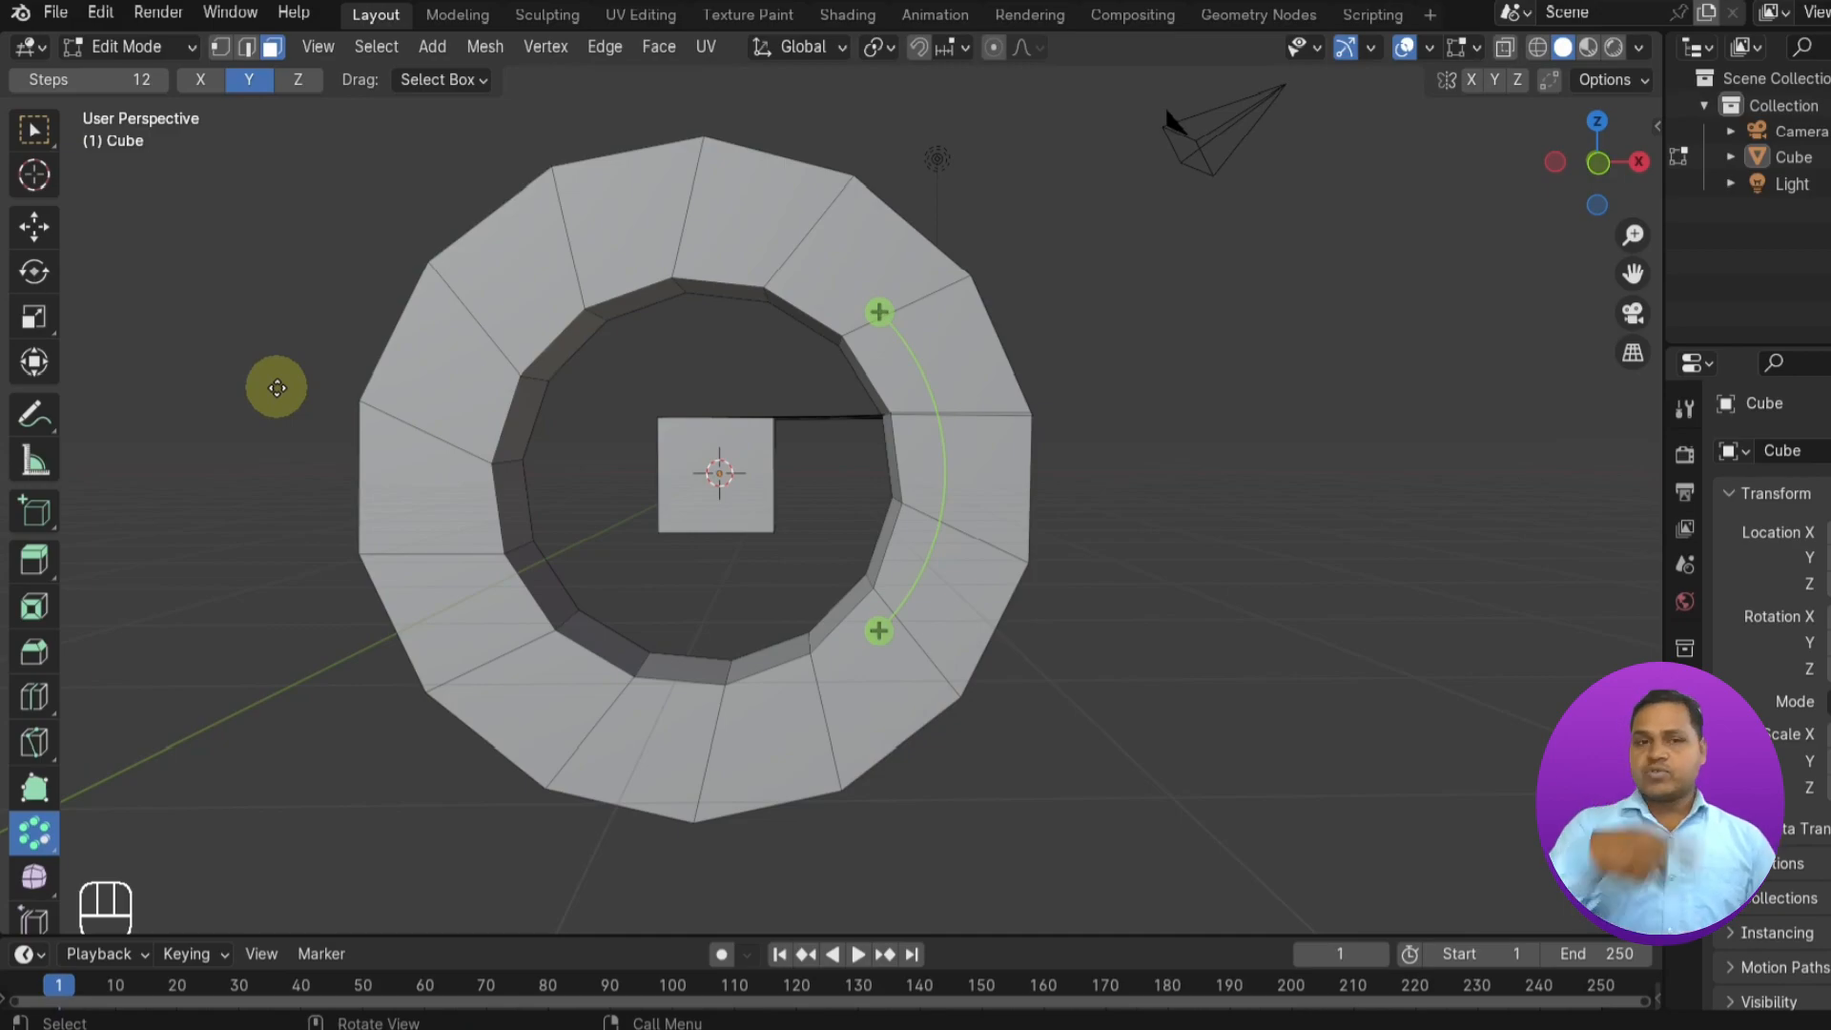
middle_drag(1267, 340, 727, 373)
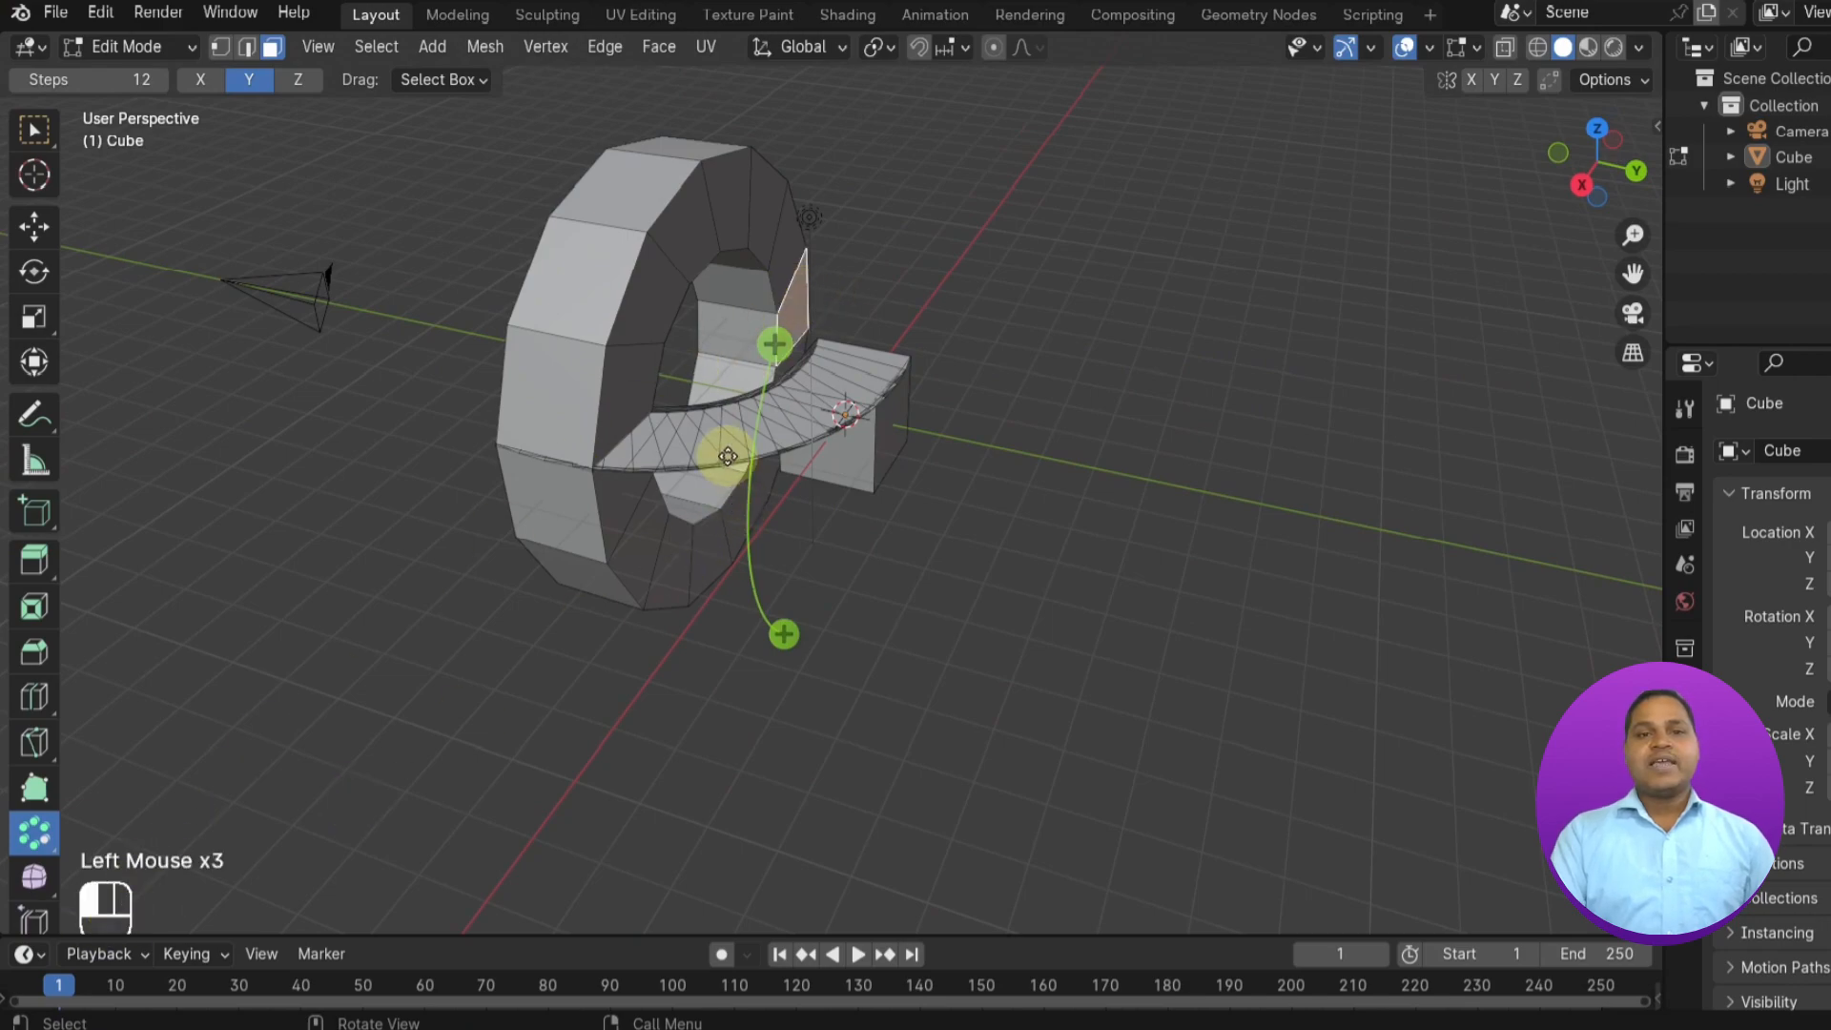
- Start another spin around the Y axis and set it to 16 steps and an 80° angle
click(780, 633)
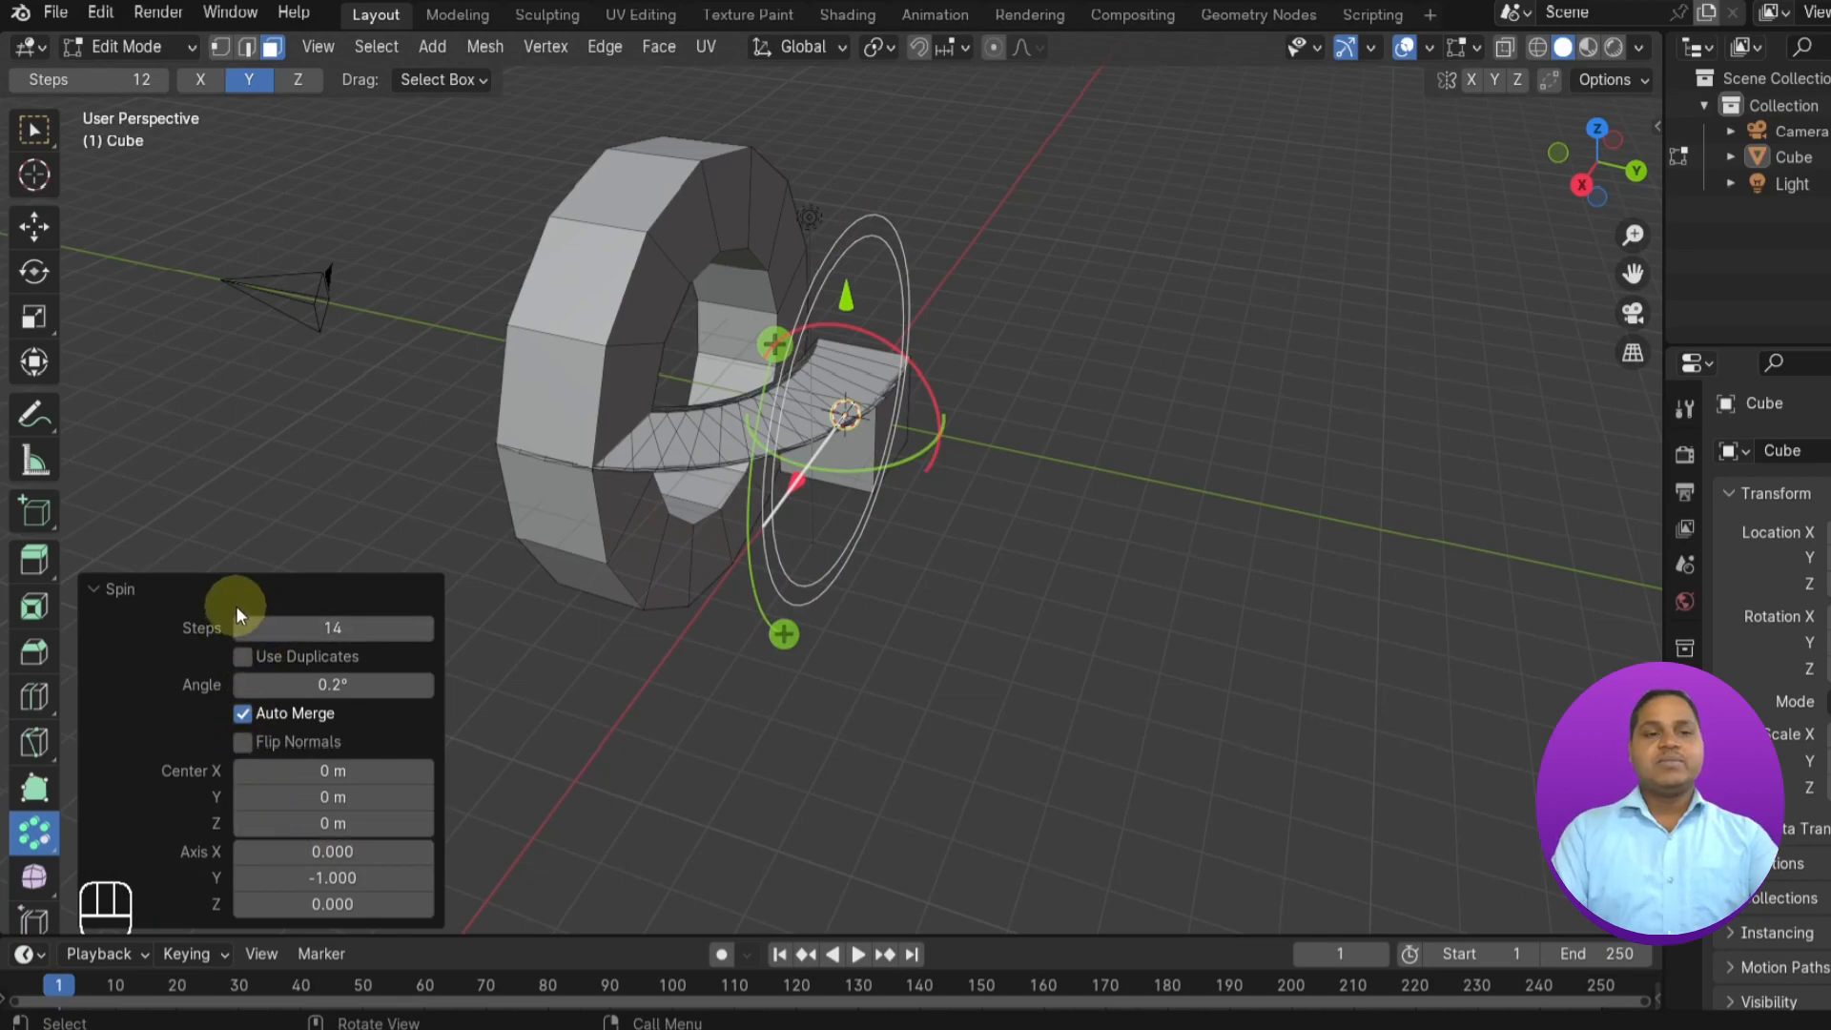
key(super)
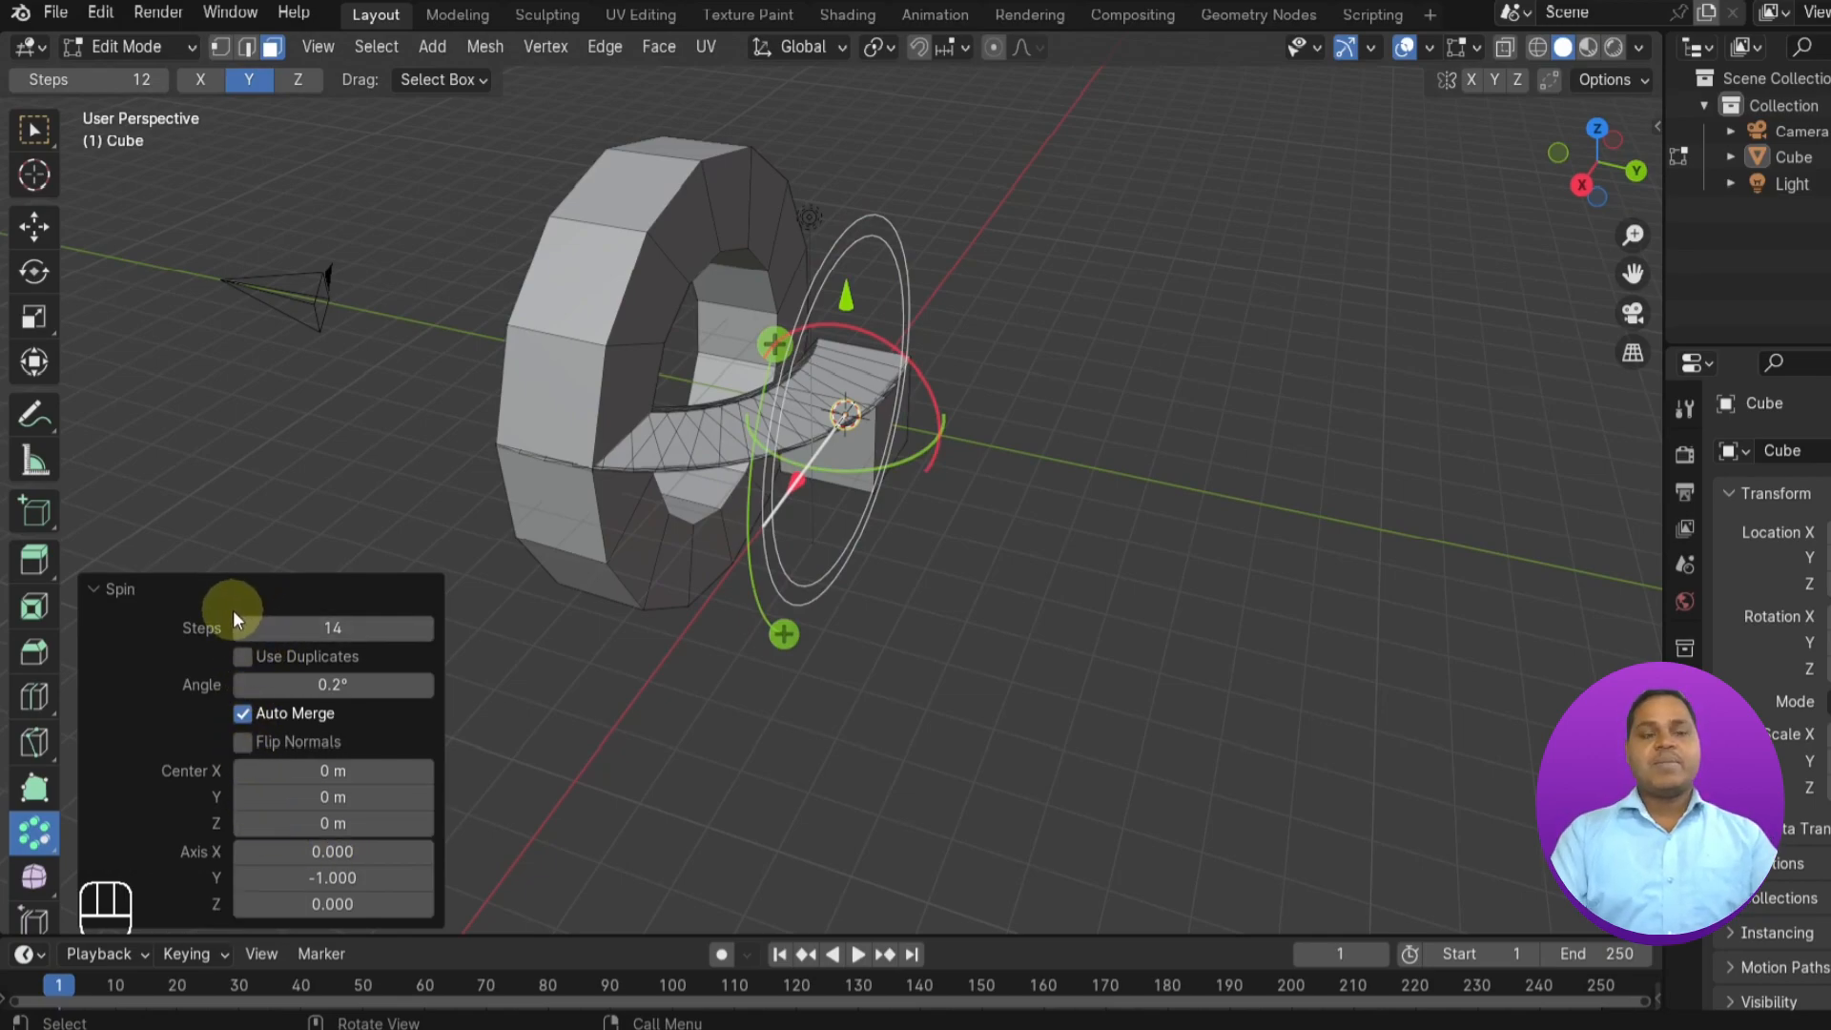
click(342, 627)
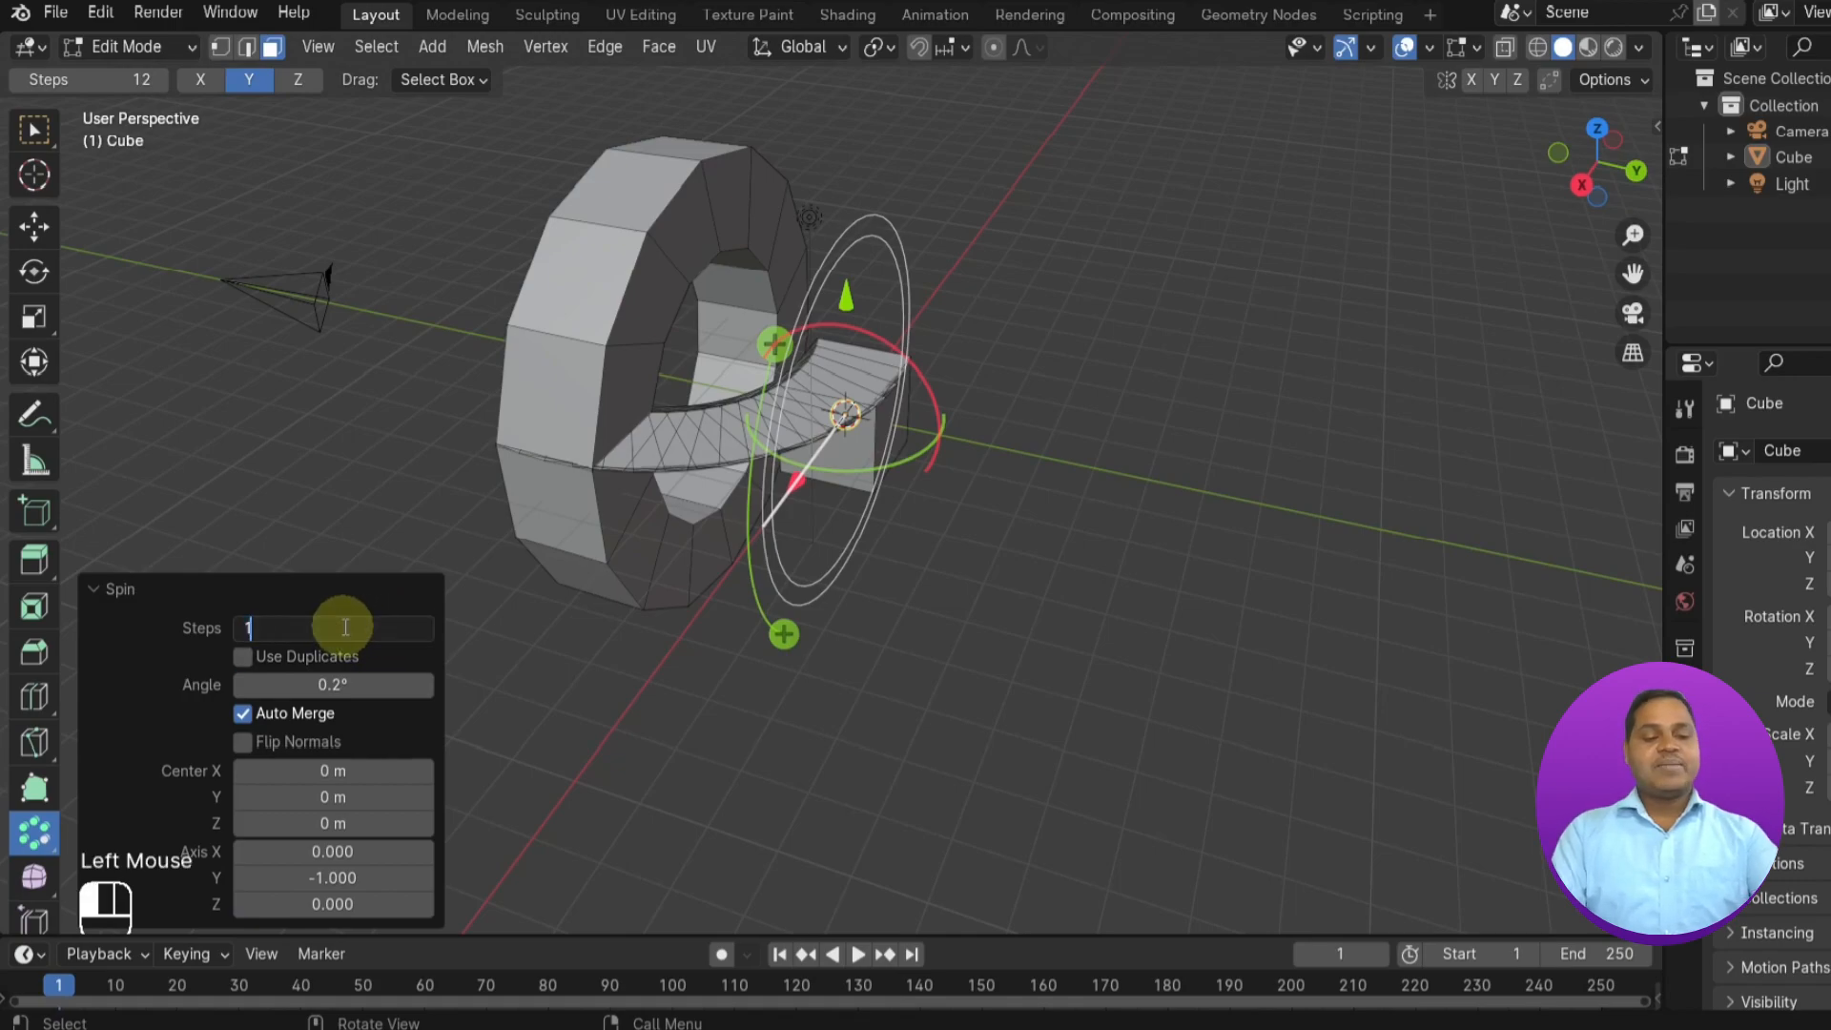
click(311, 599)
scroll(613, 633, up, 1)
scroll(449, 642, down, 6)
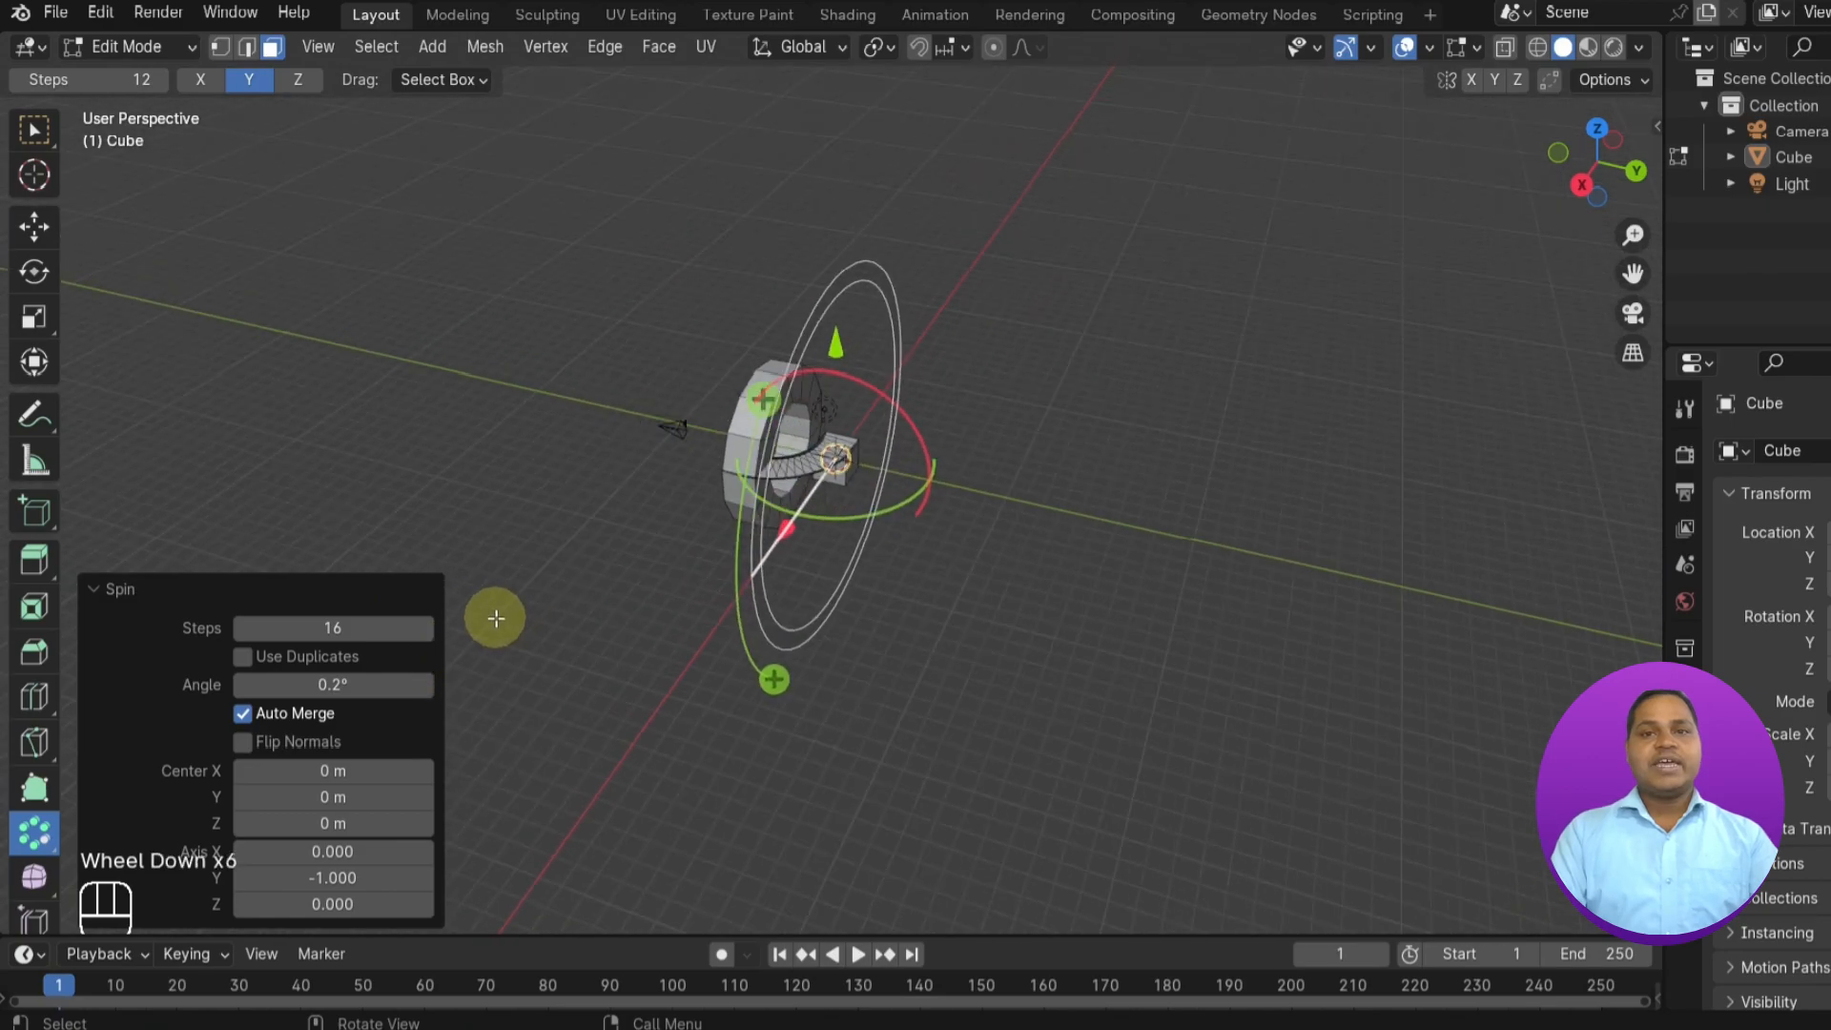
click(317, 685)
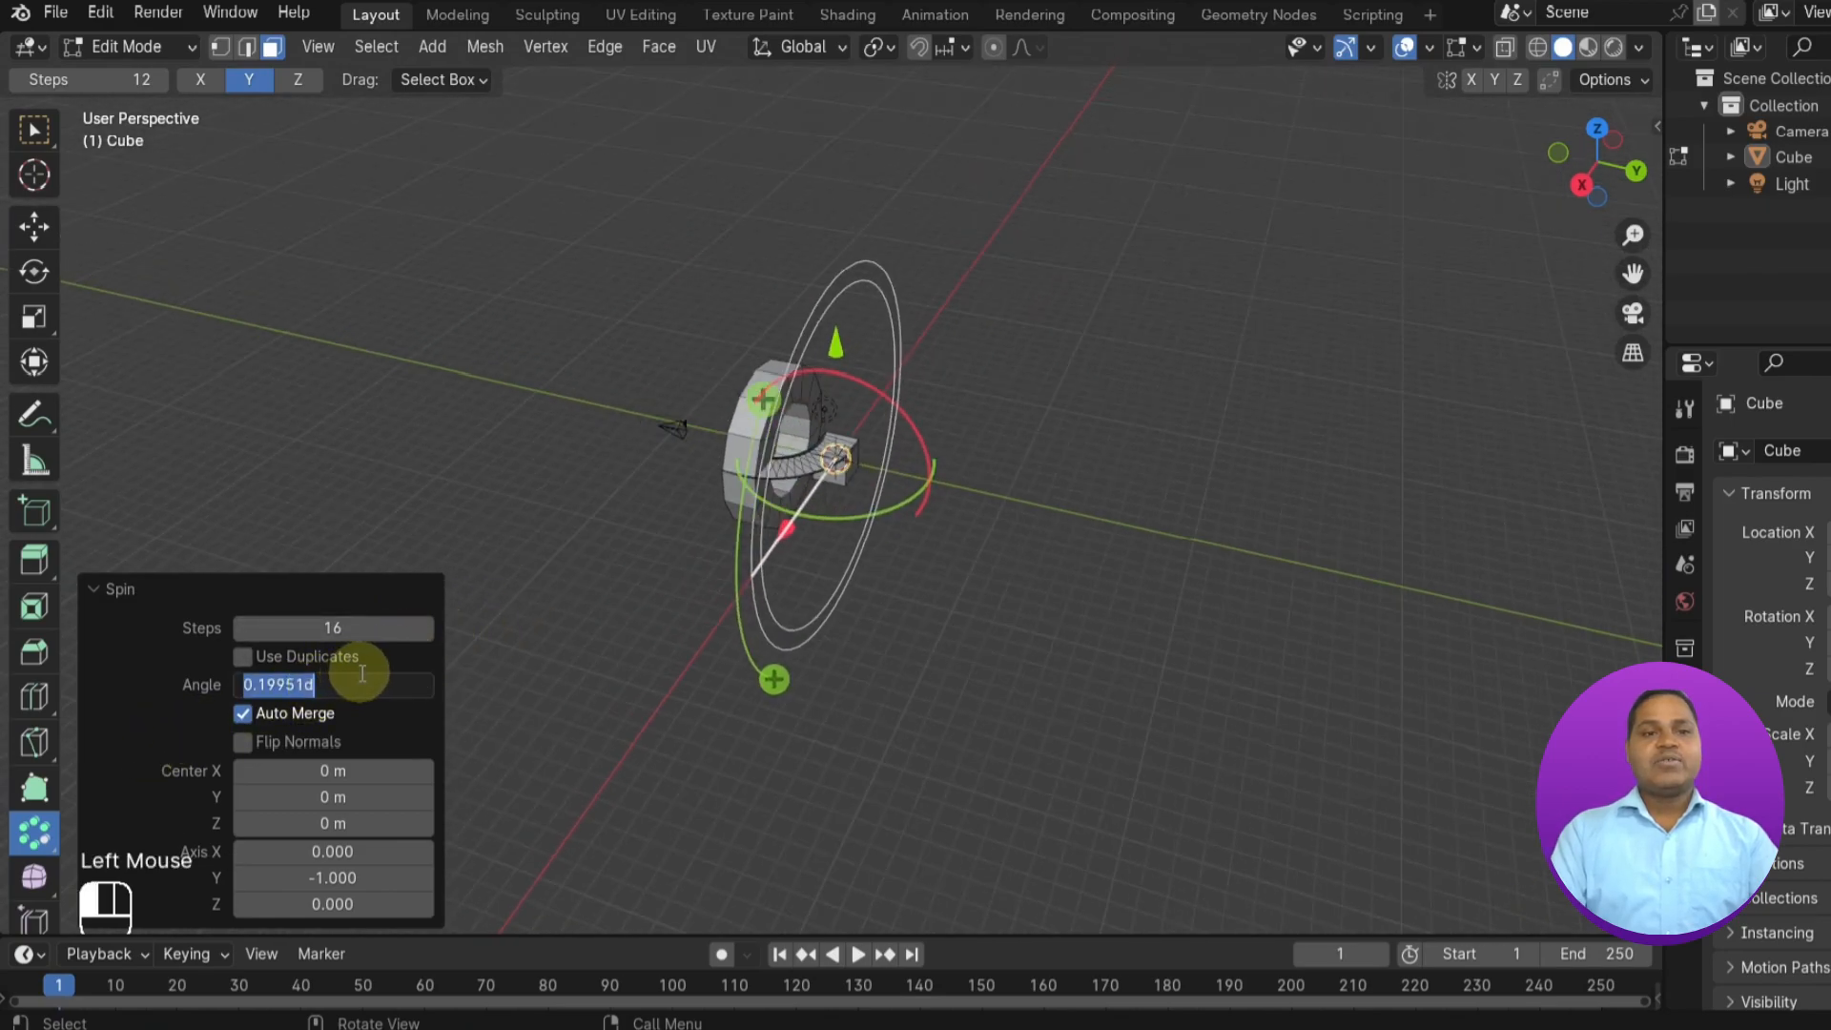
text(80)
key(Return)
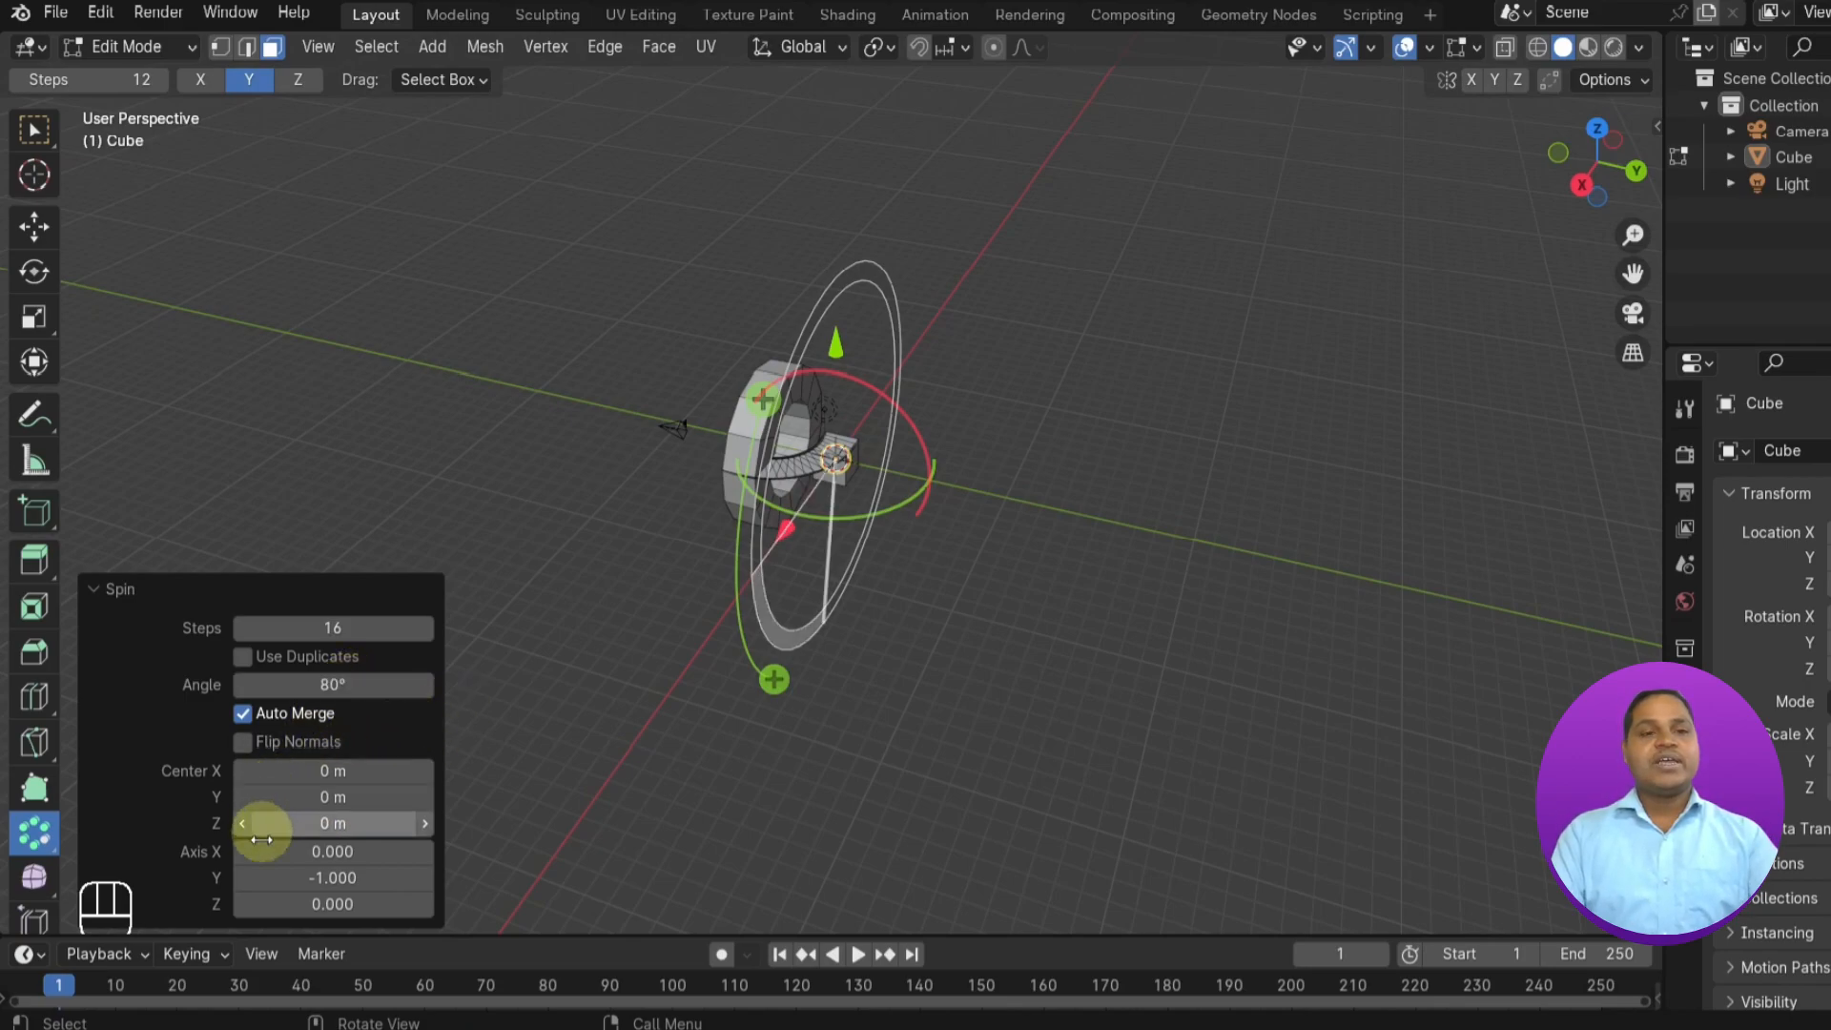
scroll(250, 798, down, 1)
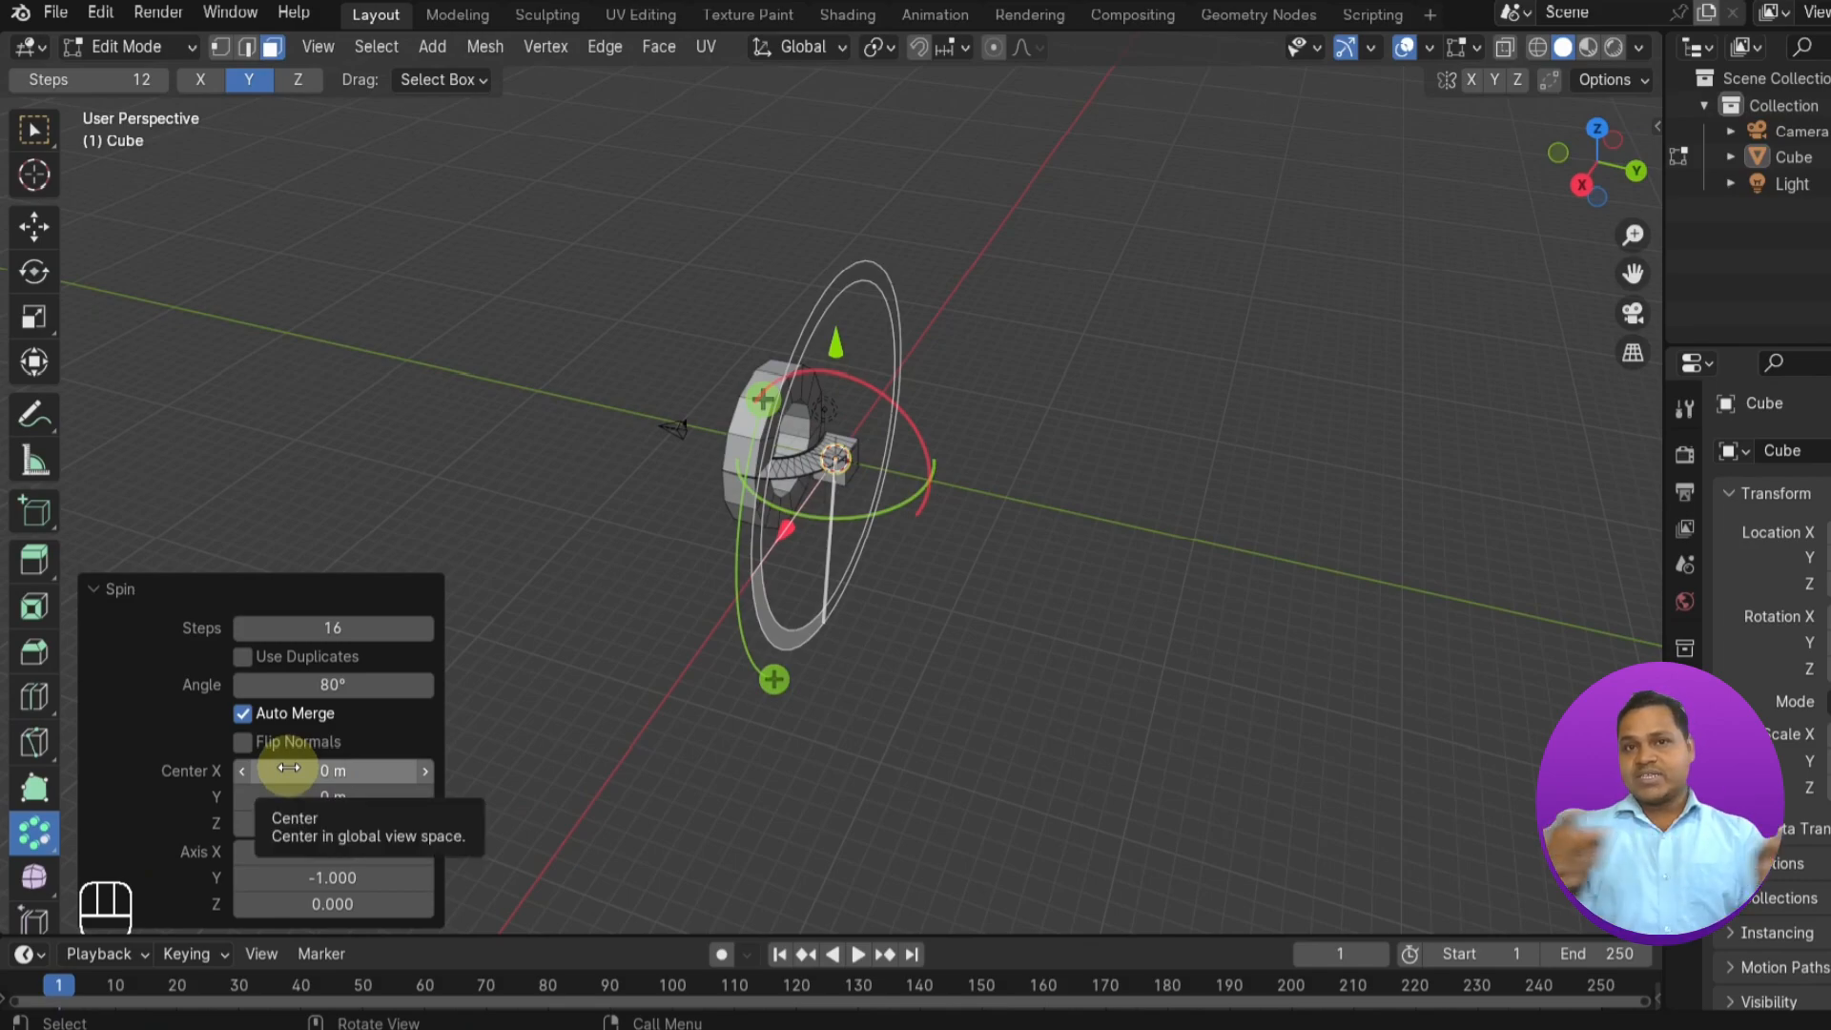
click(515, 845)
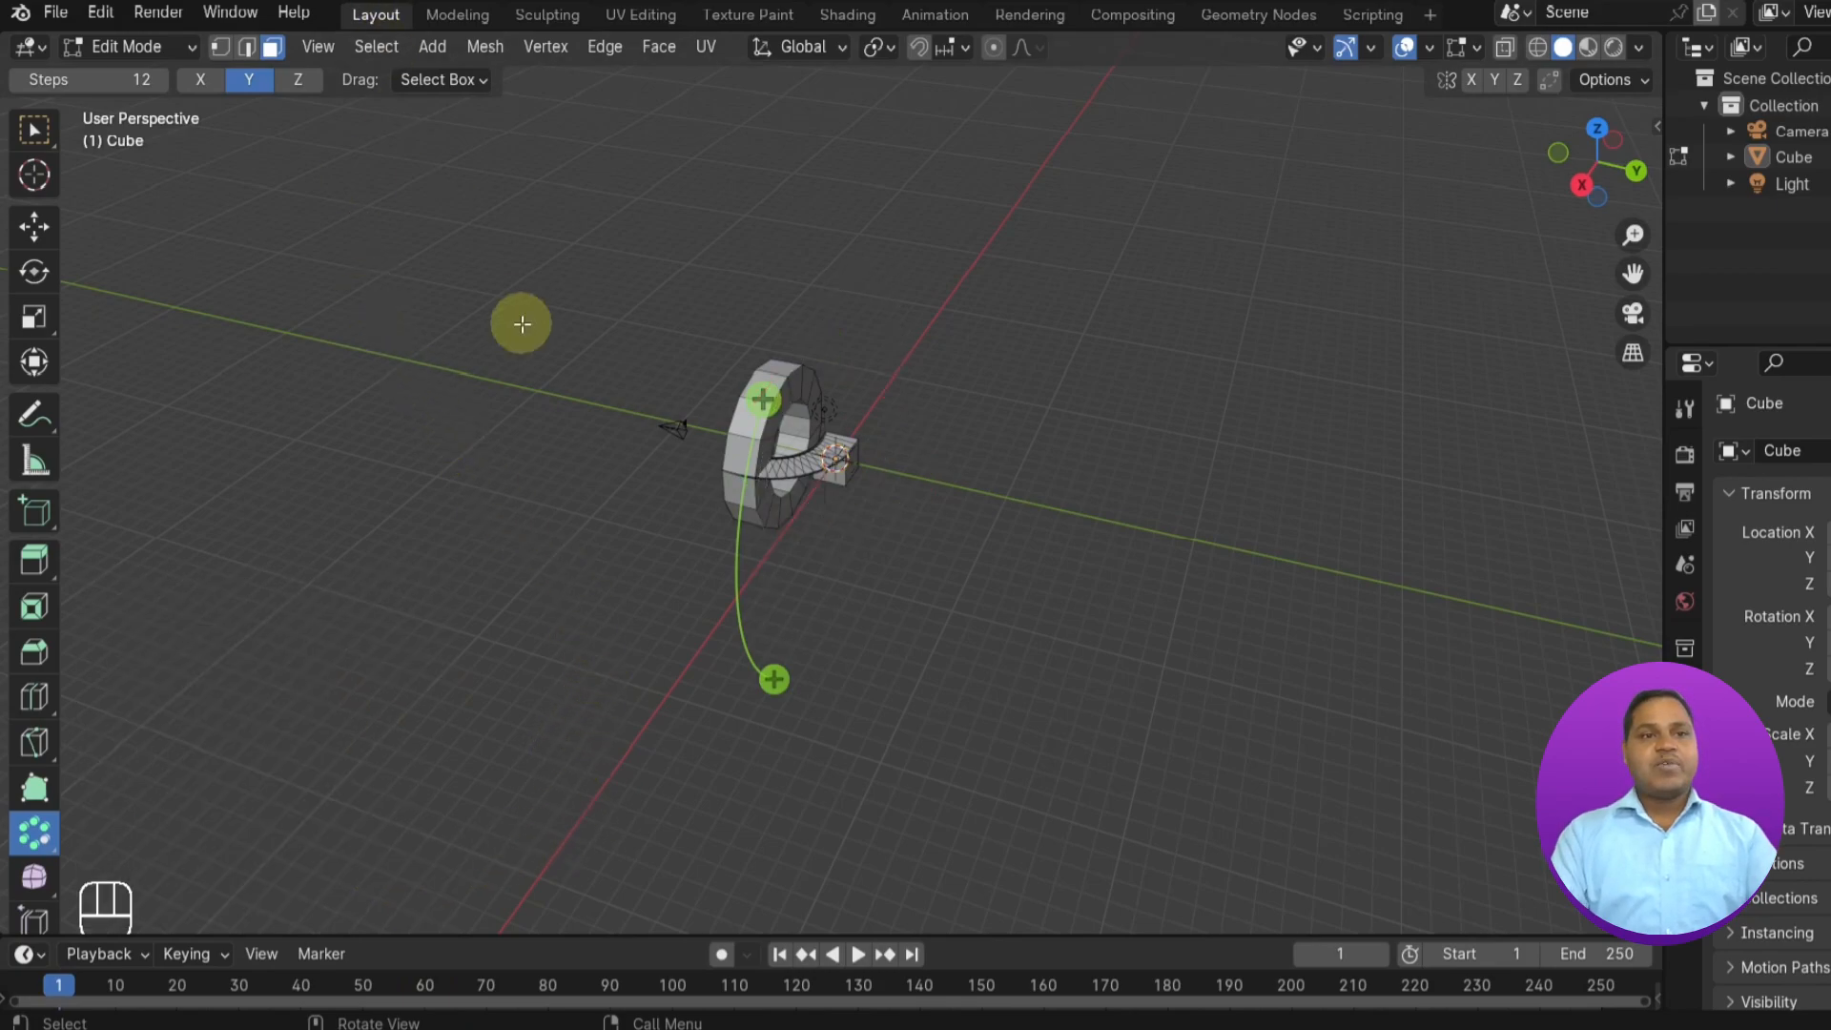
- Return to Object Mode and delete all objects in the scene
key(ctrl)
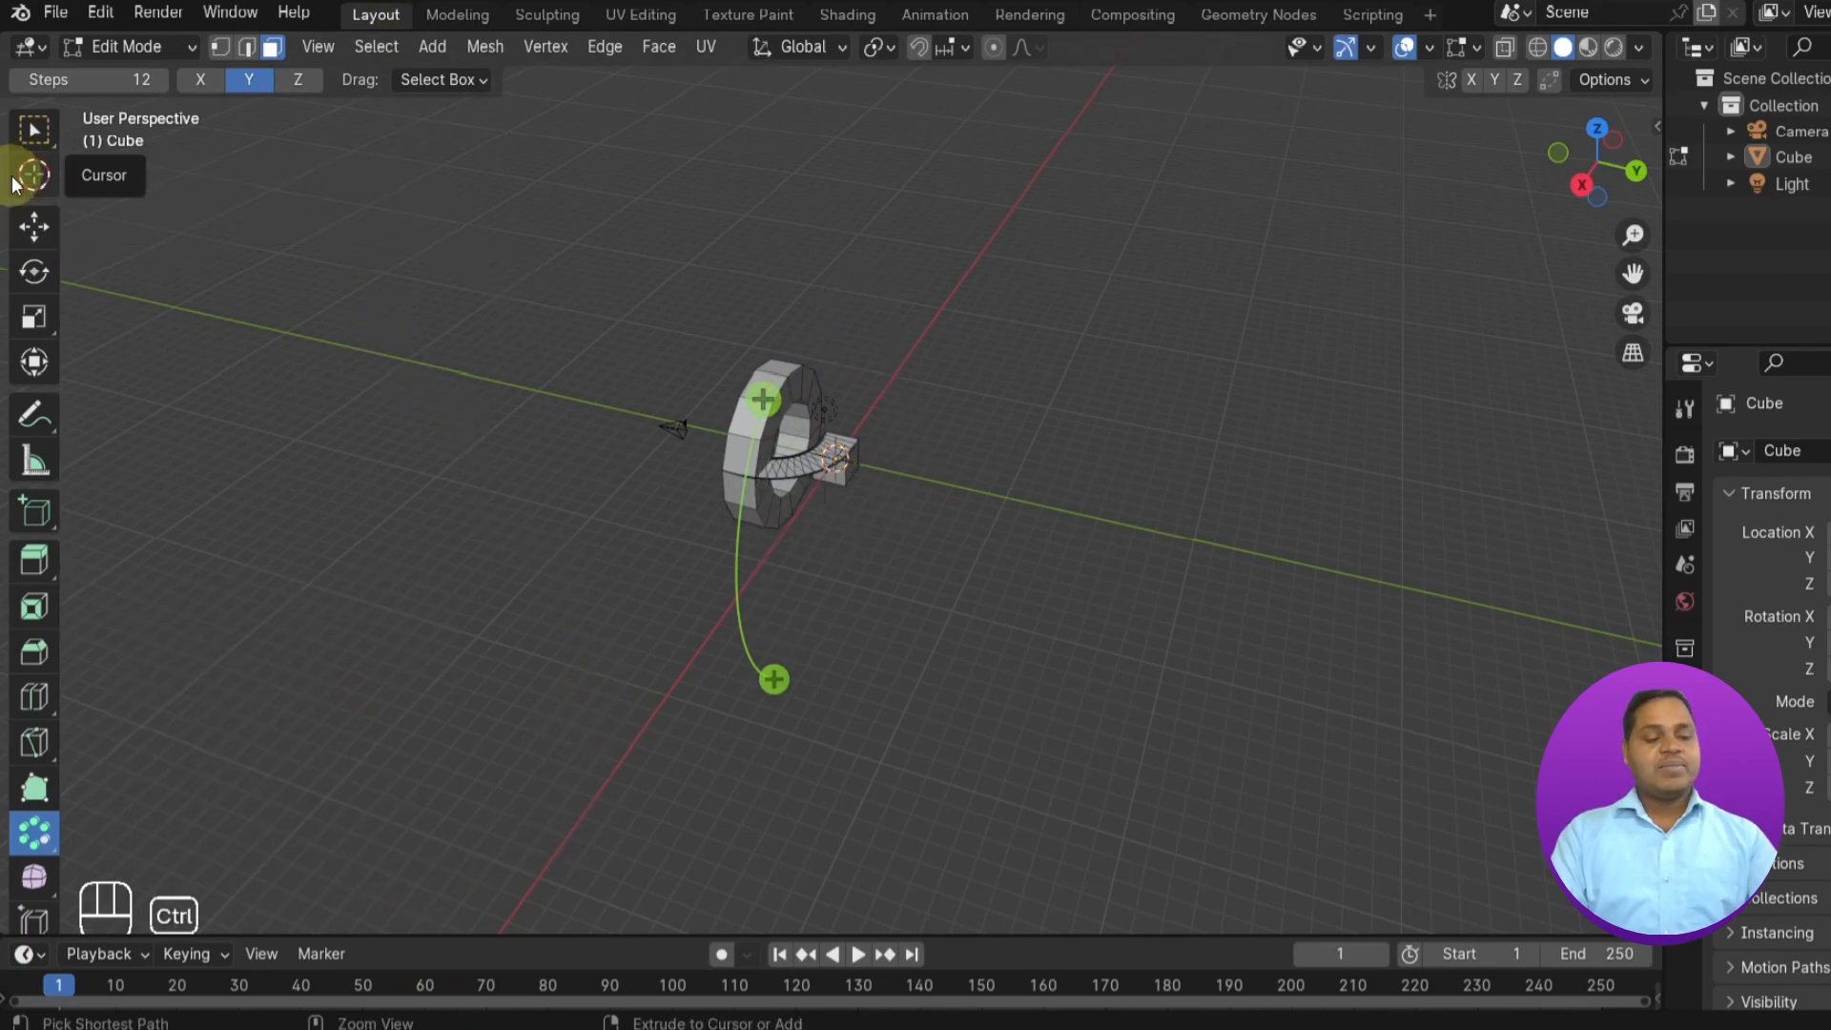
click(359, 296)
key(Tab)
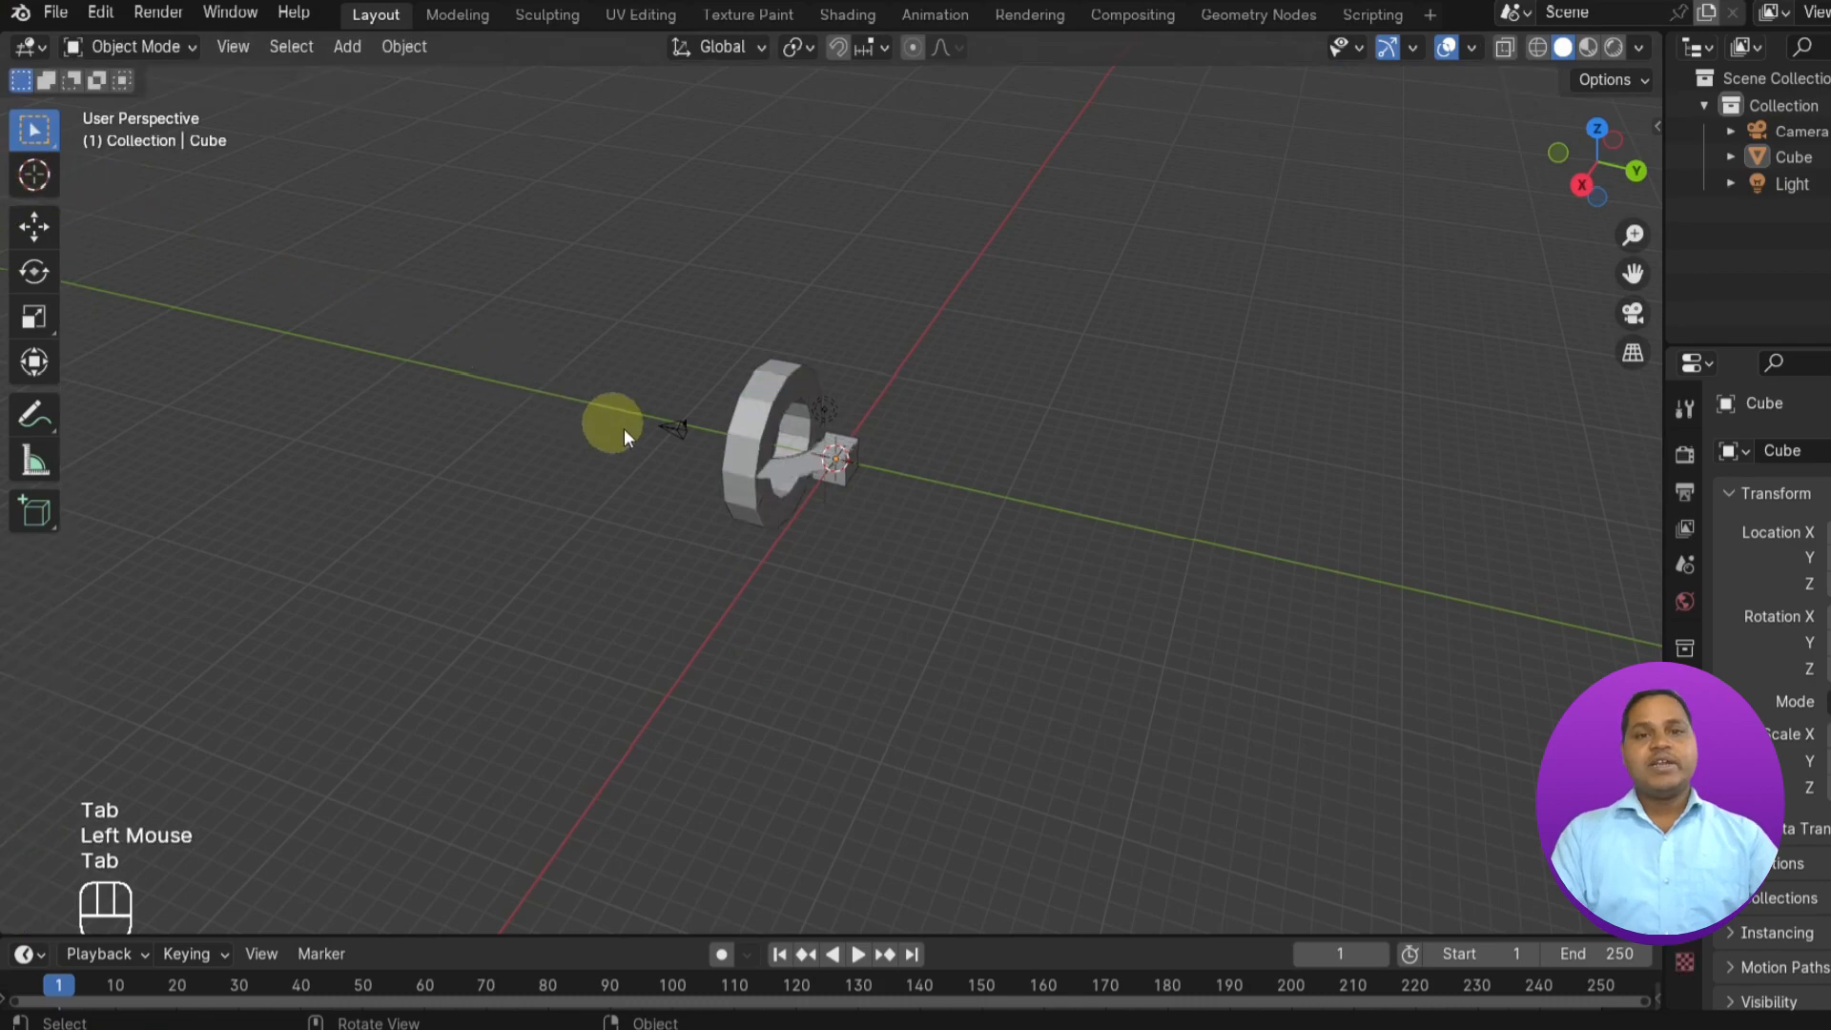
key(a)
key(Delete)
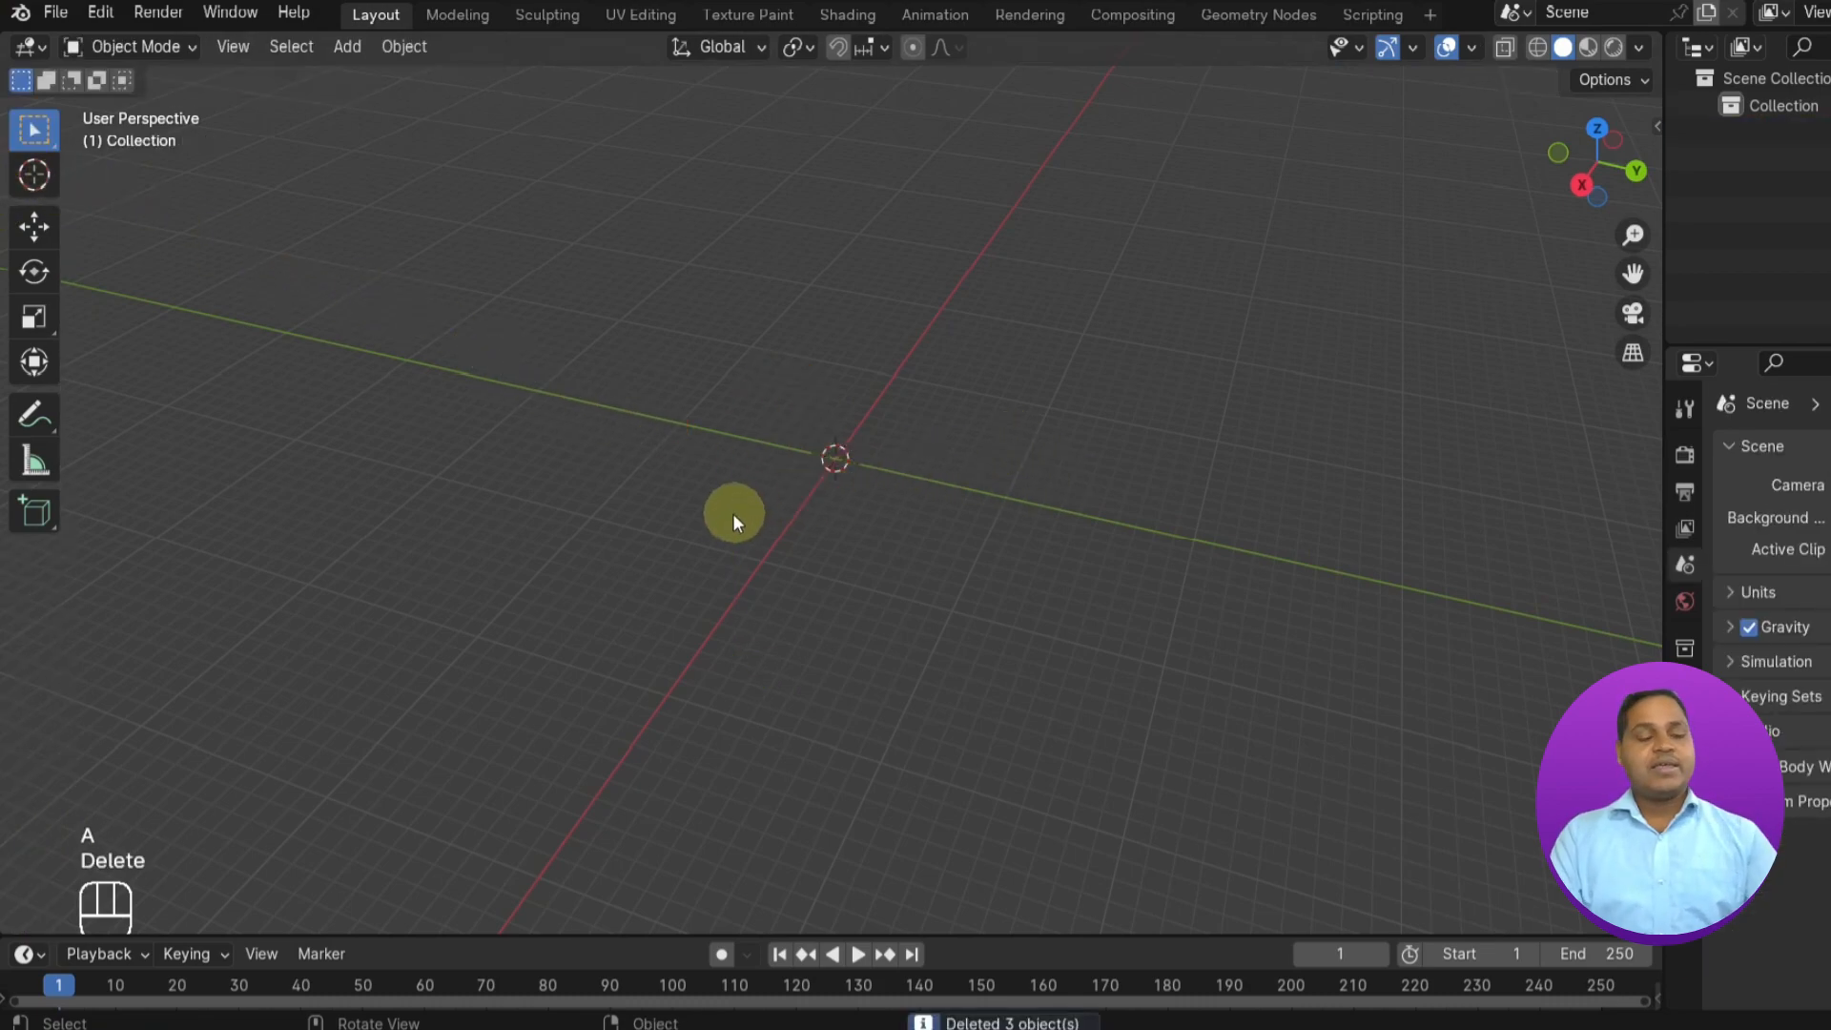
- Add a 2 m cube mesh at the world origin
key(shift+a)
mouse_move(586, 494)
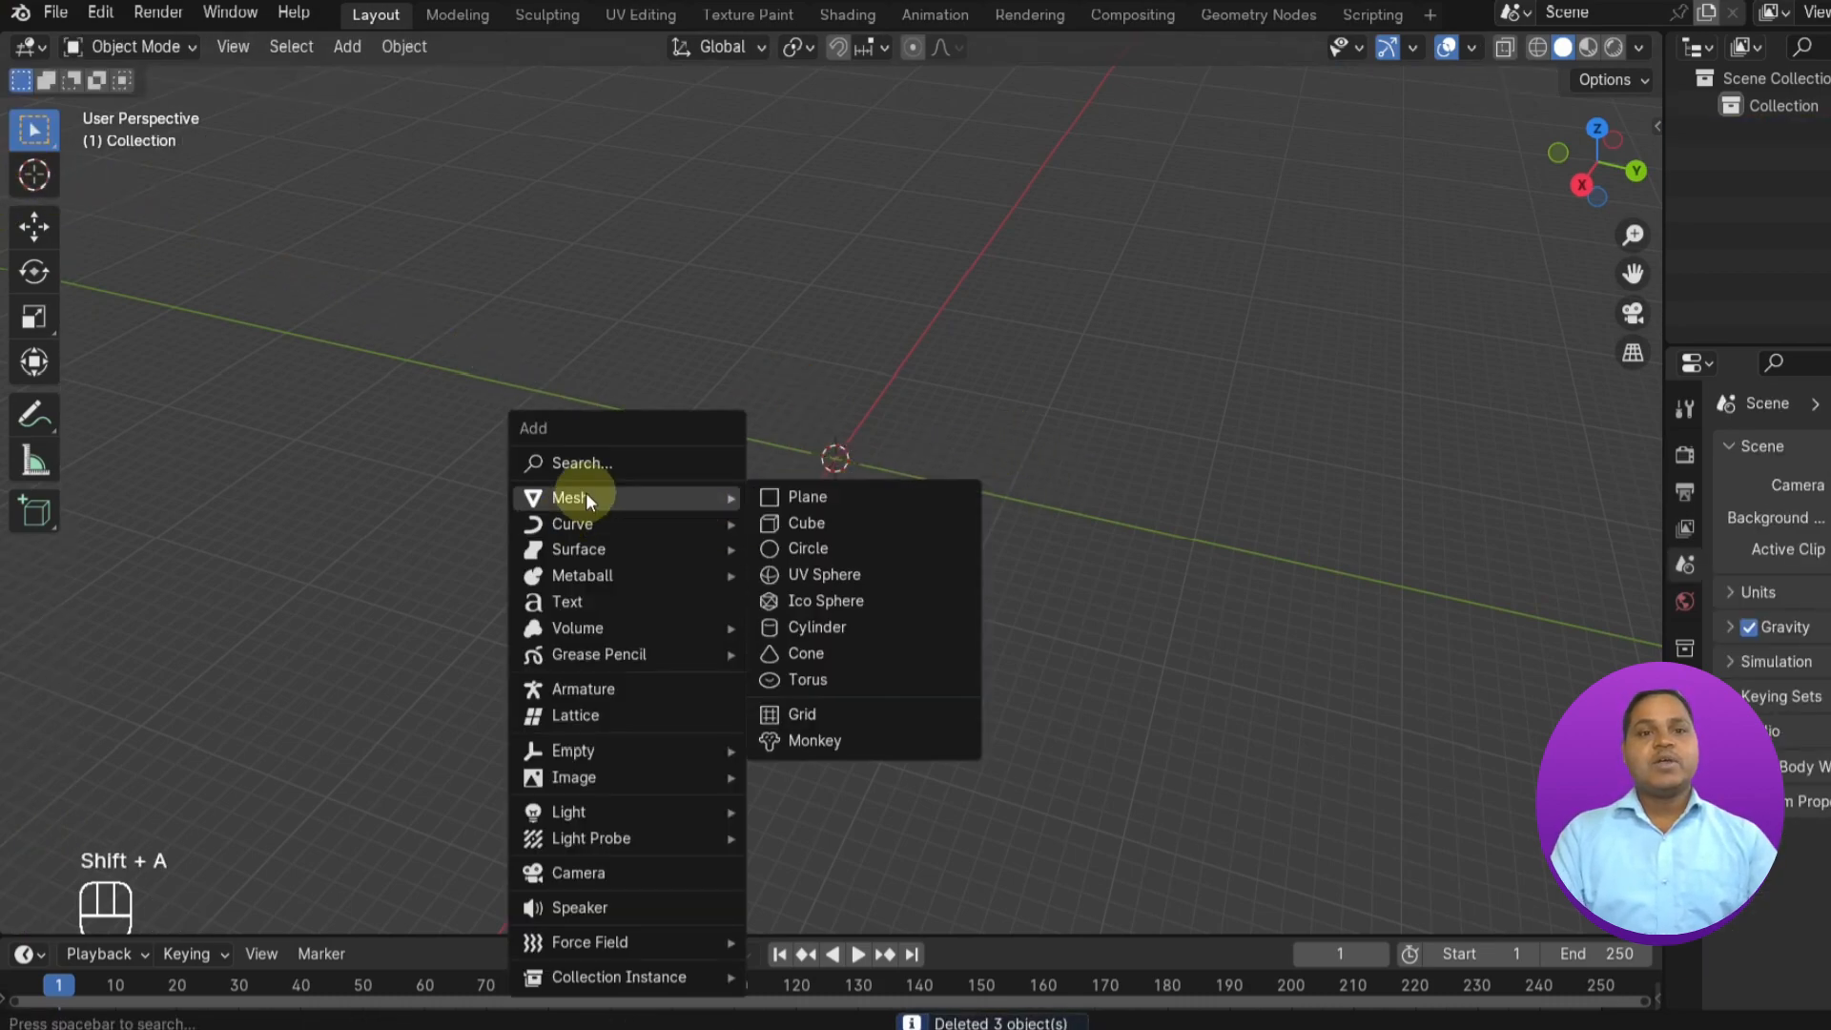
click(791, 524)
scroll(953, 524, up, 7)
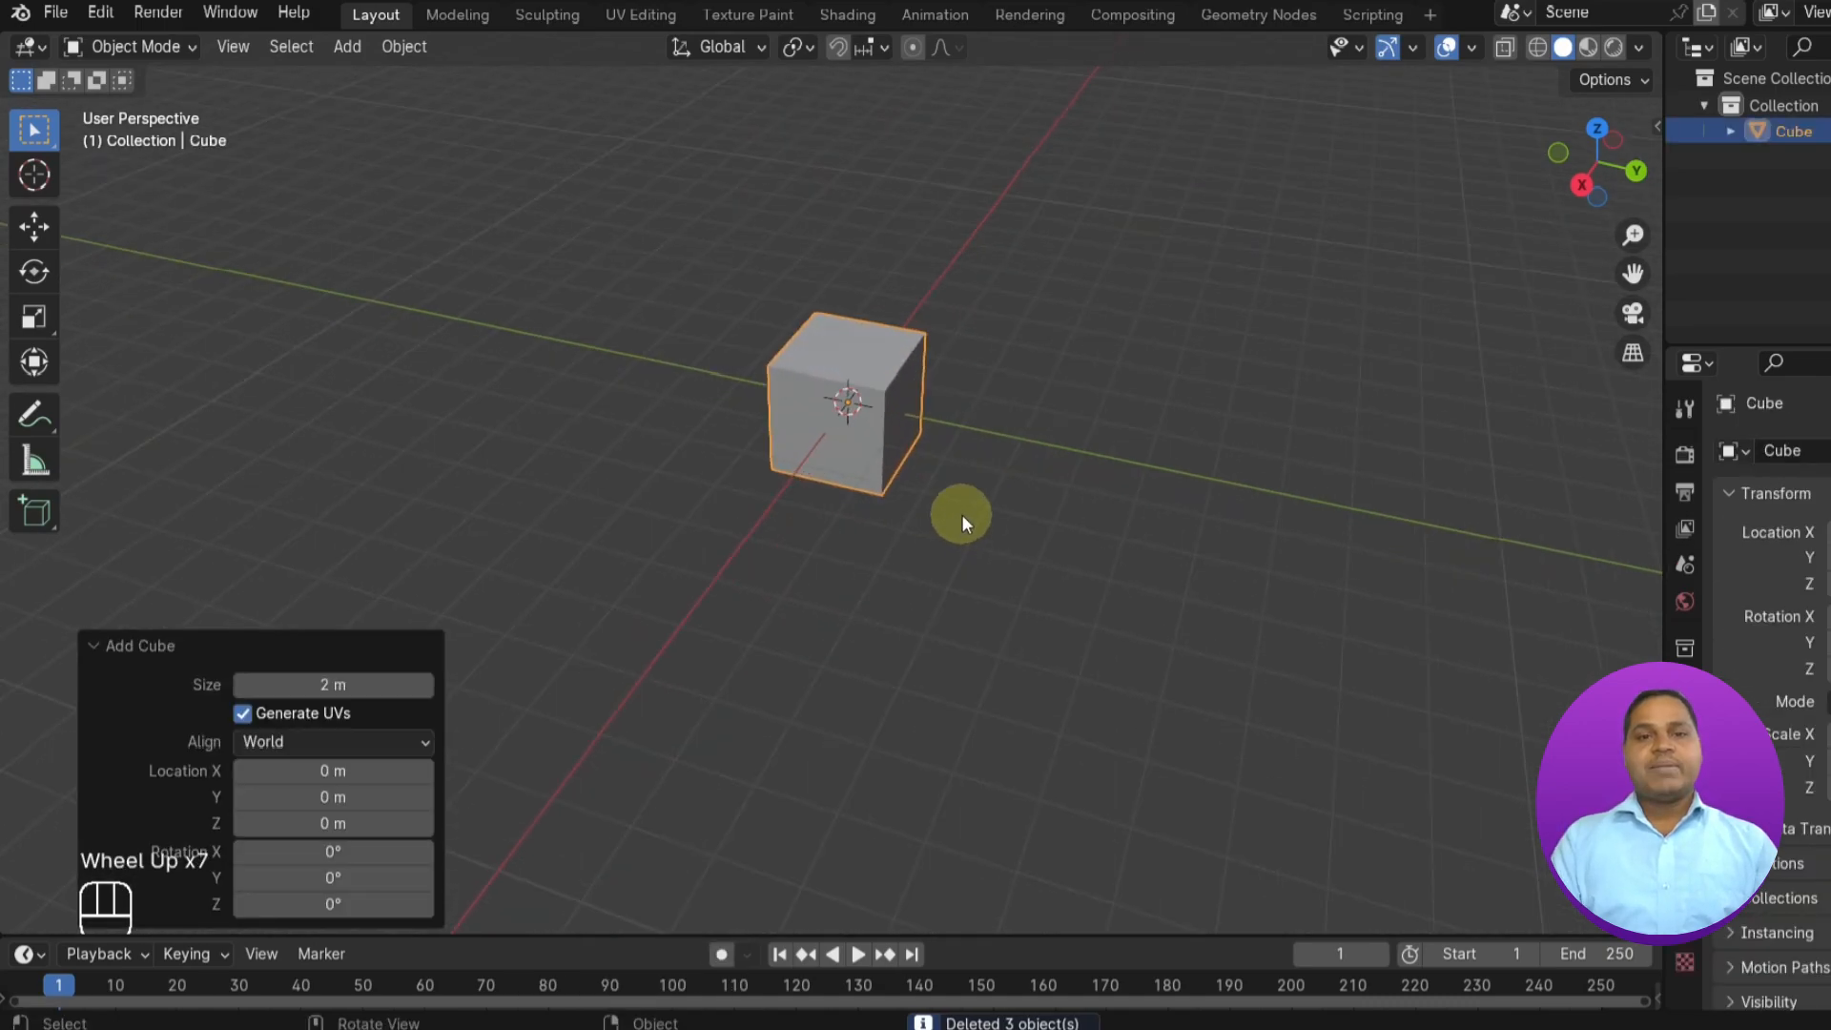
scroll(1066, 461, up, 1)
mouse_move(1066, 460)
middle_down()
mouse_move(1112, 531)
mouse_move(1068, 496)
middle_up()
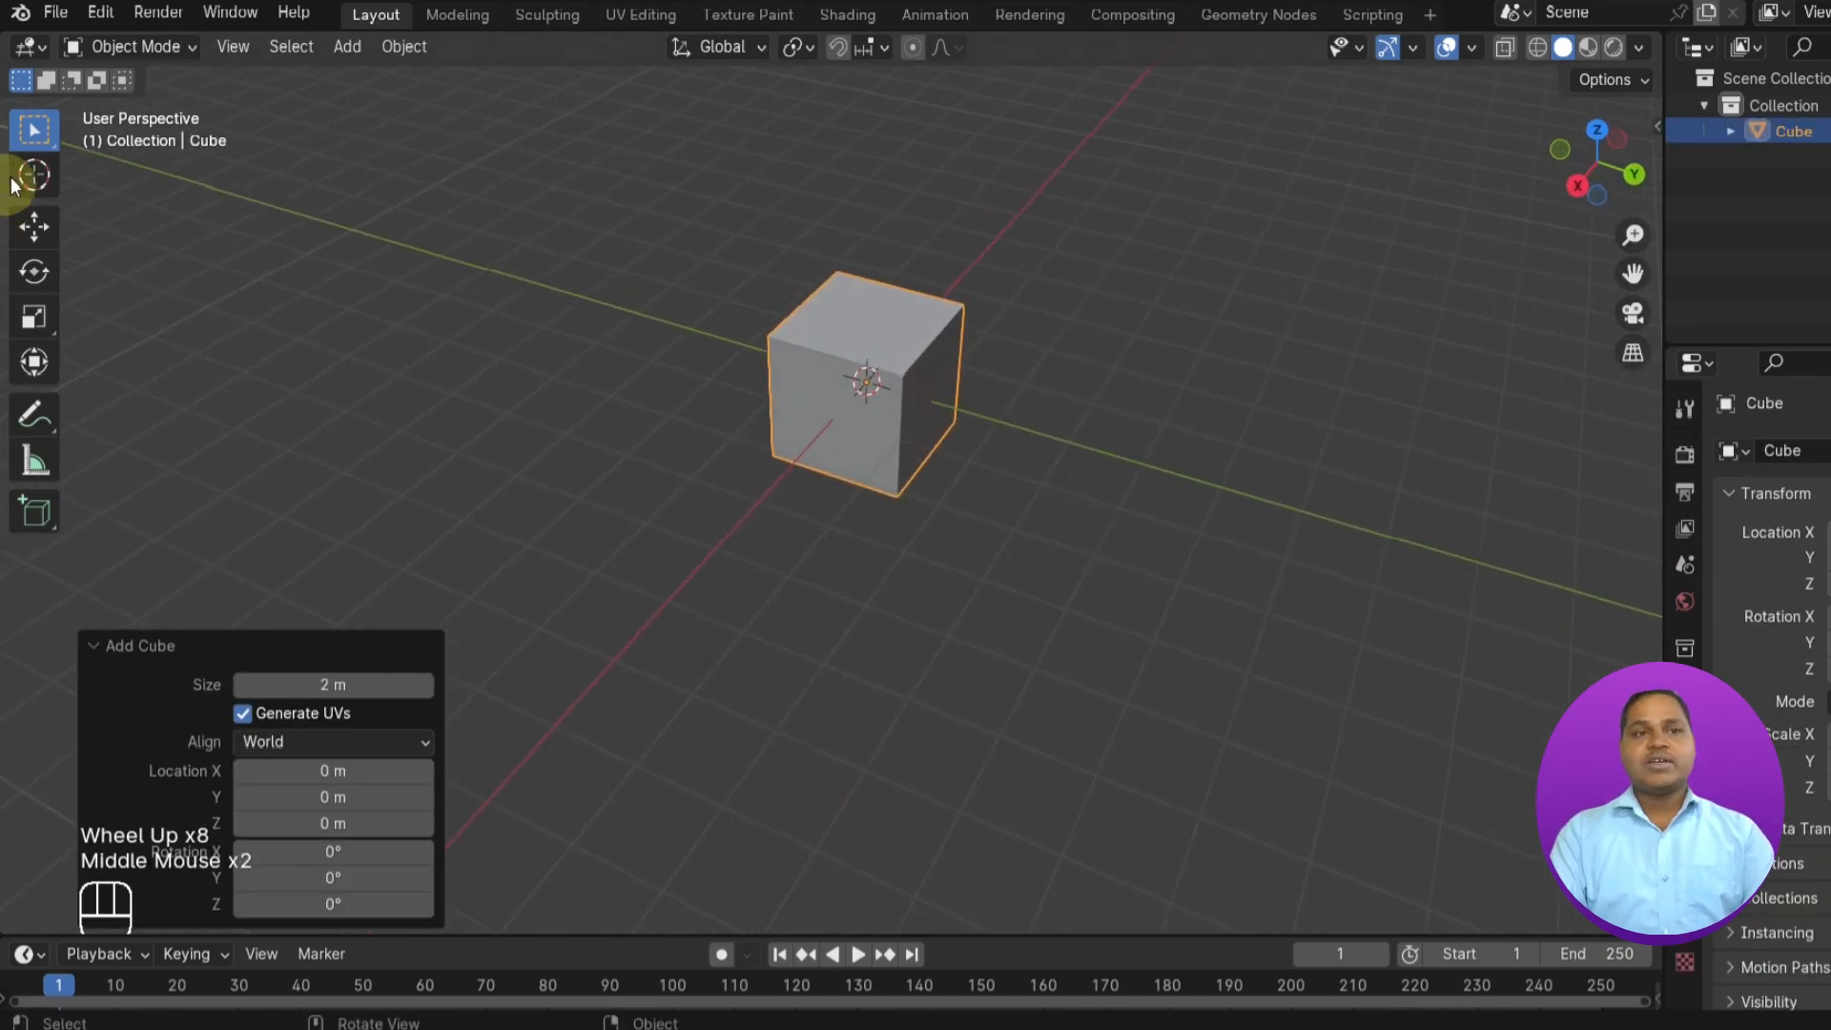
- Enter Edit Mode on the new cube and select only its top face
click(105, 38)
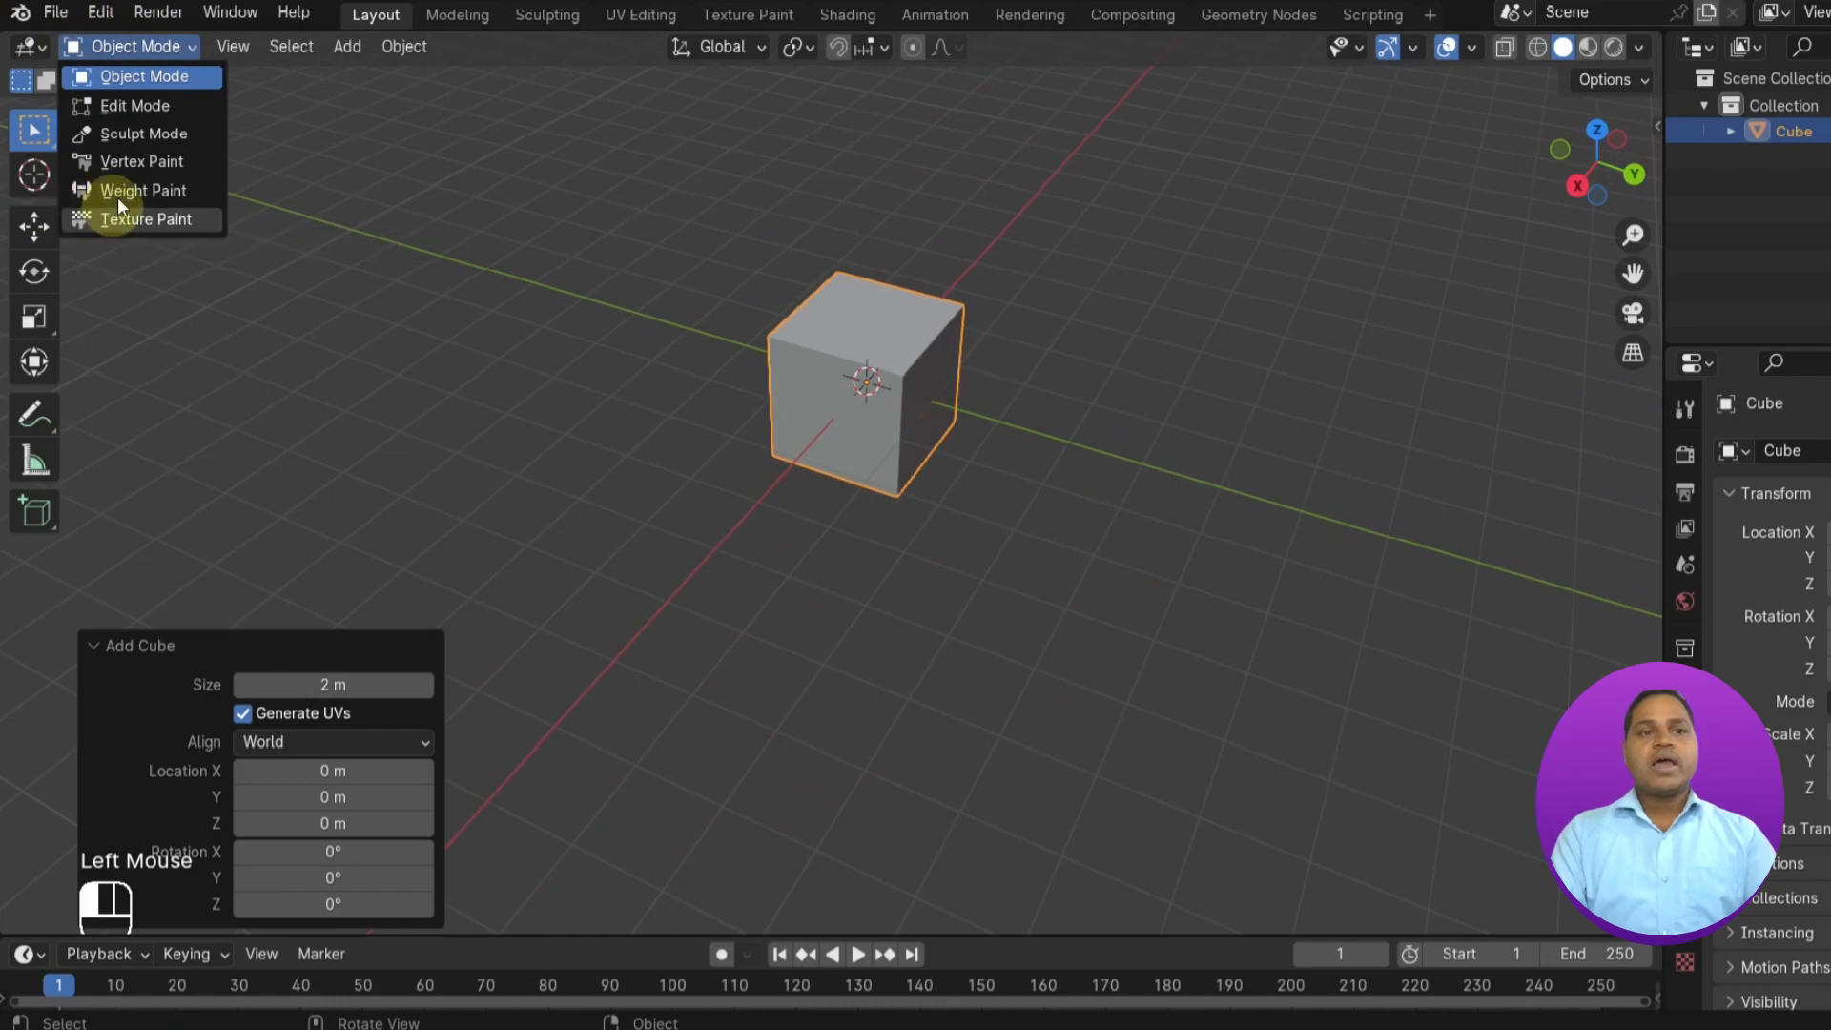
click(139, 105)
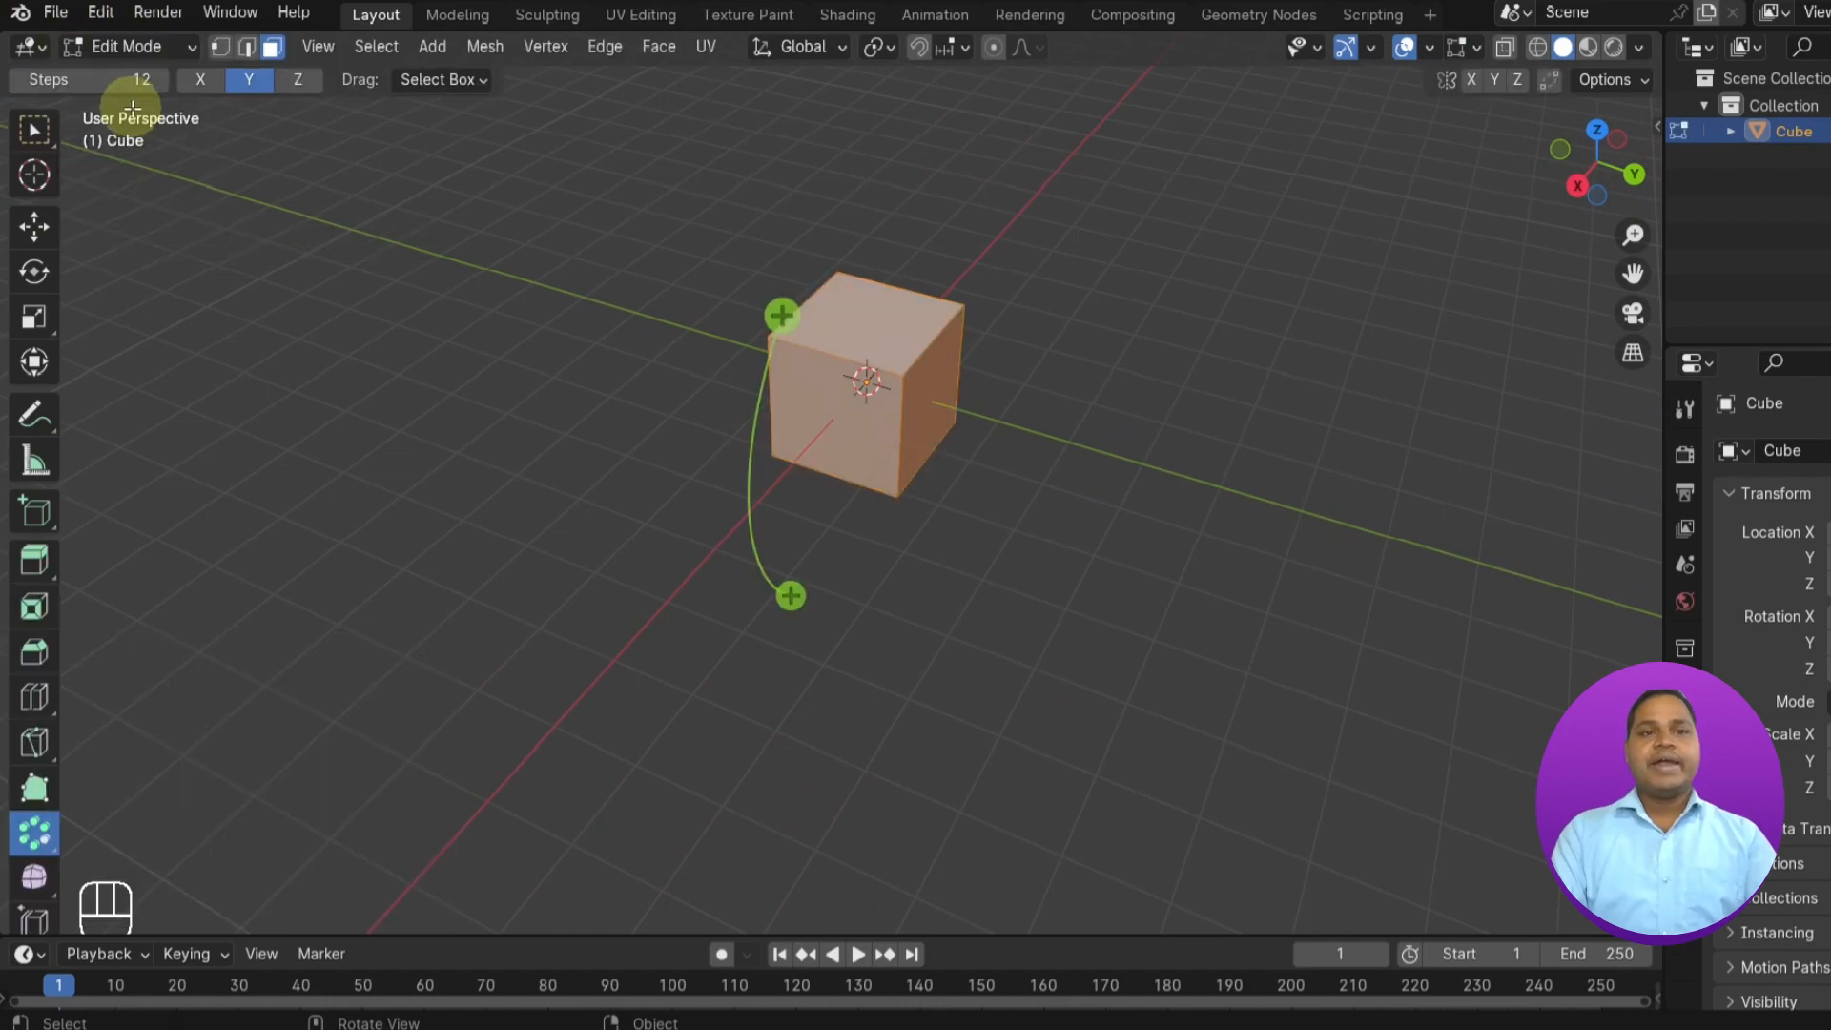
click(867, 340)
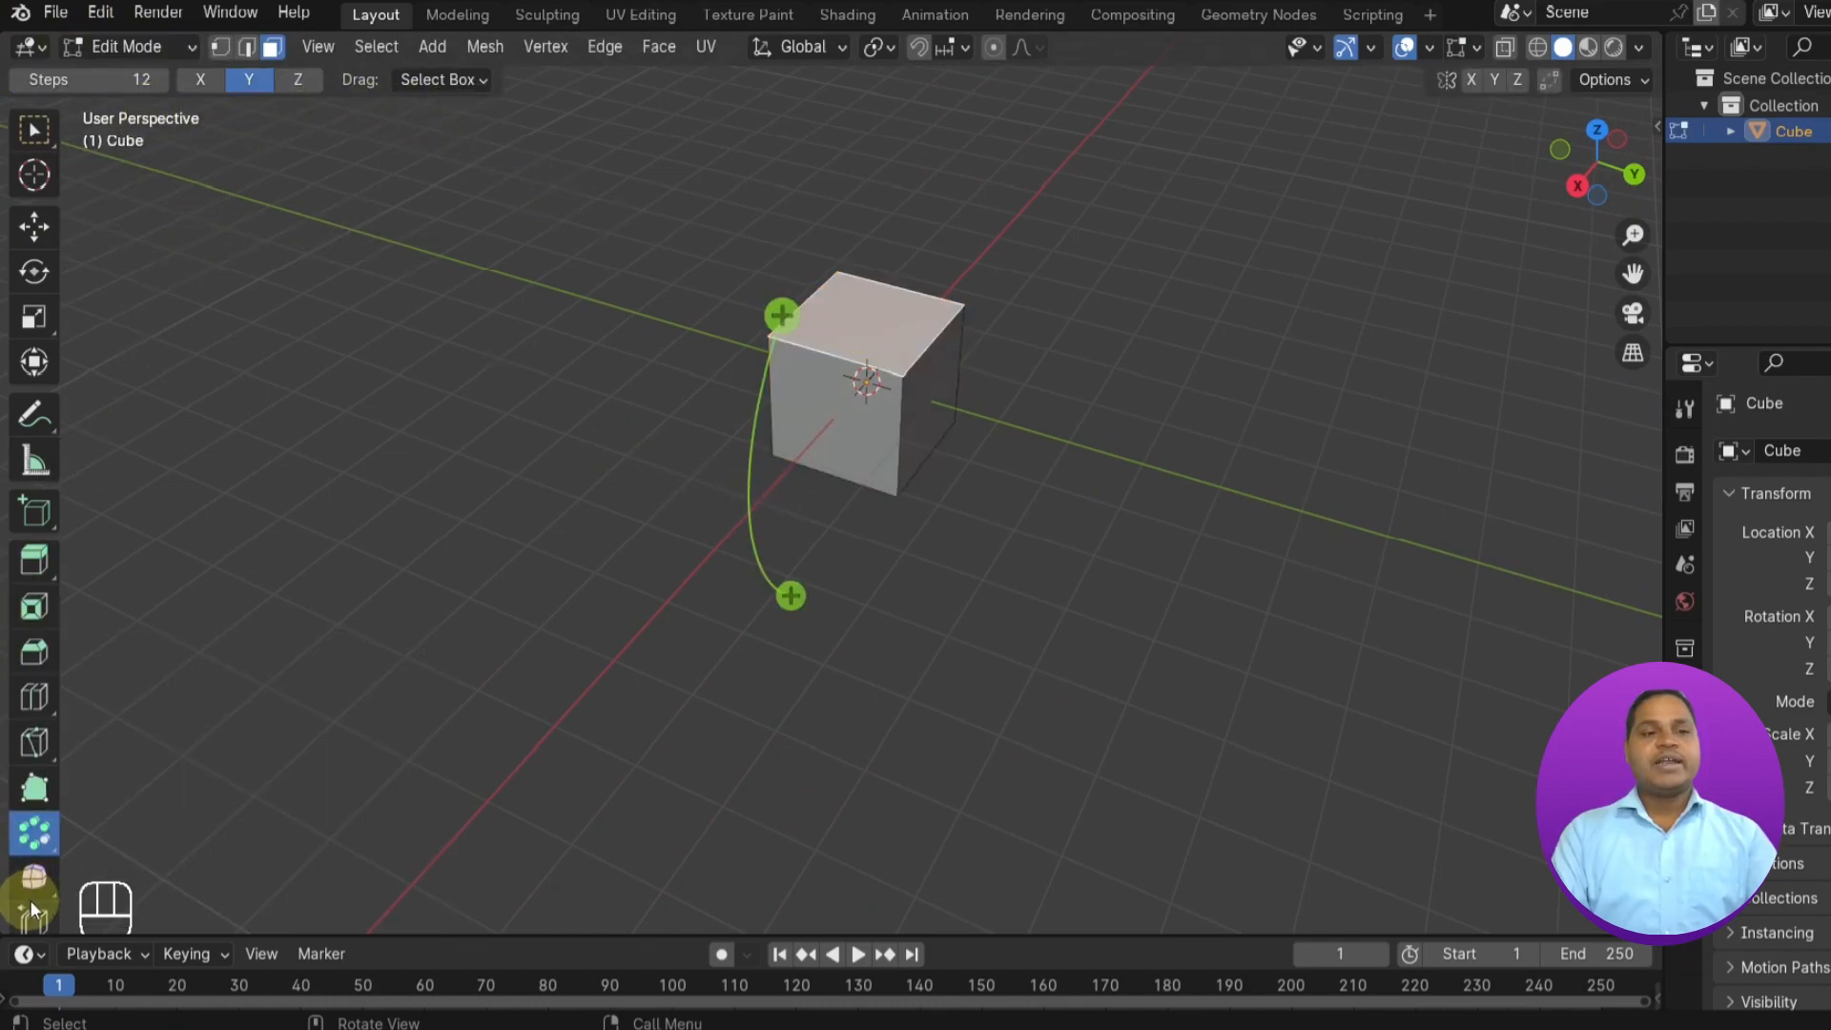
- Place the 3D cursor beside the cube near the positive Y axis and activate the Spin tool
click(48, 838)
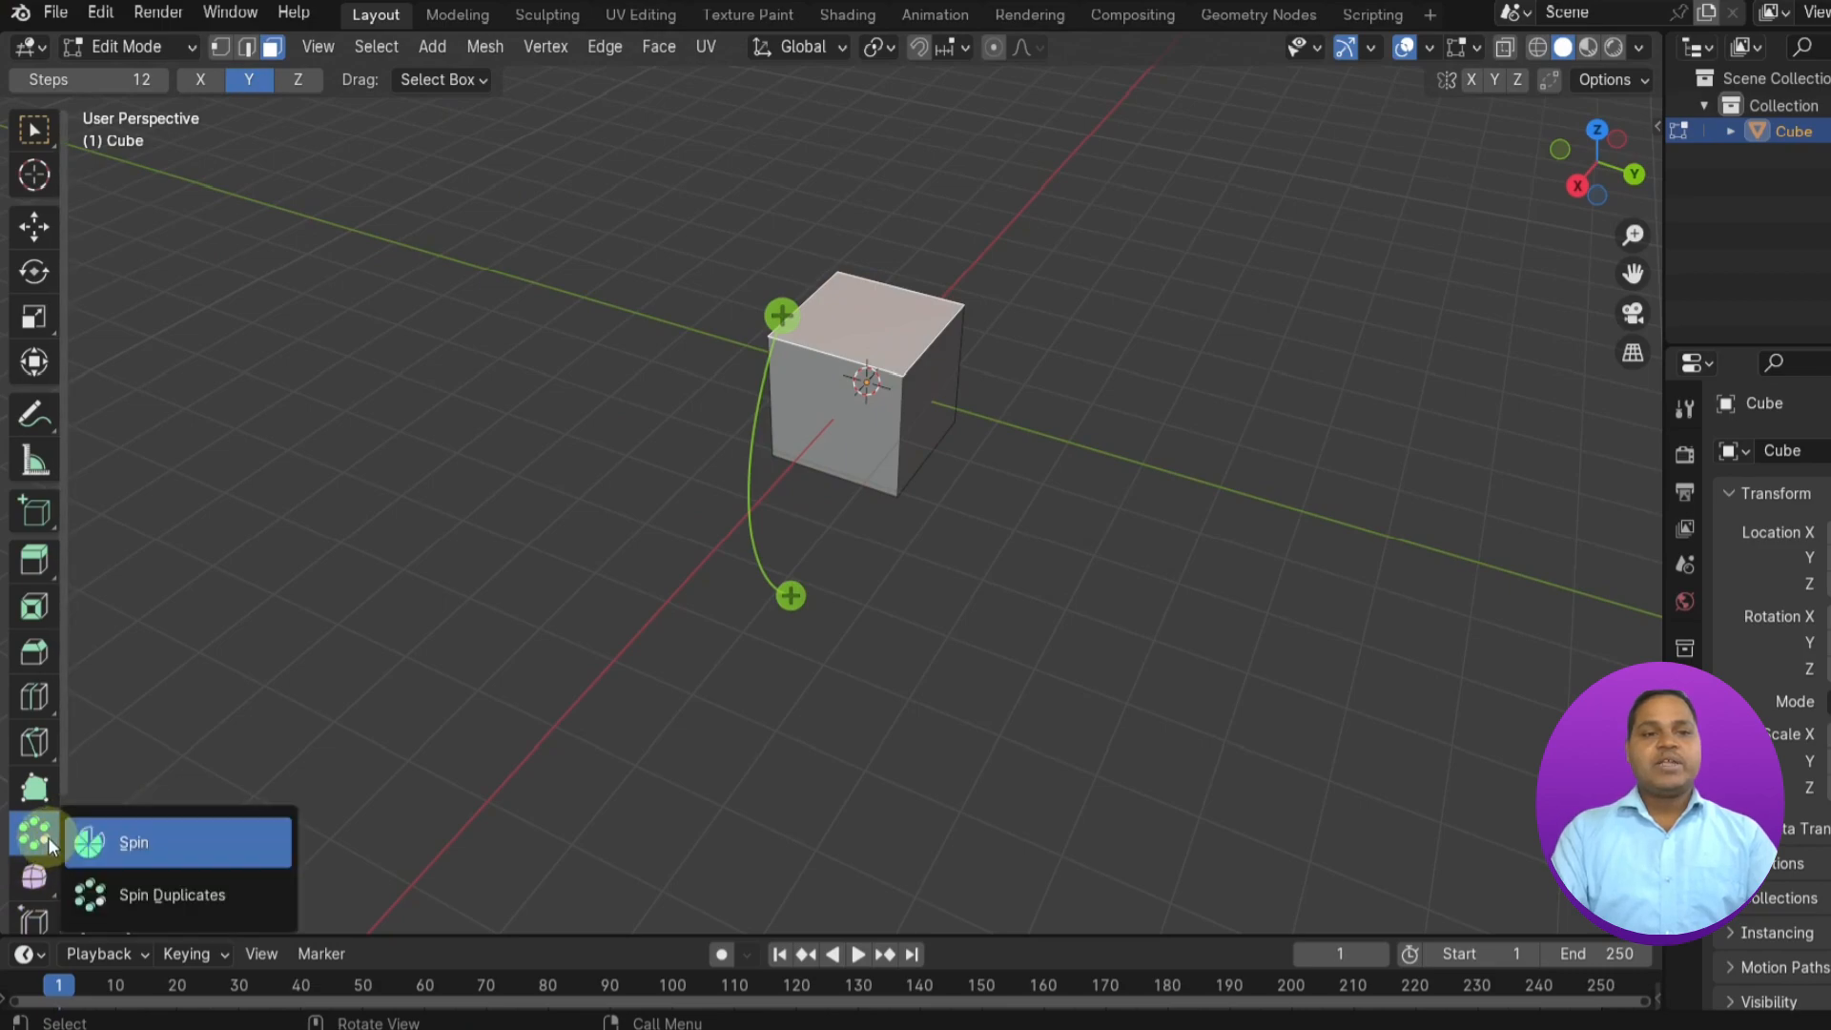
click(128, 843)
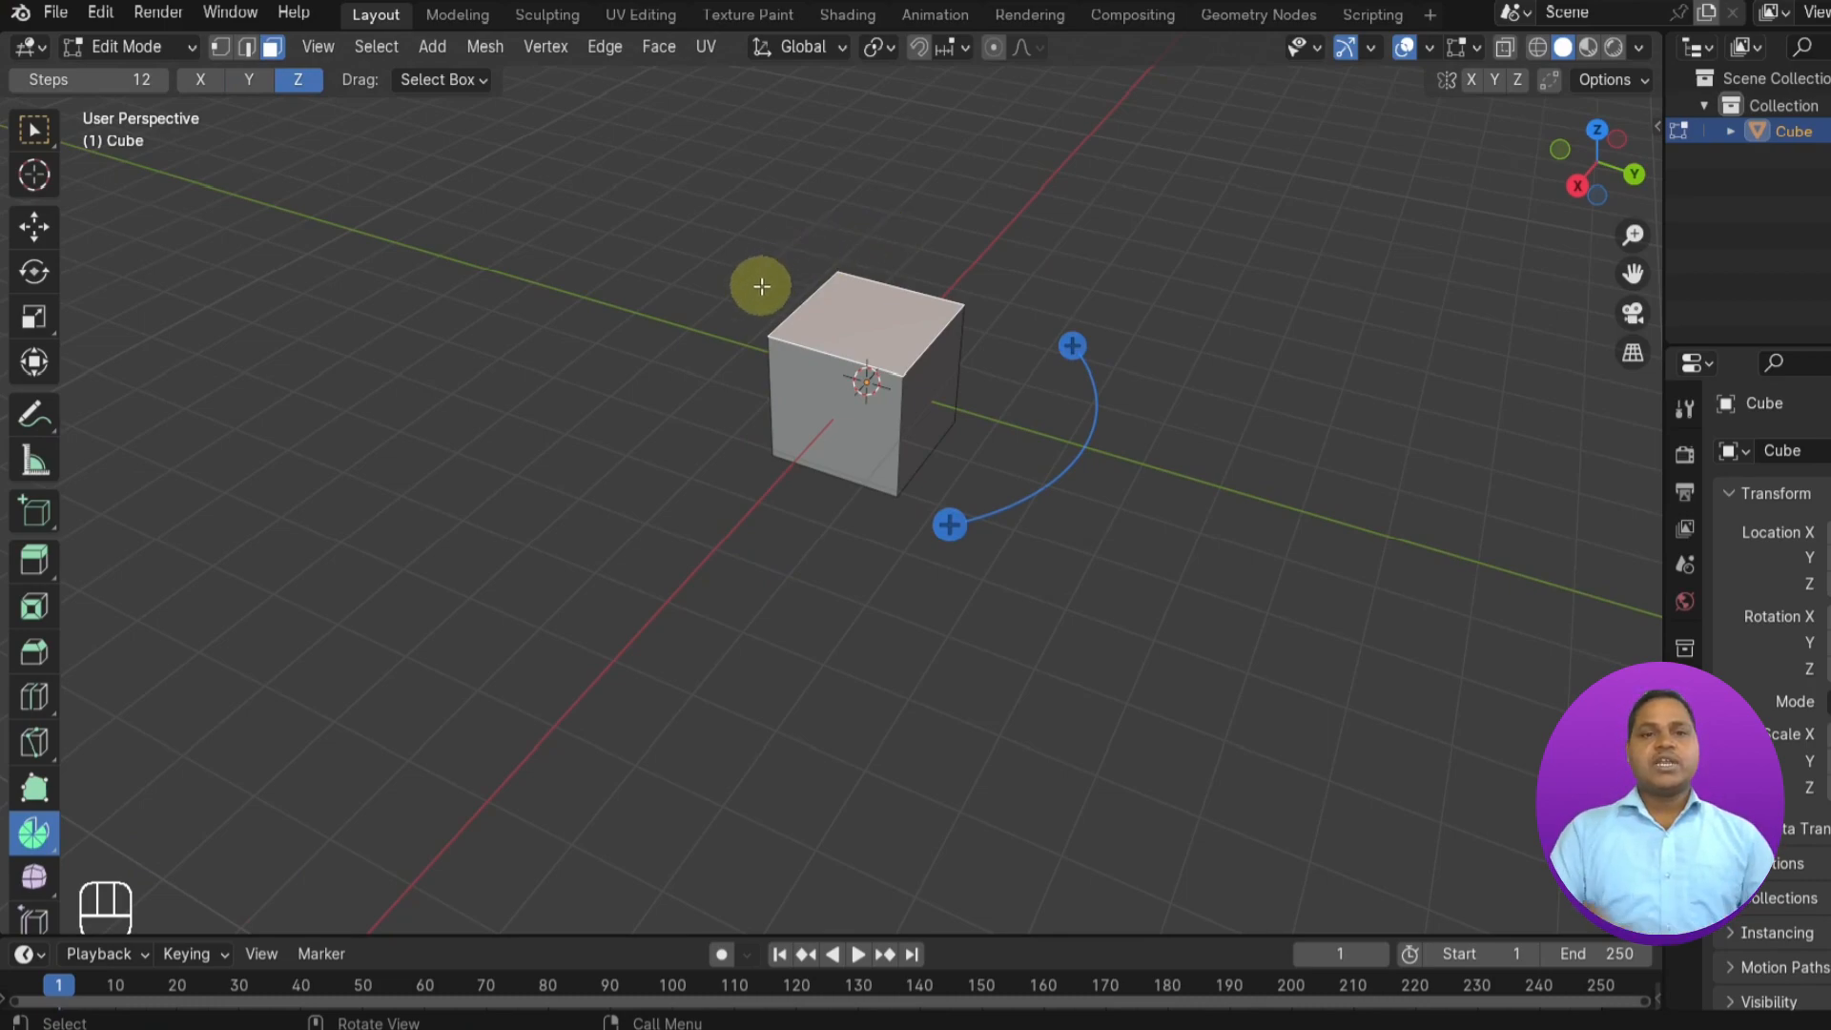
click(31, 177)
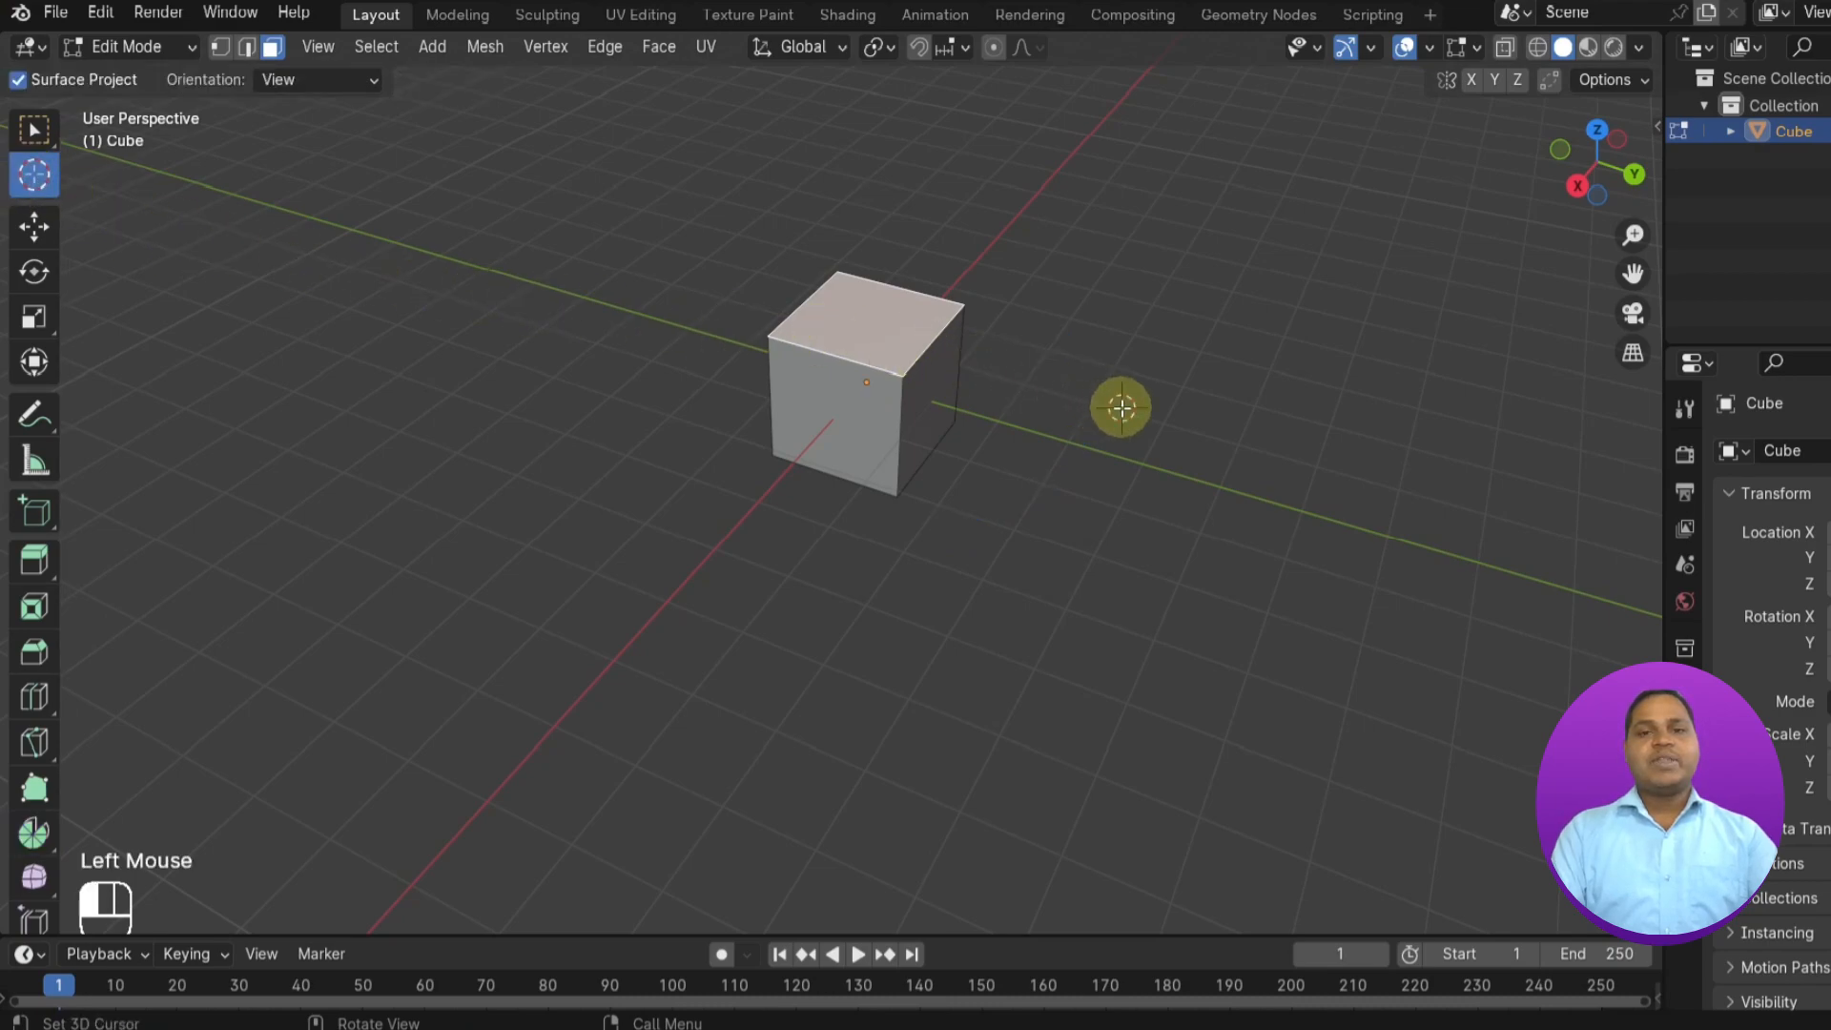
click(32, 838)
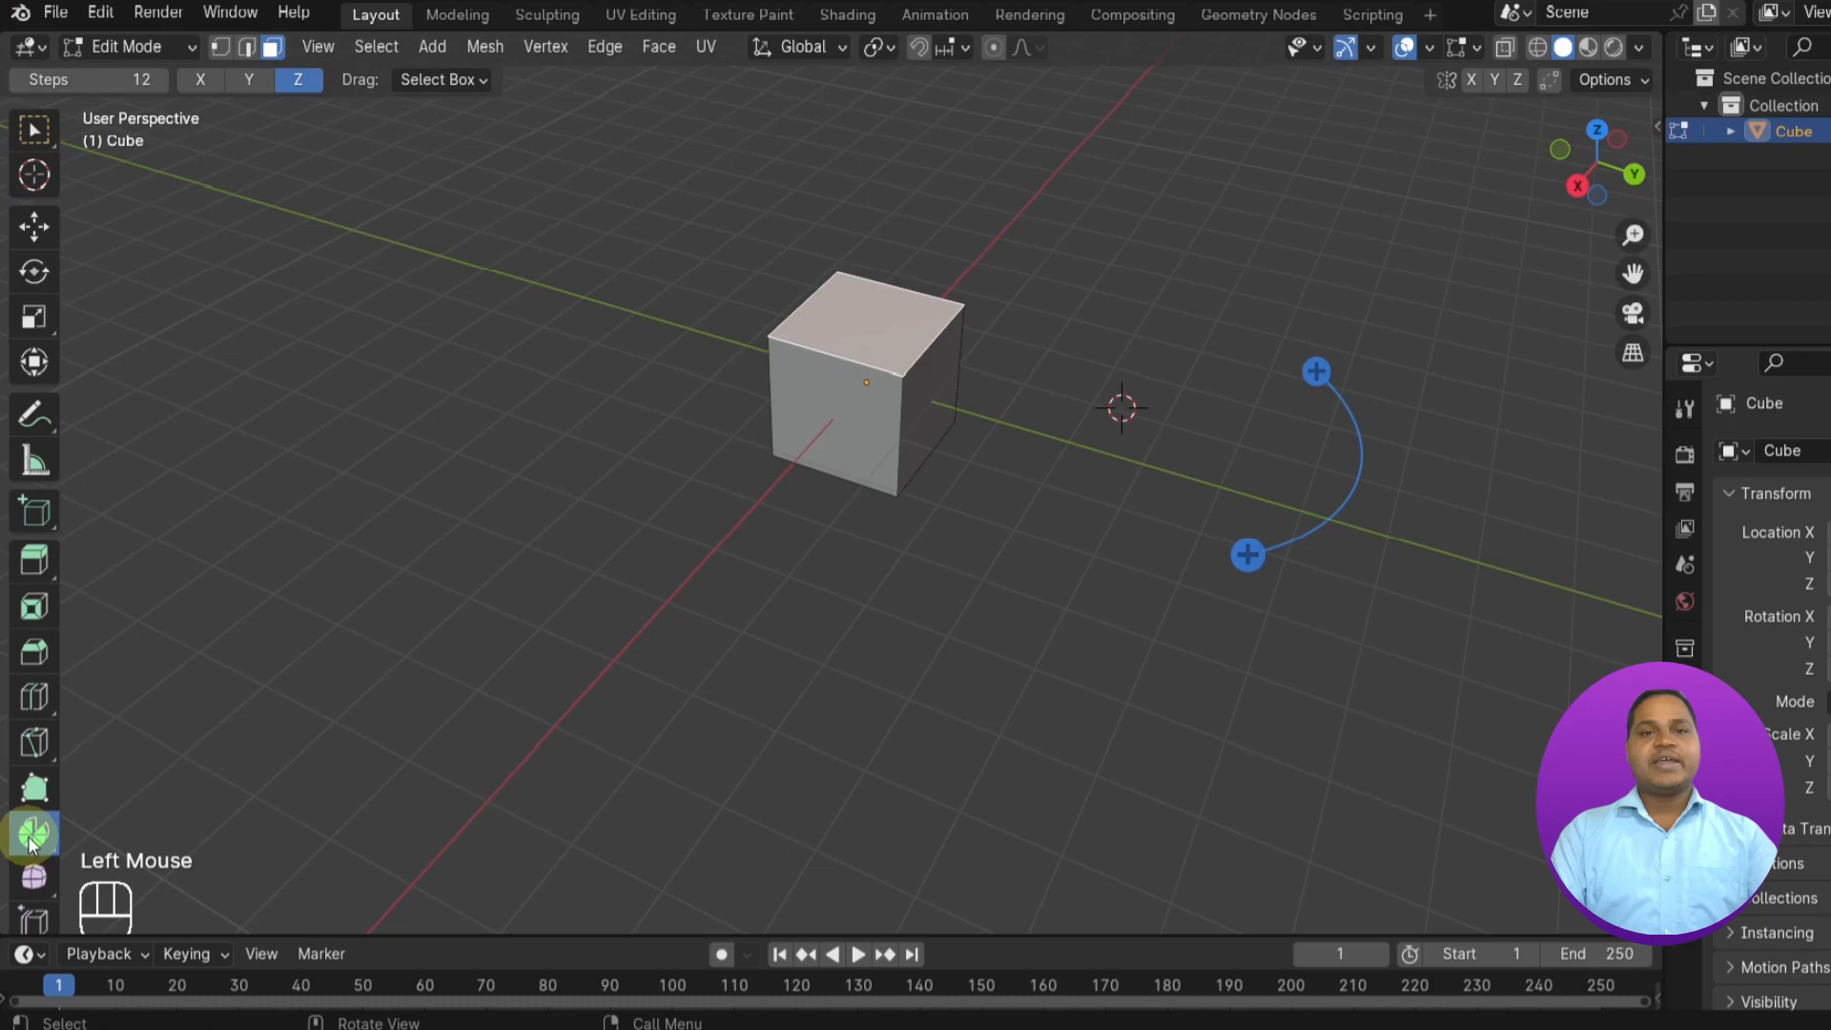
middle_drag(1227, 511, 1282, 477)
- Switch to edge selection and select the entire cube
double_click(1183, 514)
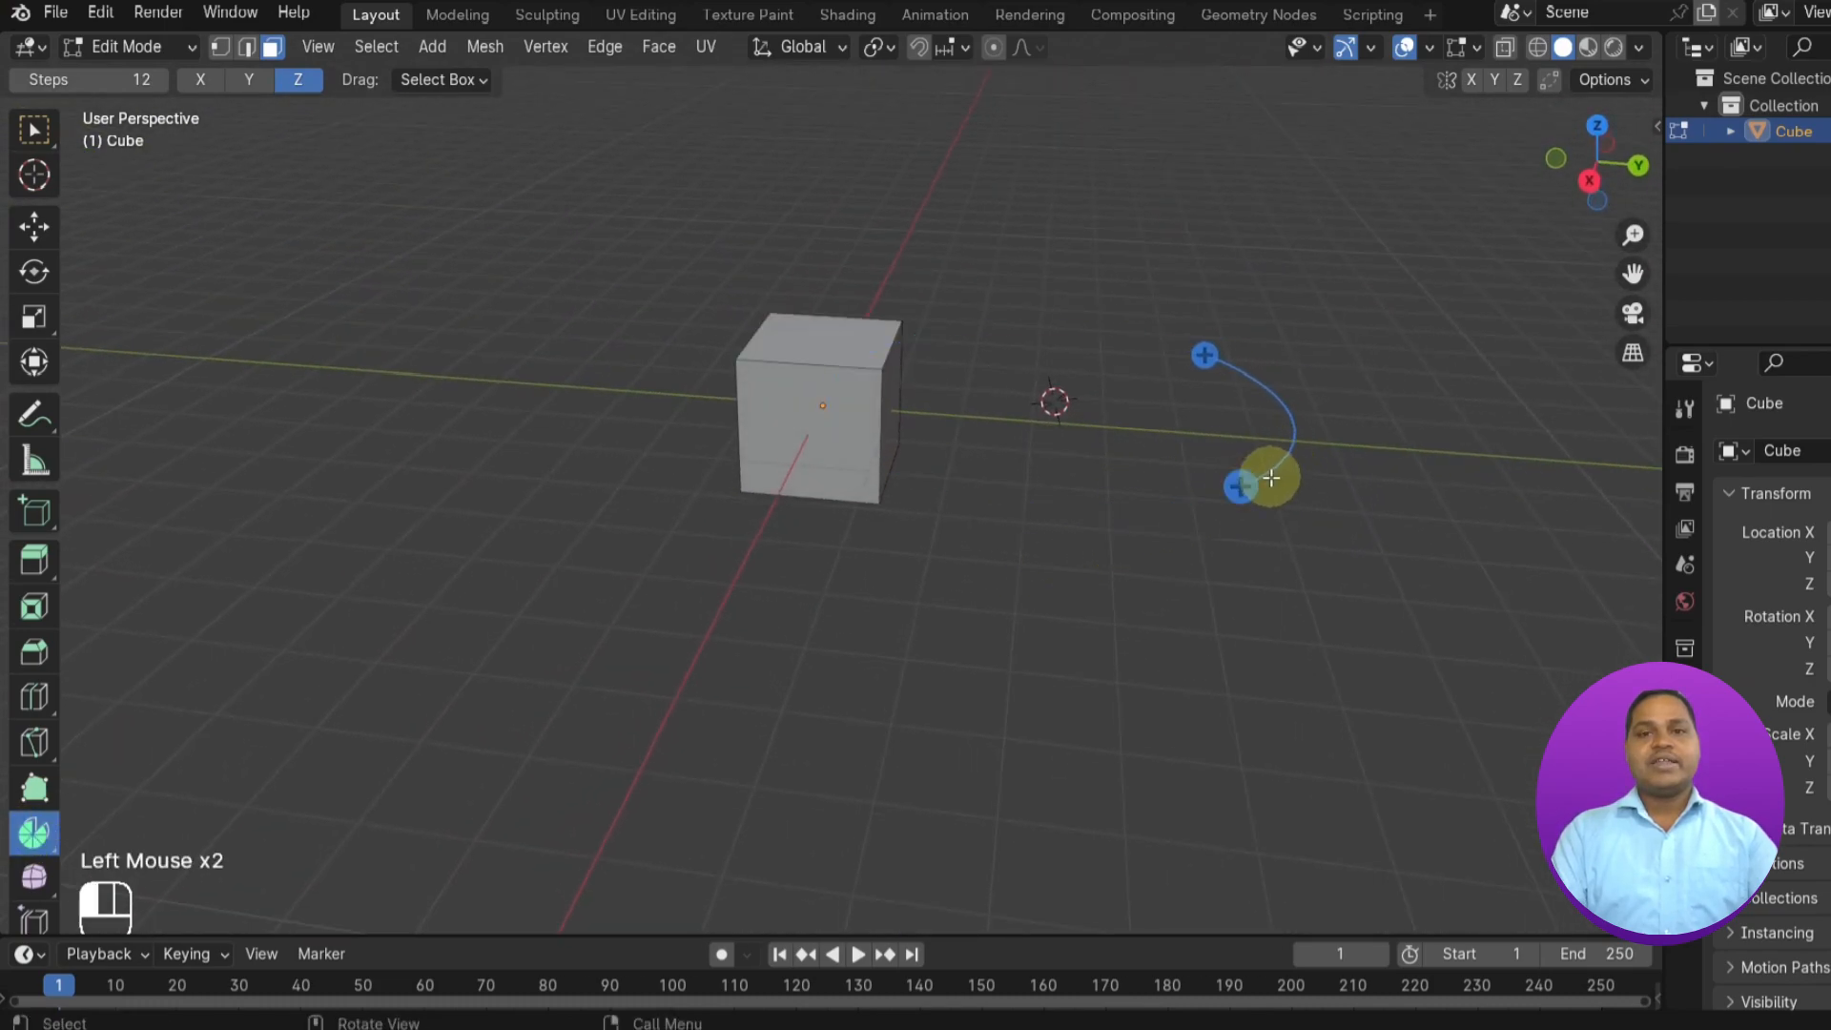
click(852, 360)
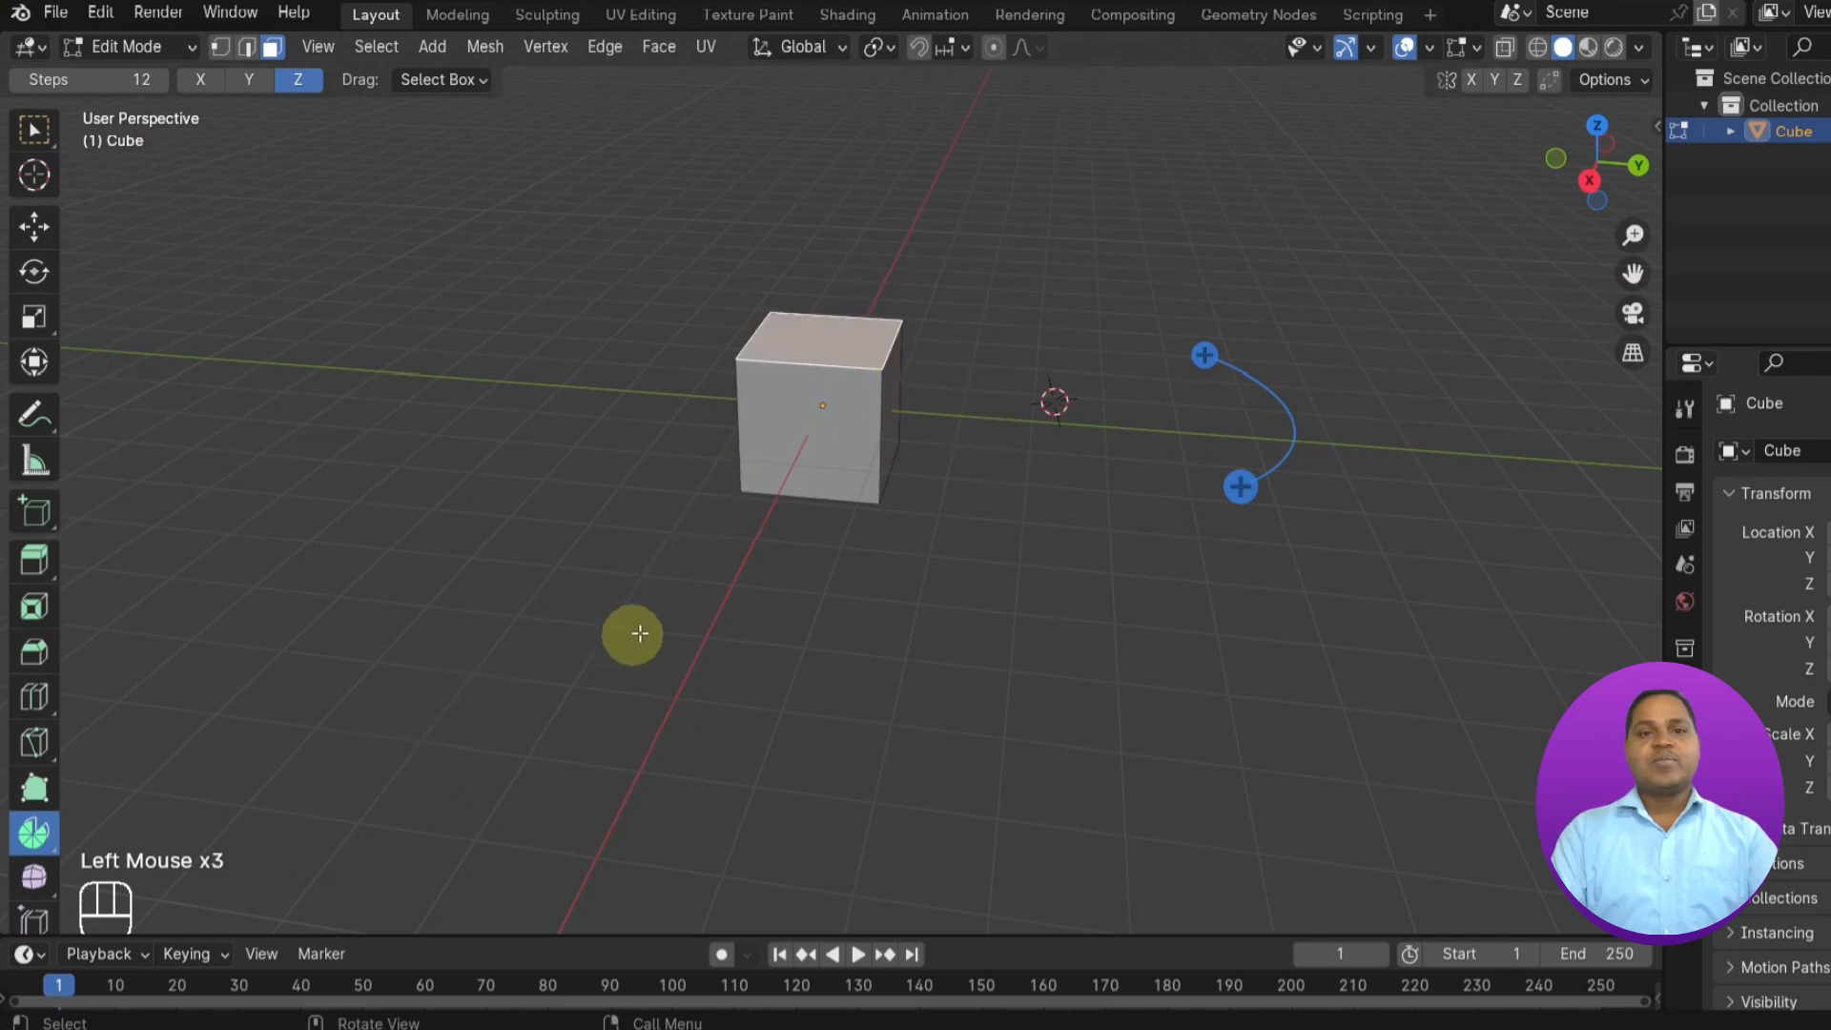
click(830, 437)
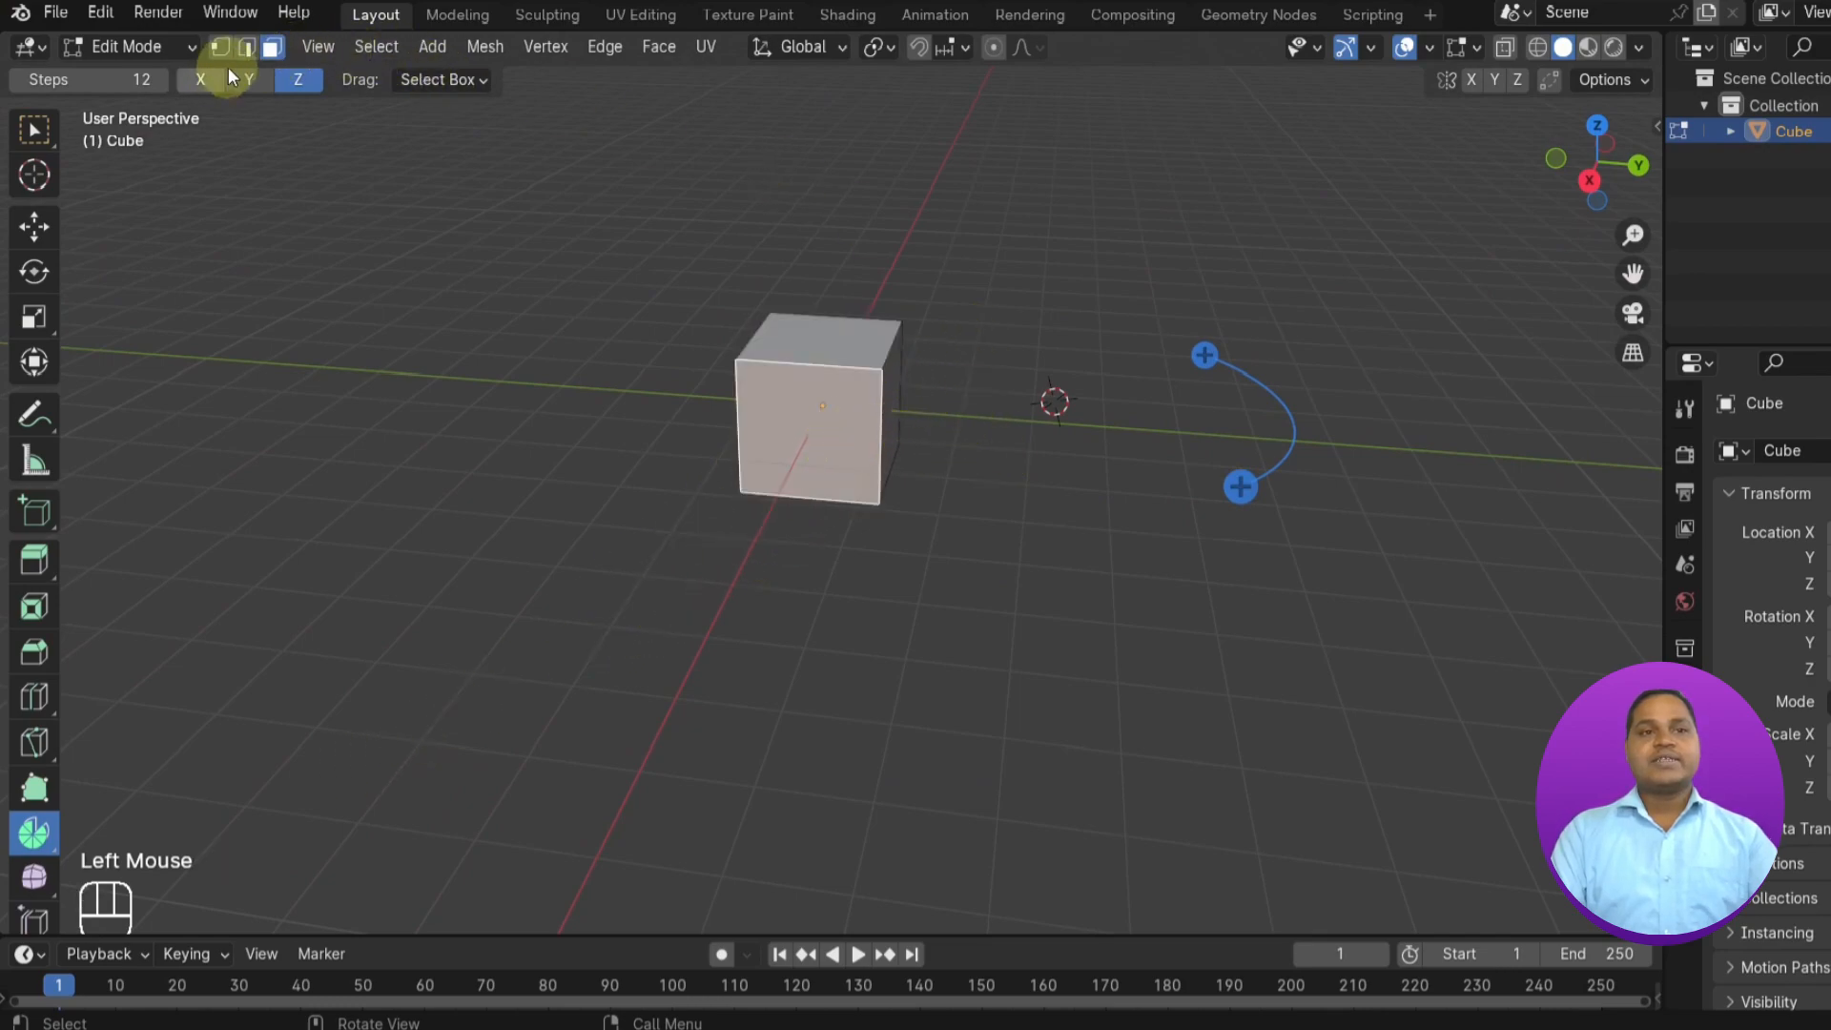
click(247, 49)
click(988, 559)
key(a)
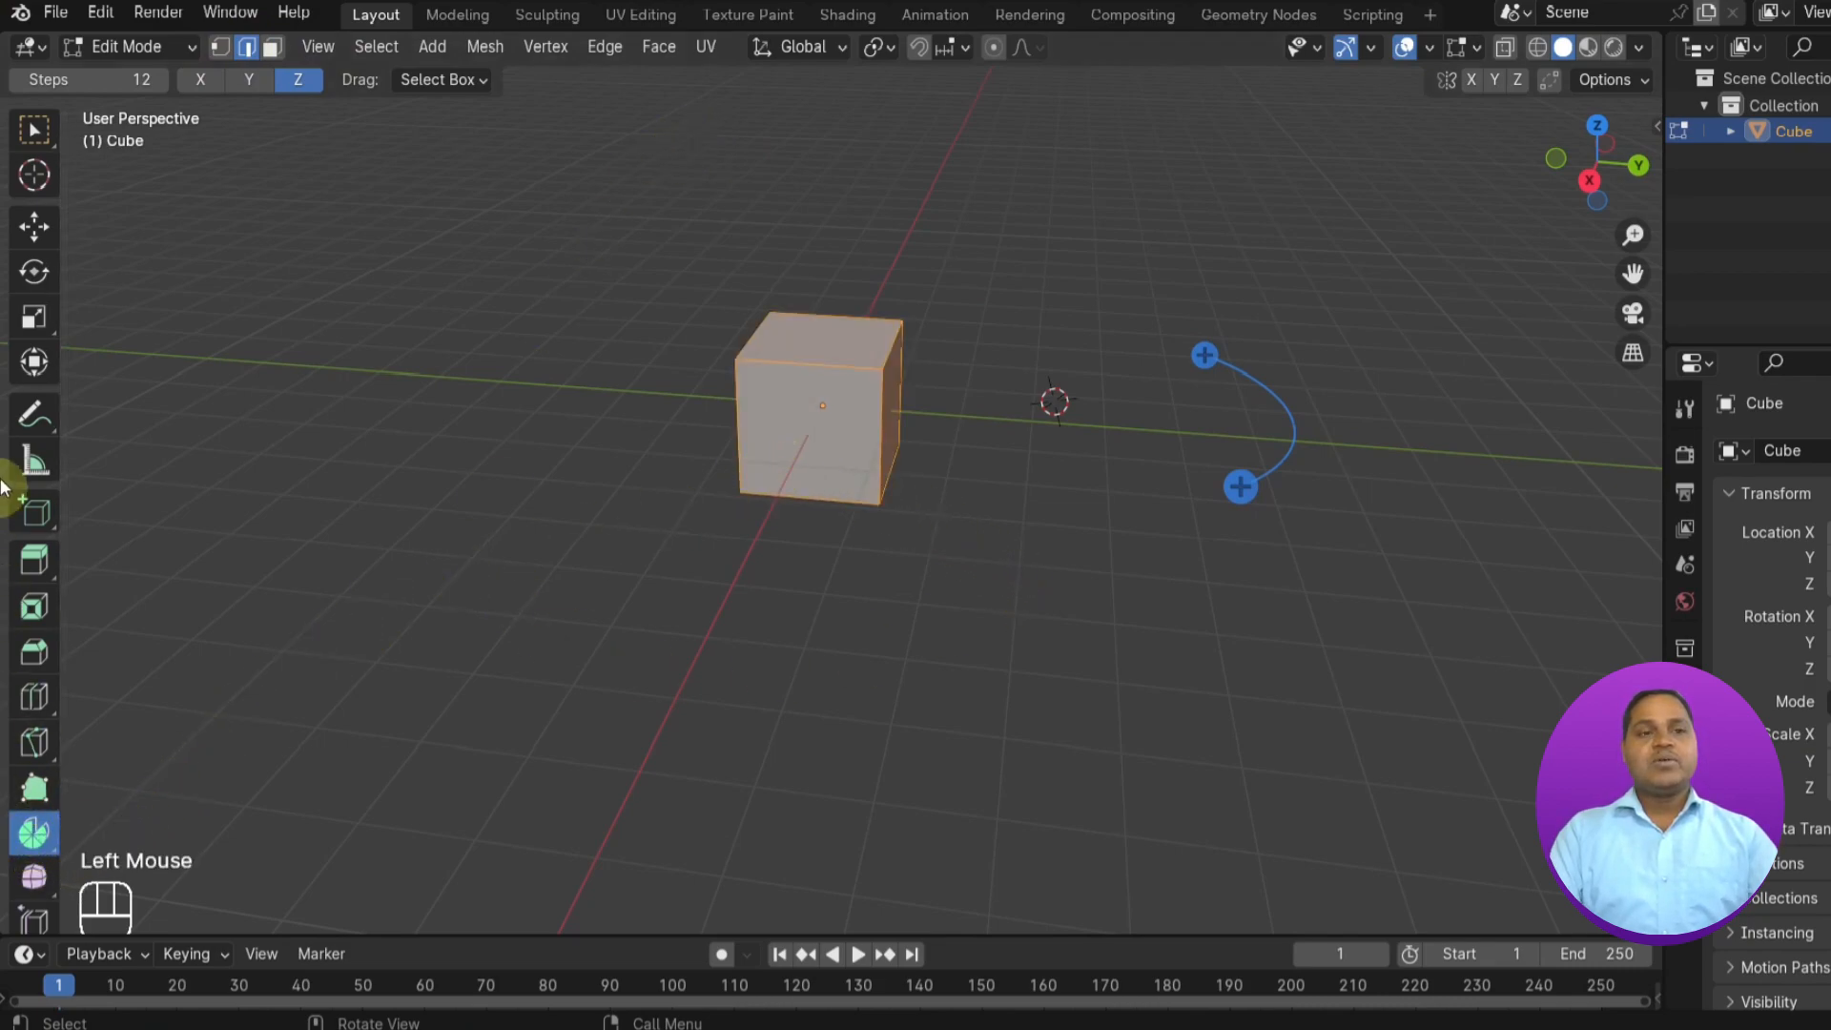
- Move the 3D cursor farther from the cube along Y and enable the Spin tool's handles for X, Y and Z
click(29, 183)
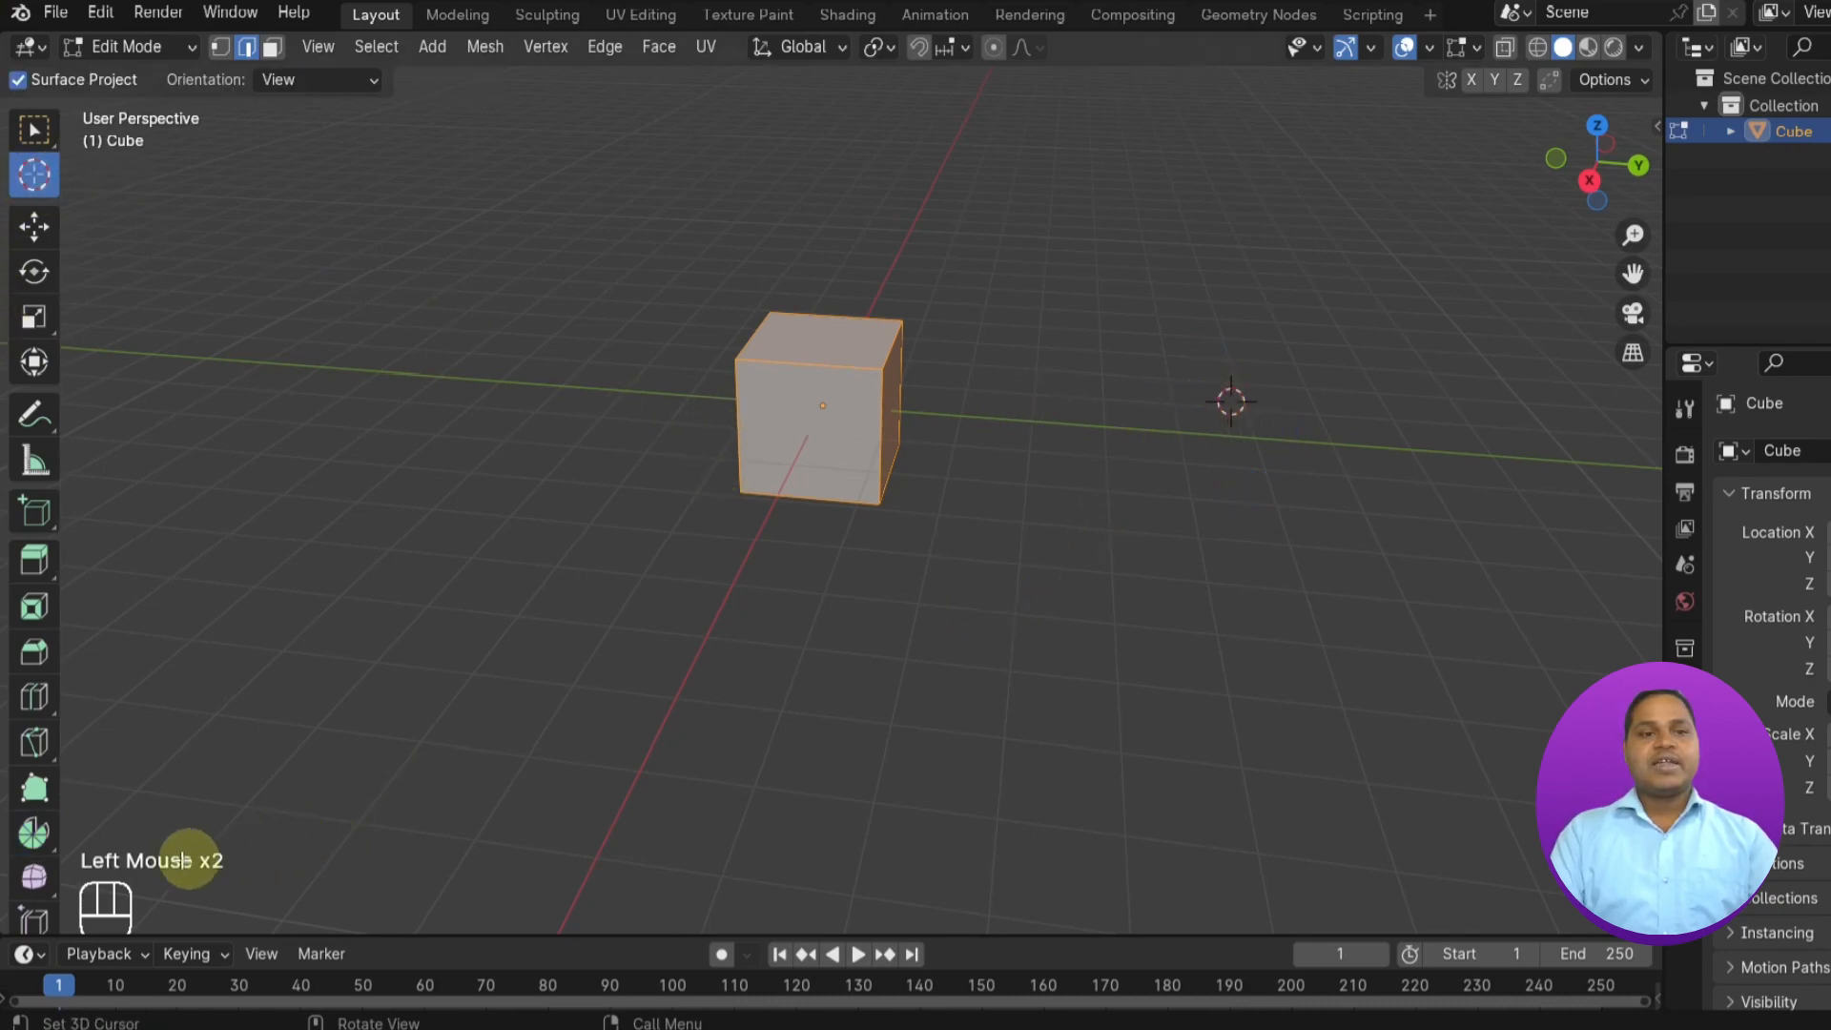
click(33, 831)
middle_drag(1277, 431, 1210, 375)
scroll(1263, 397, down, 3)
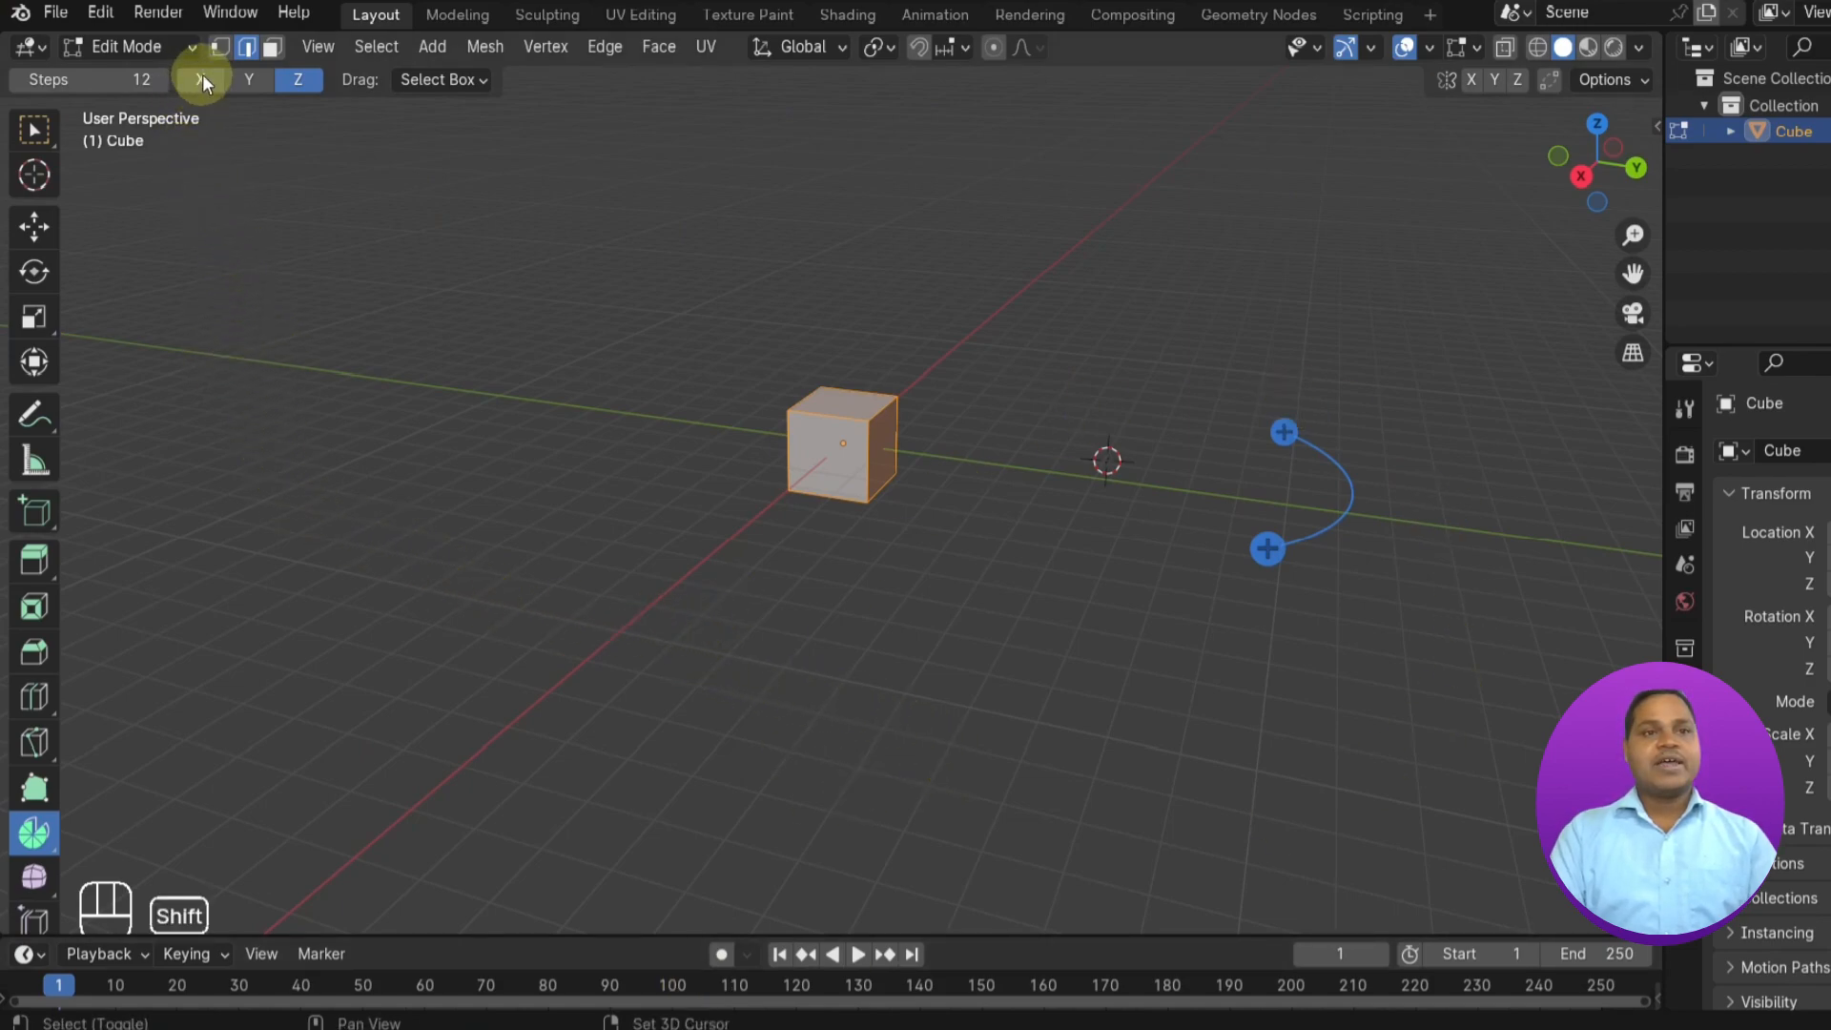
shift+click(256, 76)
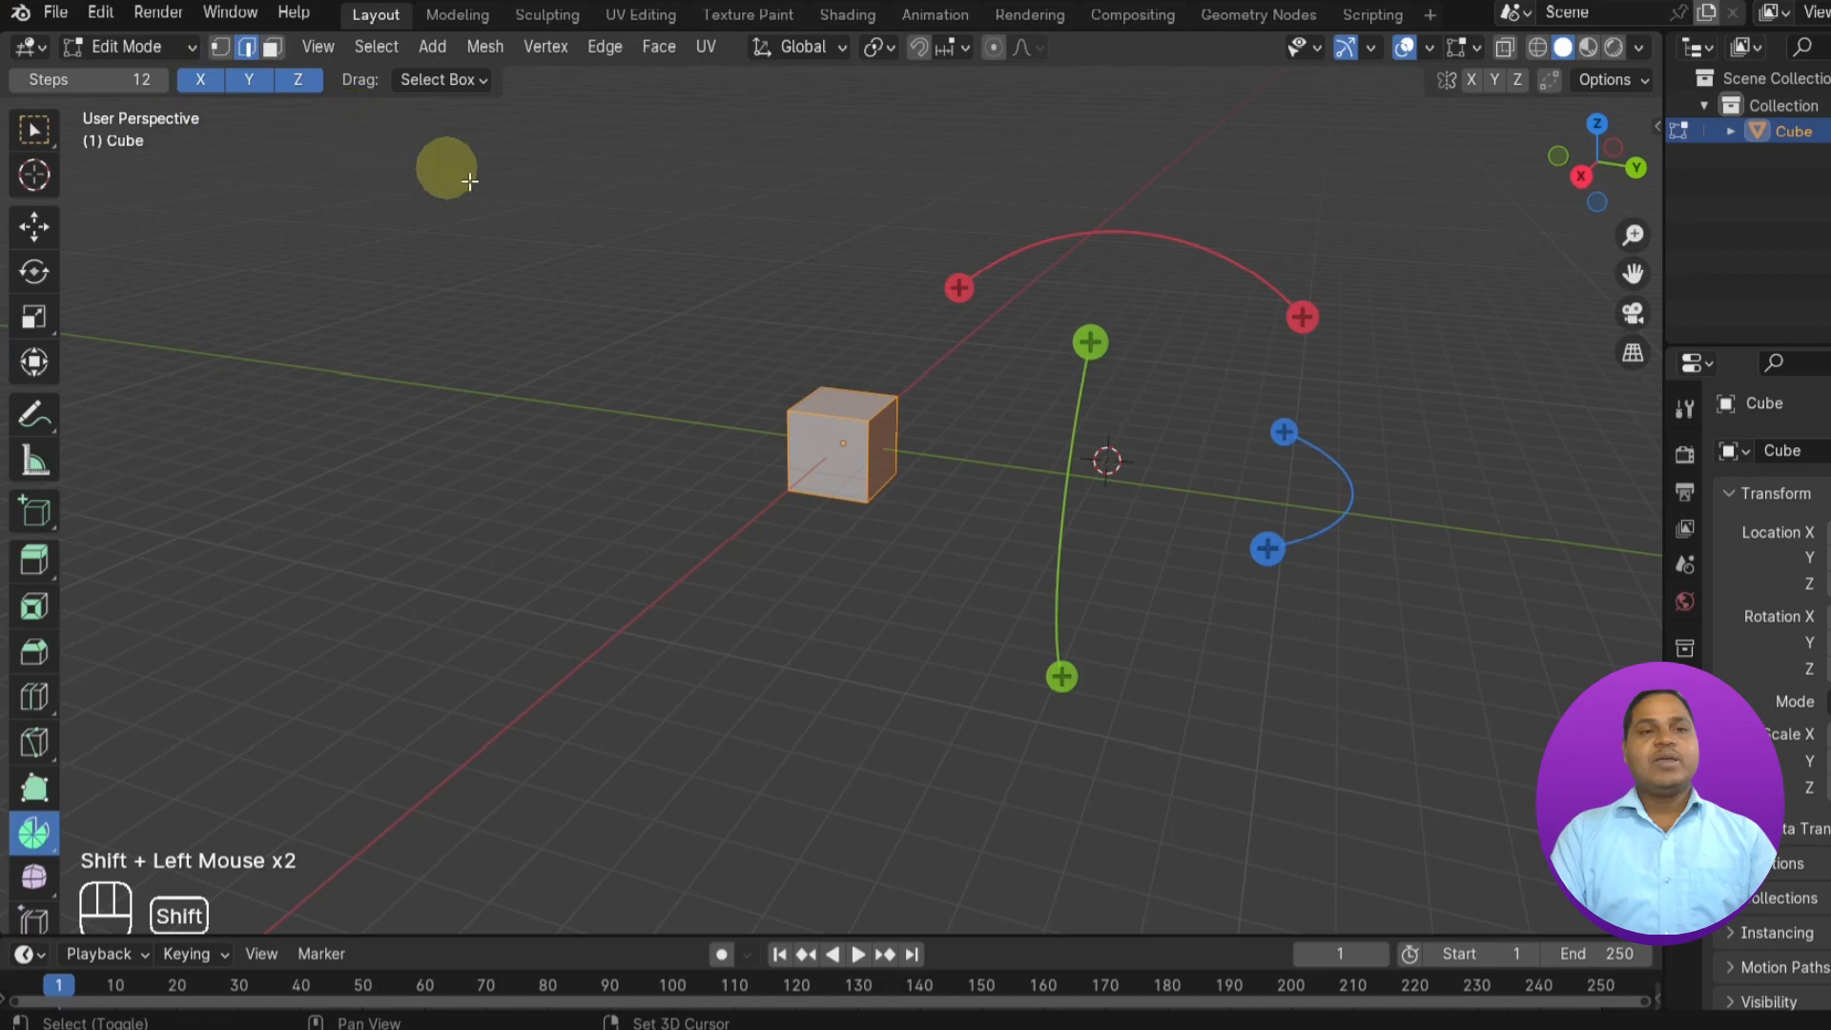
- Try to spin the cube about the X axis around the 3D cursor
middle_drag(1511, 260, 1335, 305)
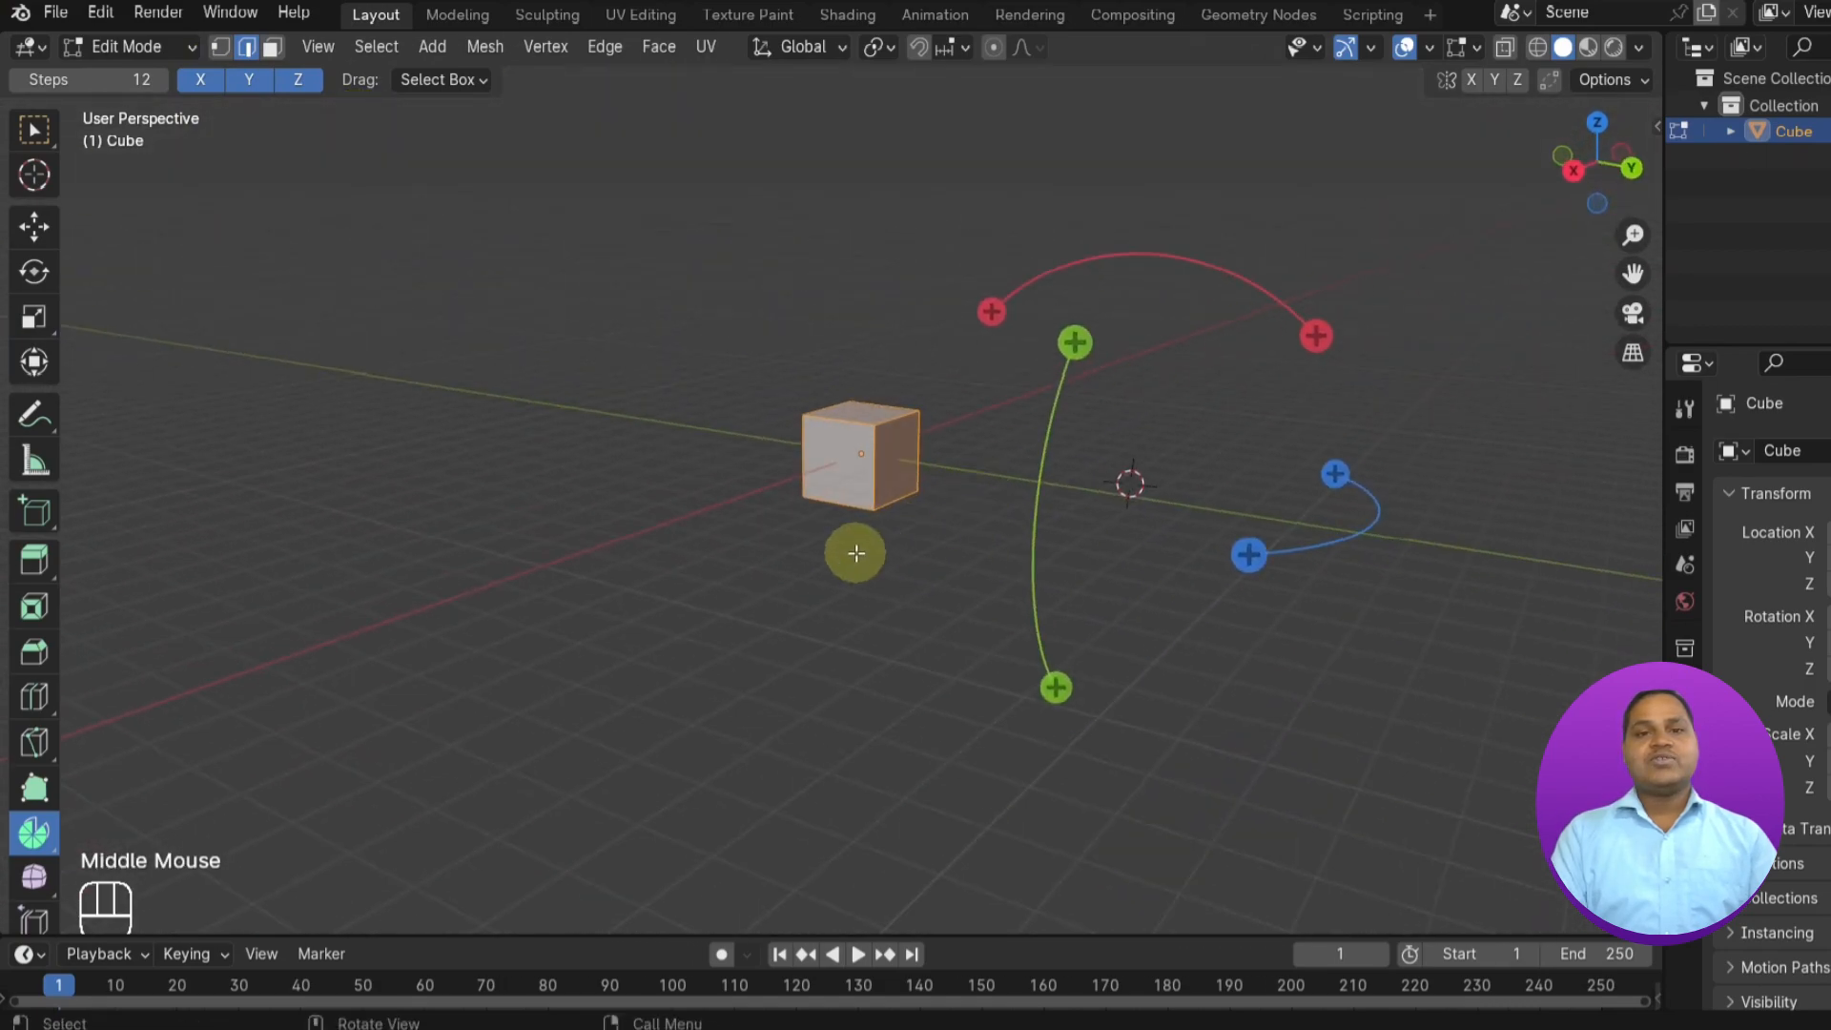
scroll(854, 537, up, 3)
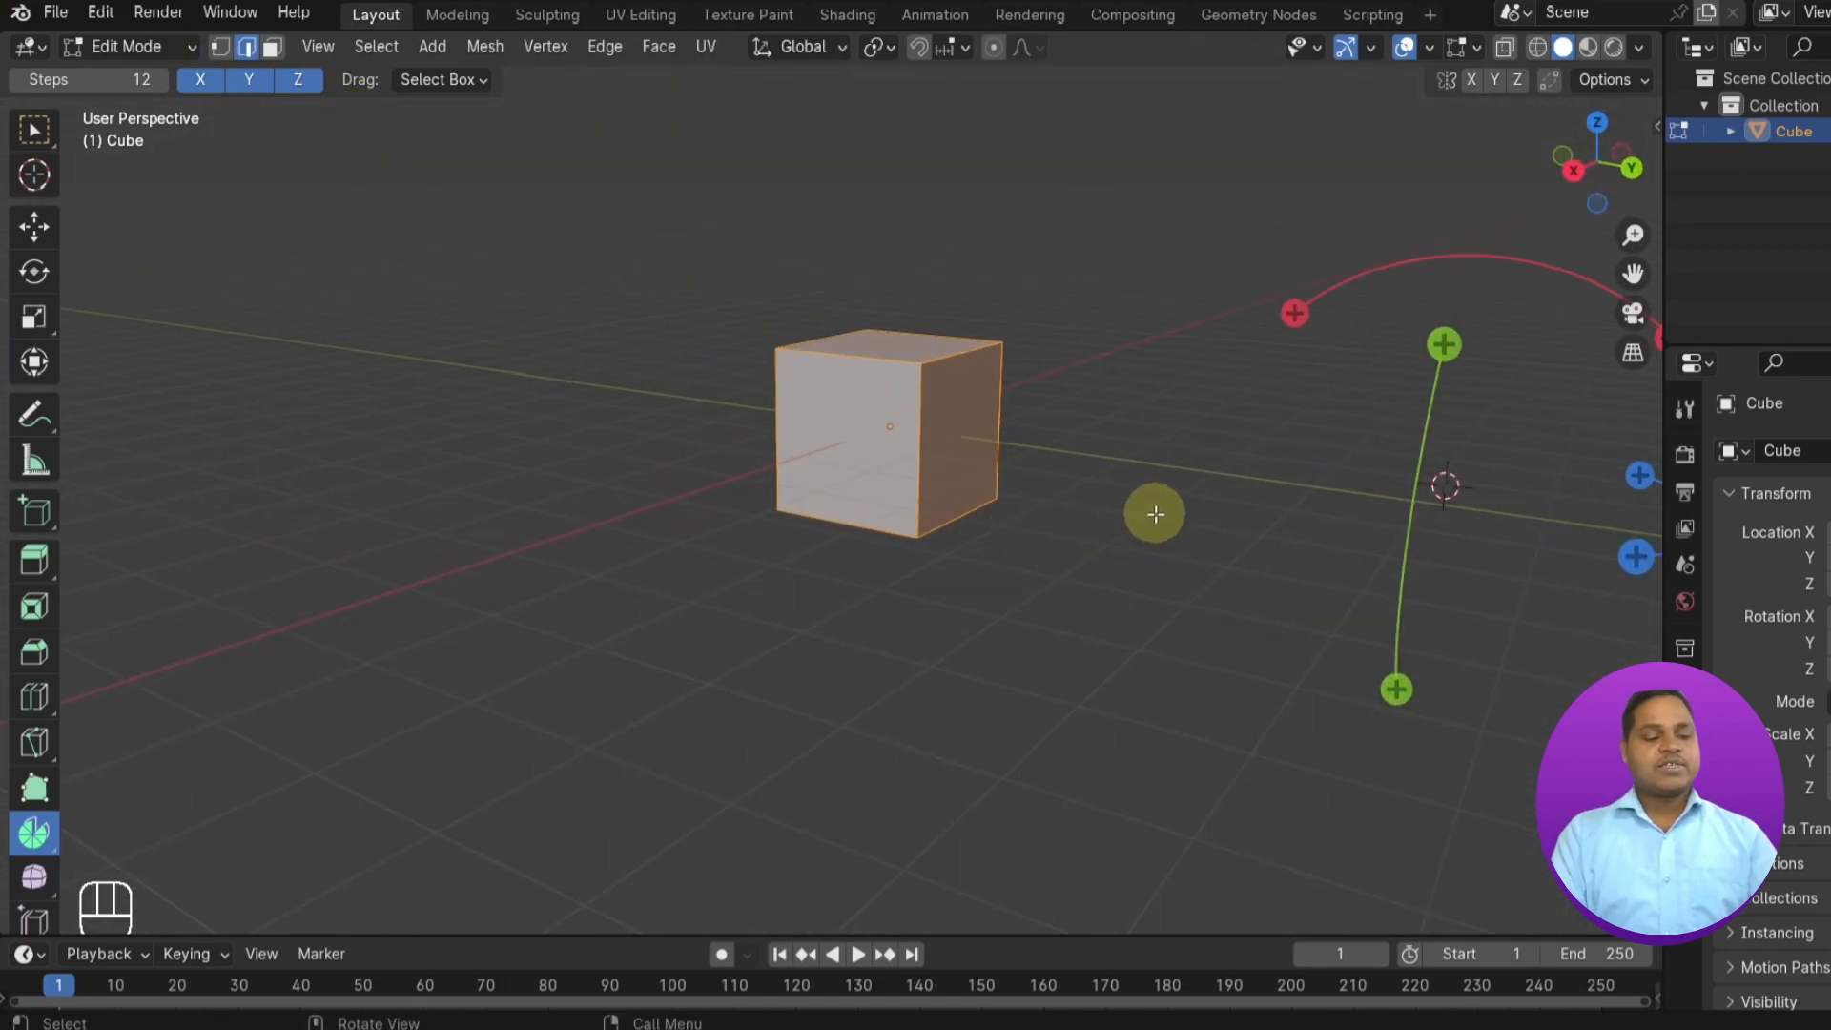
middle_drag(1155, 514, 1210, 442)
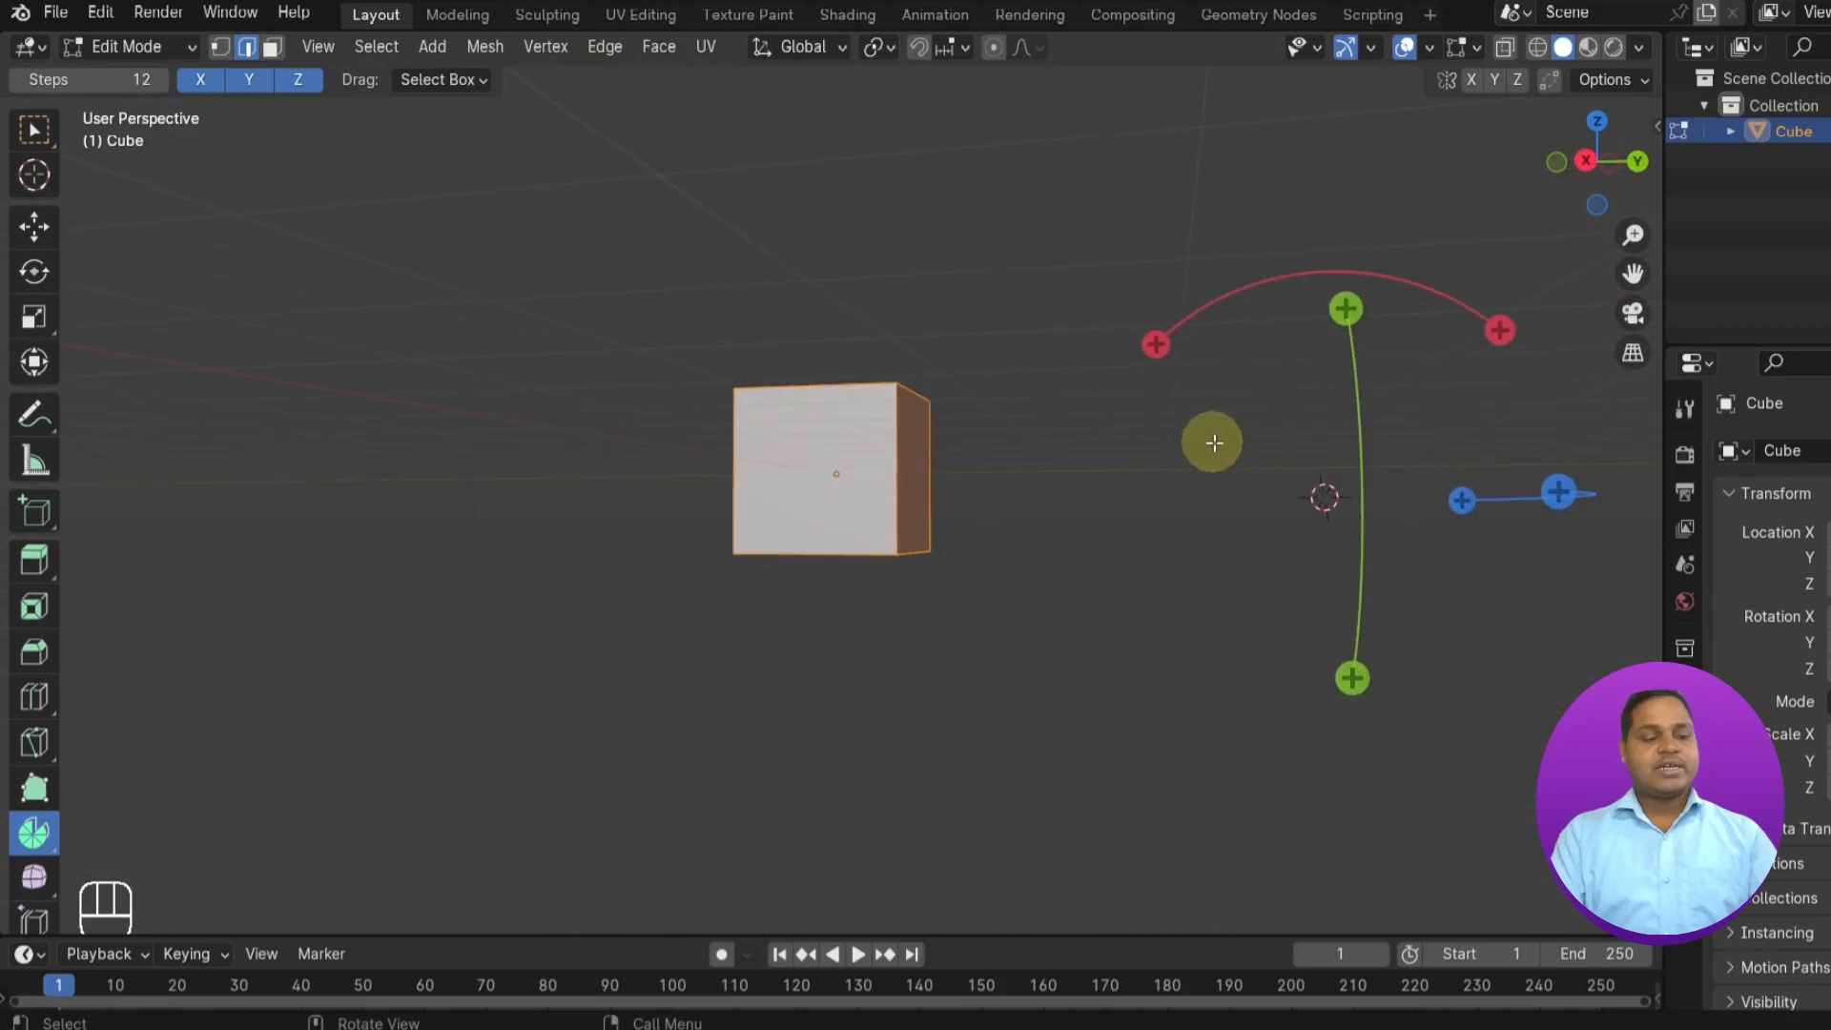
drag(1368, 378, 1184, 381)
middle_drag(1247, 388, 1363, 495)
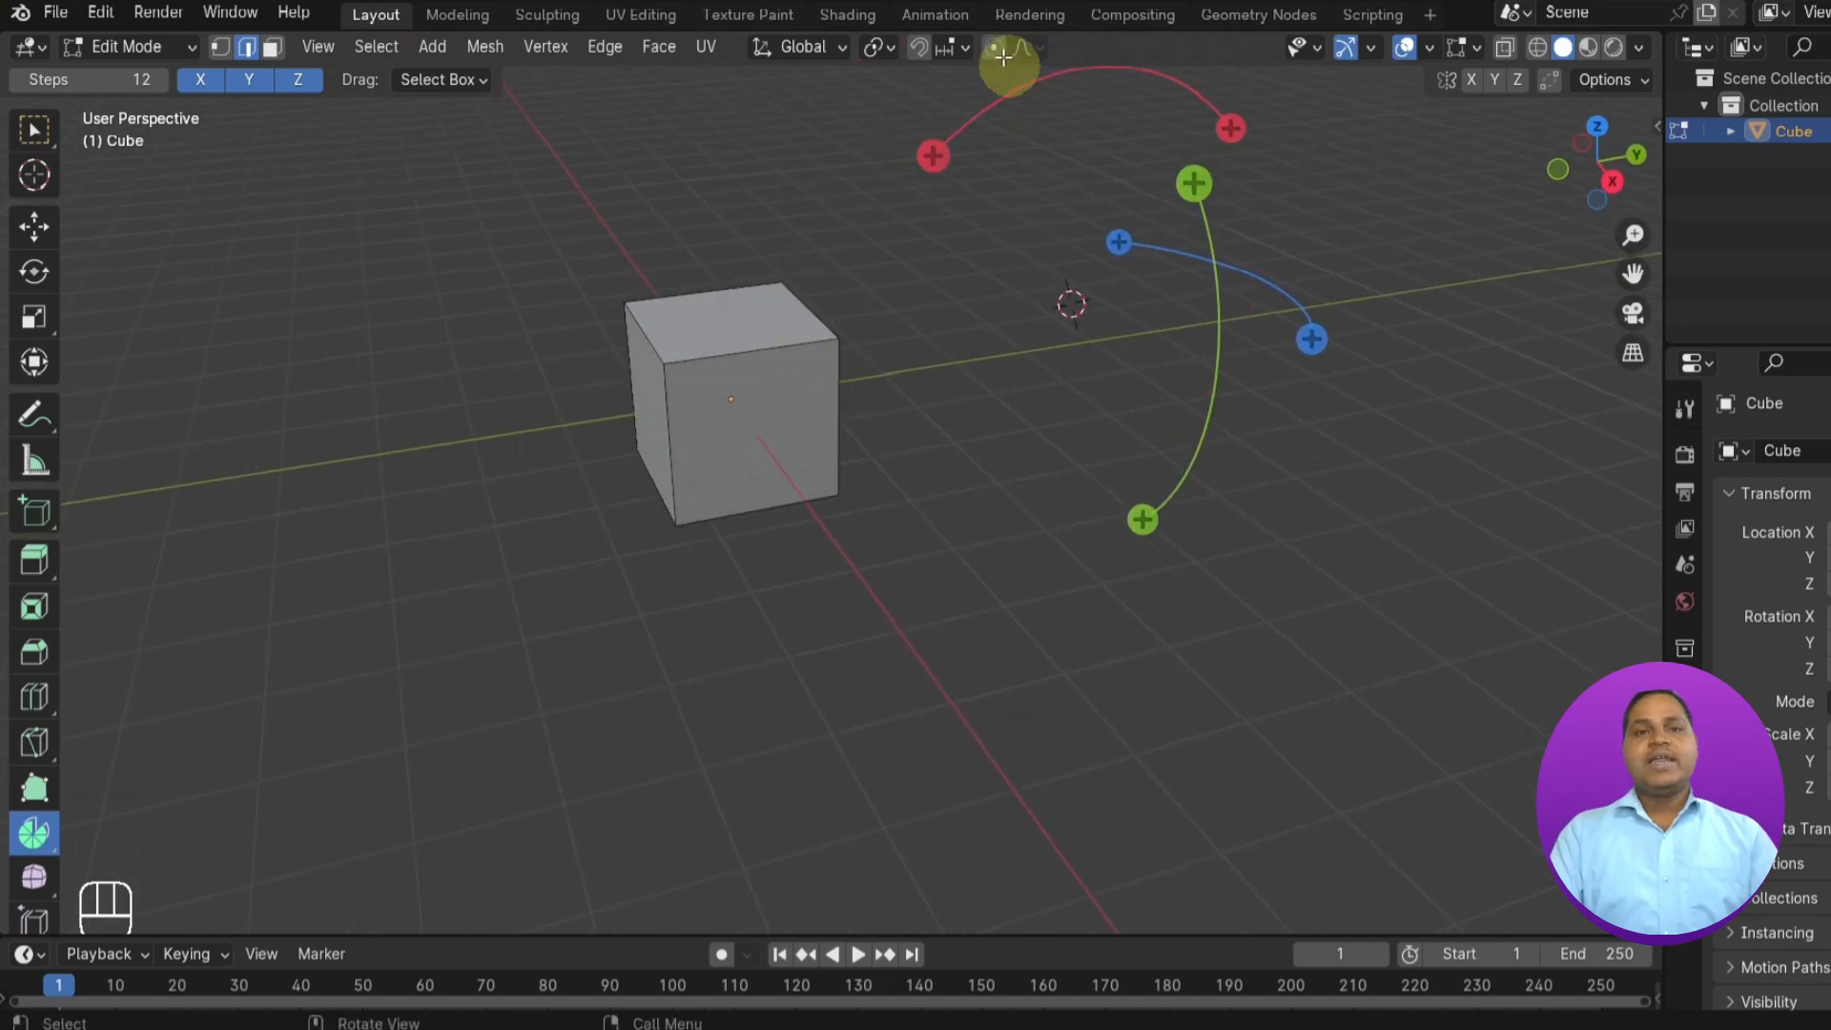
drag(932, 156, 1097, 100)
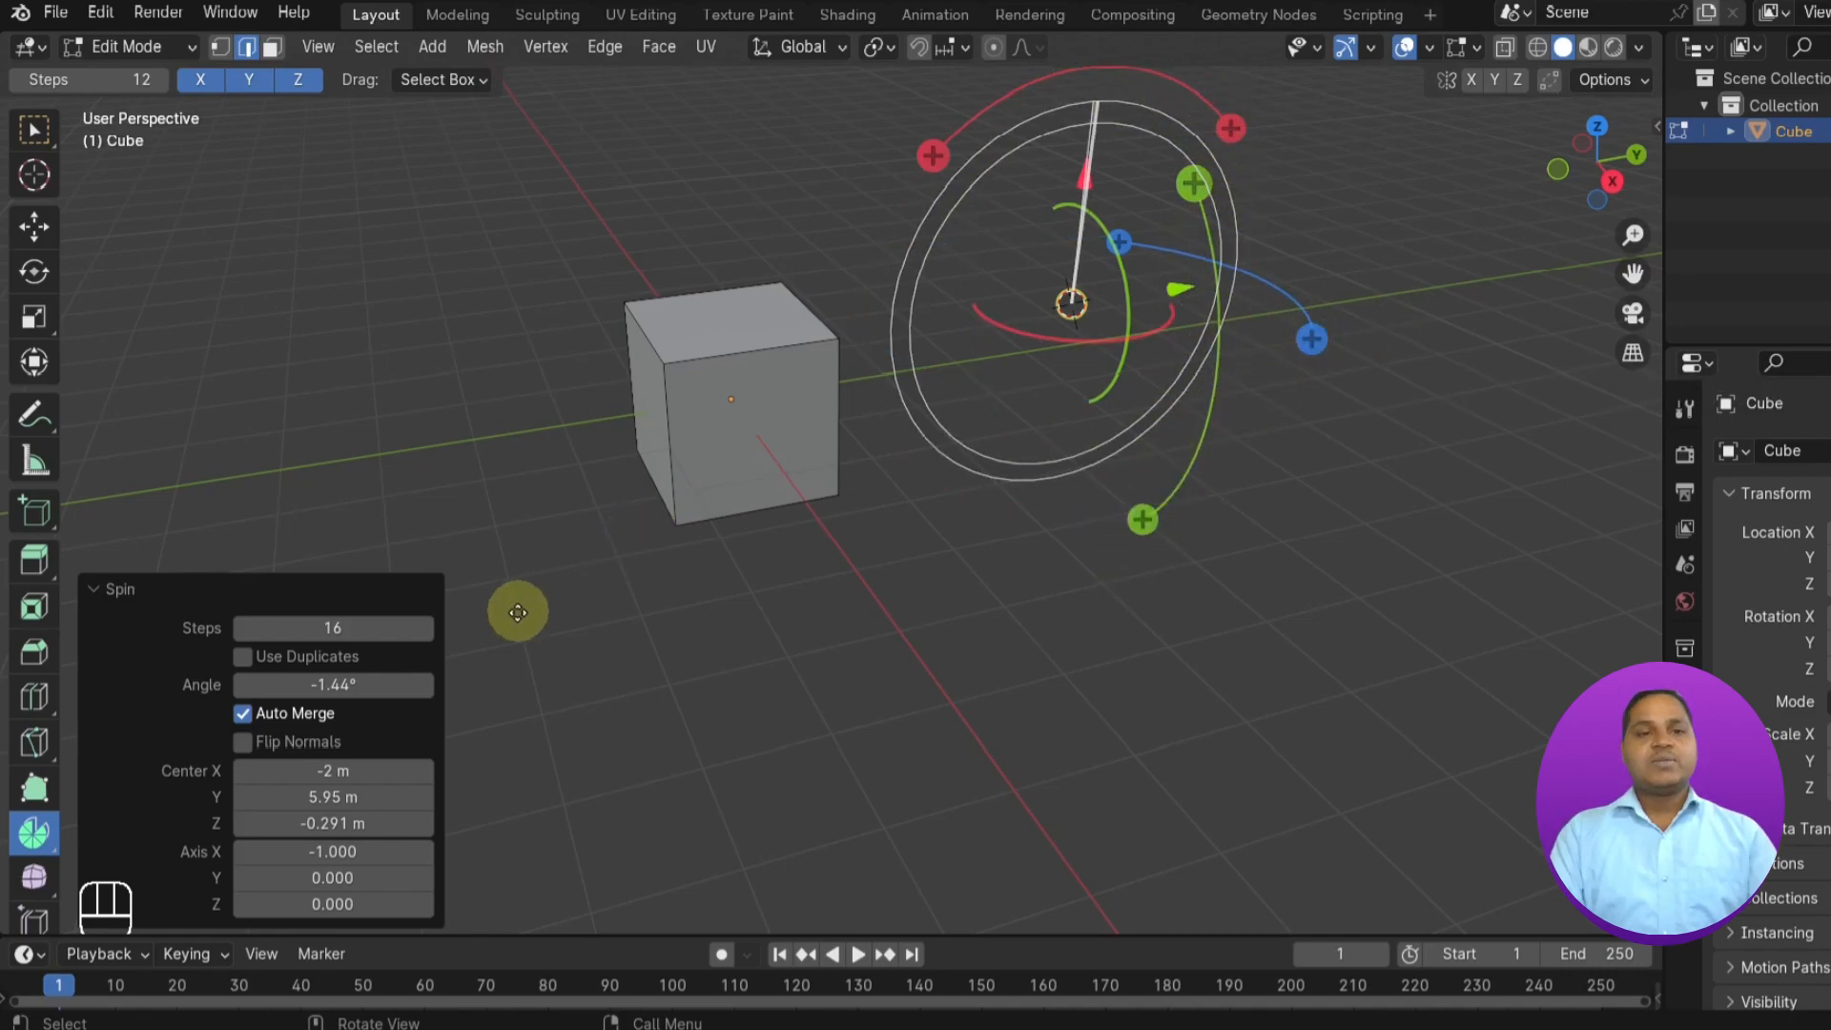
click(418, 472)
- Switch to face selection and spin the cube's top face about the Z axis into a ring around the 3D cursor
click(265, 46)
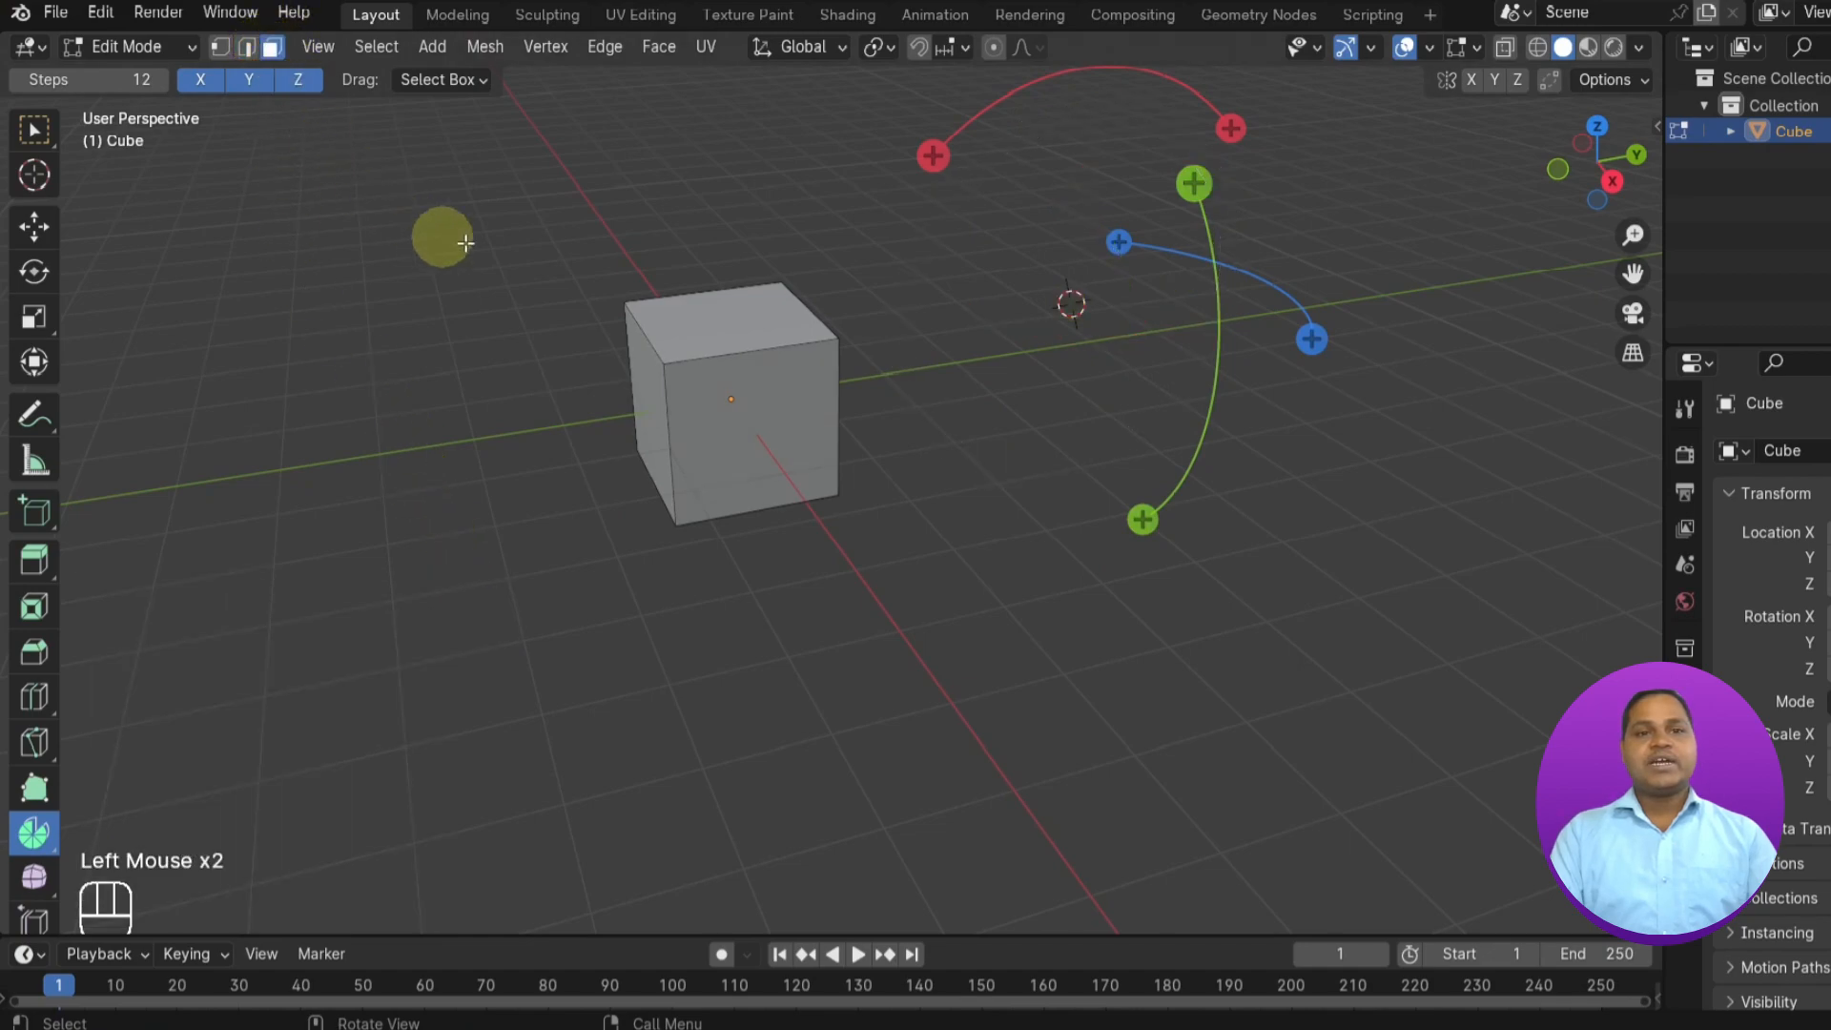
click(717, 320)
middle_drag(717, 320, 960, 426)
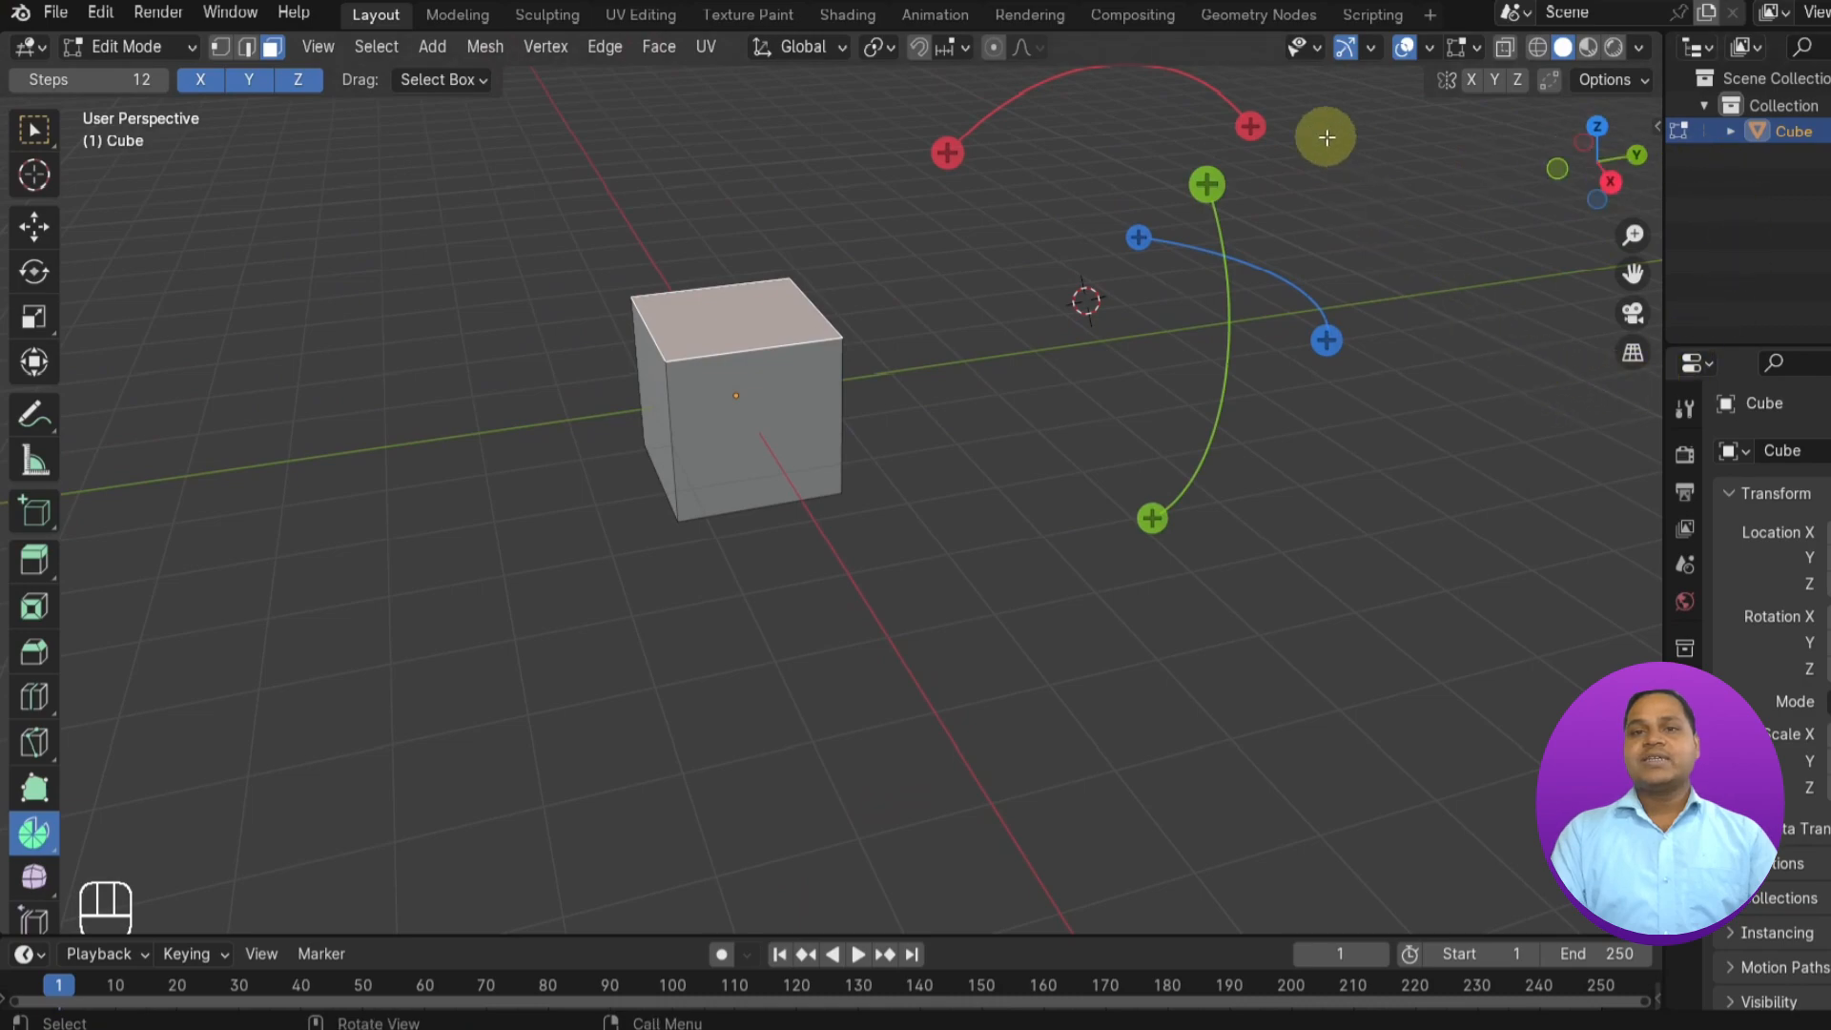
drag(1327, 339, 1307, 474)
click(1421, 597)
middle_drag(1421, 597, 1001, 238)
scroll(939, 523, down, 2)
scroll(940, 523, down, 2)
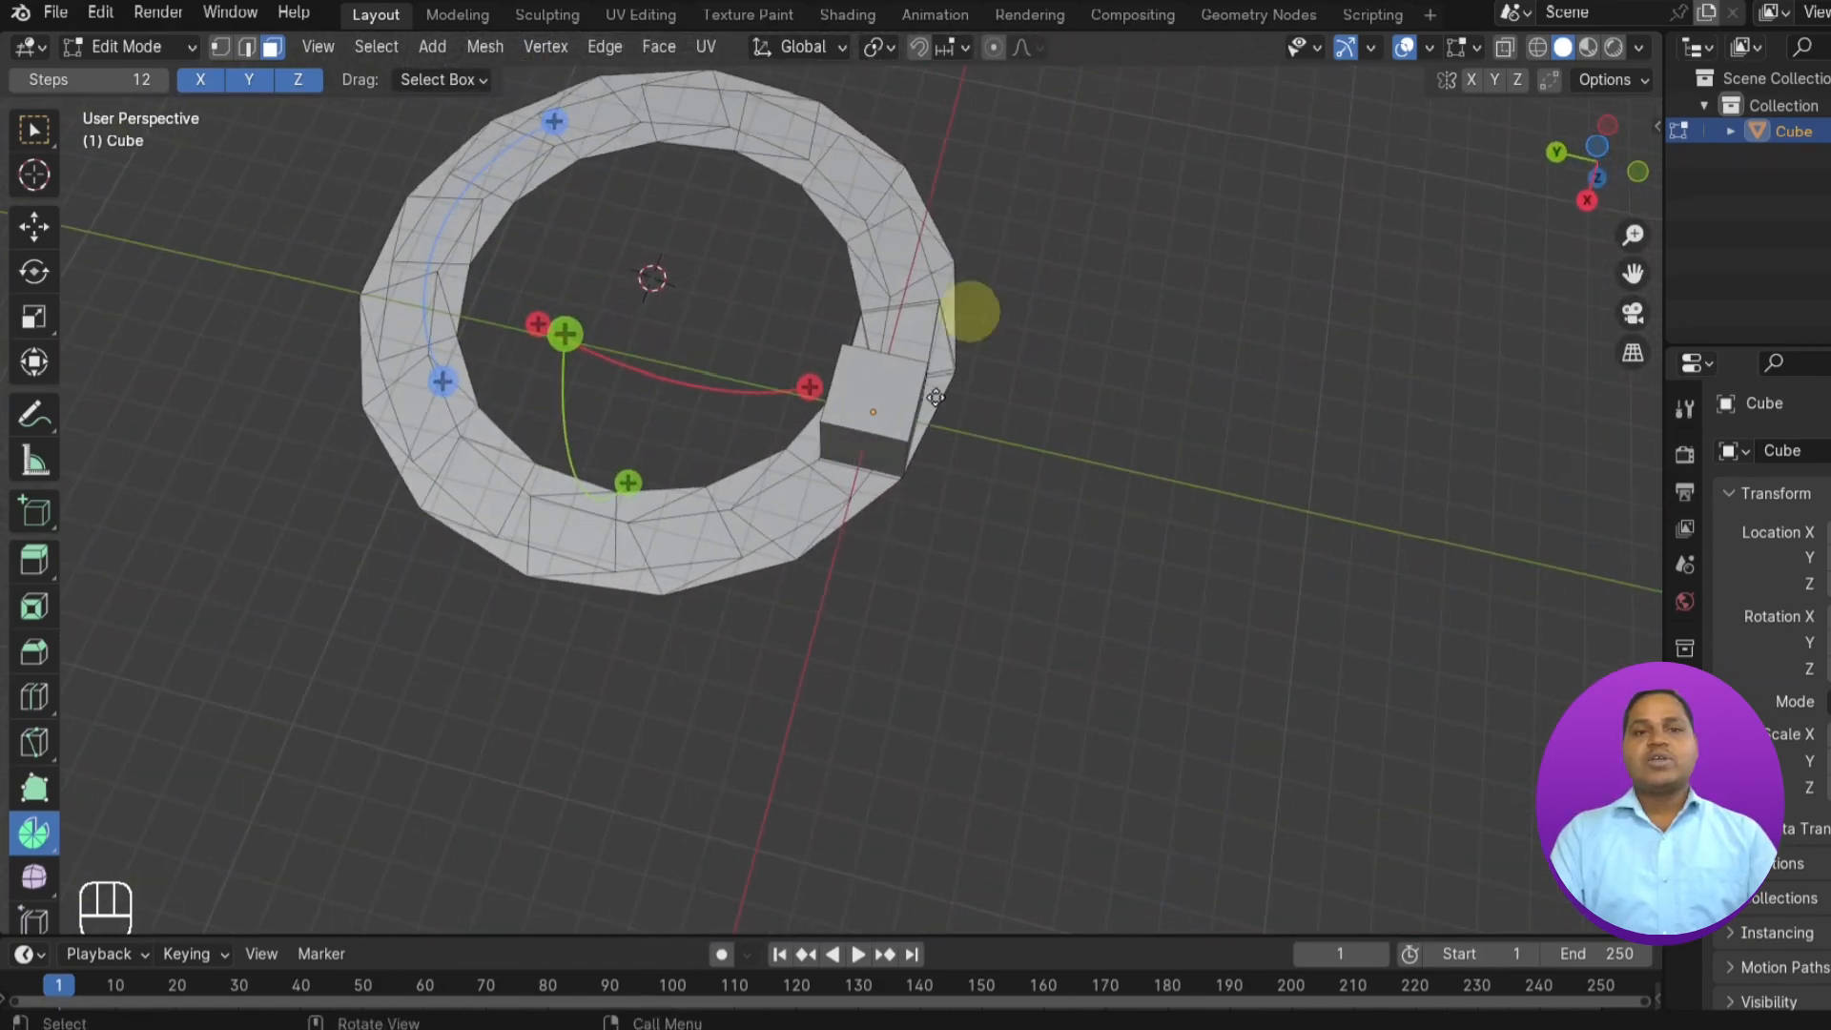
- Select the cube's top face and spin it about the Y axis to form a second, upright ring
middle_drag(911, 756, 944, 653)
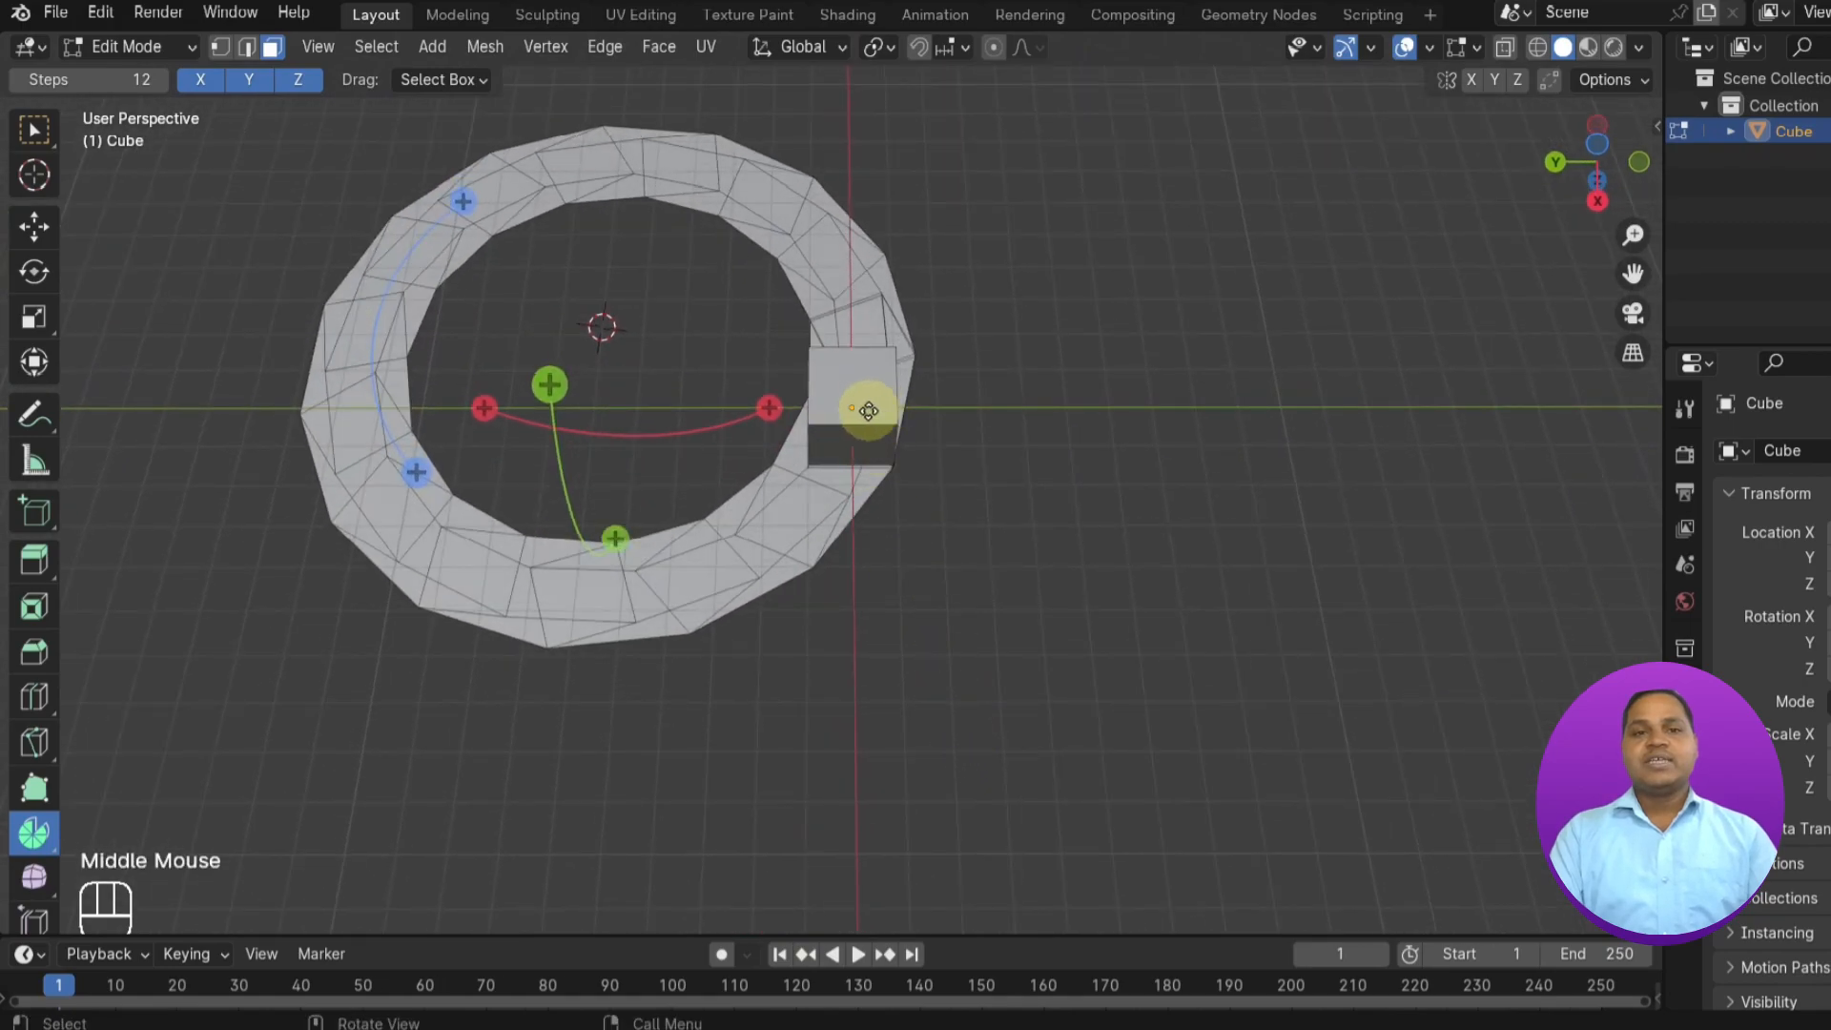
double_click(839, 410)
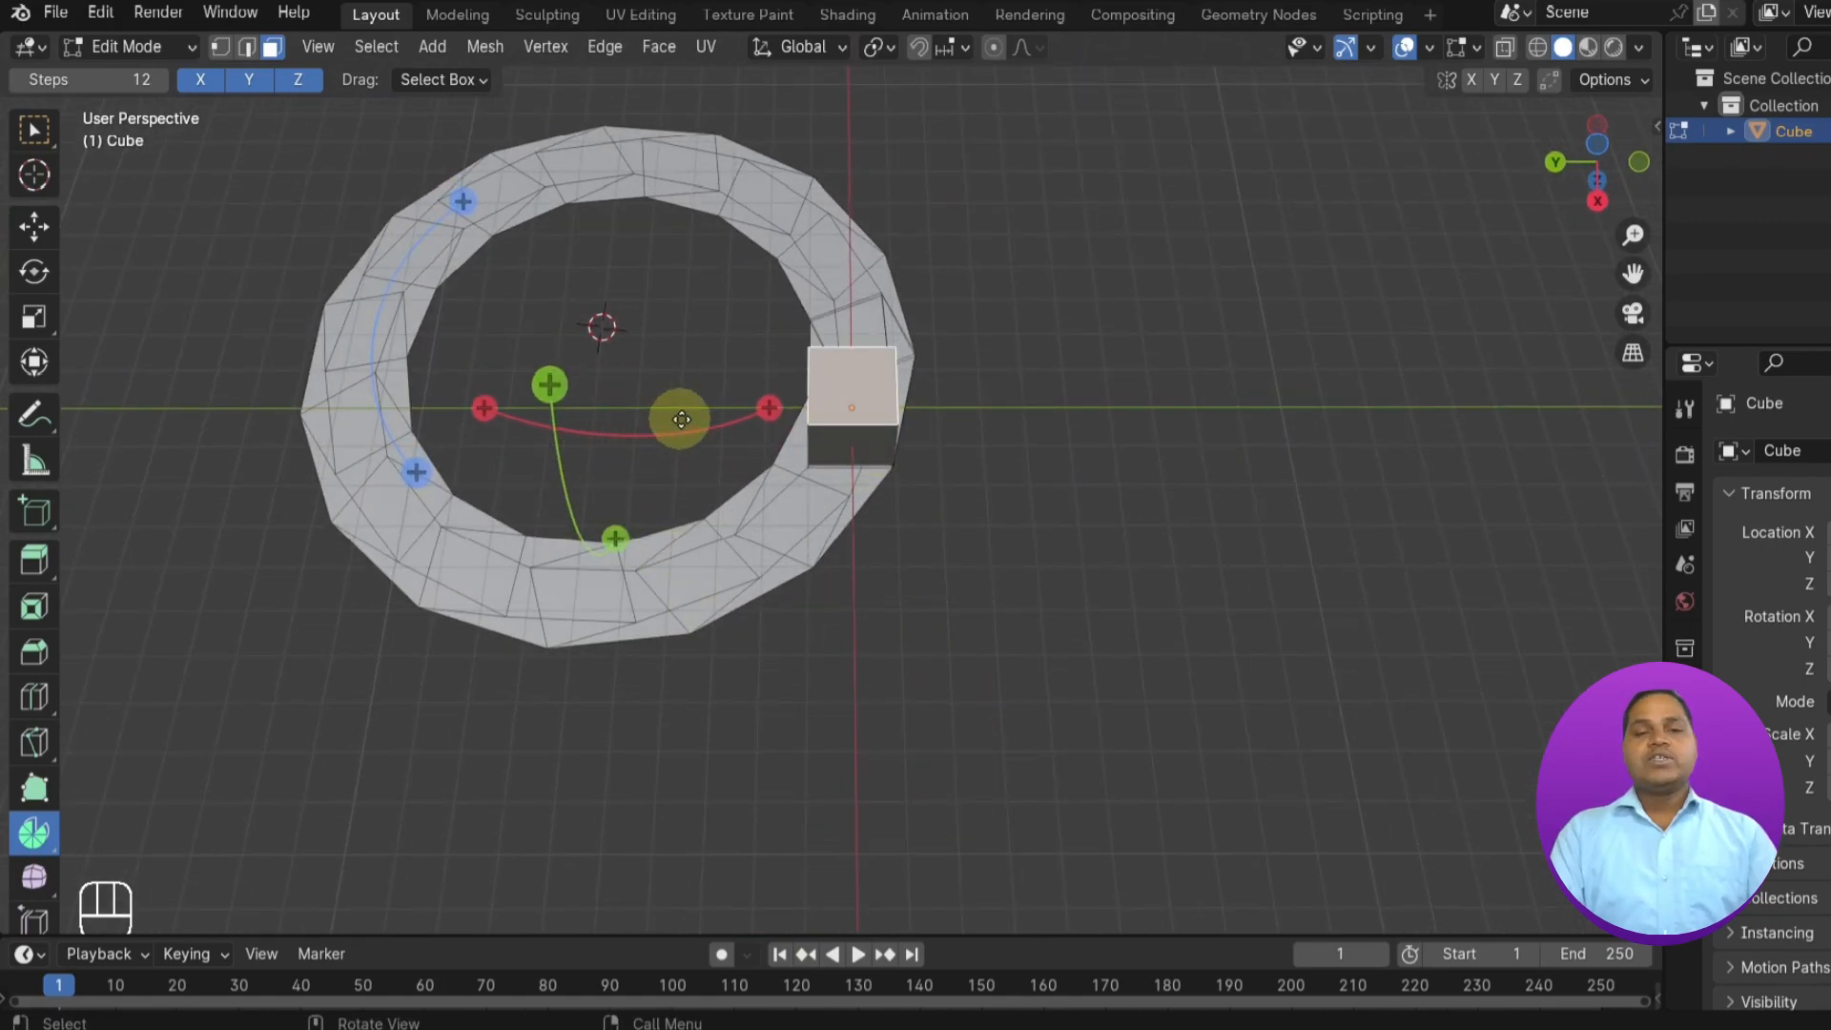
drag(546, 384, 629, 319)
click(1099, 392)
middle_drag(1098, 392, 1155, 374)
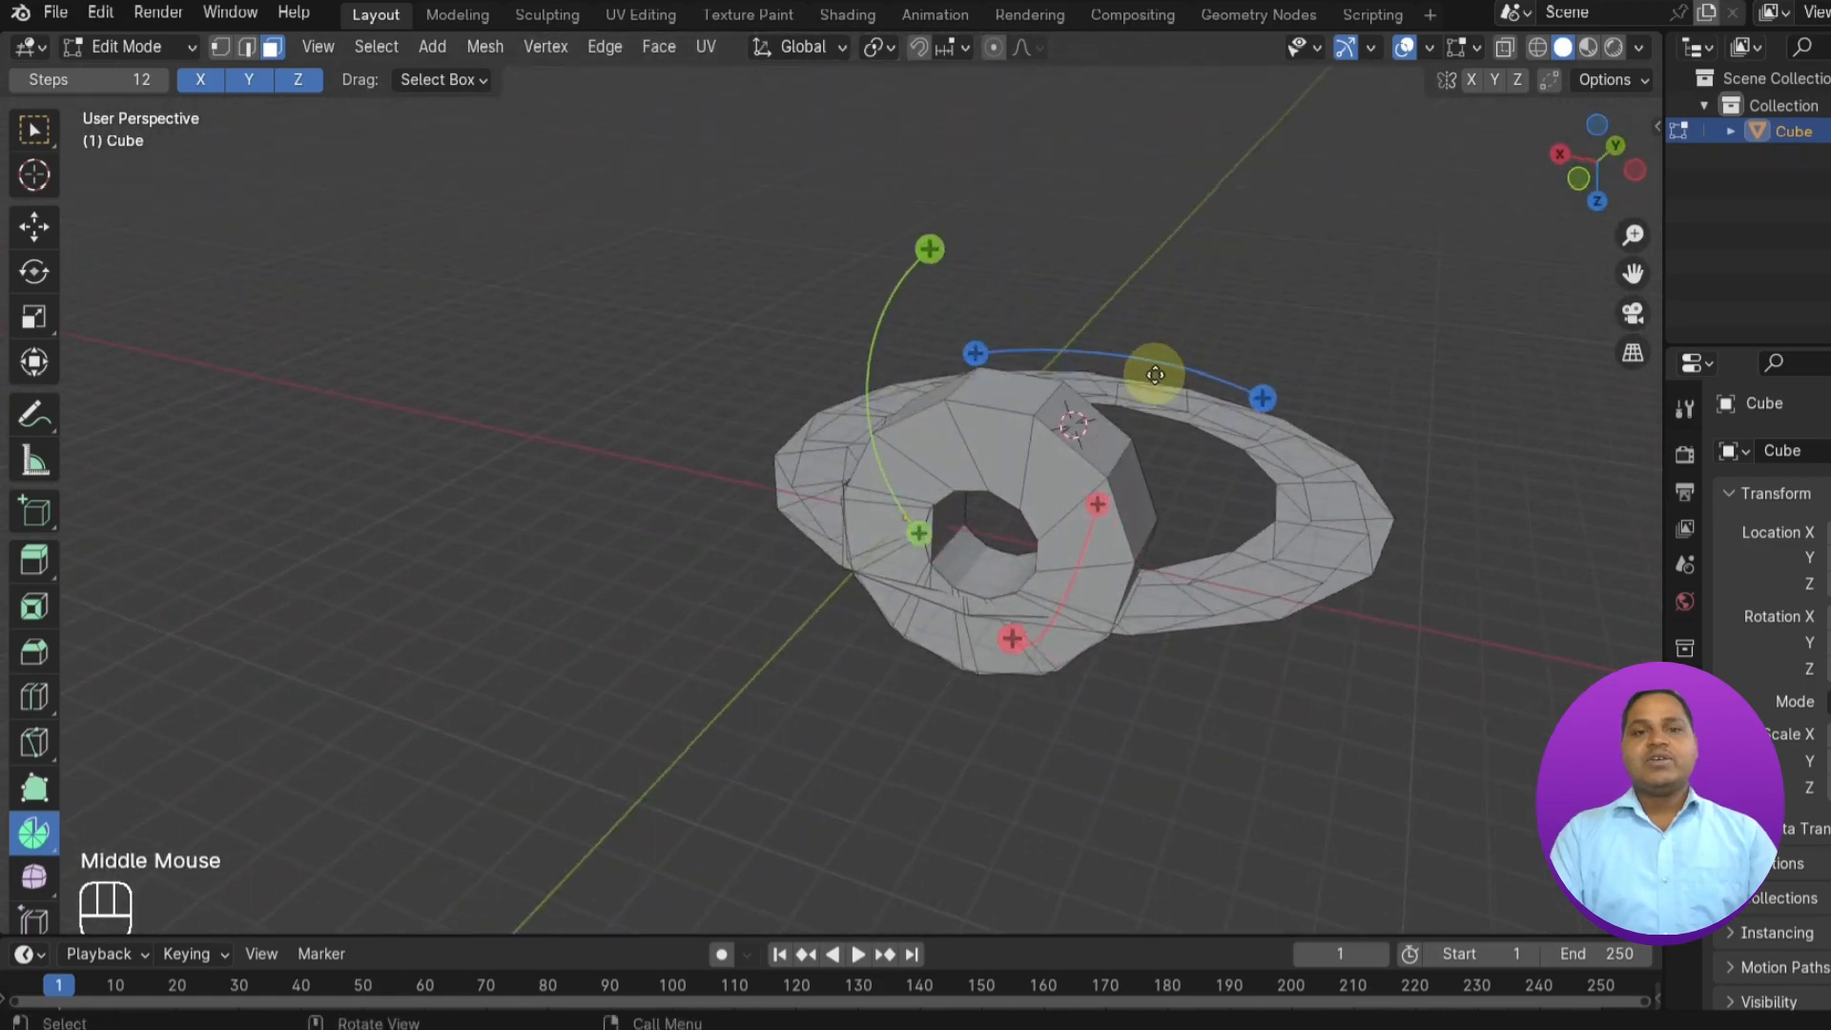
middle_drag(646, 633, 738, 623)
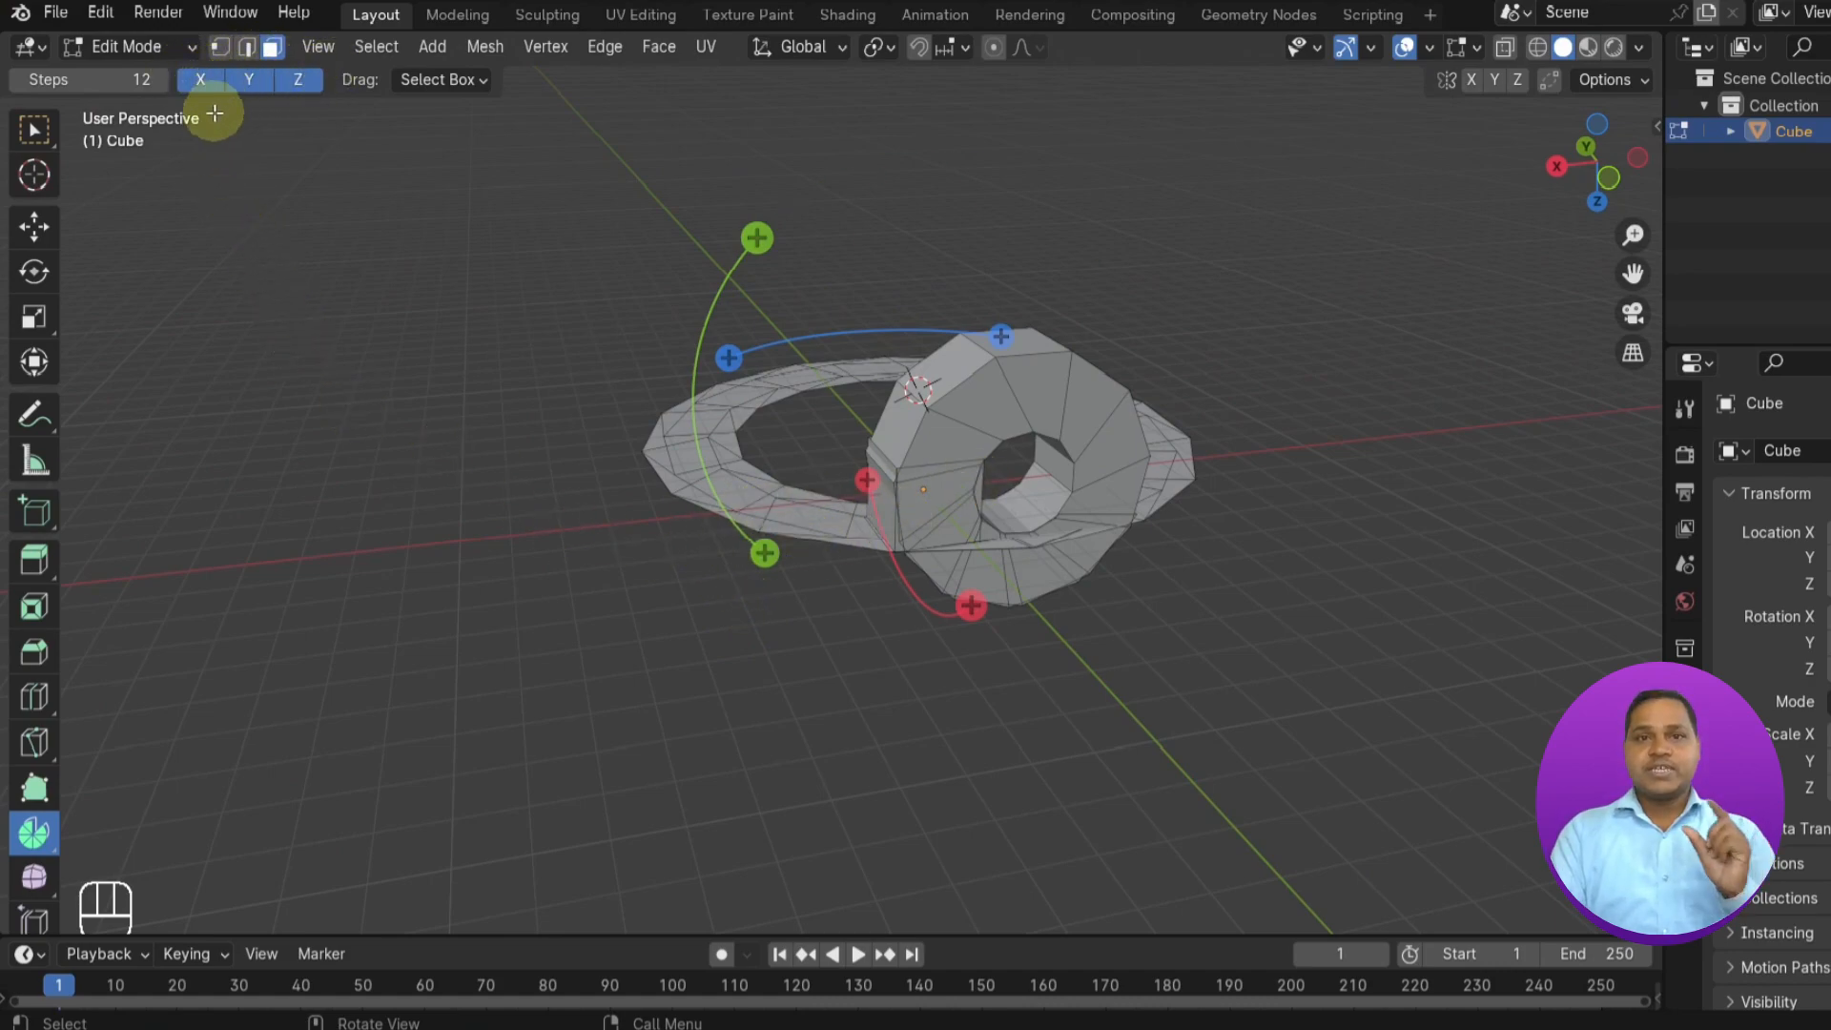
middle_drag(1022, 456, 910, 354)
middle_drag(637, 514, 305, 704)
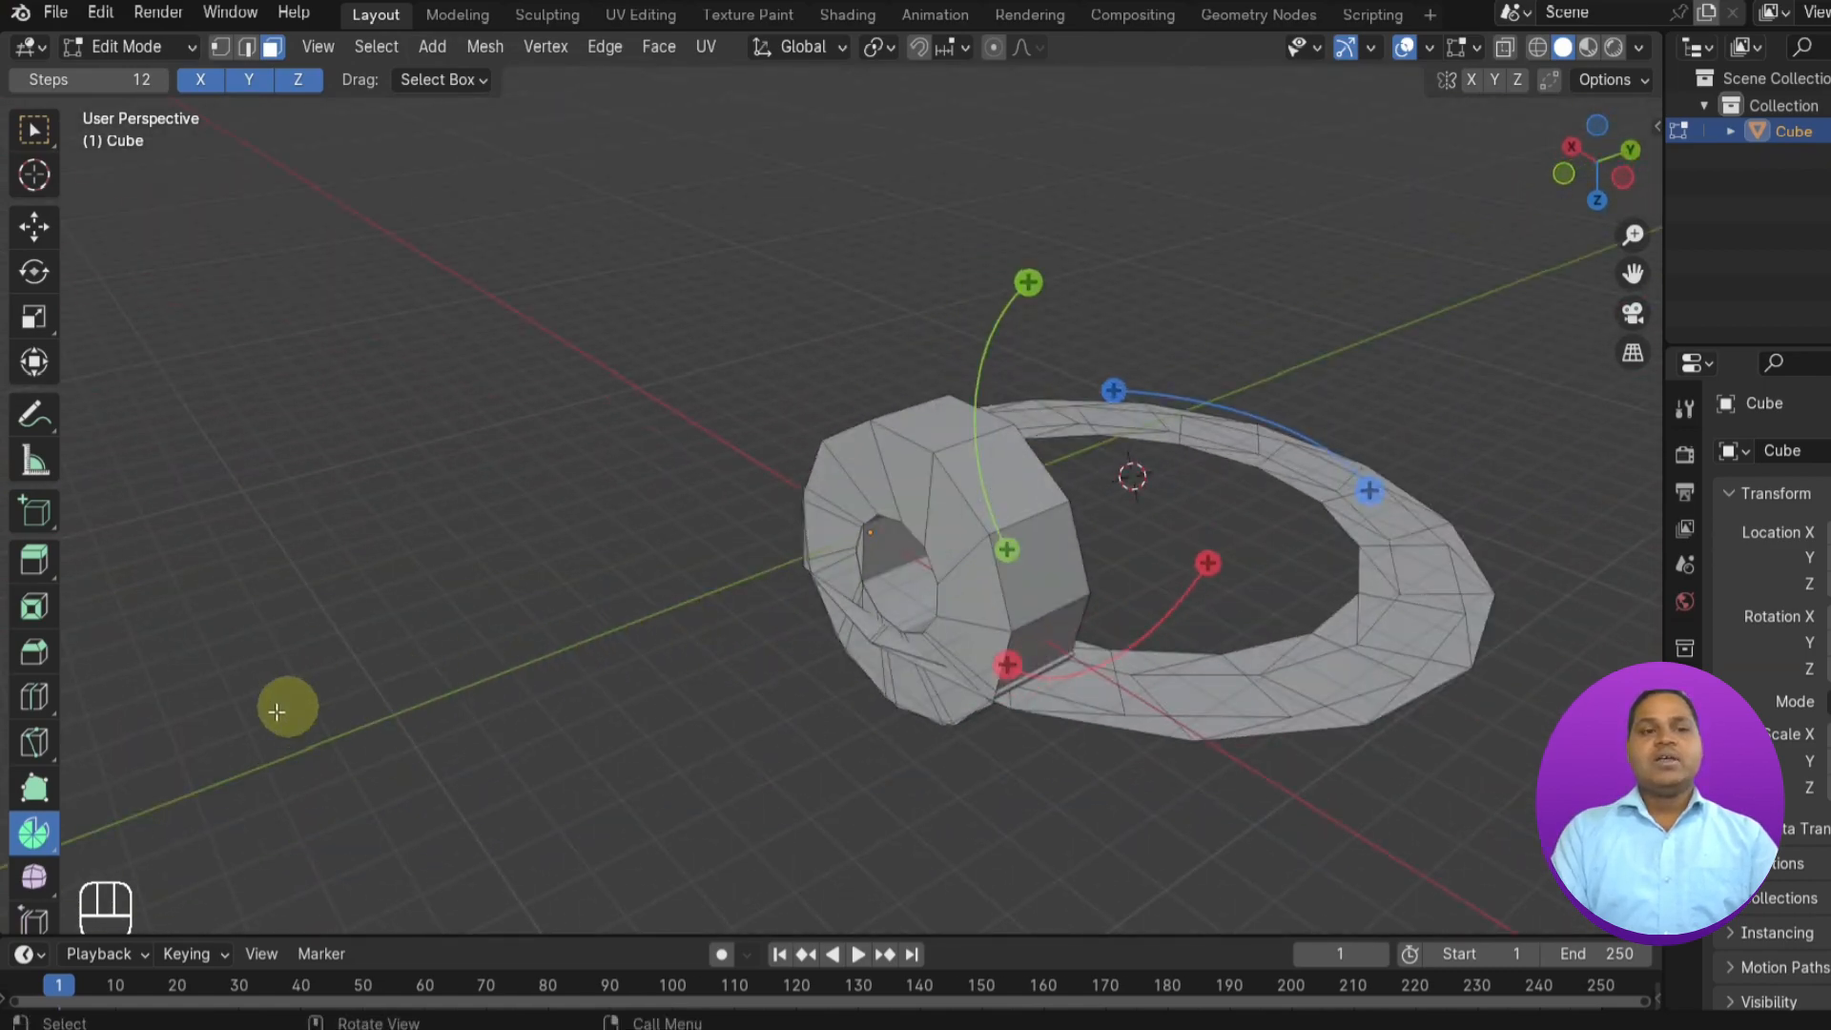
- Activate Spin Duplicates, then select the whole mesh and delete all of its faces
click(40, 843)
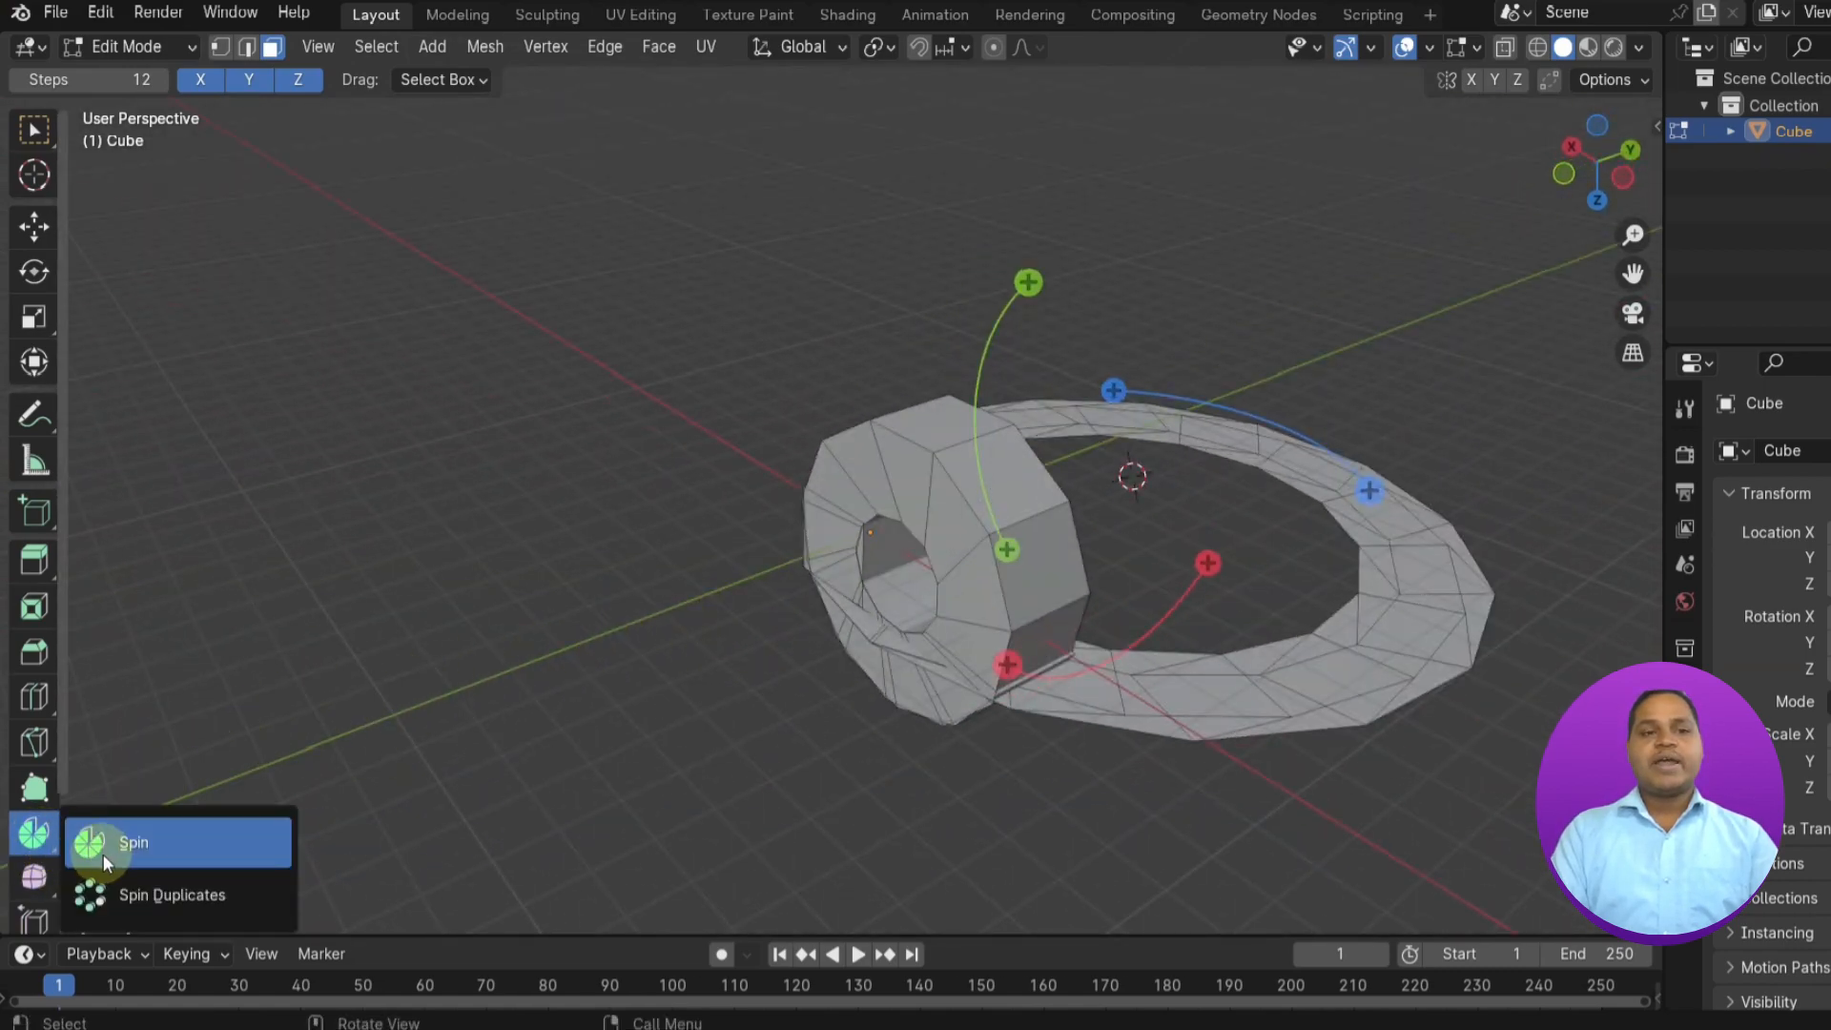
click(138, 892)
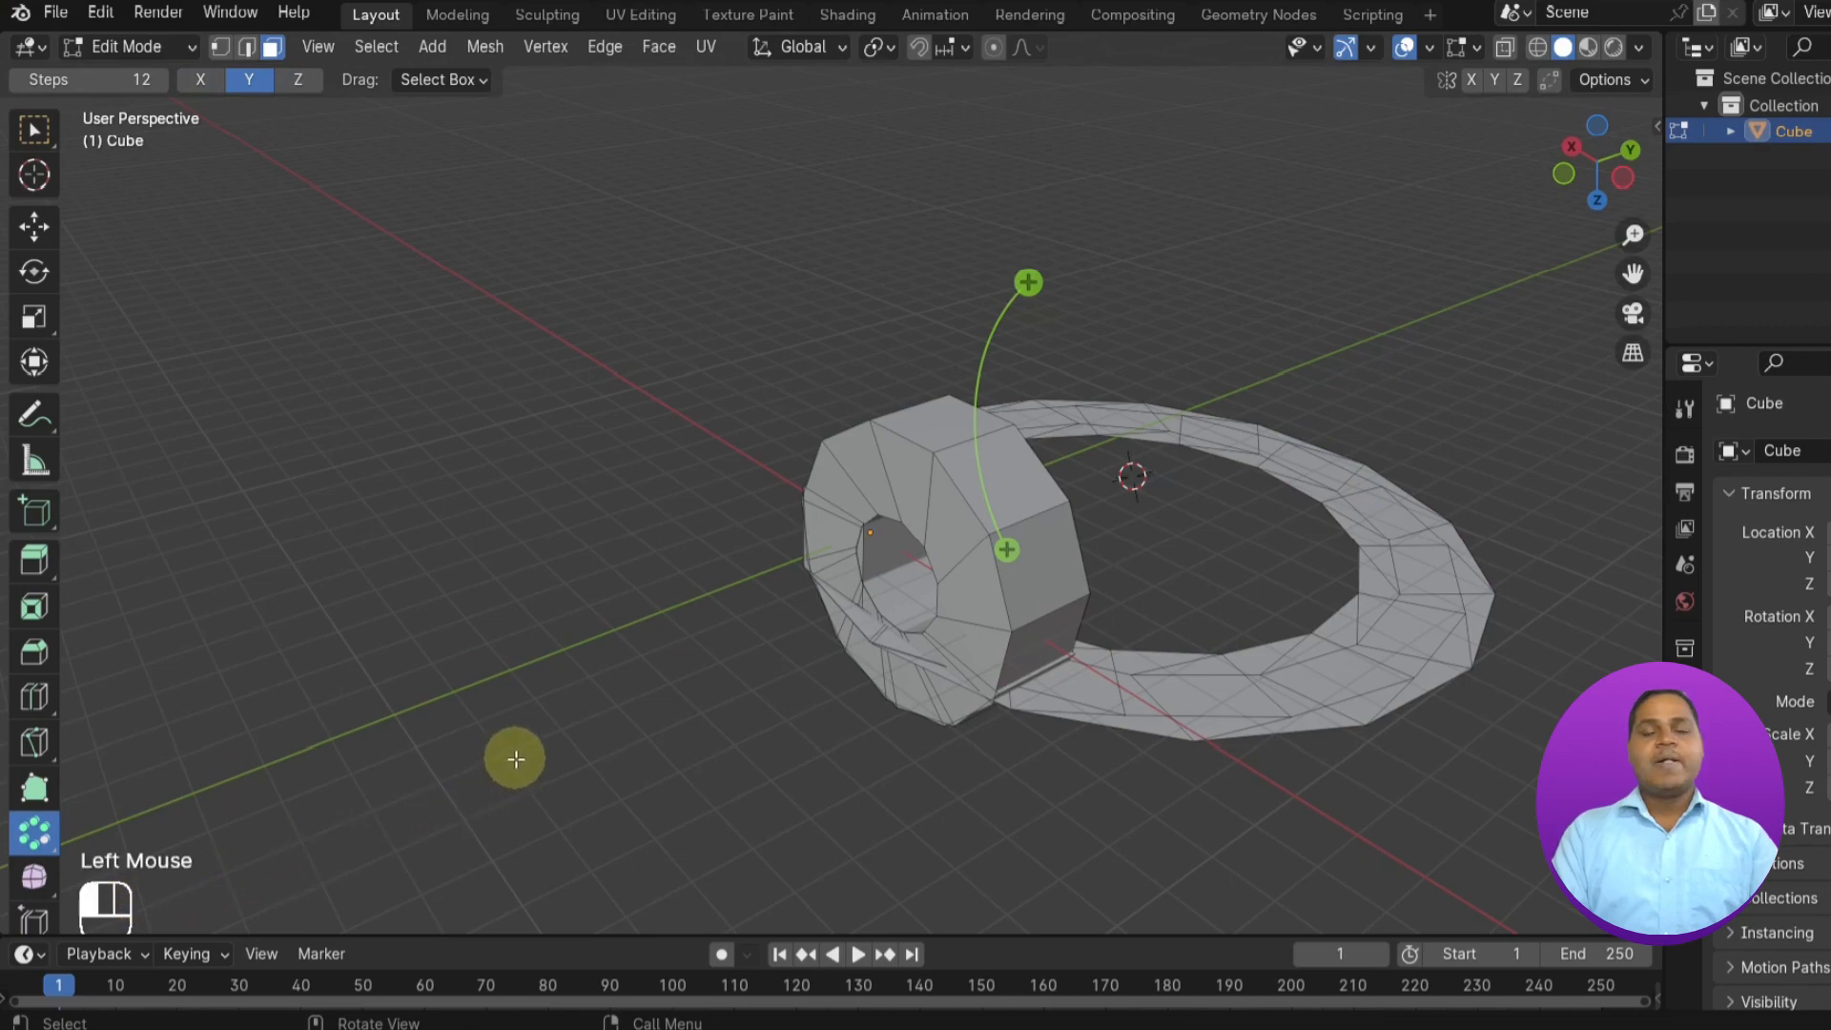
click(998, 575)
key(ctrl+a)
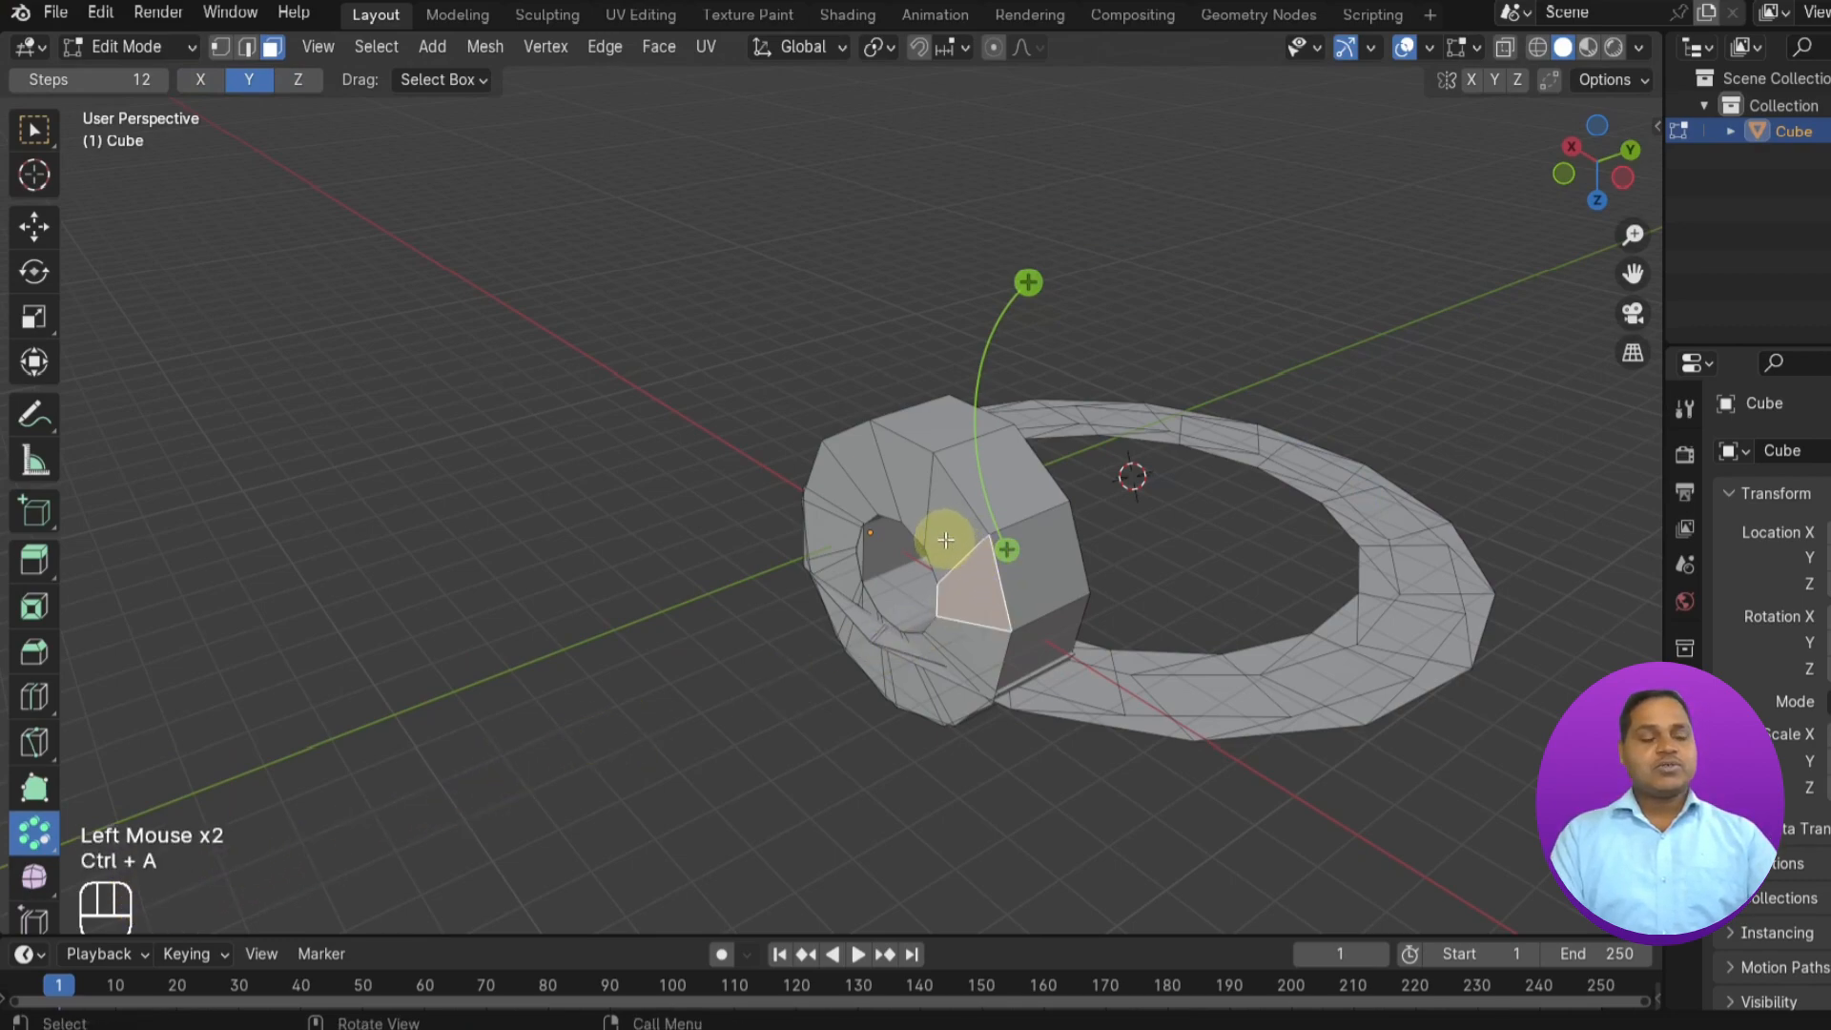
key(a)
key(Delete)
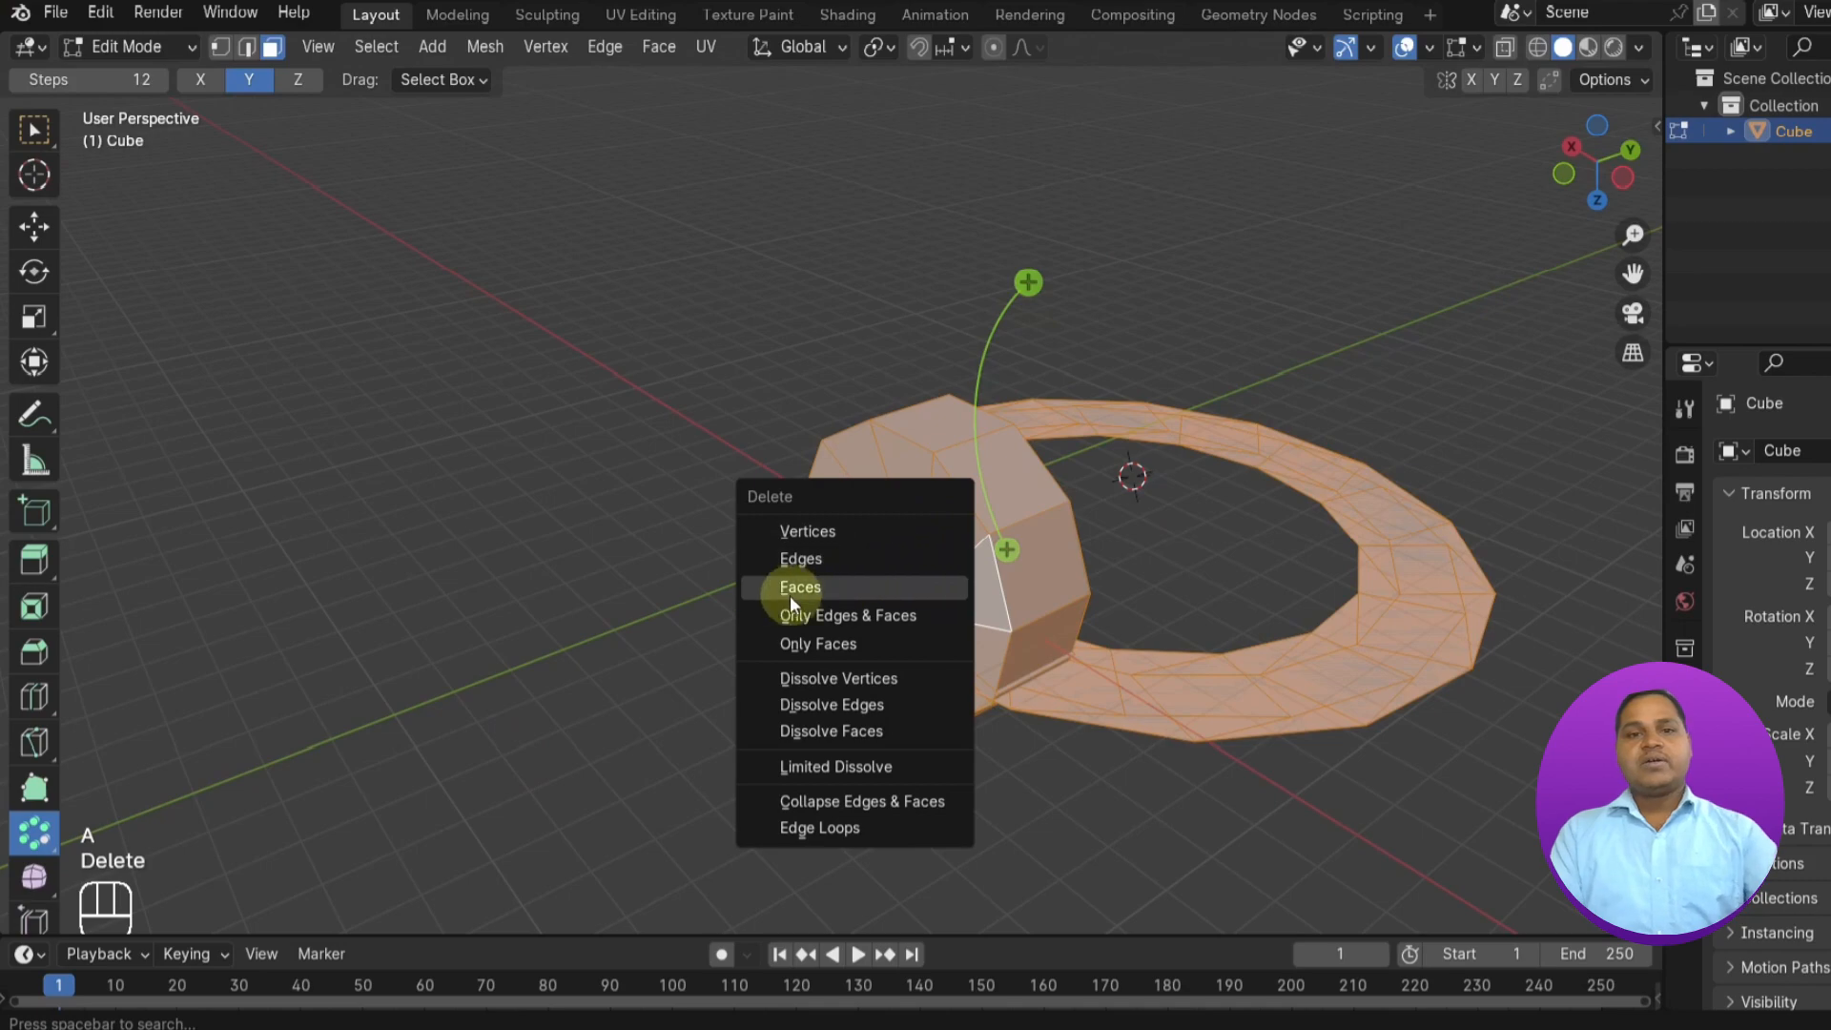
click(792, 585)
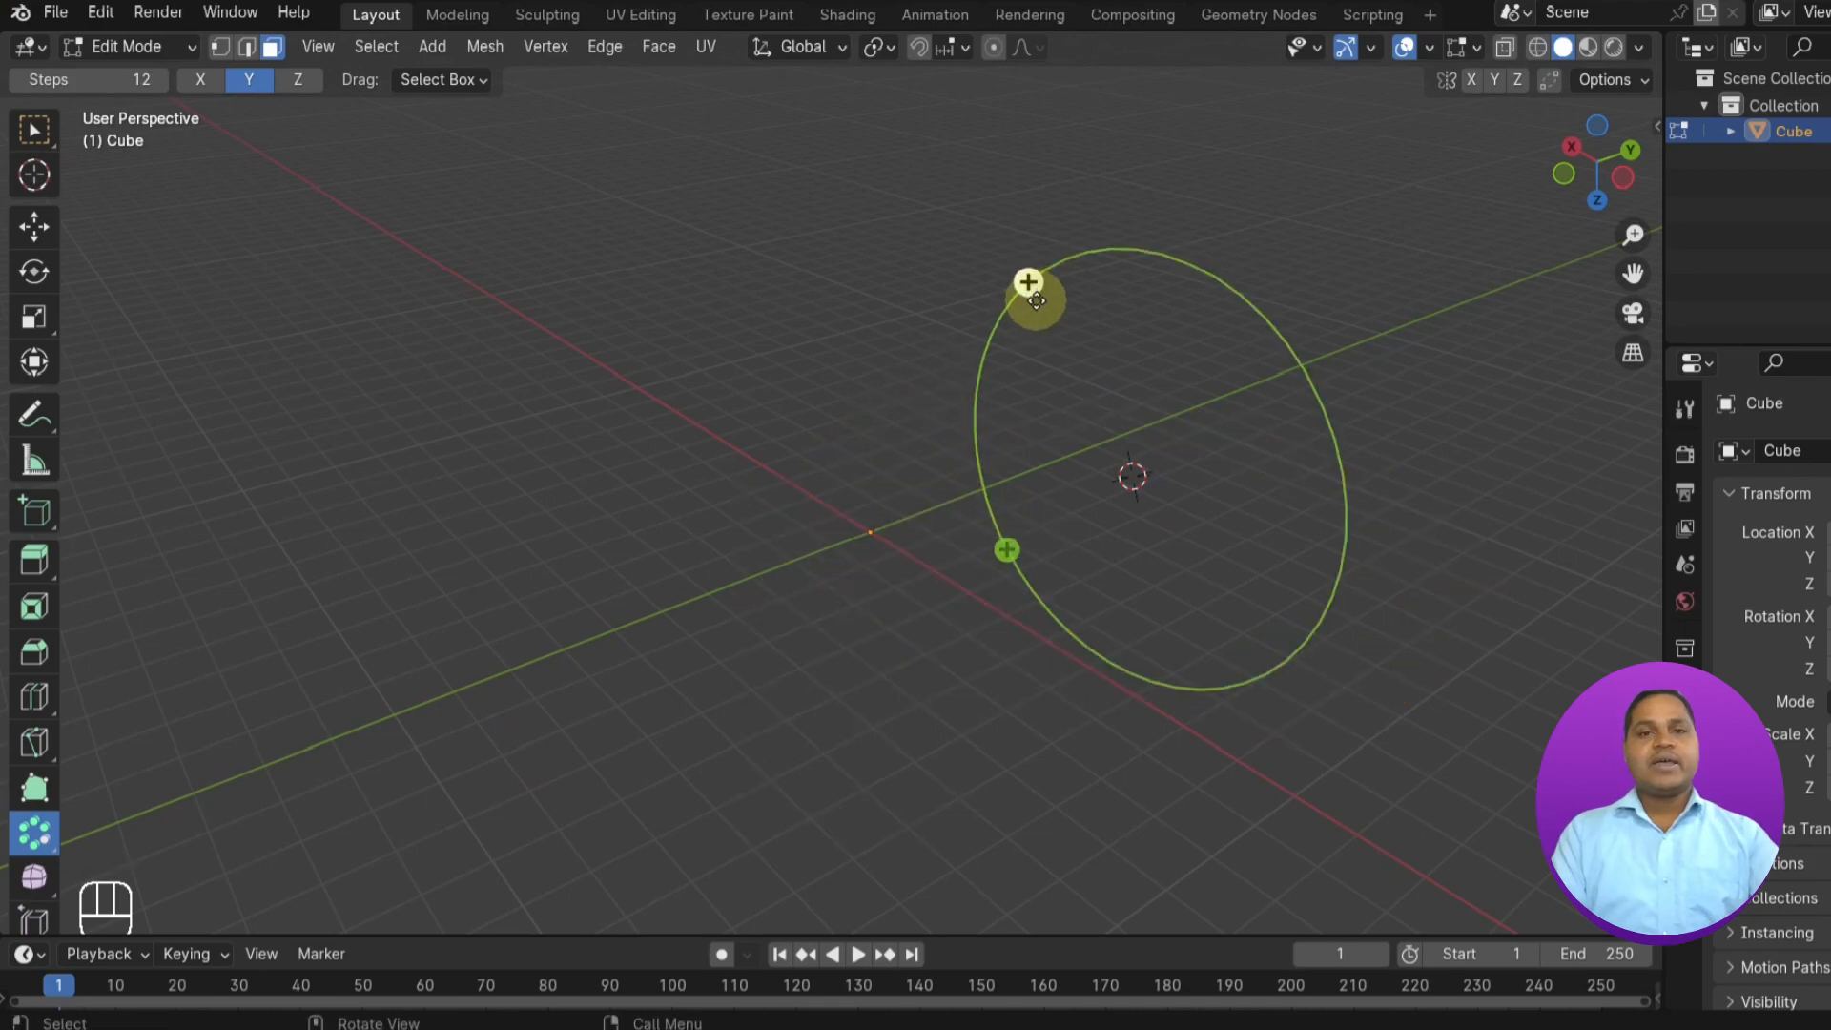
- Add a 2 m cube to the emptied mesh at the 3D cursor
drag(1042, 287, 791, 392)
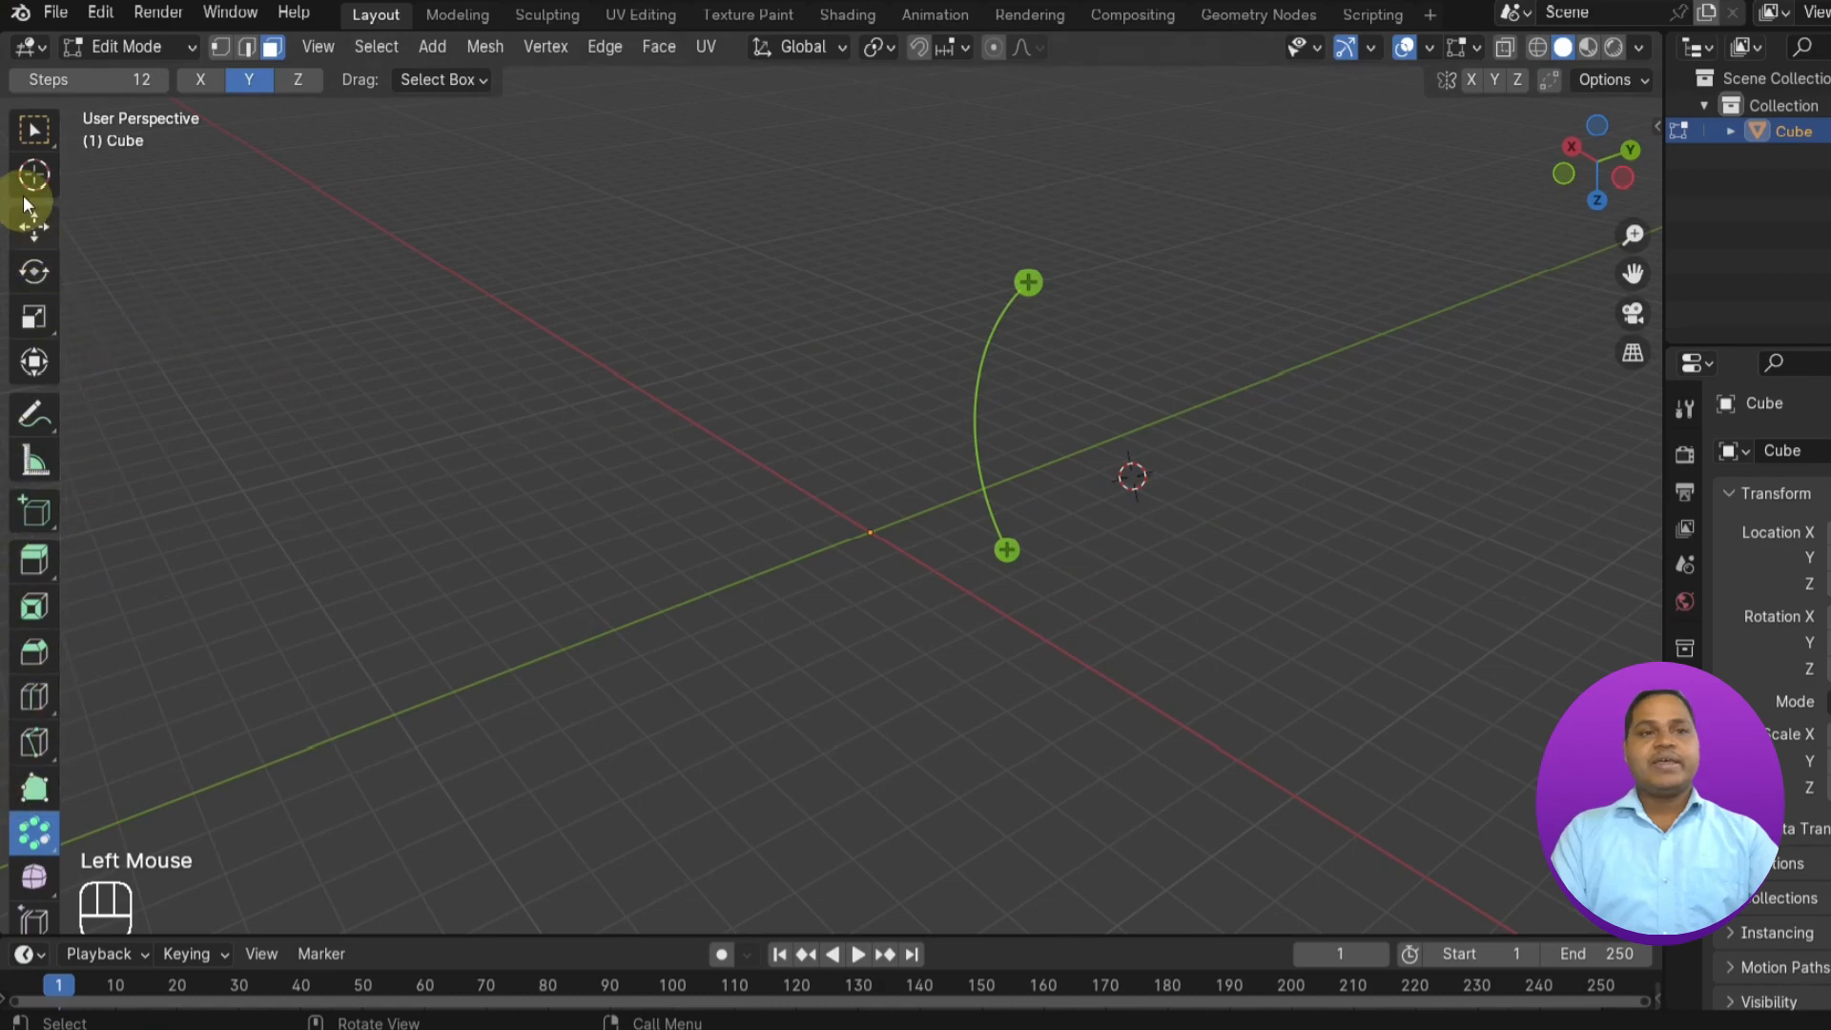
key(shift+a)
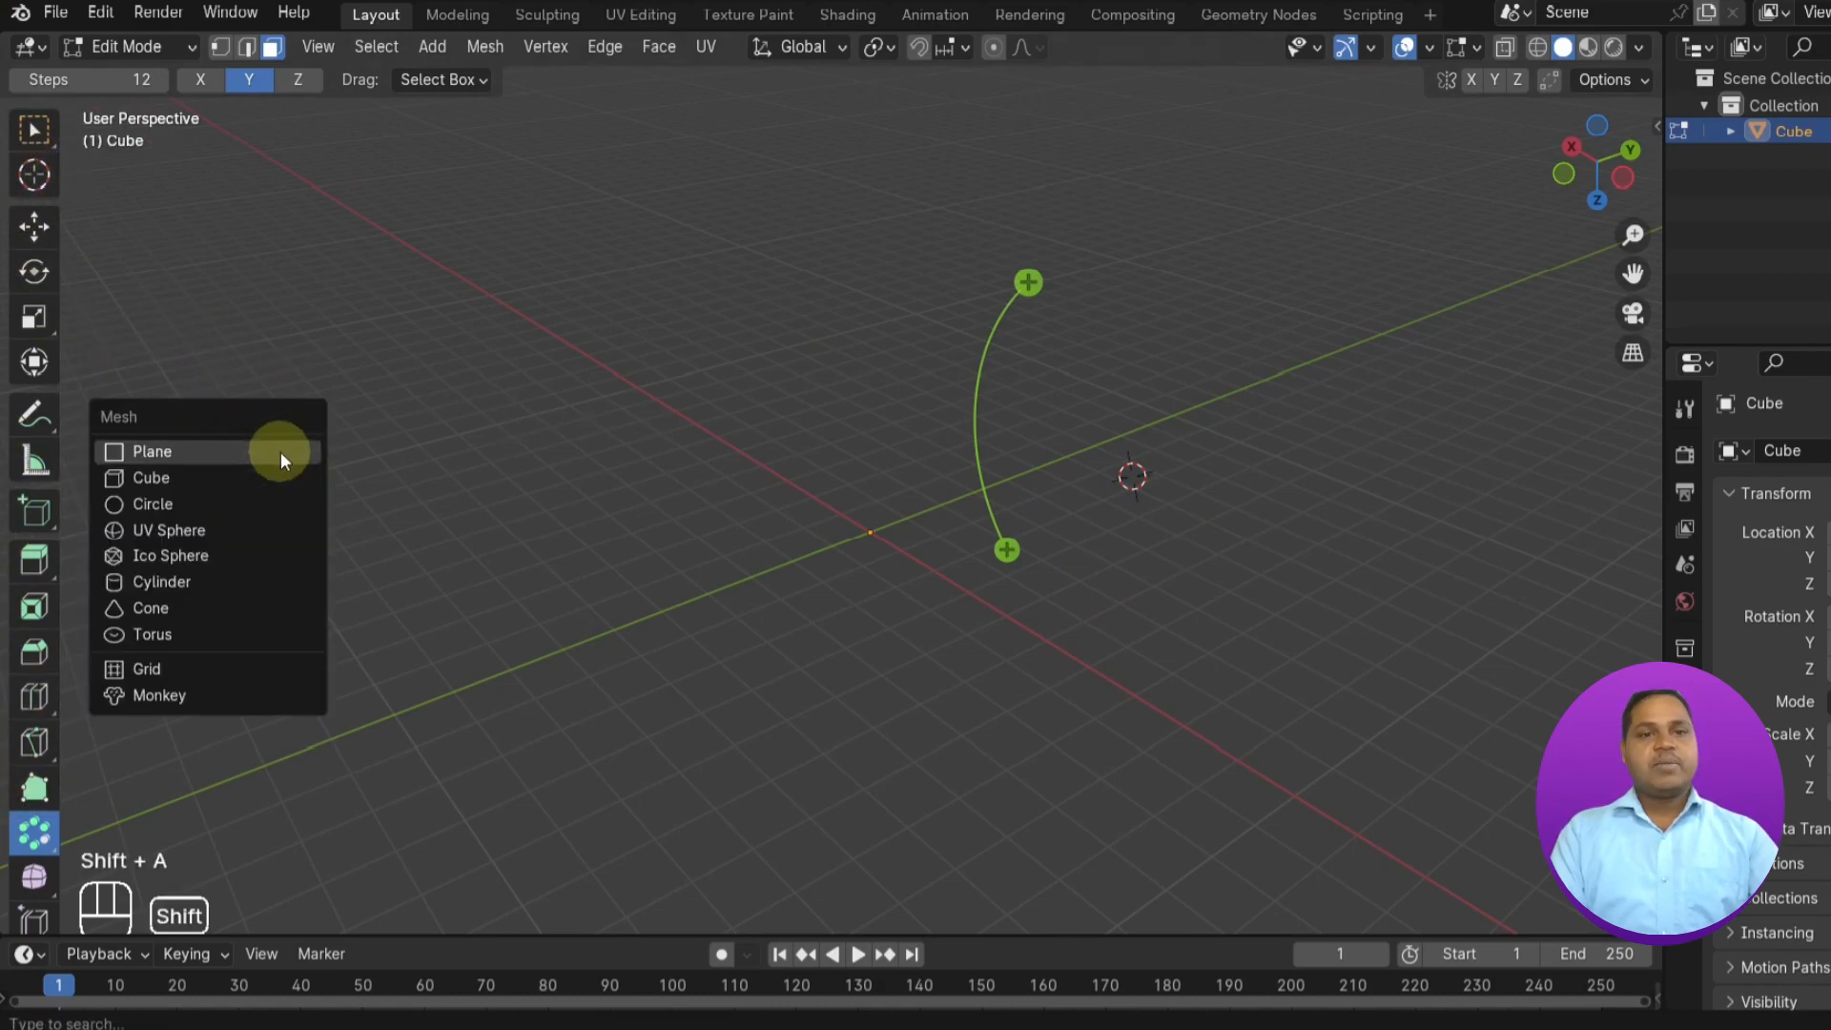
click(164, 478)
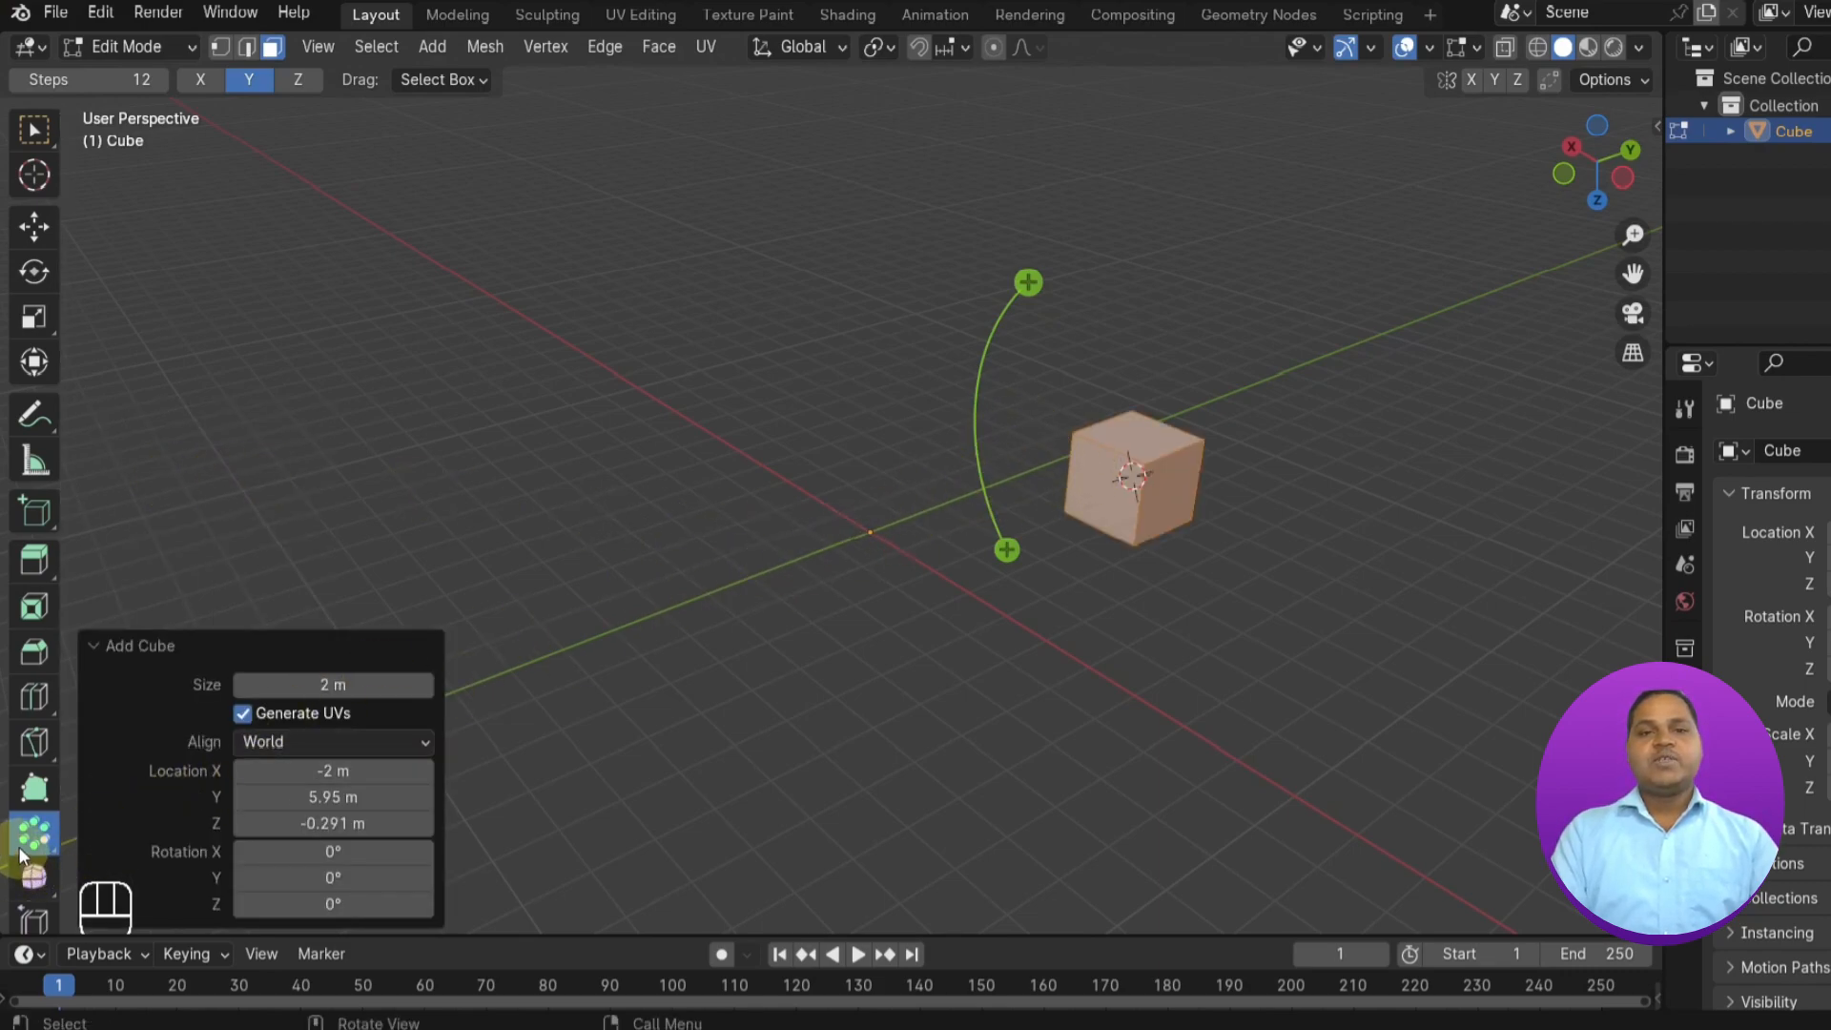
- Reactivate the Spin Duplicates tool and set its spin axis to Z only
click(26, 191)
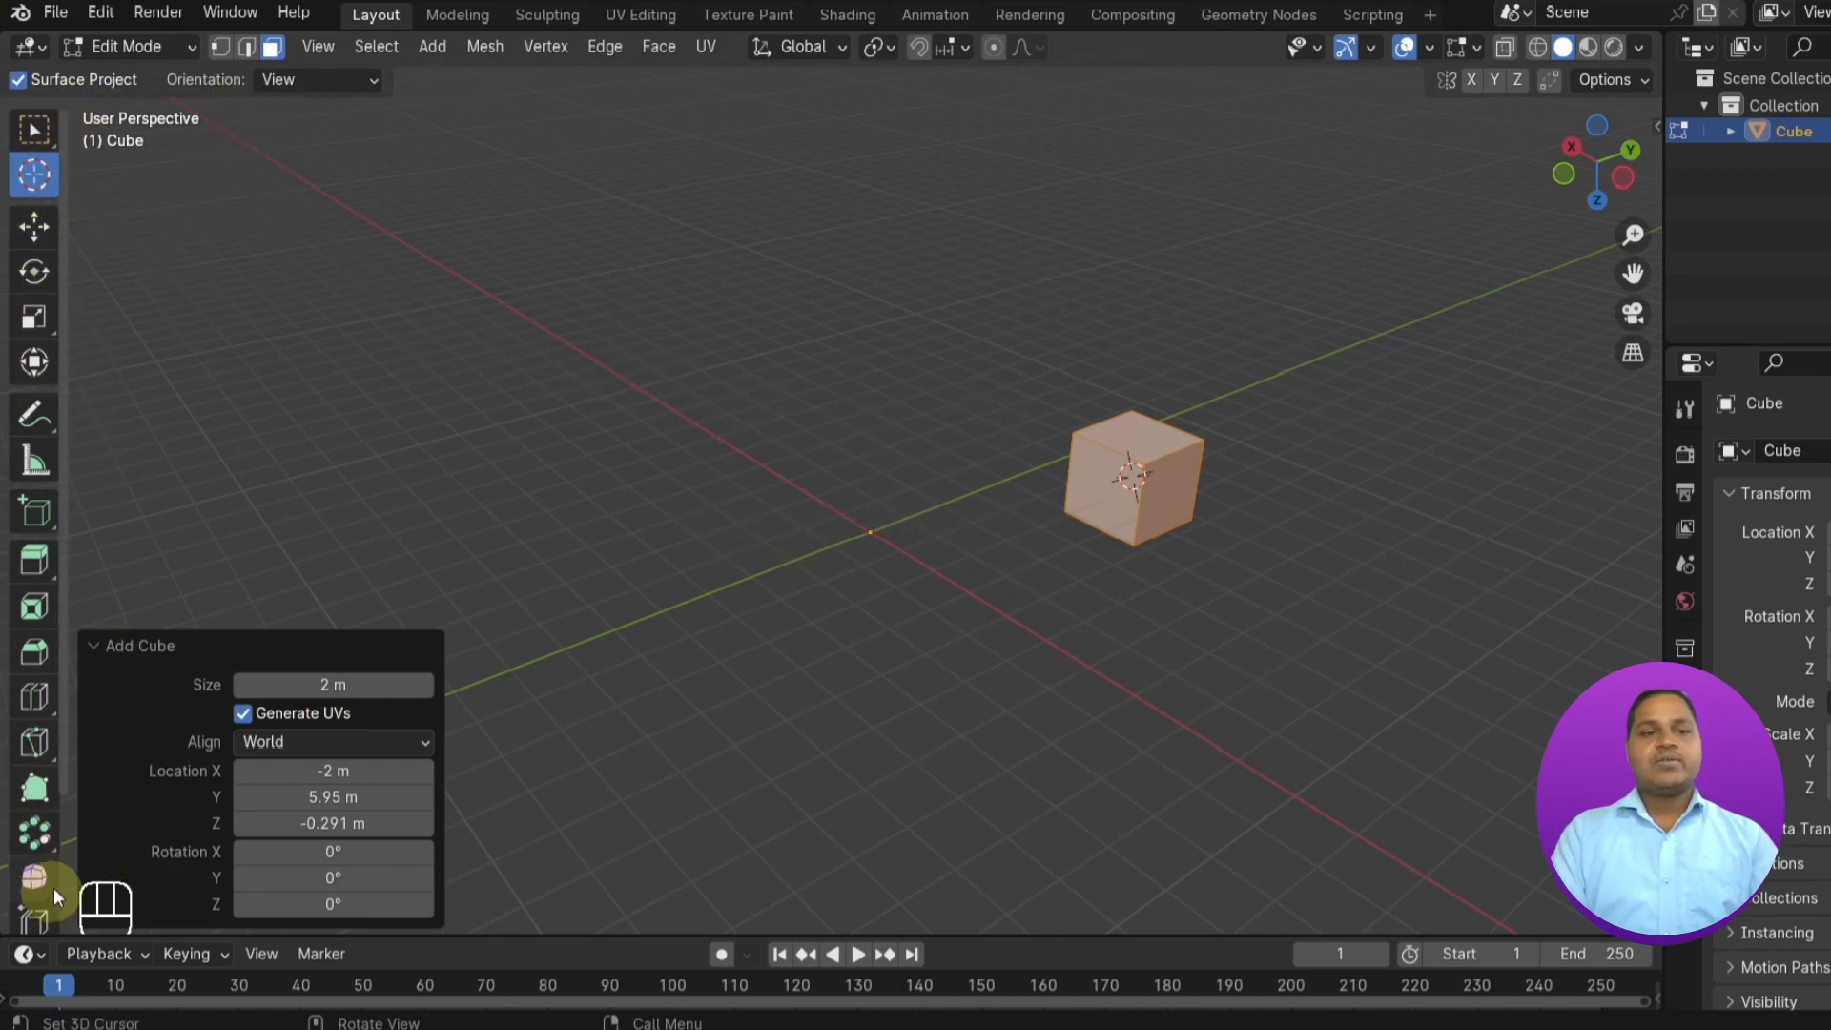
click(33, 834)
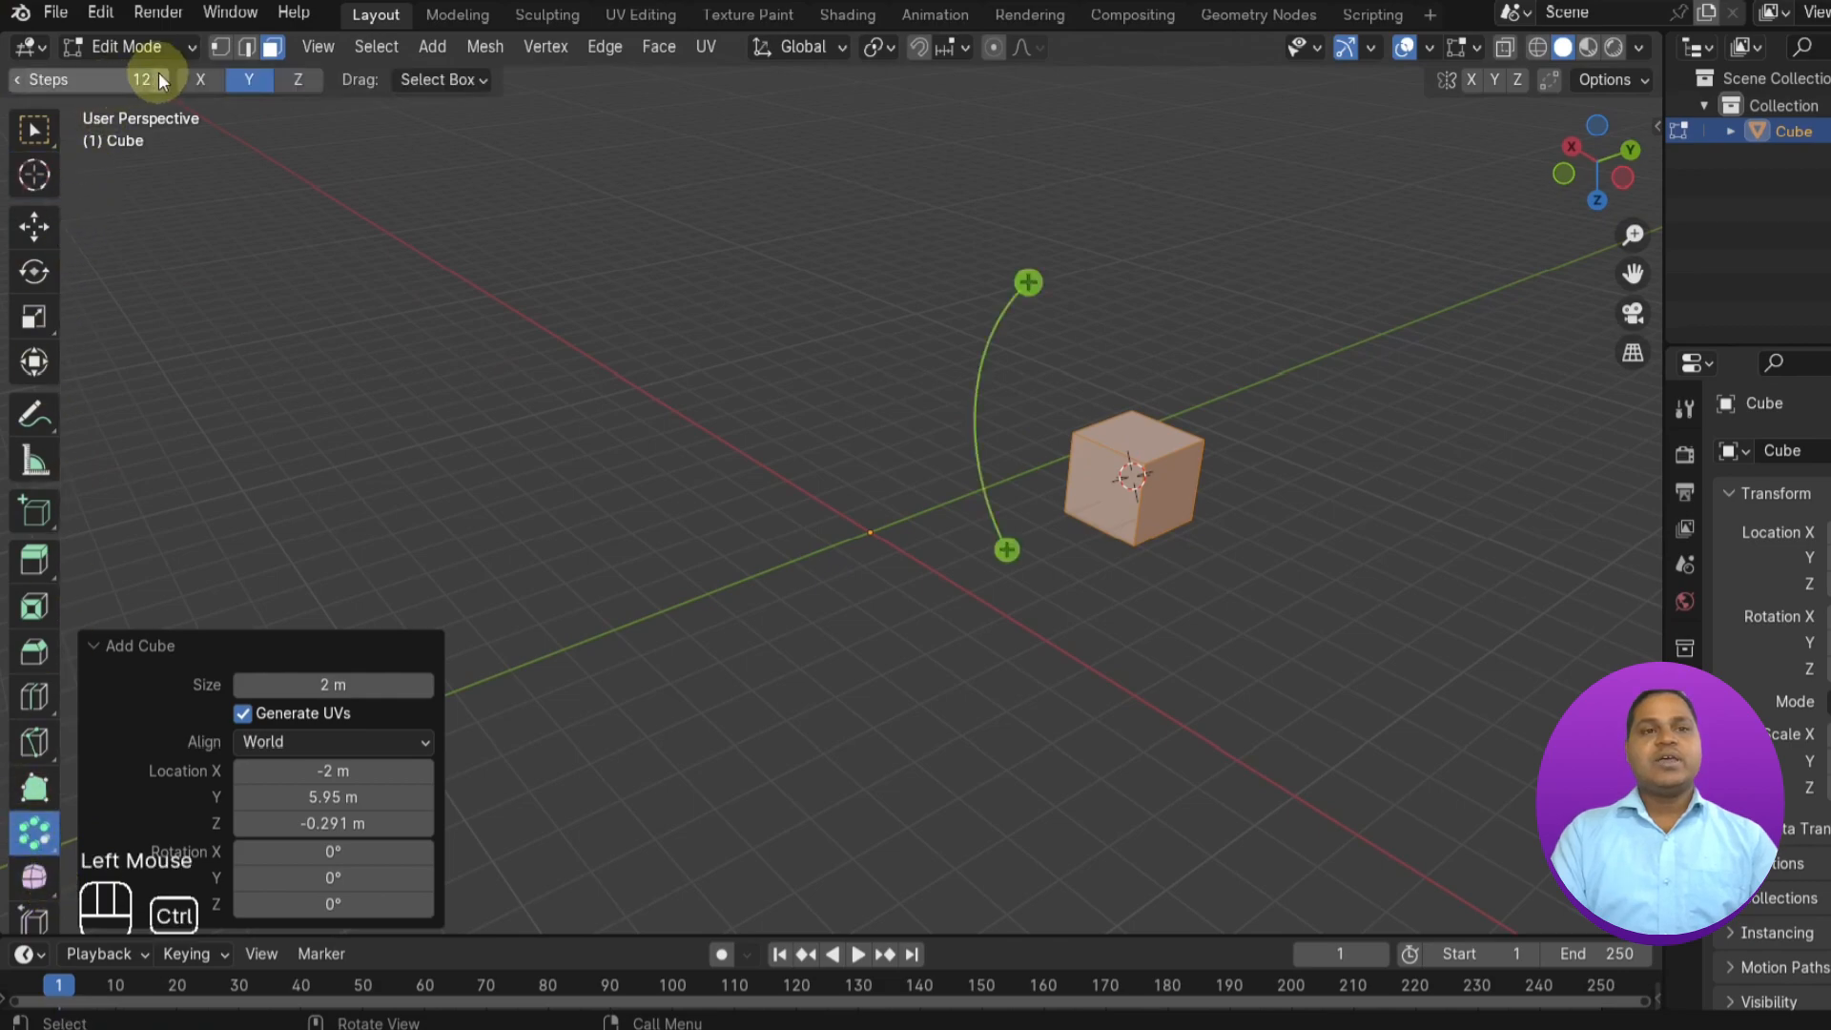
click(195, 79)
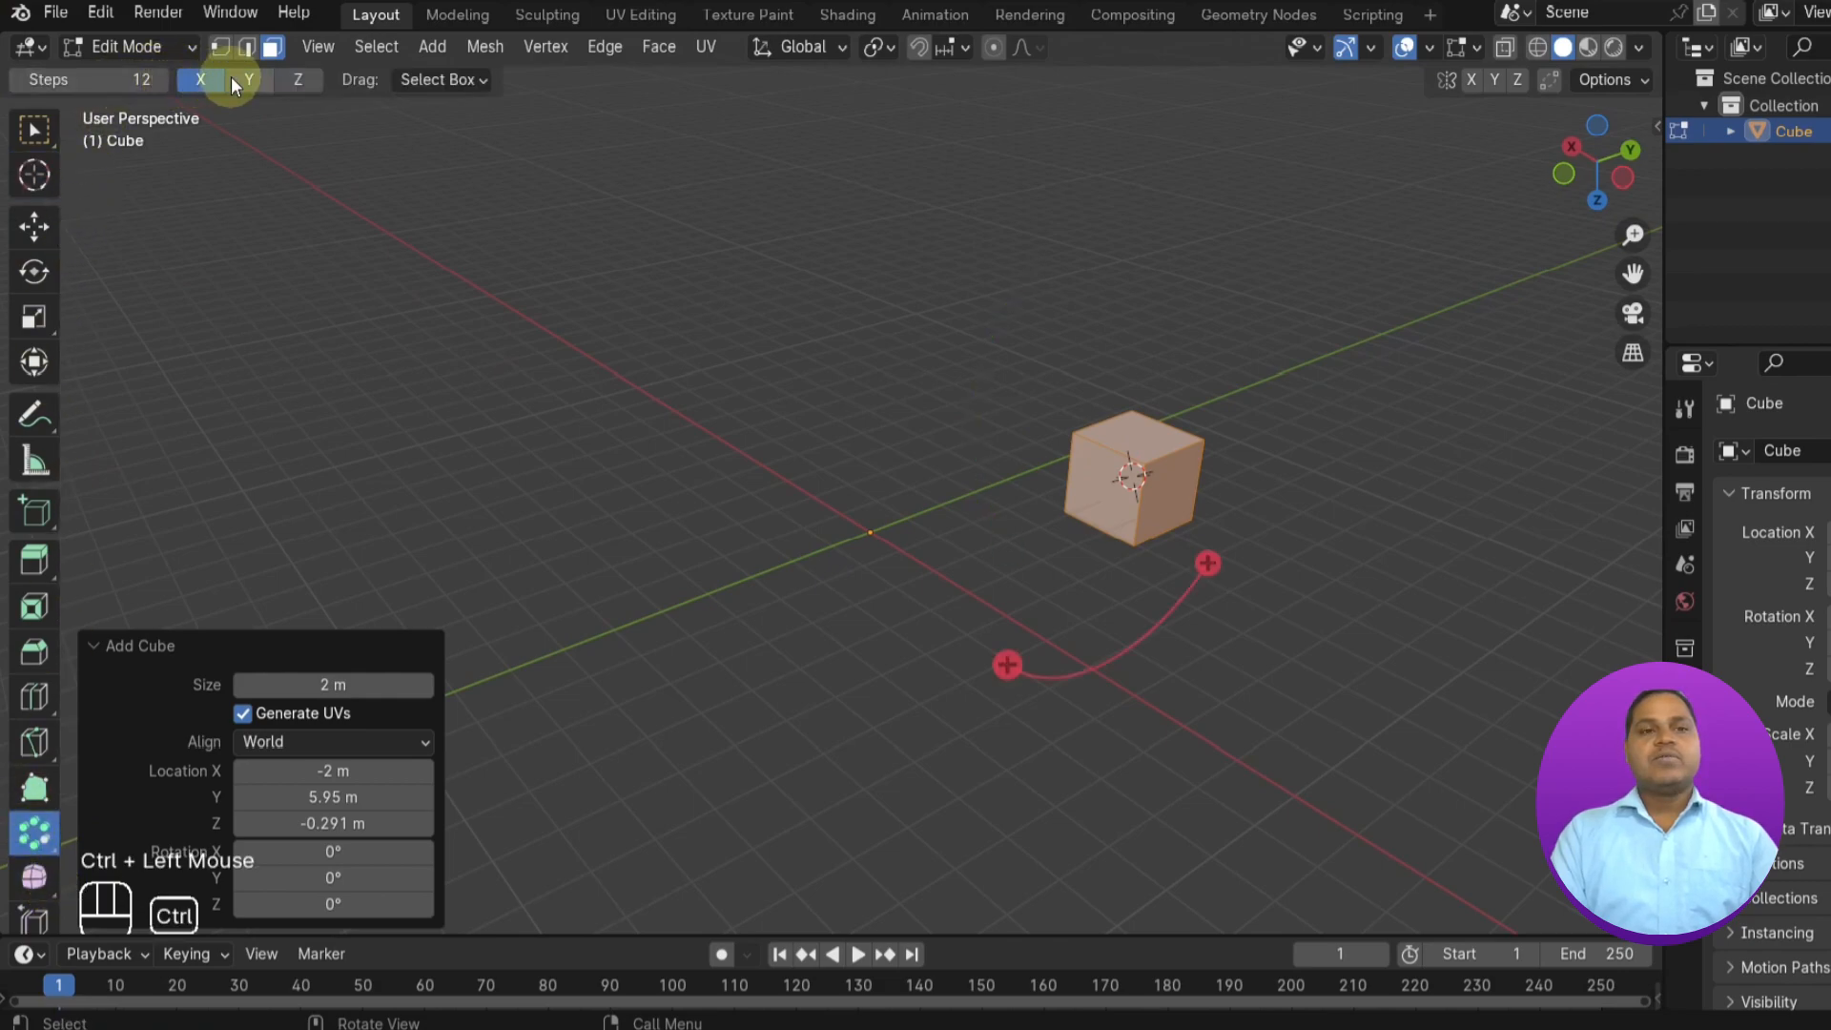
click(297, 80)
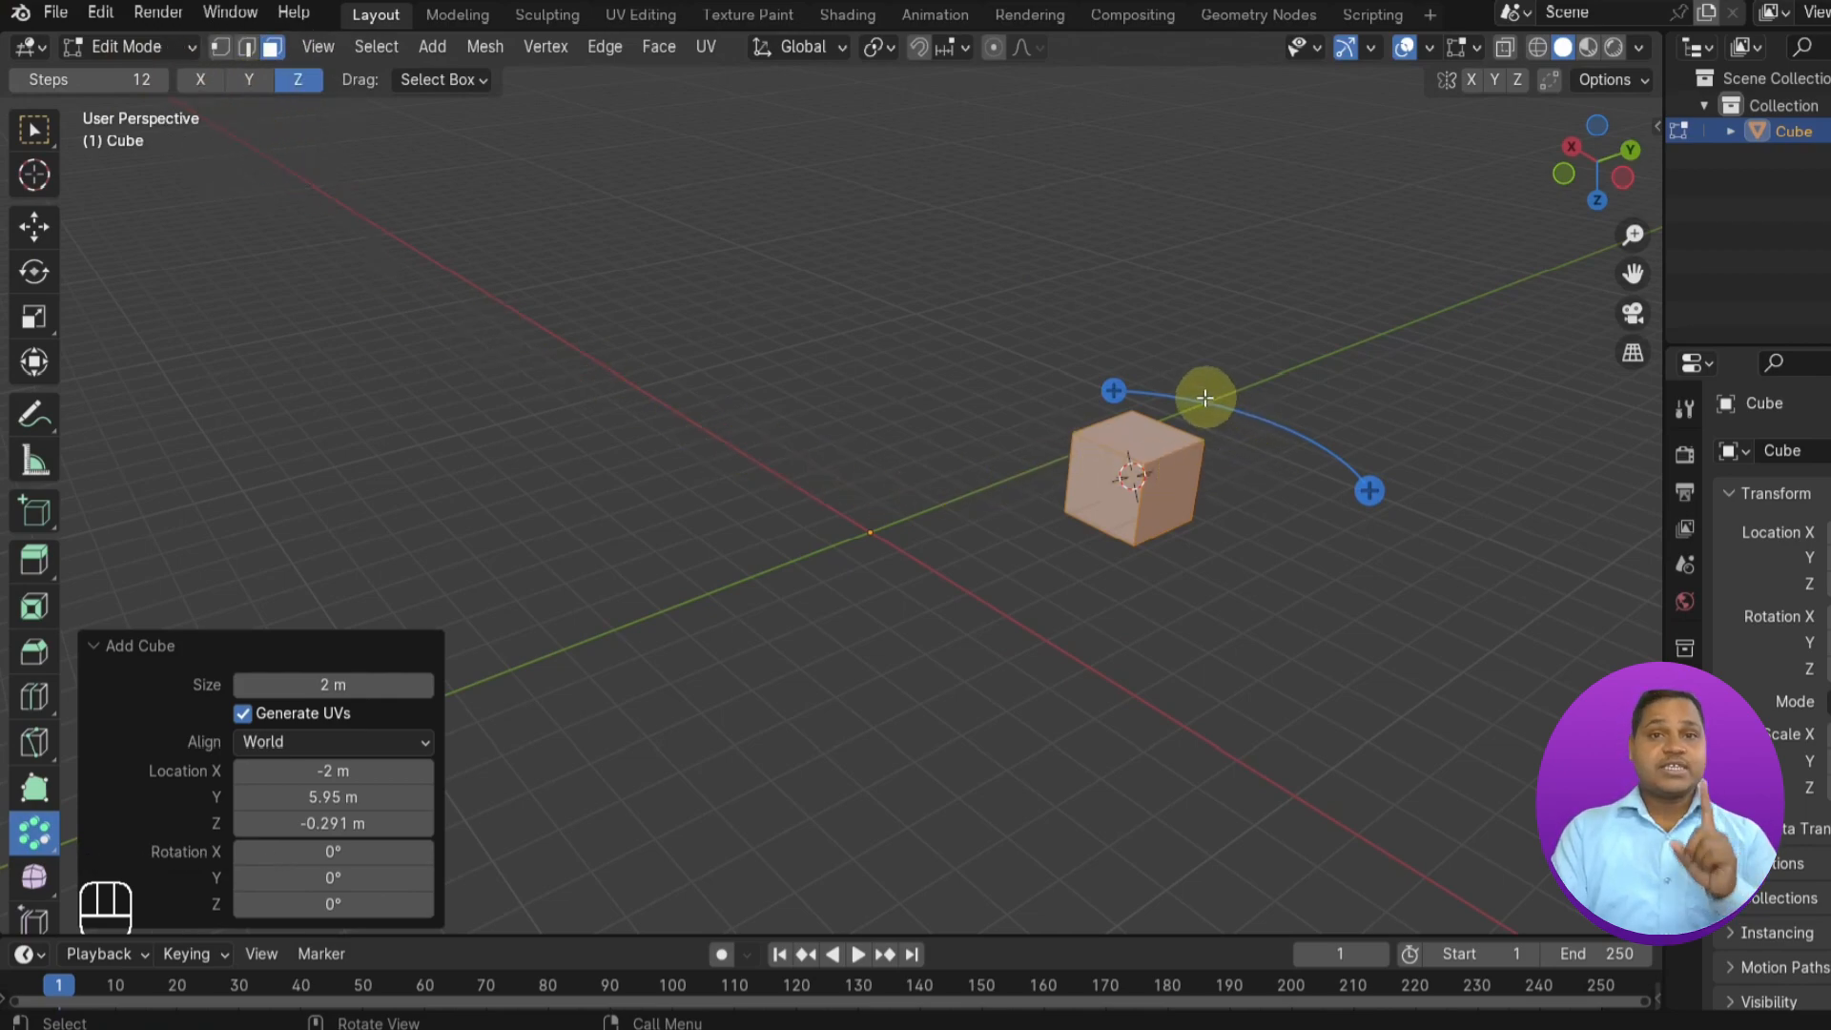
- Try to spin the whole cube 360° about the Z axis with Spin Duplicates
click(827, 784)
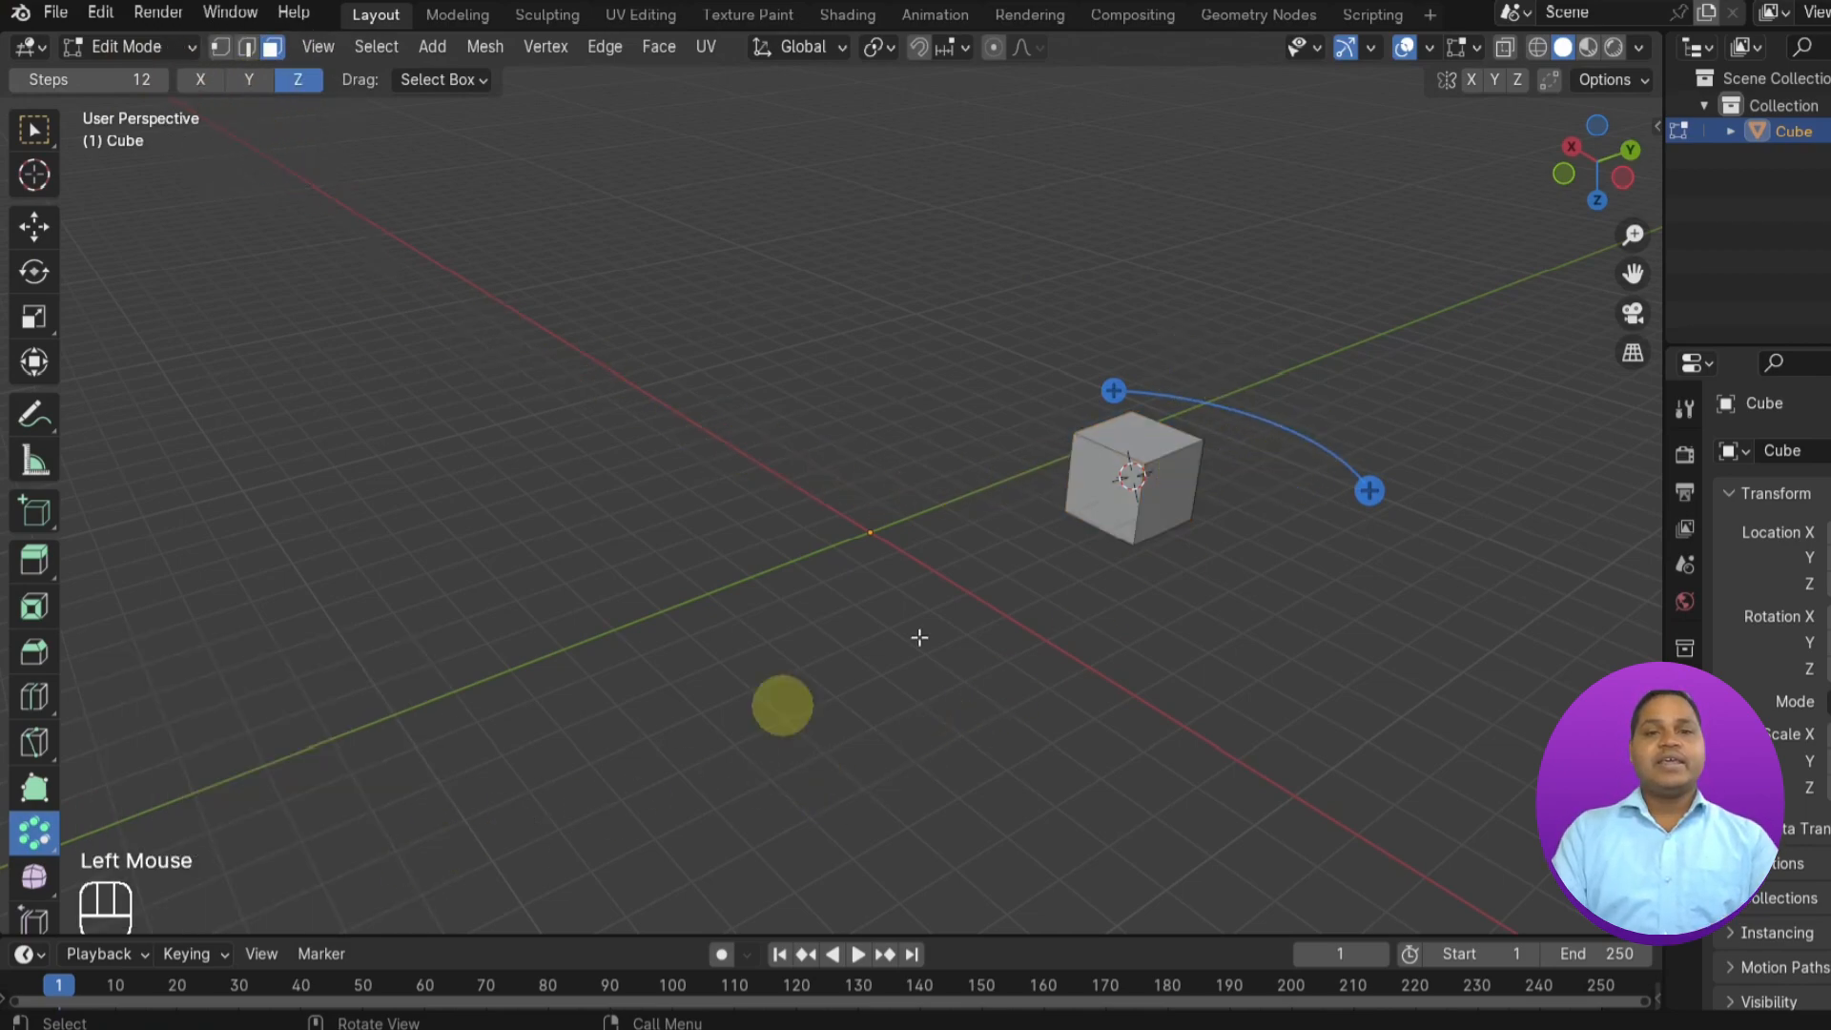
double_click(1135, 461)
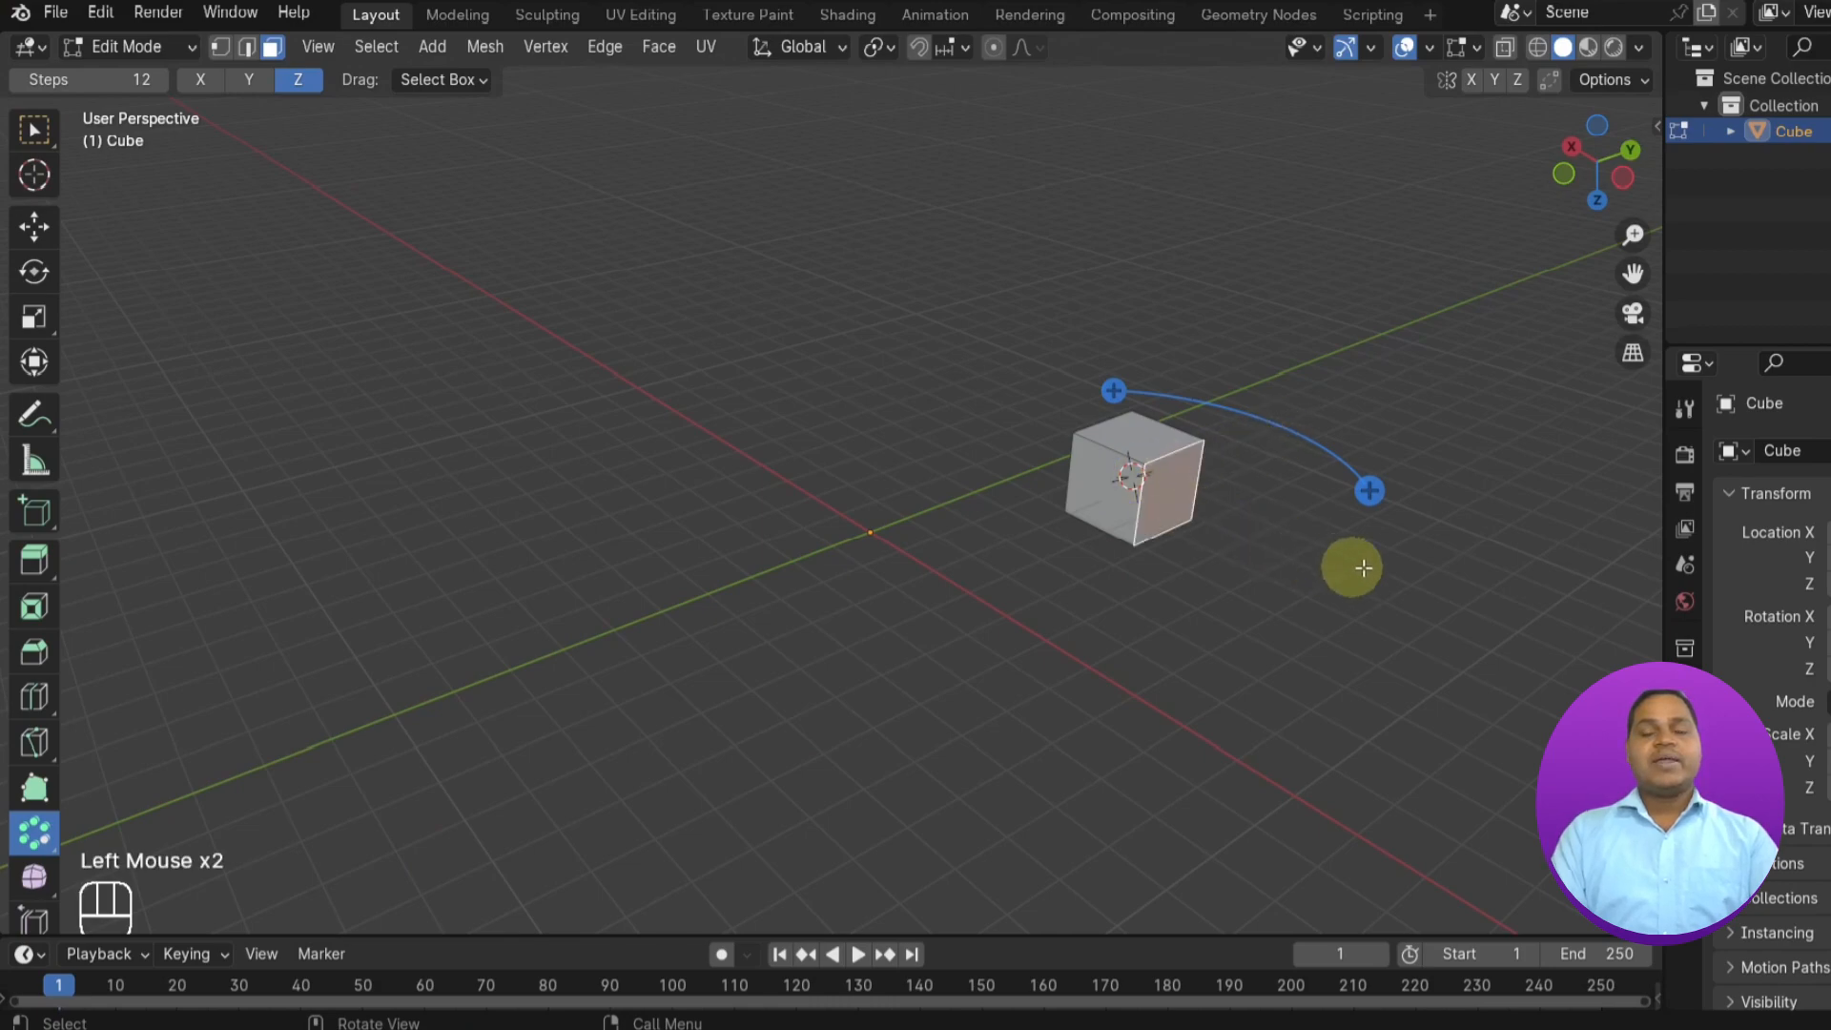
middle_drag(1402, 540, 1153, 483)
key(a)
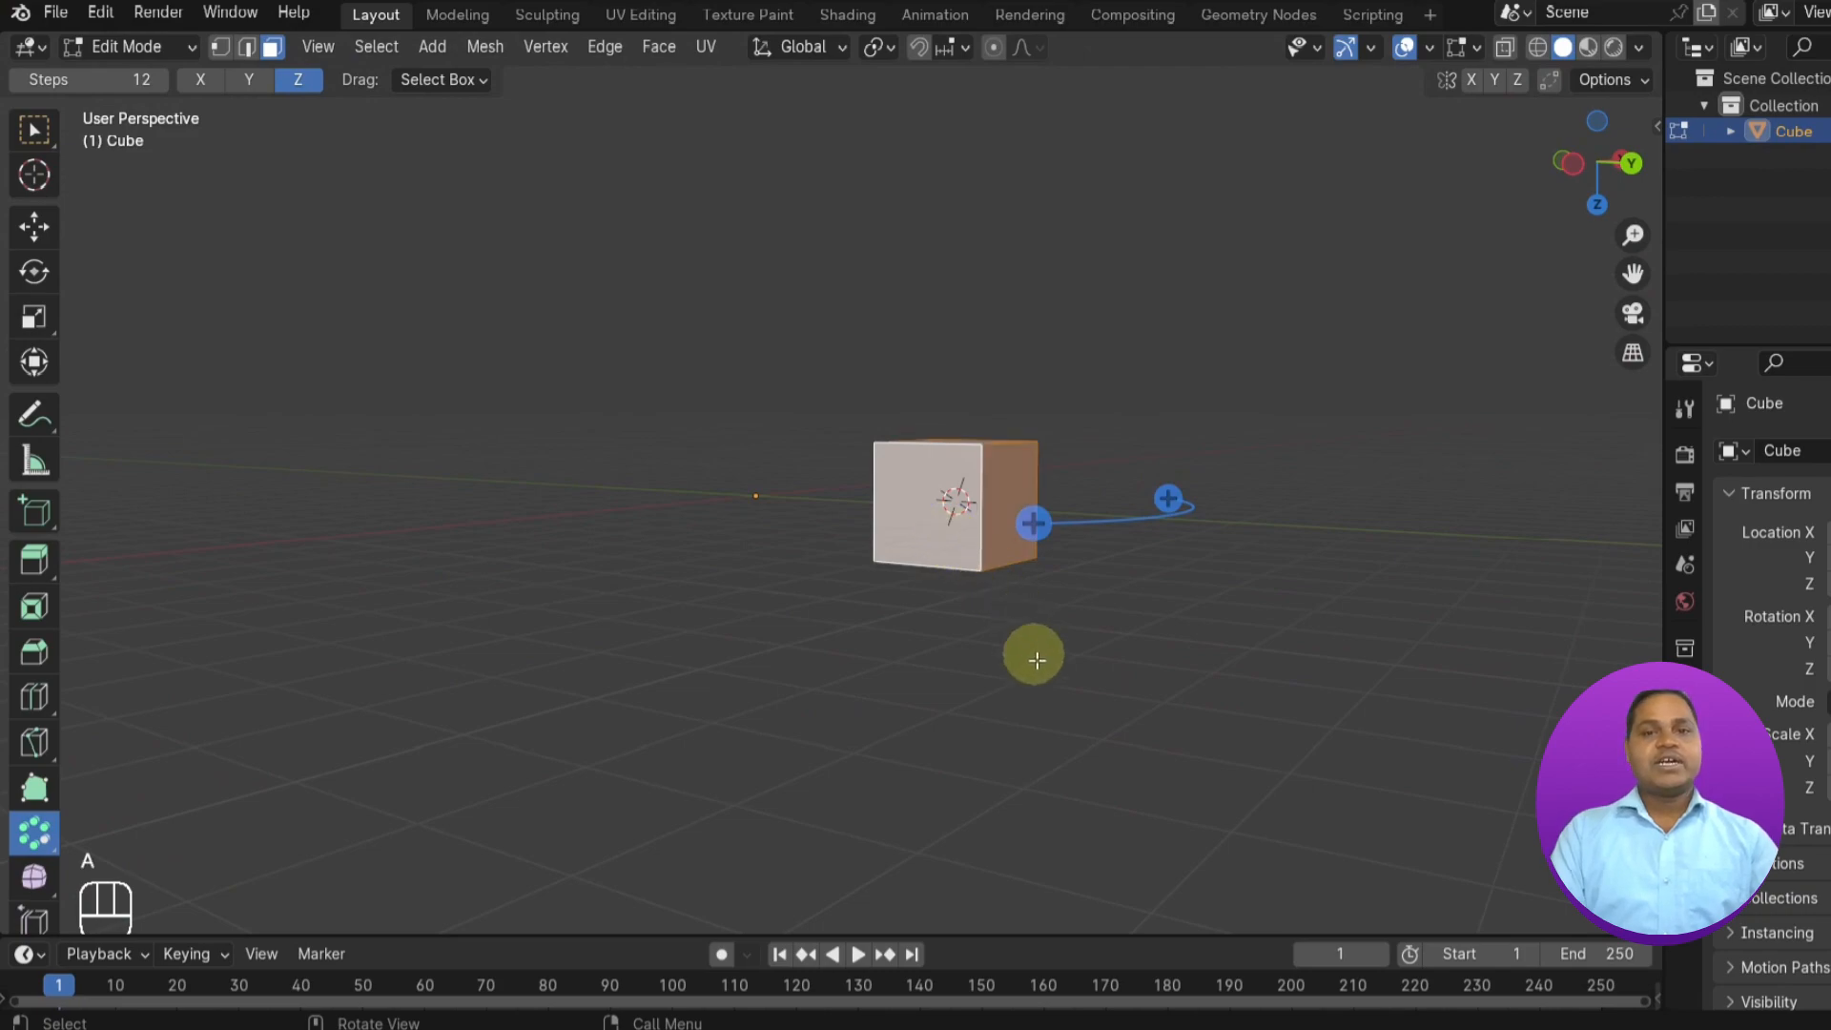
click(1123, 519)
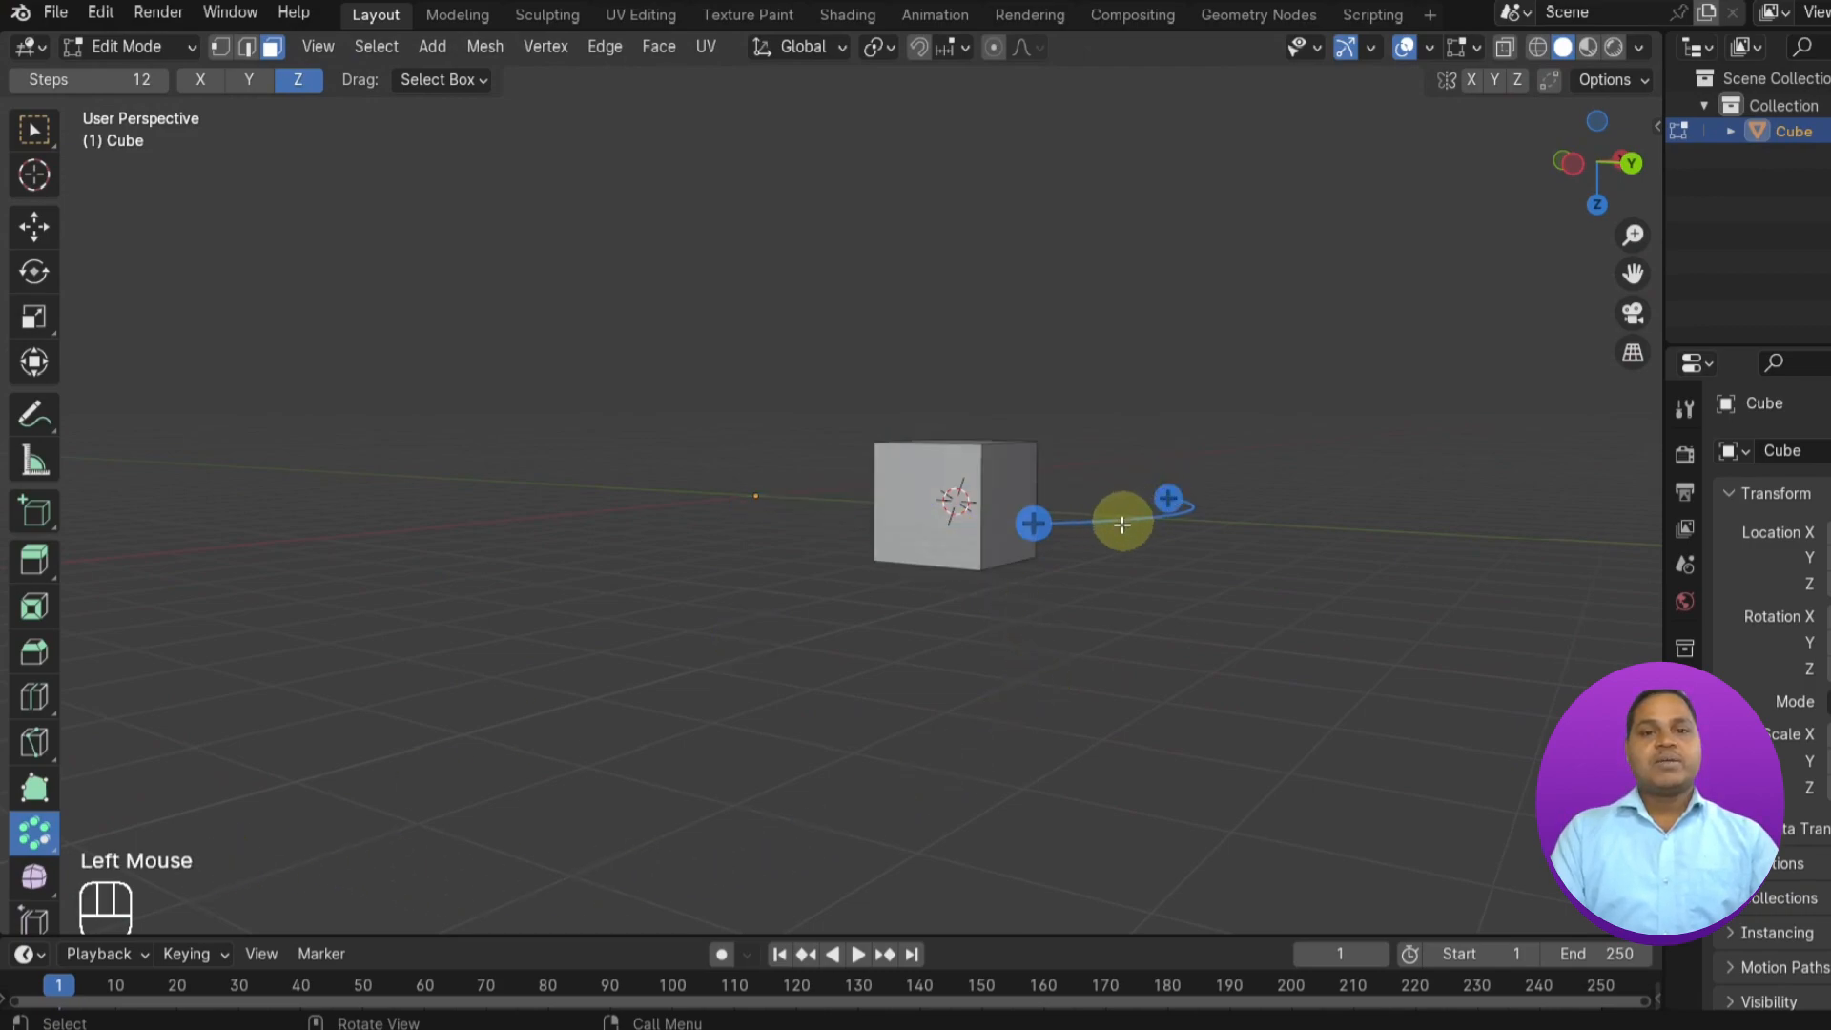
click(1034, 522)
middle_drag(1234, 712, 1328, 747)
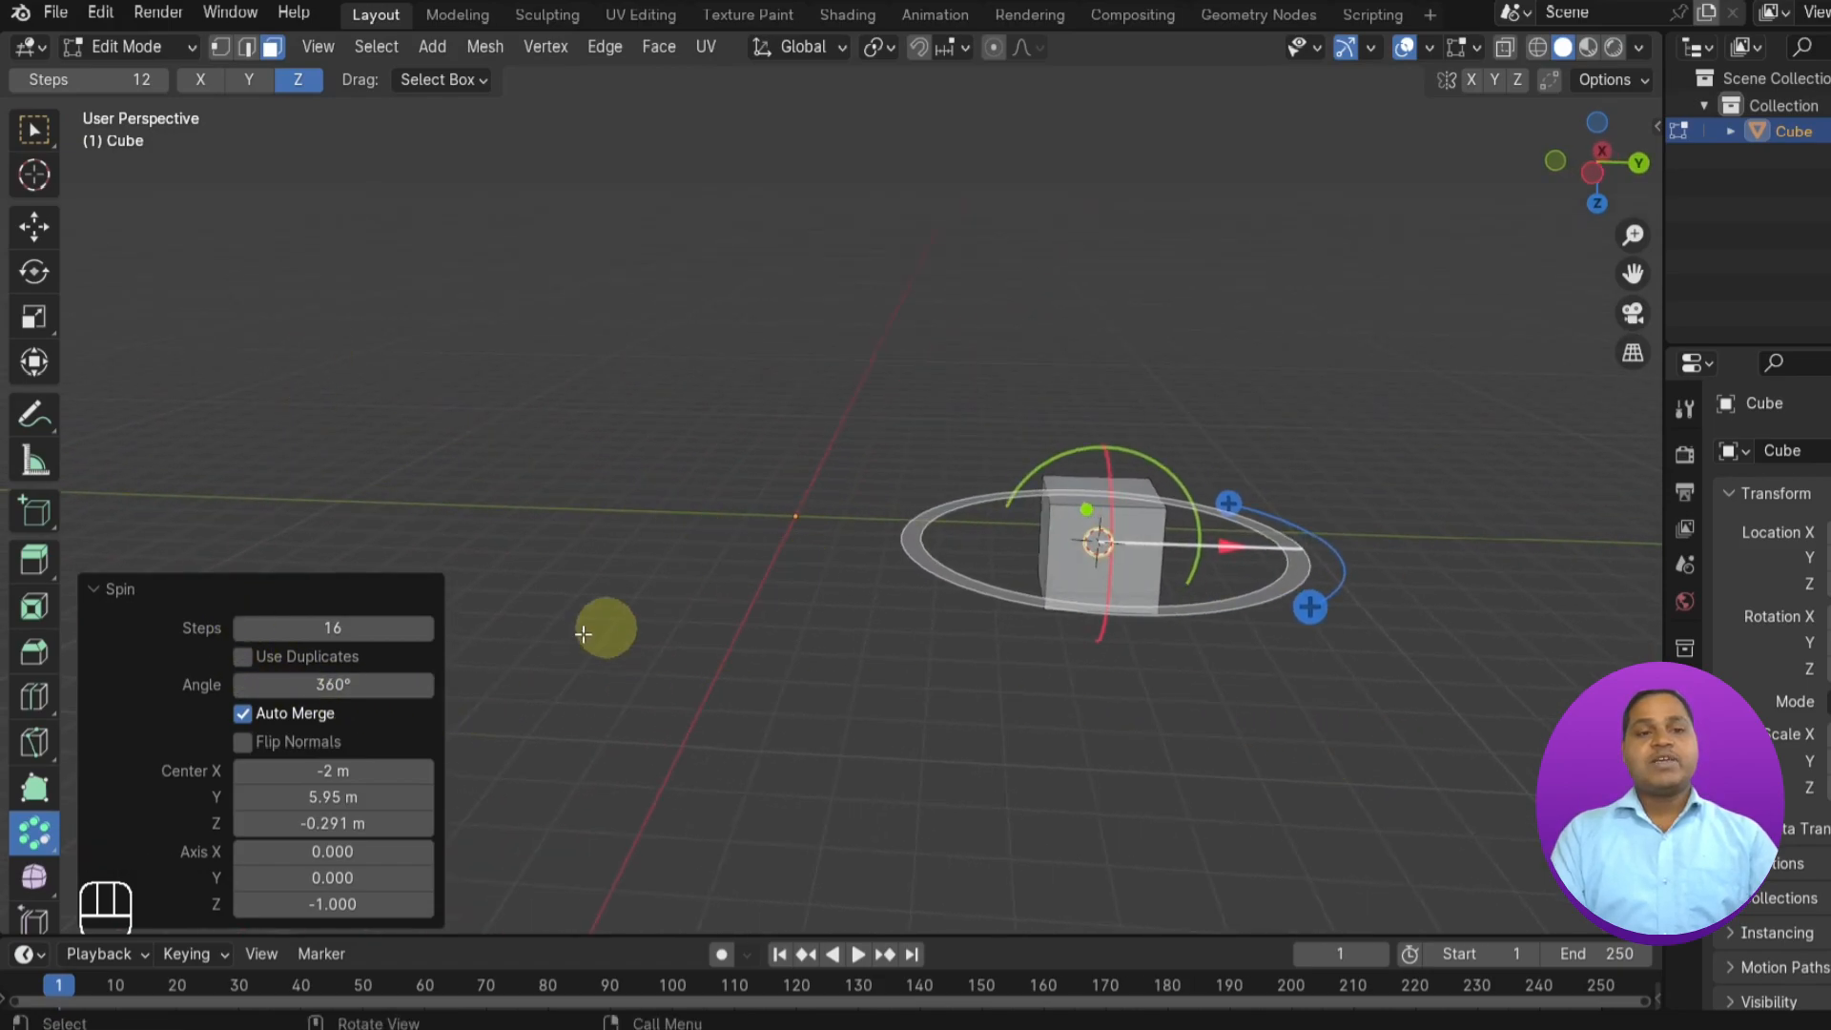
- Try to set the spin's Center X to 8 m and clear the selection
key(super)
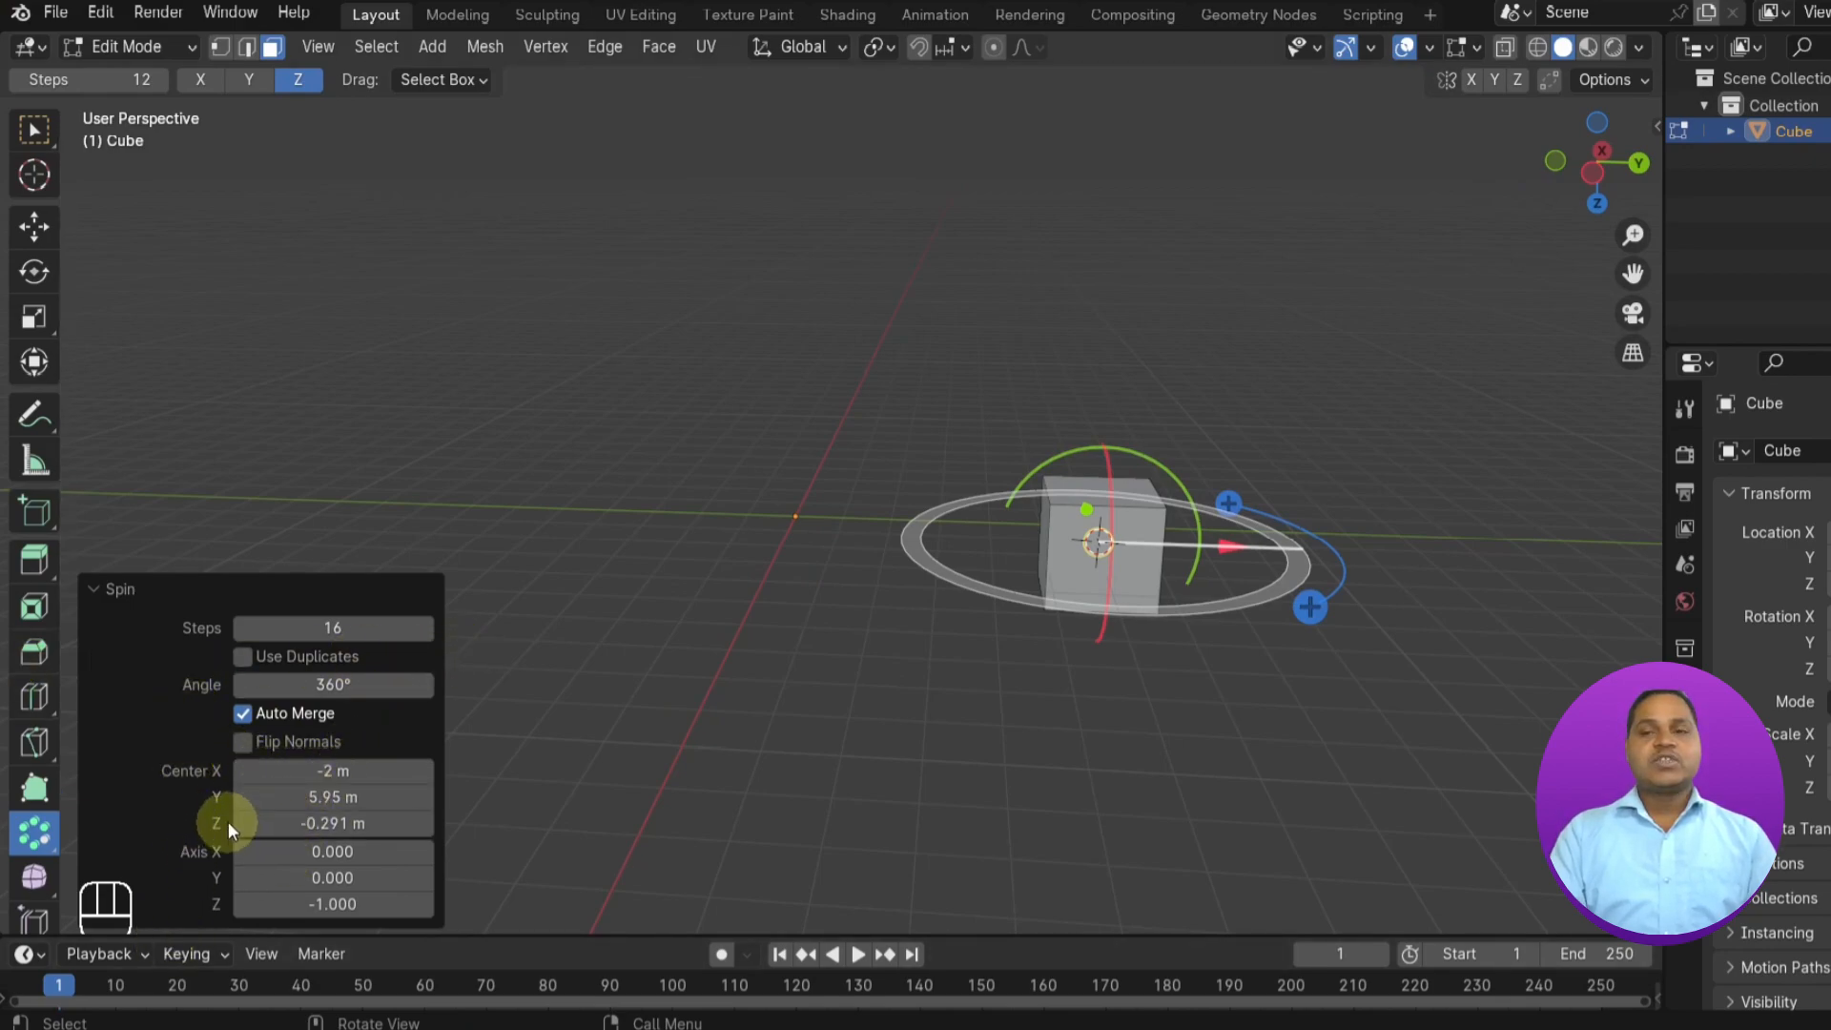
scroll(750, 755, down, 5)
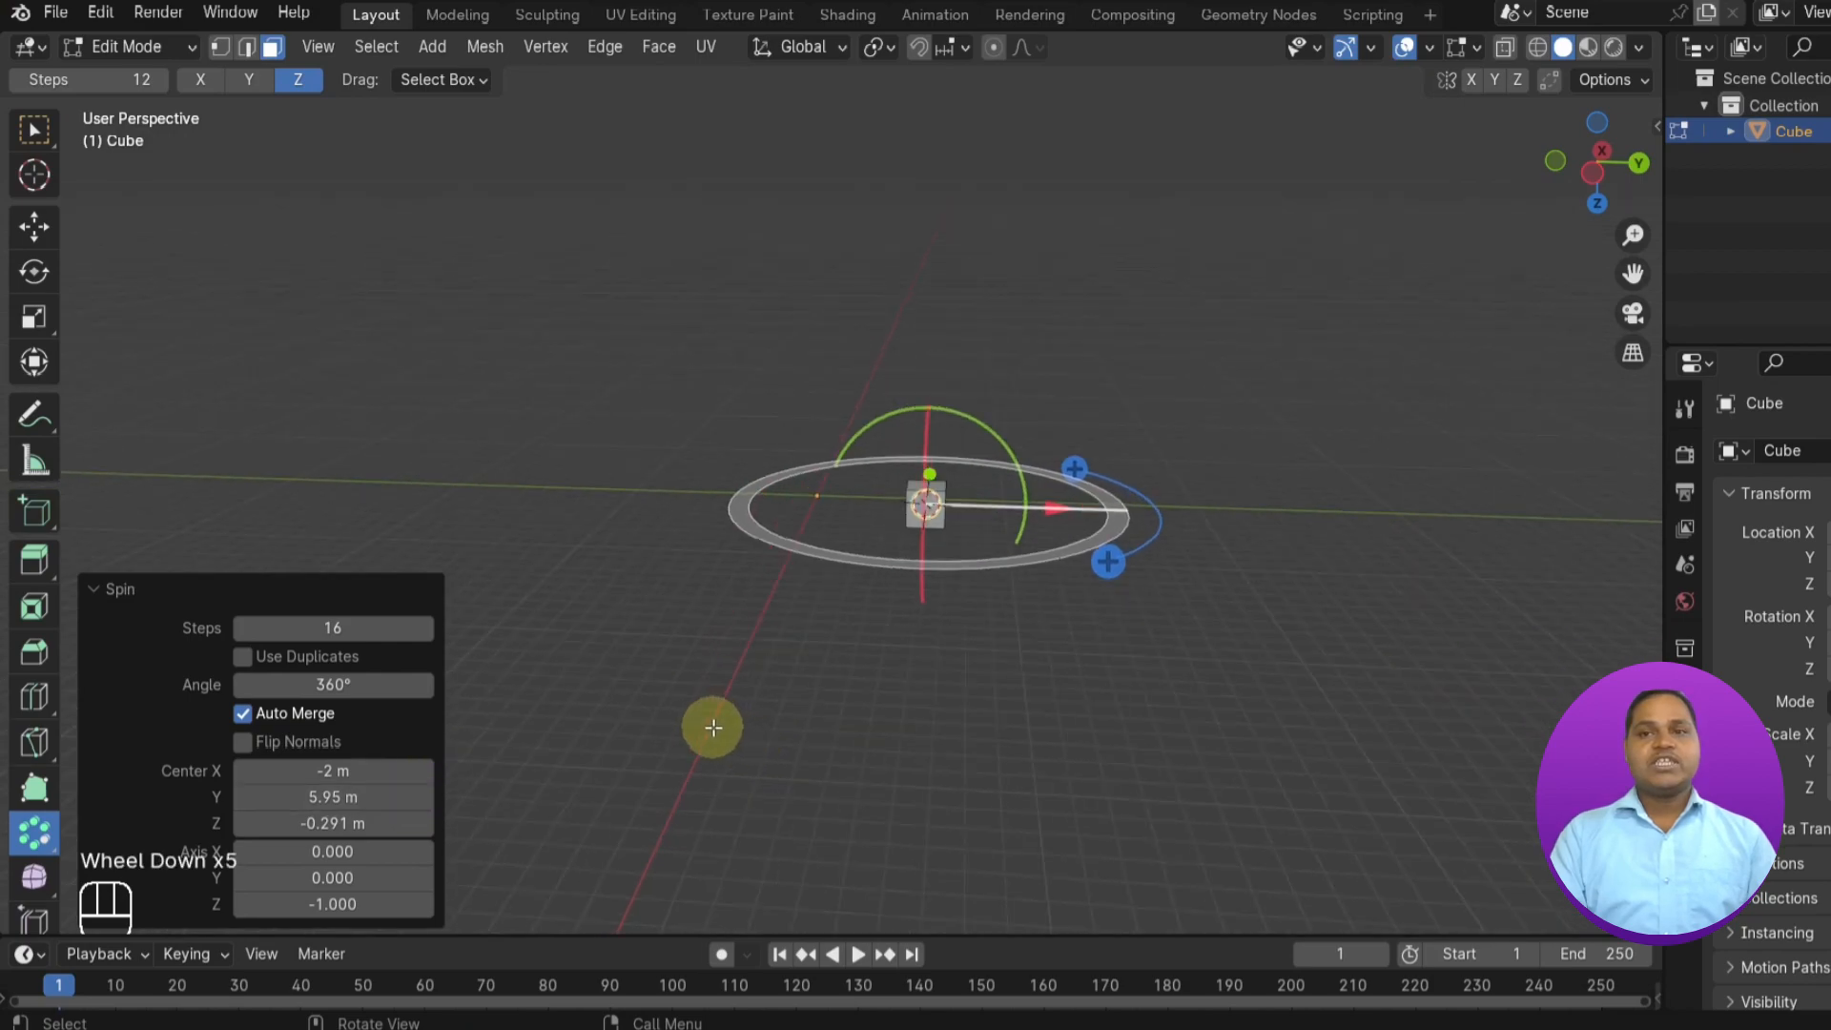
scroll(715, 728, down, 1)
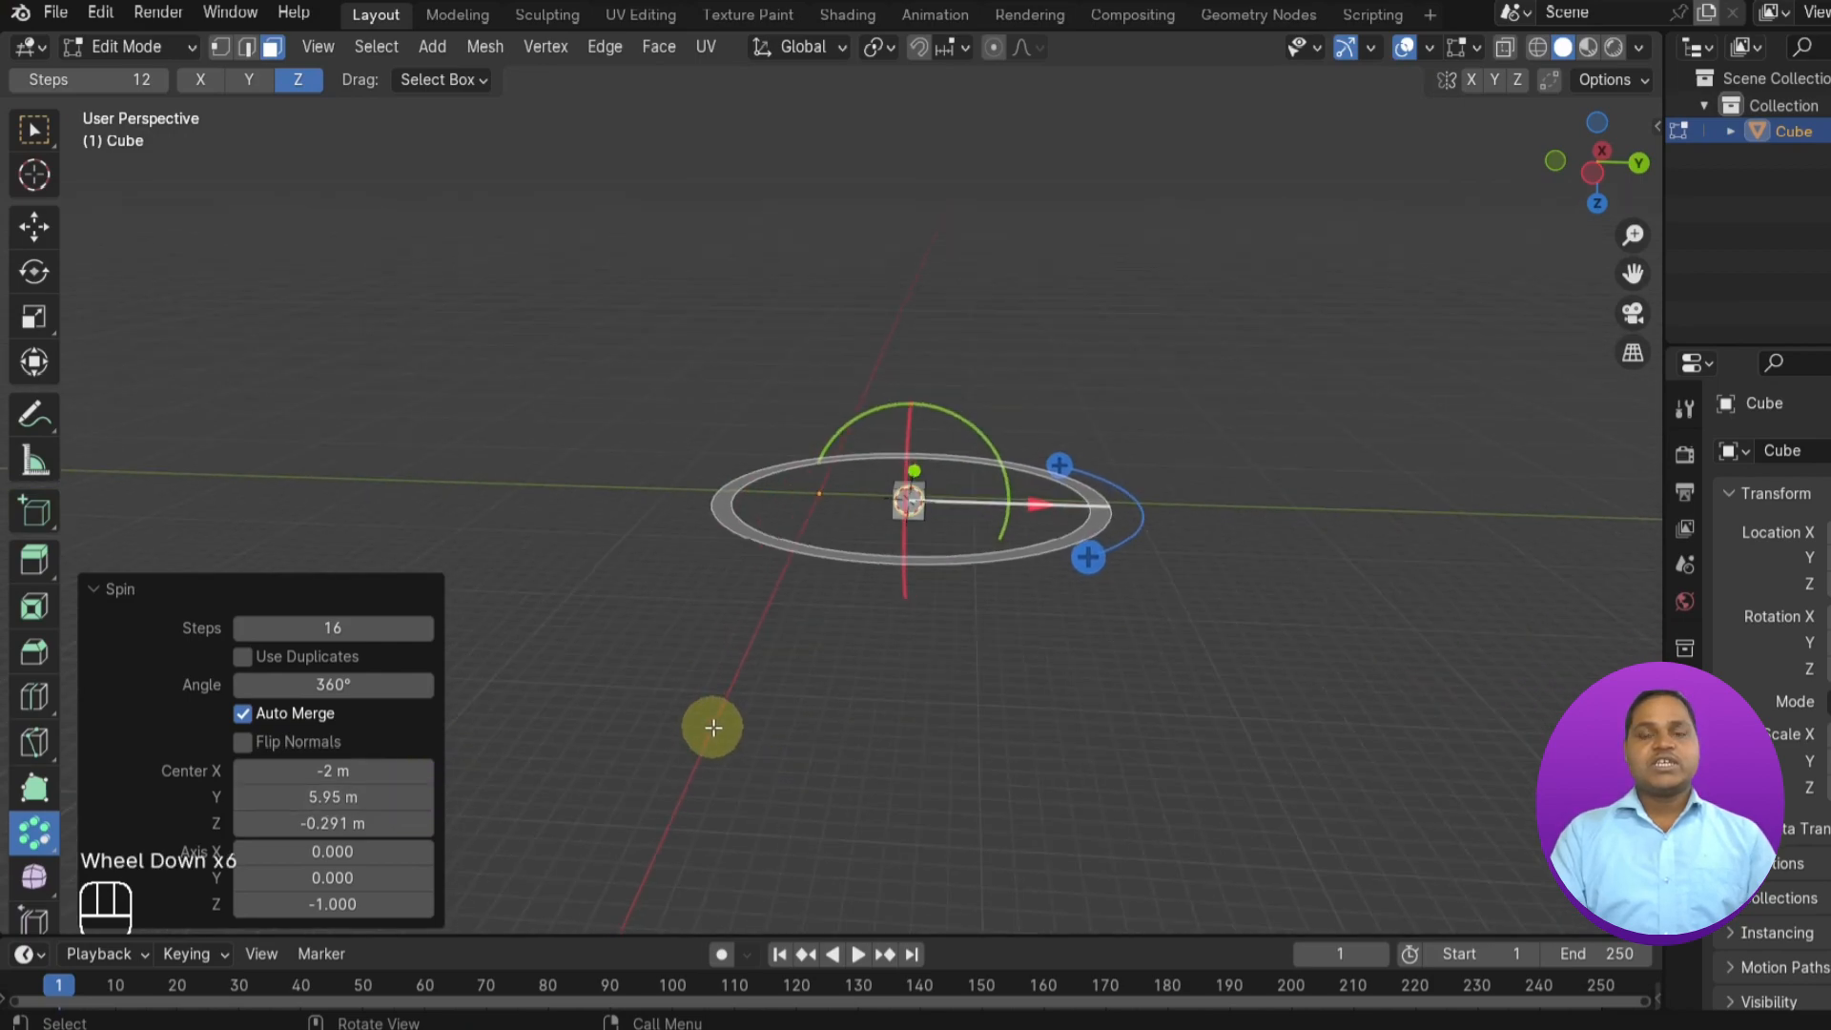
click(316, 770)
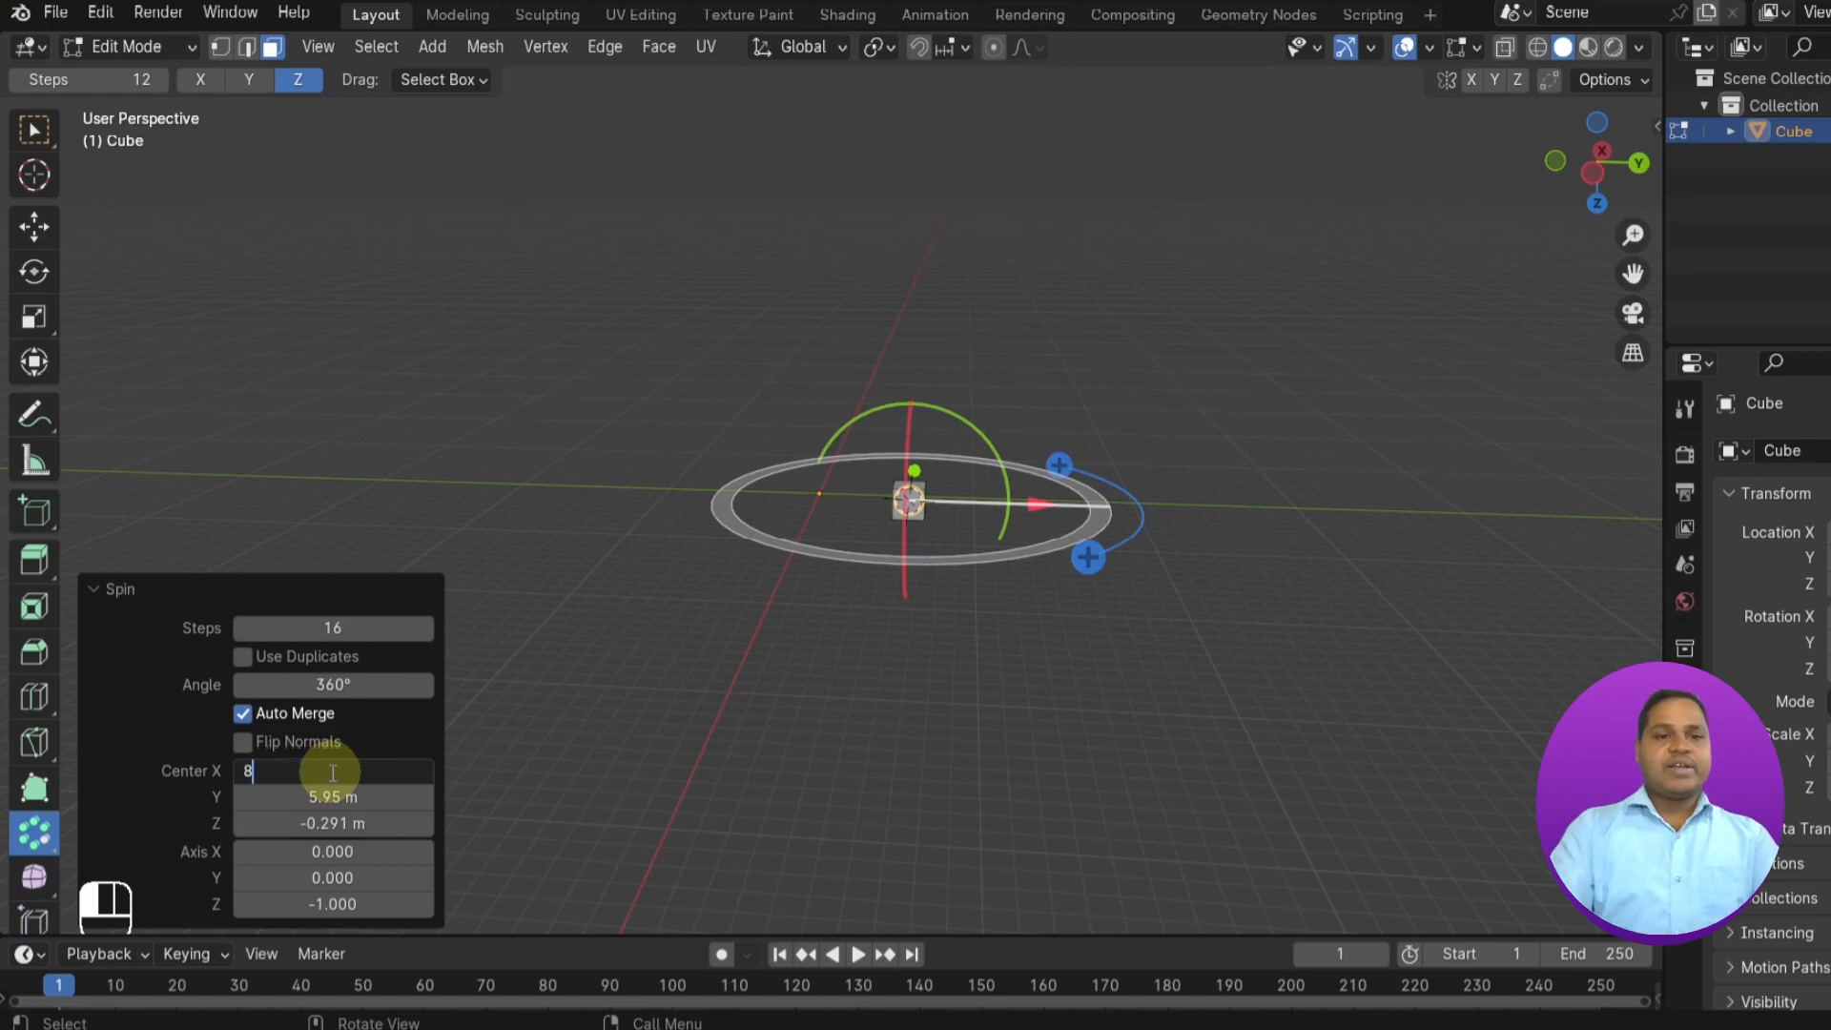
text(8)
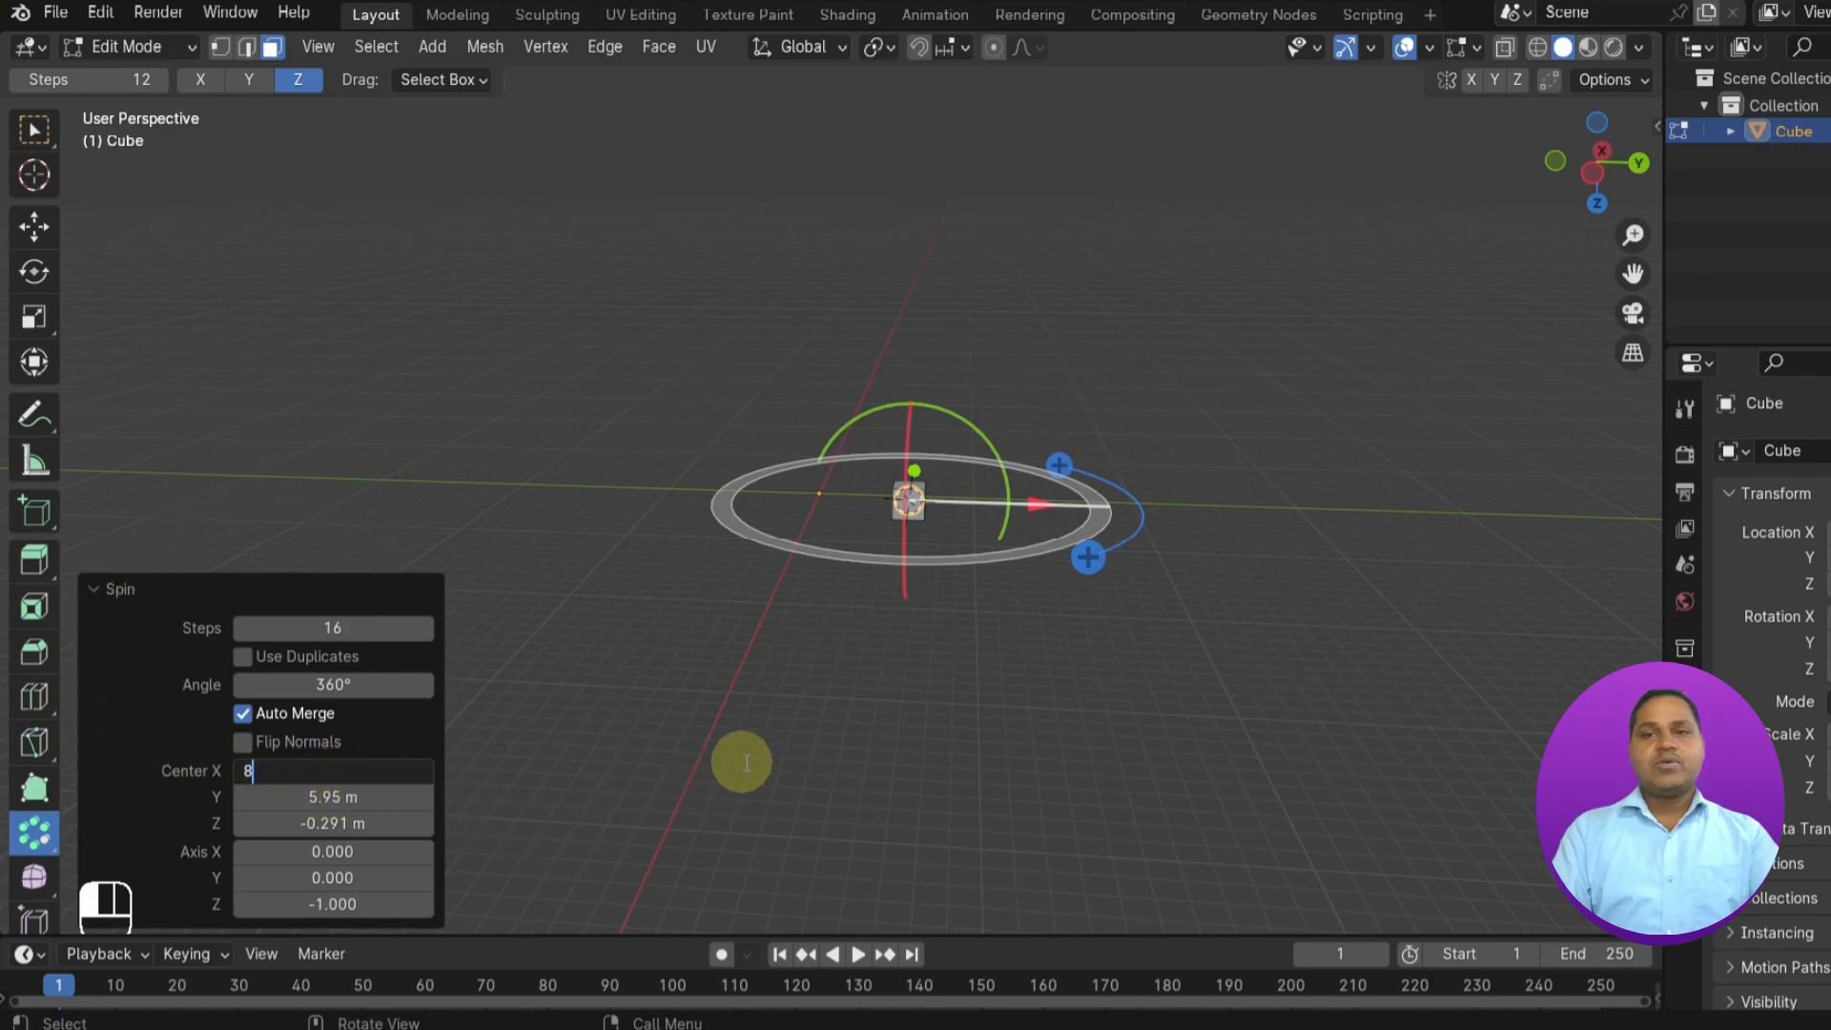
key(Return)
ctrl+scroll(702, 671, down, 1)
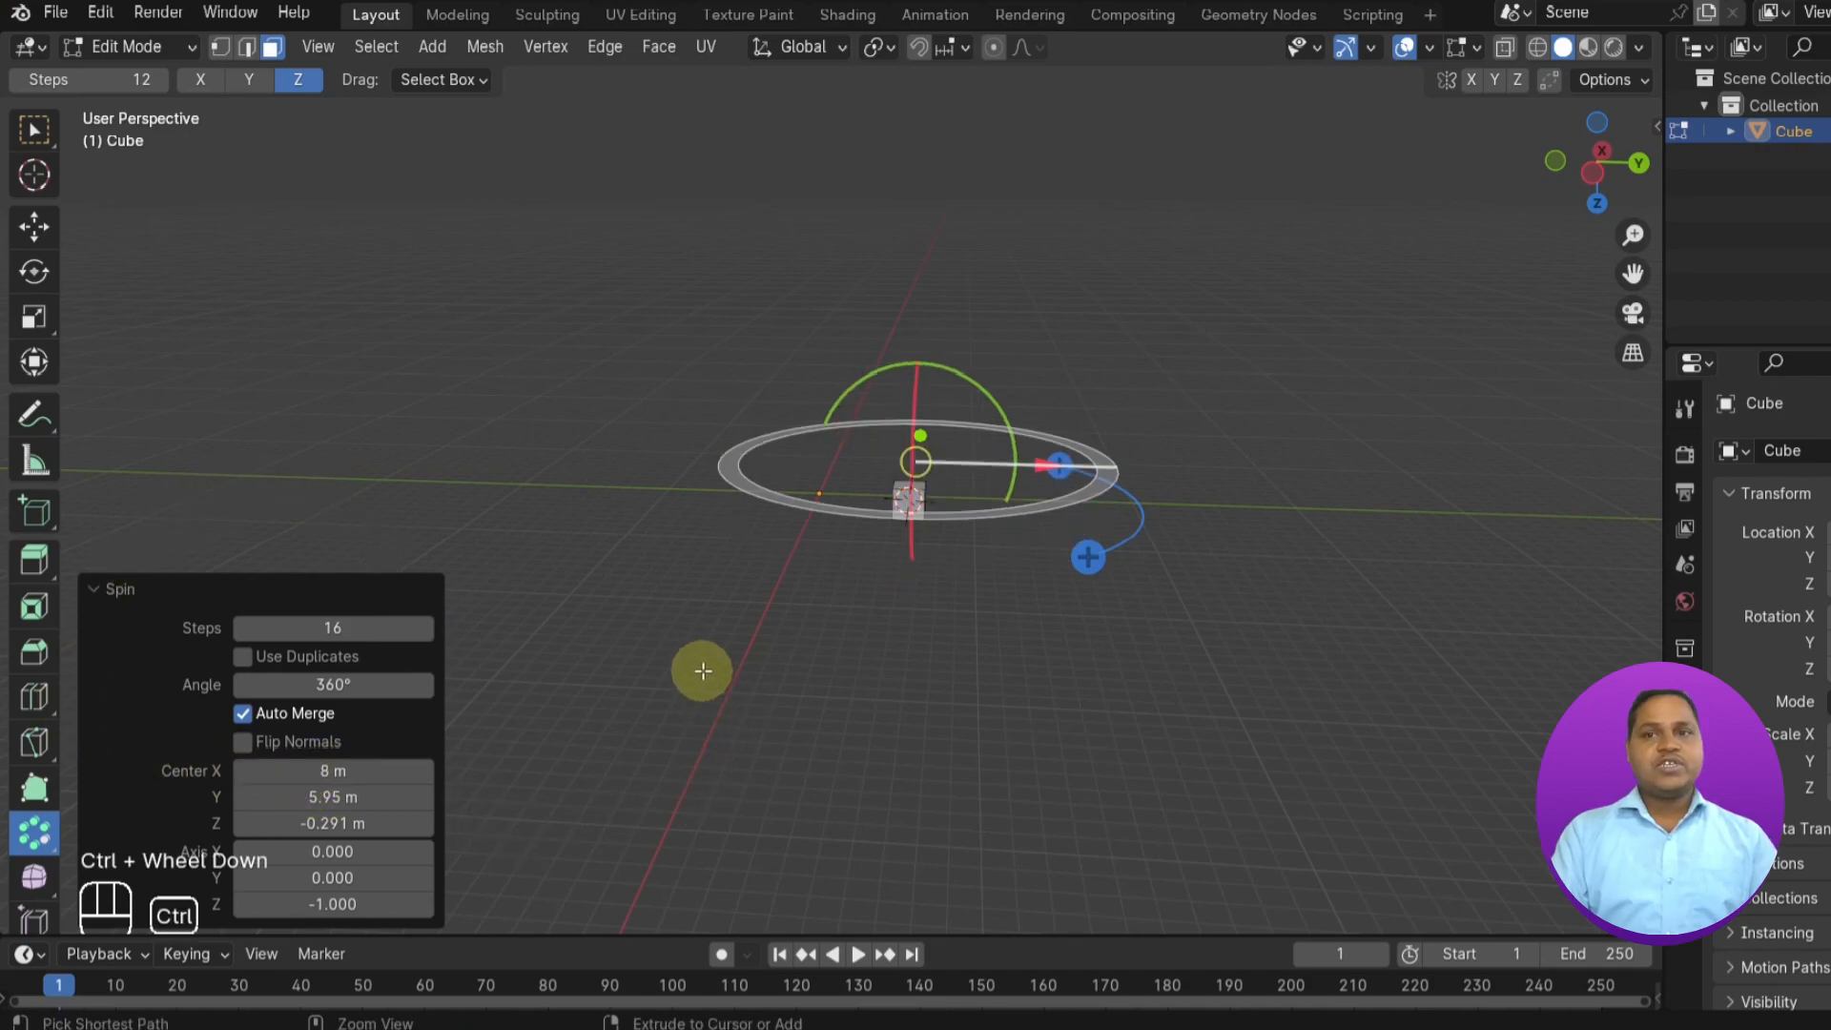
click(553, 703)
key(super)
click(830, 573)
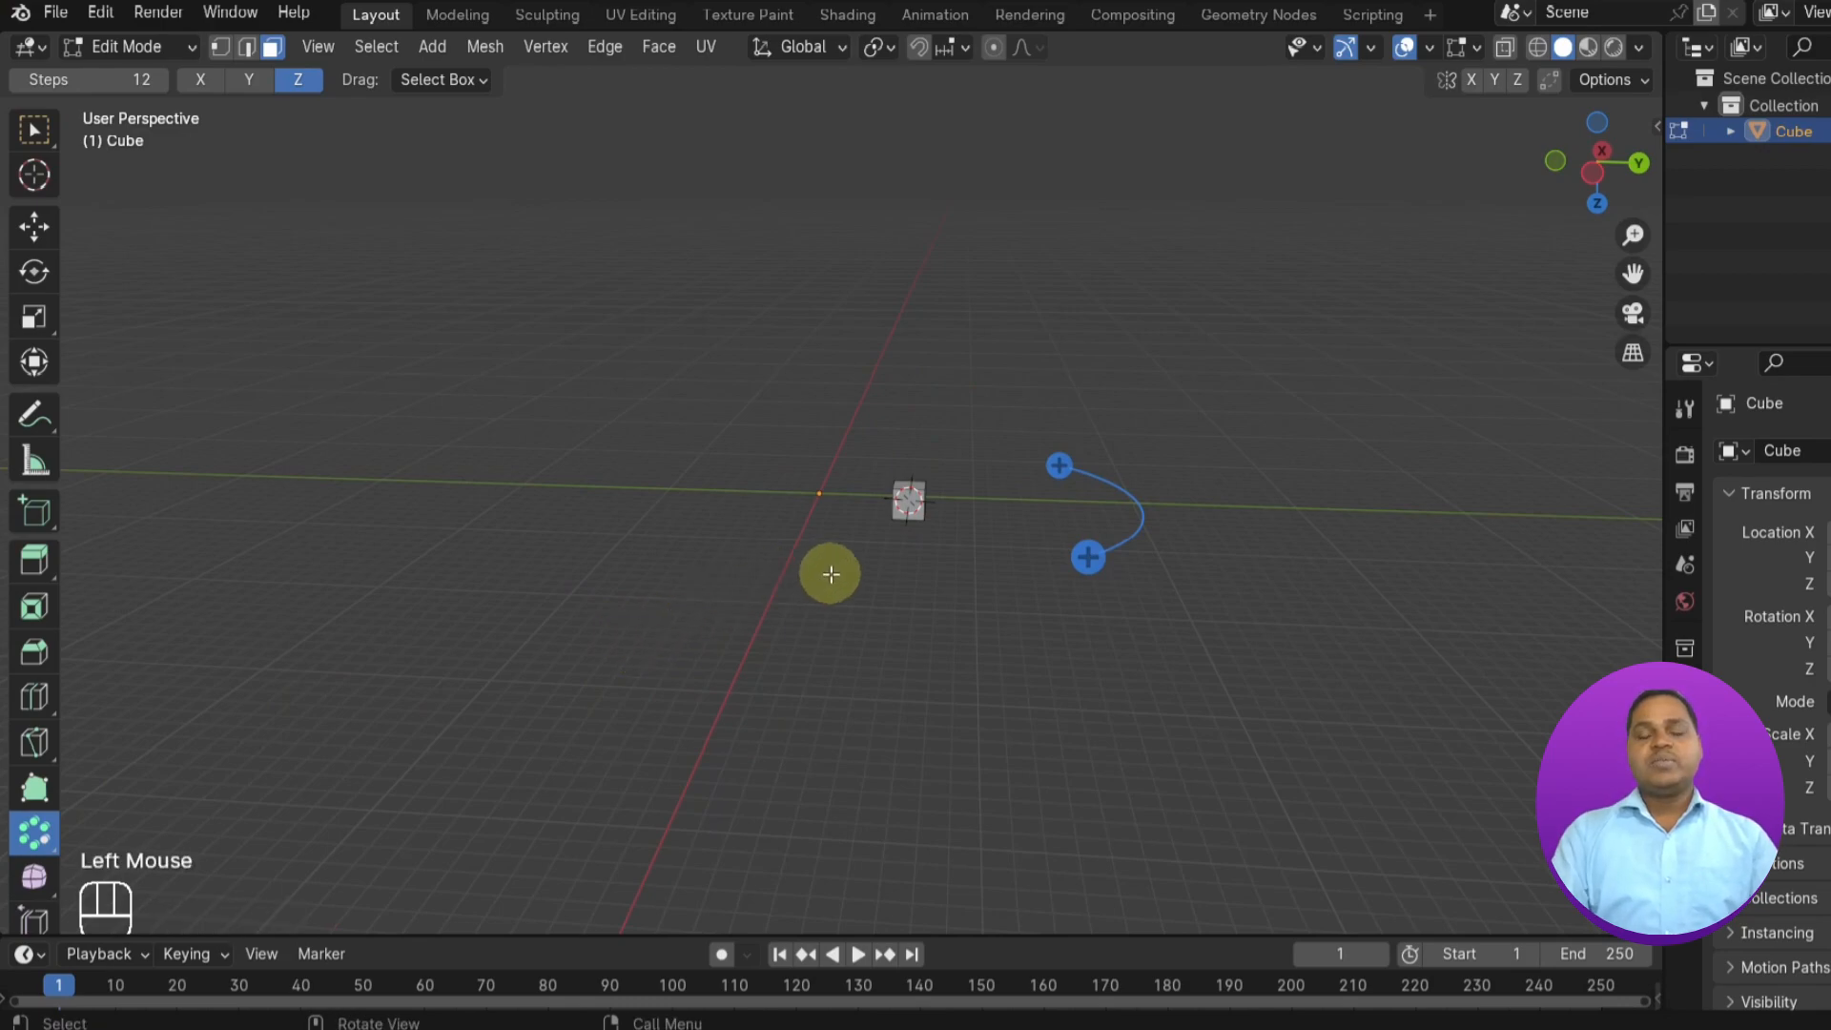
super+scroll(830, 573, up, 1)
super+scroll(615, 678, up, 2)
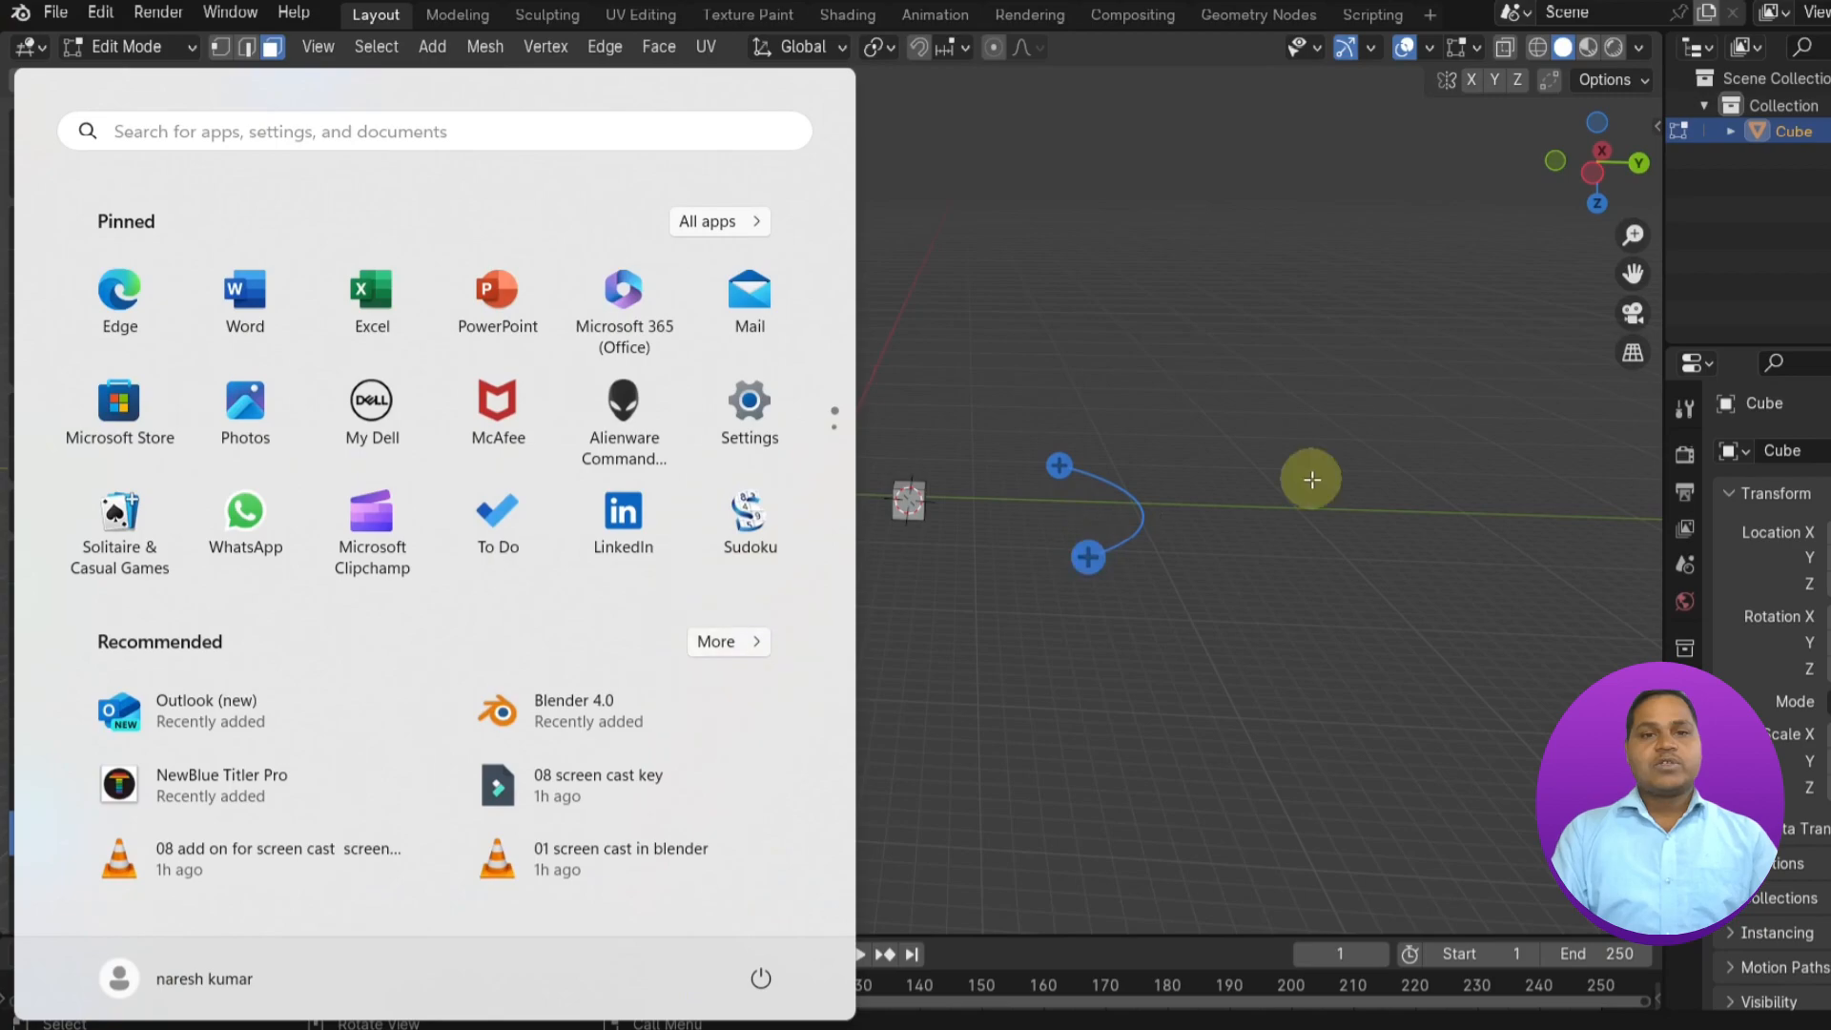
click(1148, 576)
- Select the whole cube and spin it 136° about the Z axis, with the spin's Center X set to 6 m
scroll(1113, 581, up, 3)
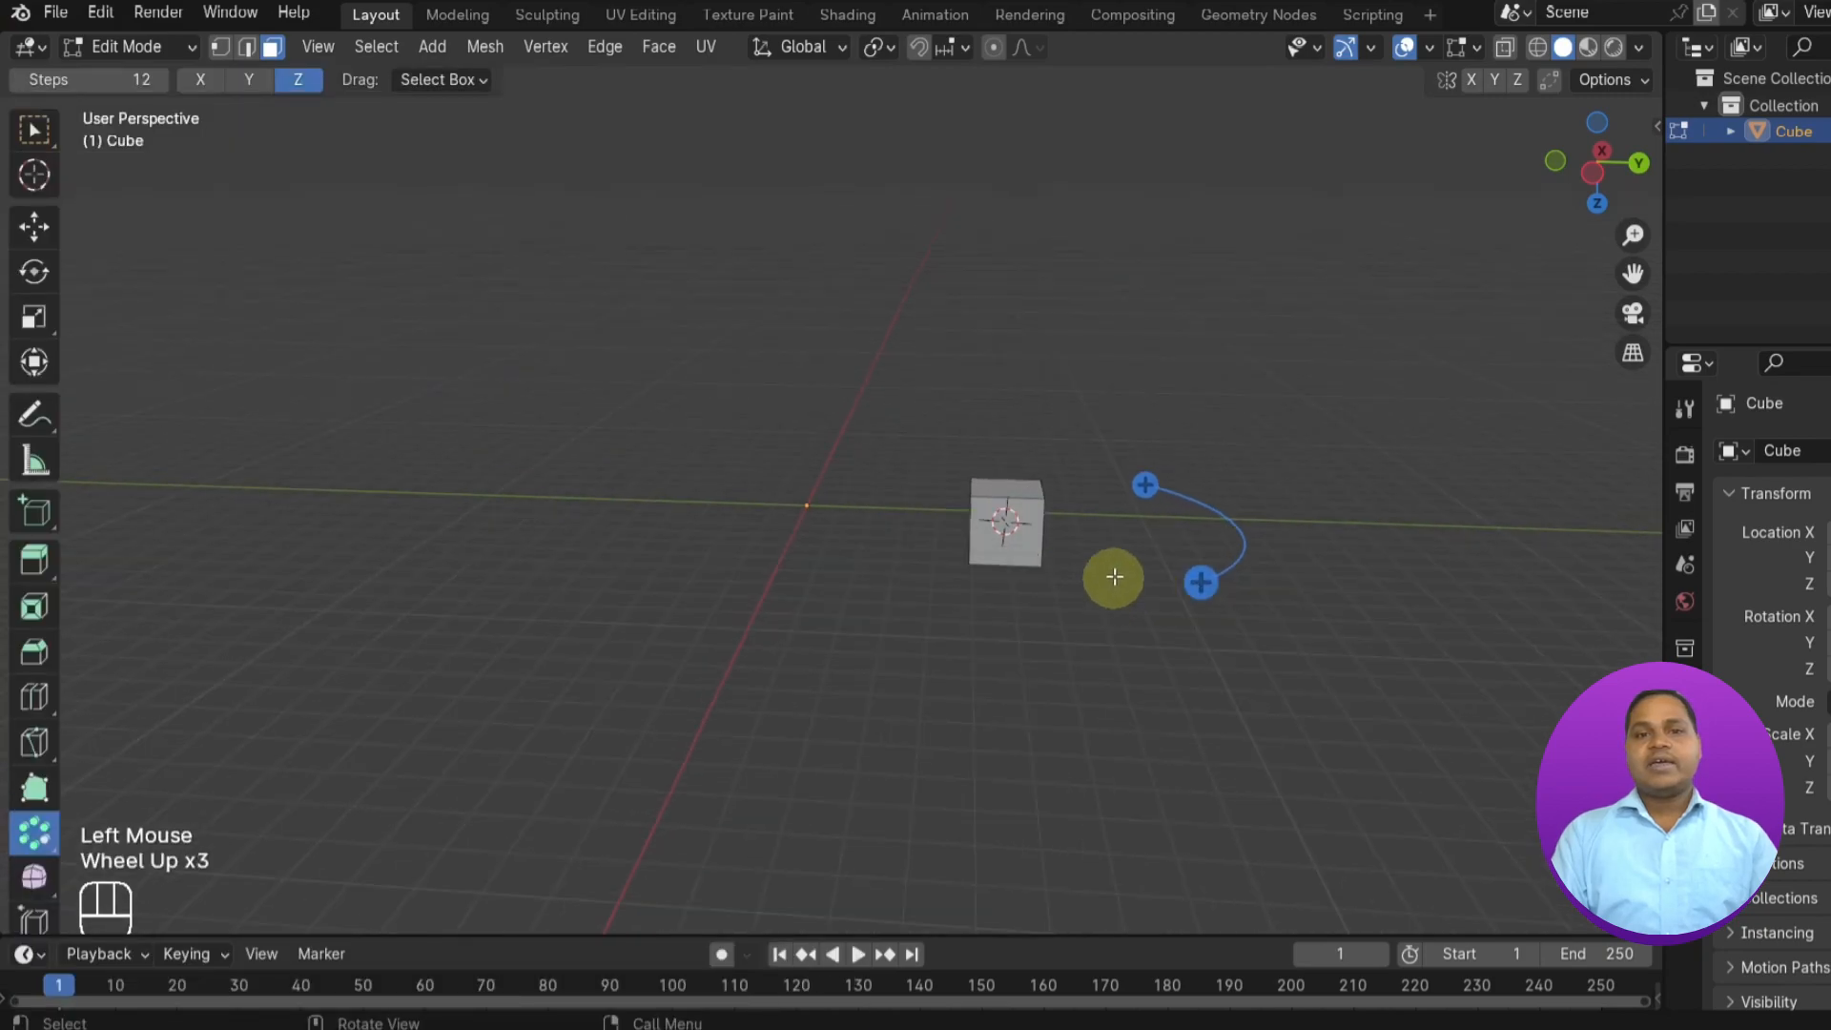
scroll(1115, 572, up, 2)
click(1156, 527)
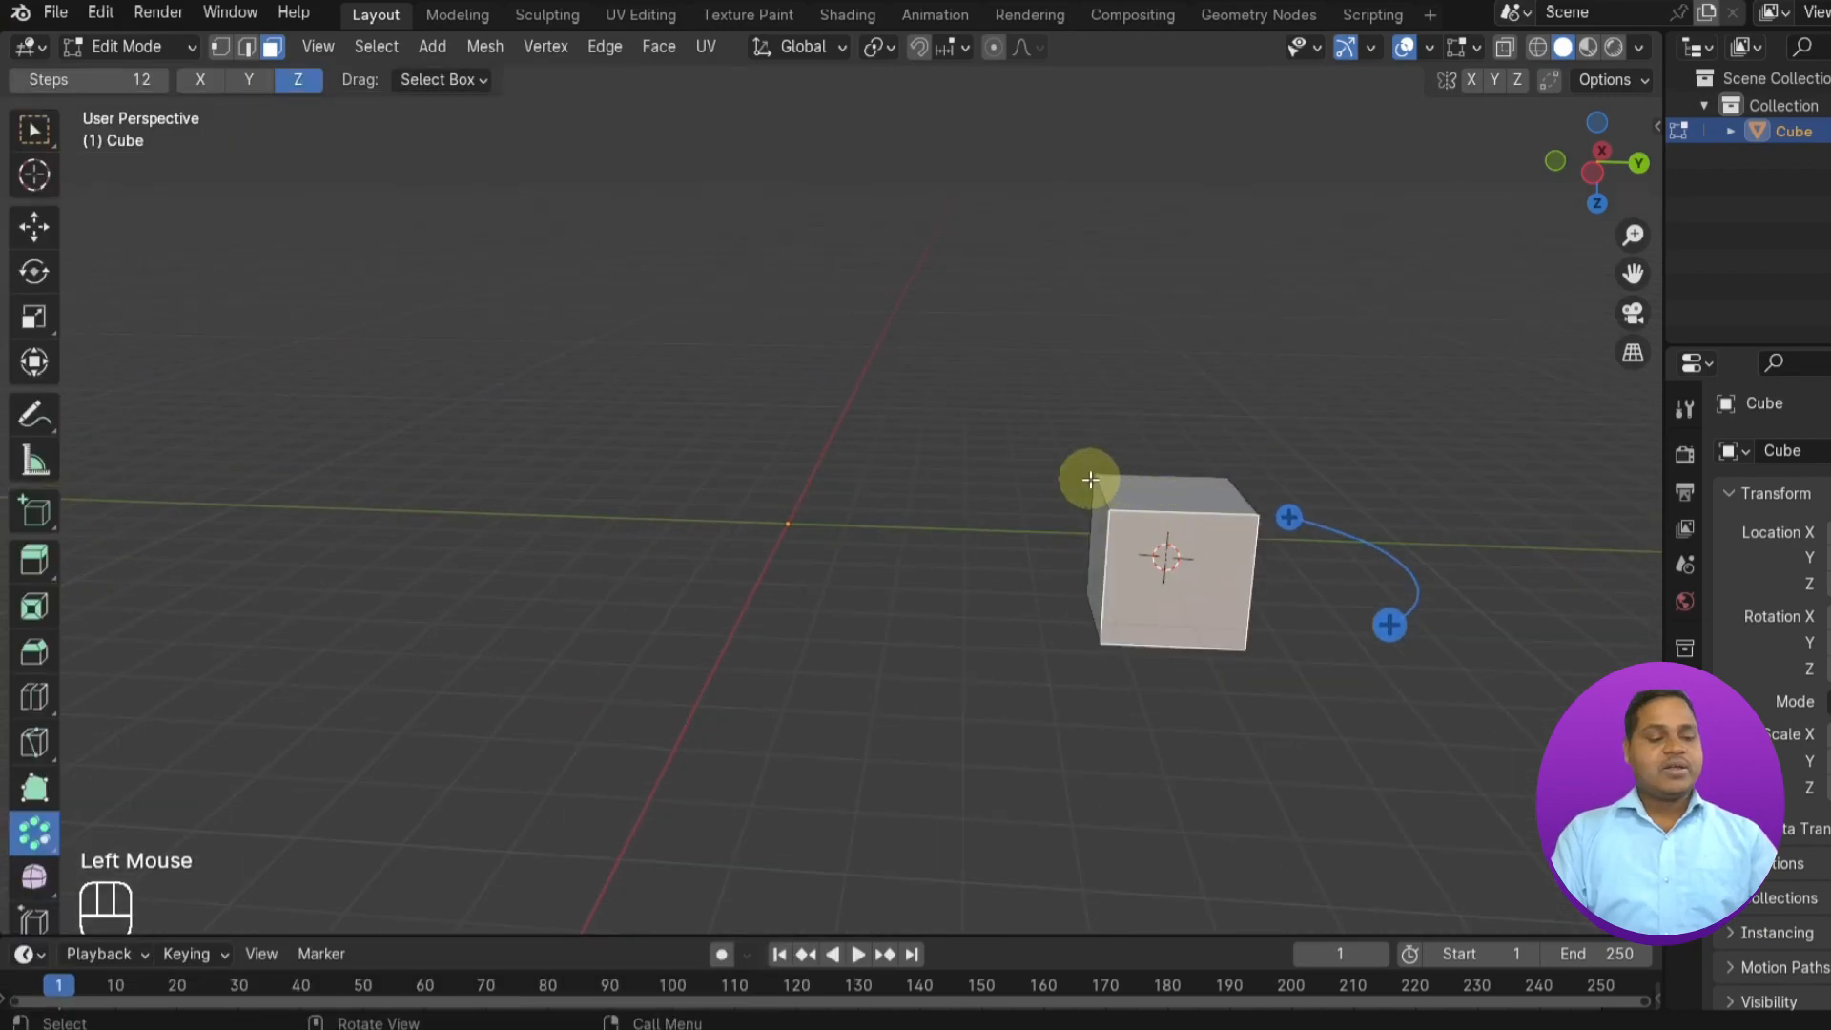
key(a)
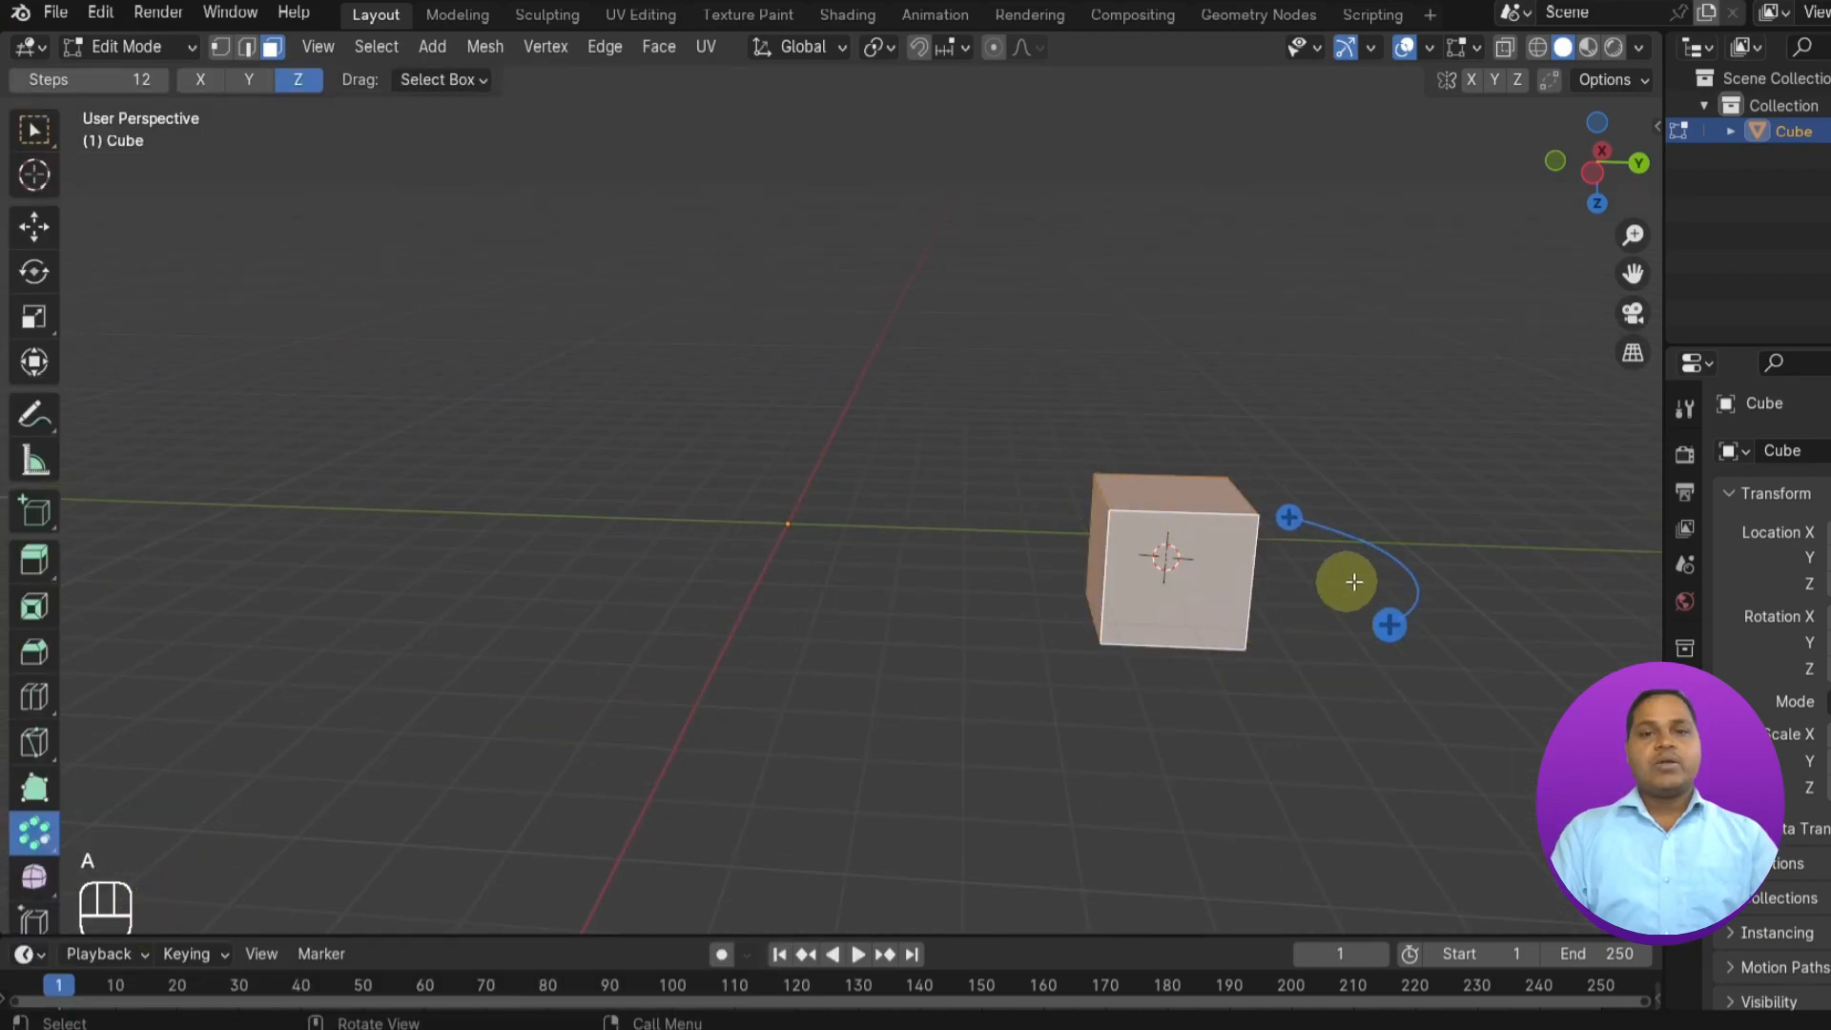
click(1389, 625)
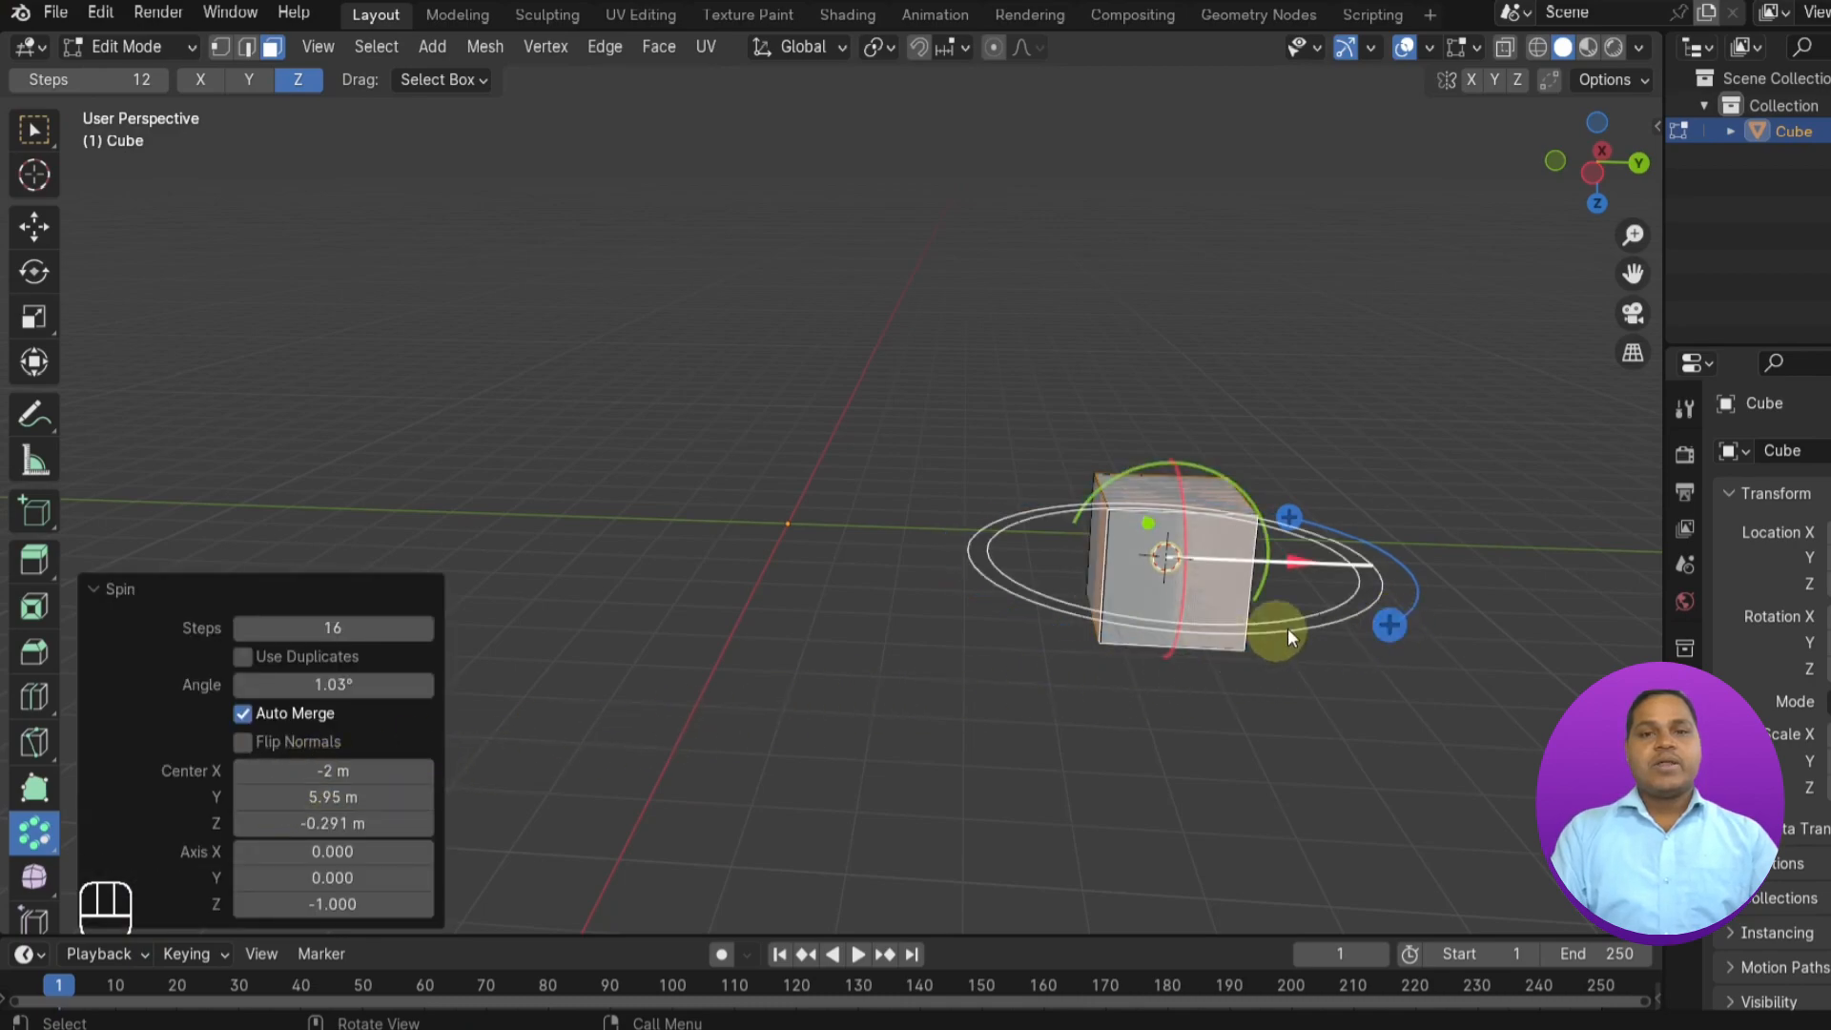
drag(1389, 622, 992, 563)
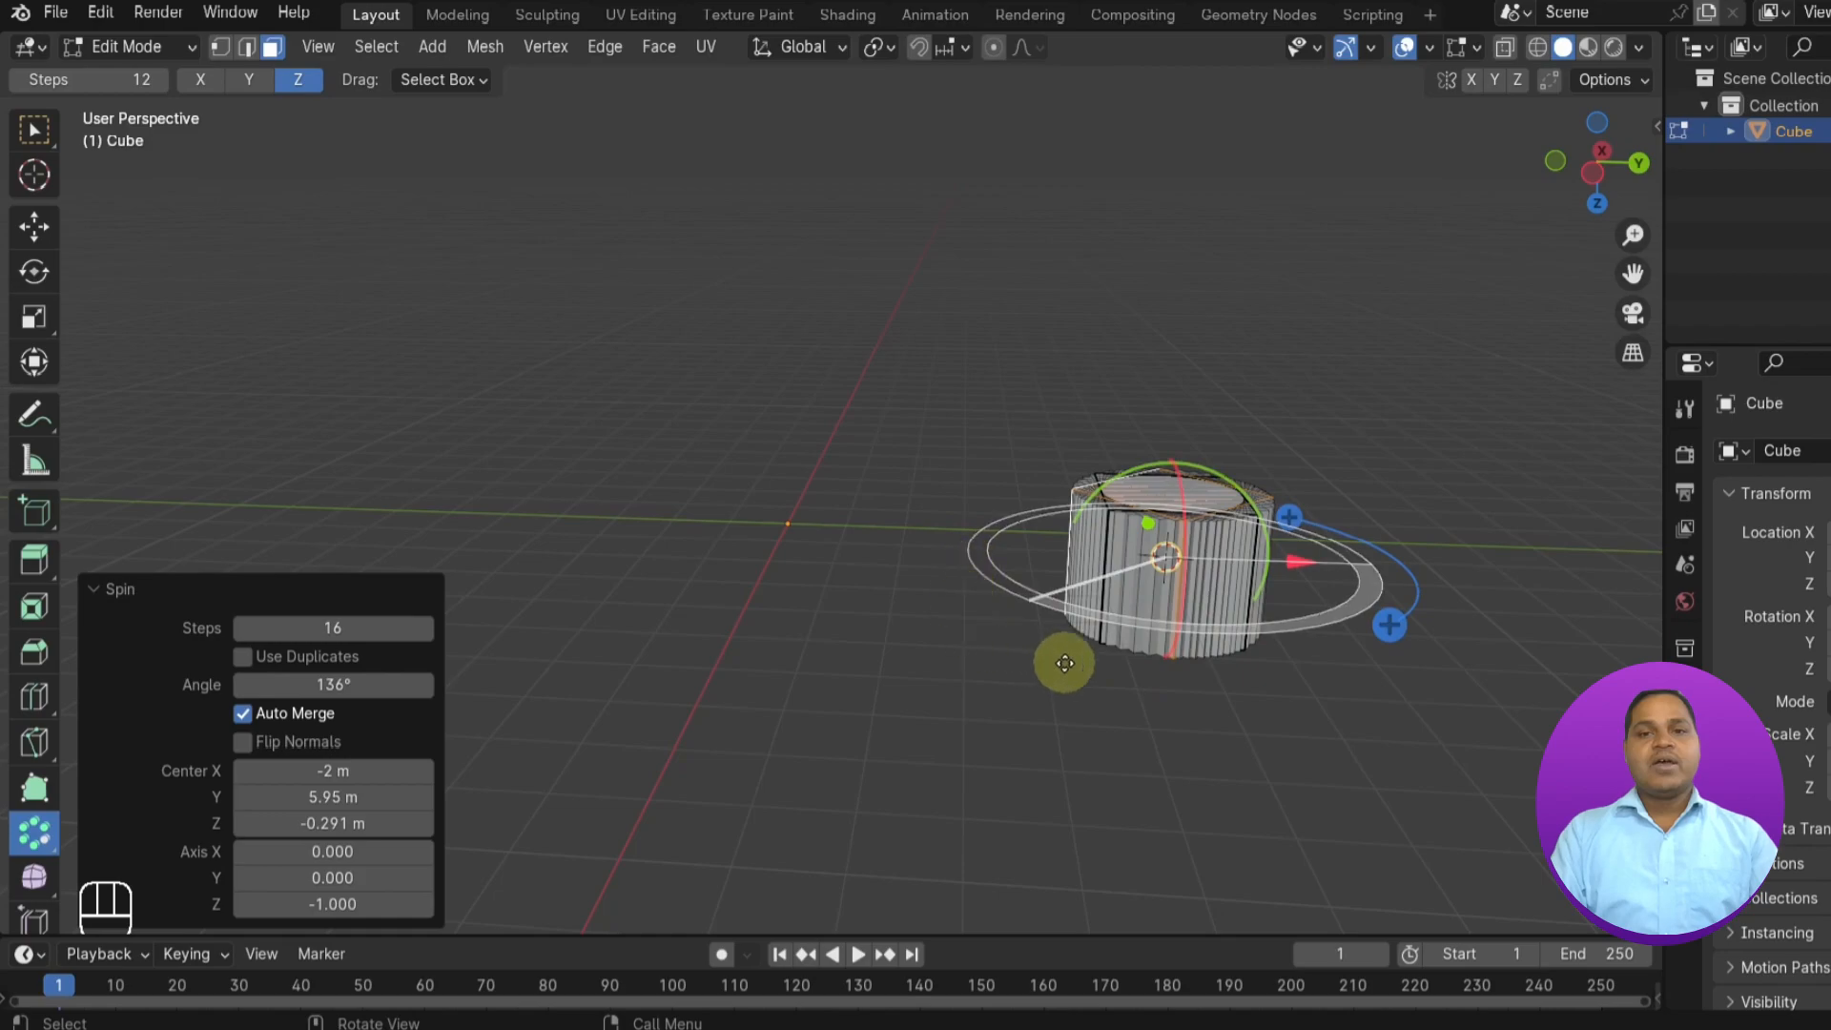
click(315, 770)
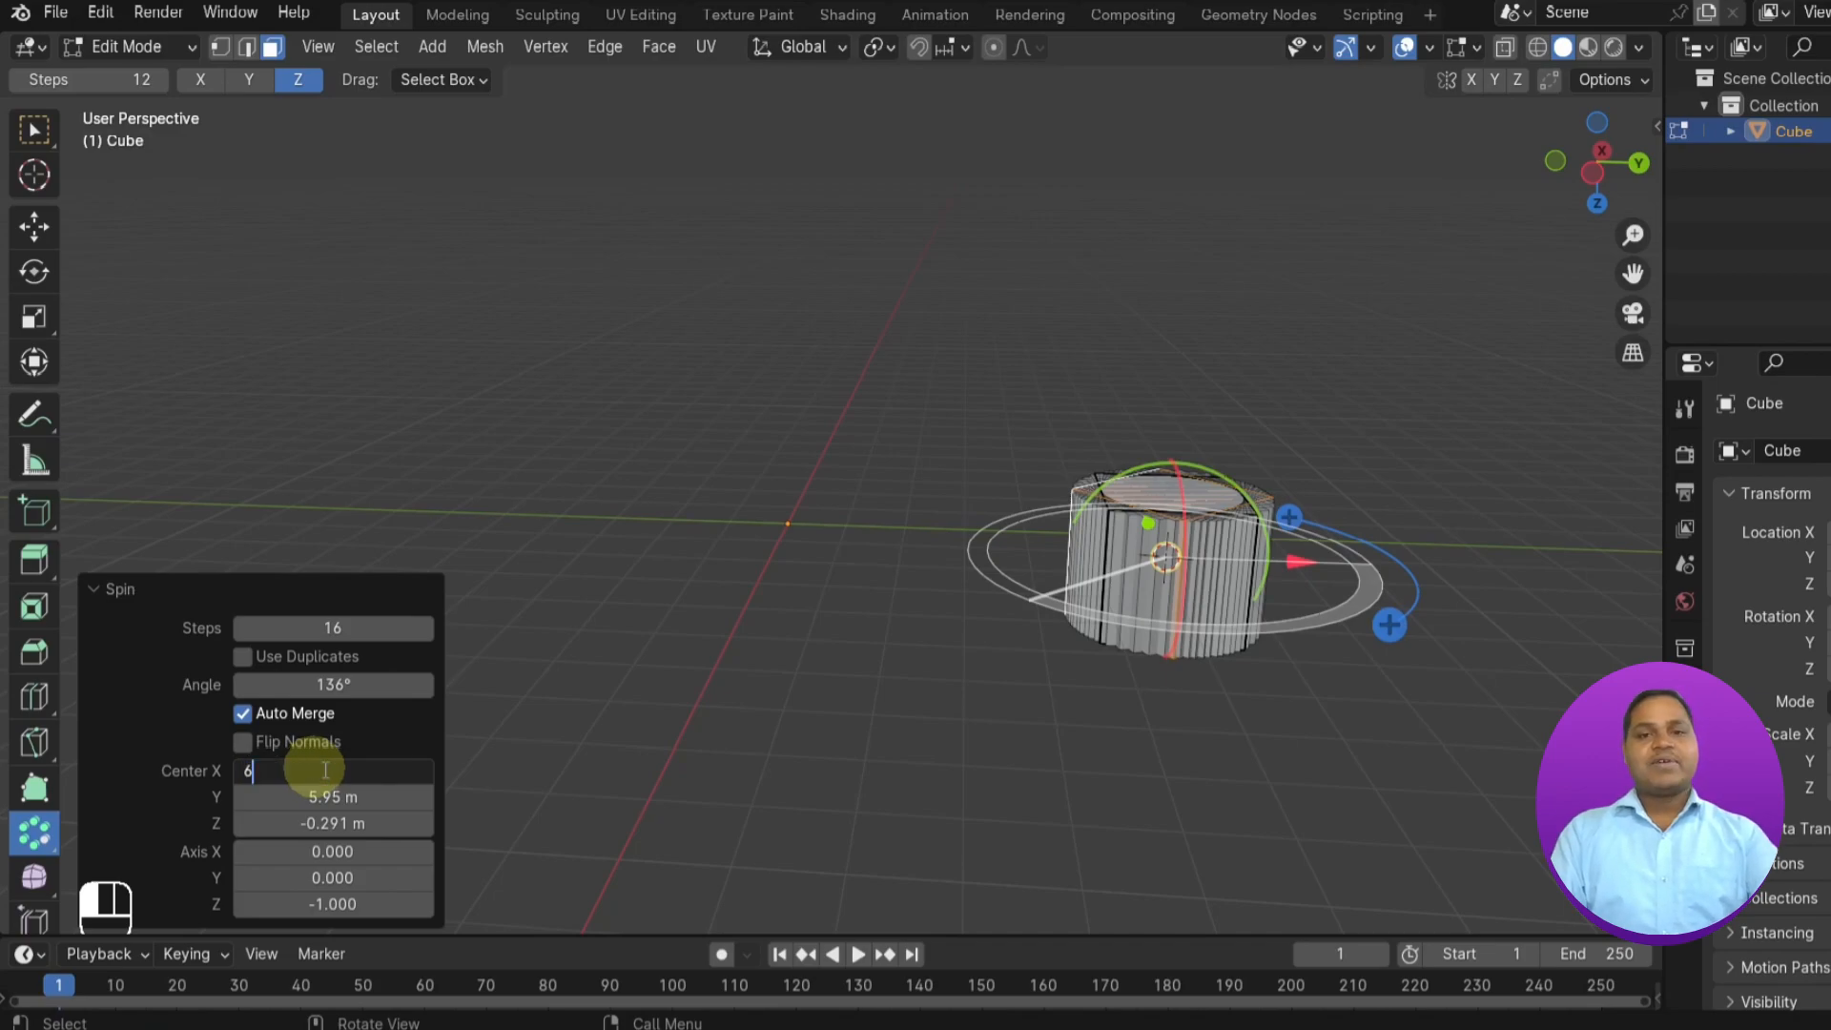
key(Return)
- Examine the spun arc from above and from the side, and clear the selection
middle_drag(1421, 671, 952, 707)
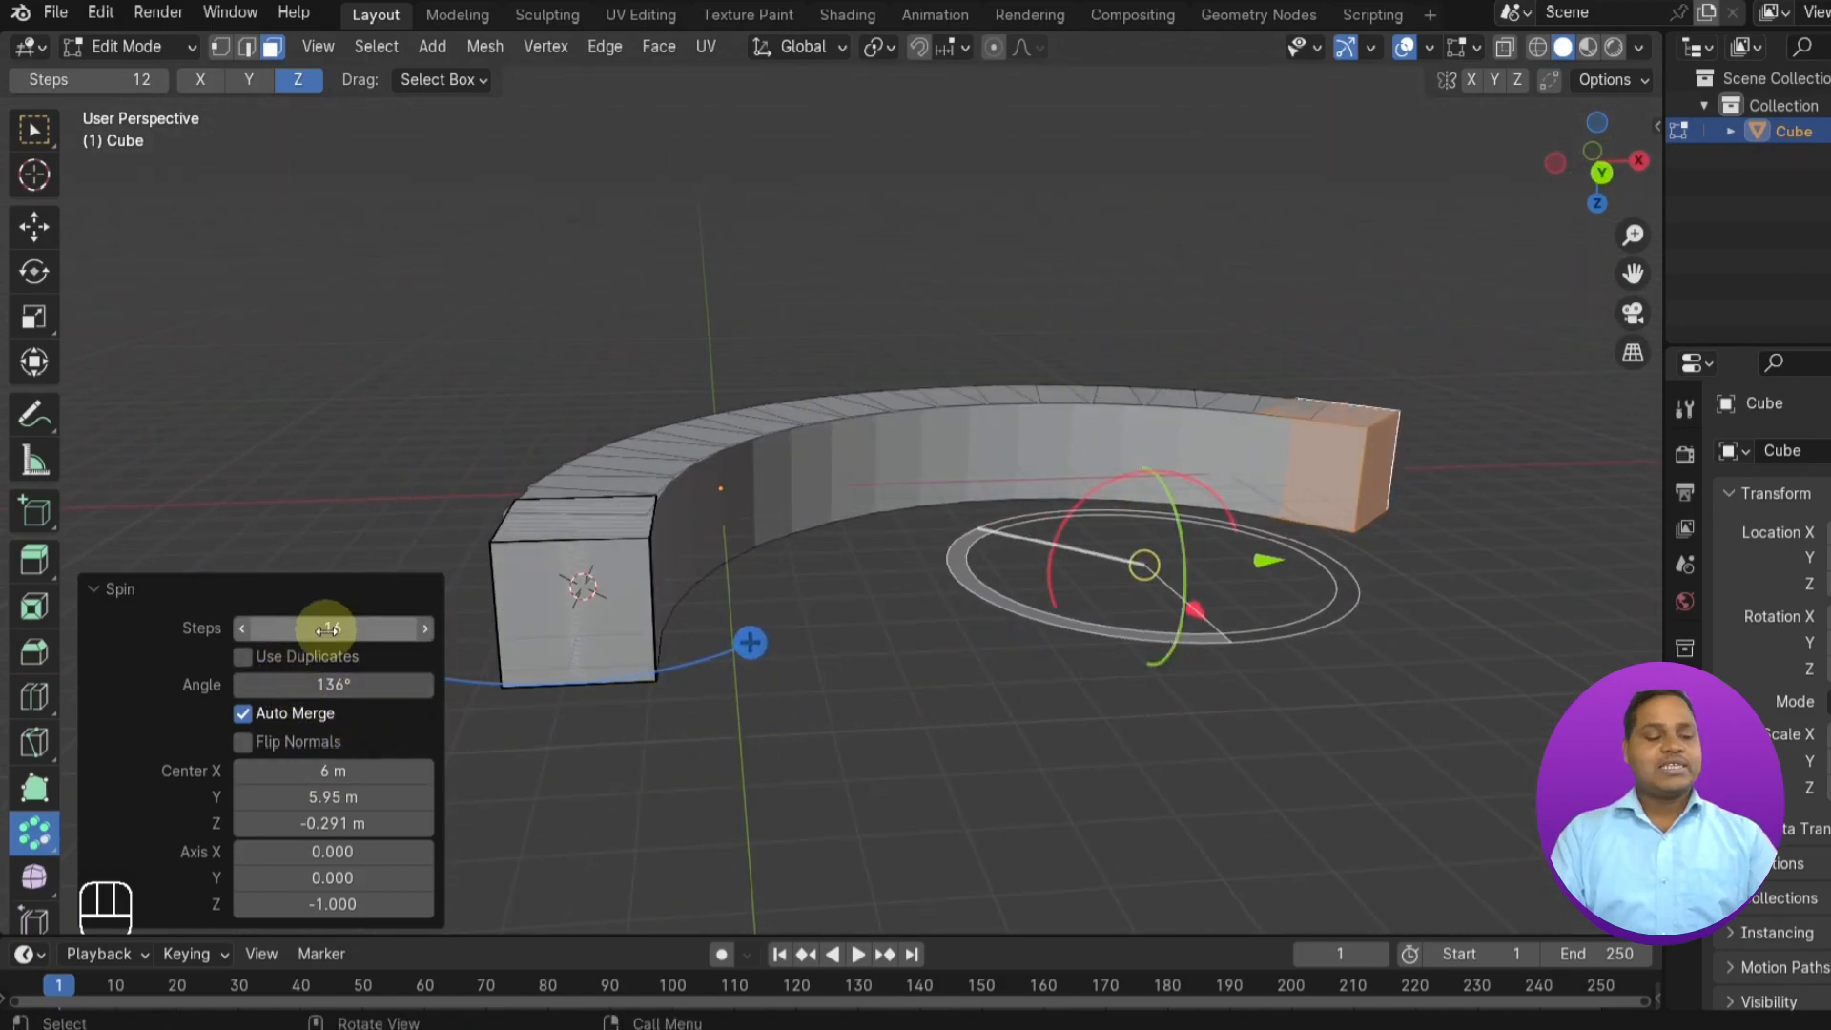
middle_drag(1043, 715, 703, 878)
scroll(838, 740, down, 2)
scroll(739, 724, down, 1)
scroll(739, 725, up, 2)
scroll(736, 720, down, 2)
scroll(780, 528, up, 1)
middle_drag(780, 528, 915, 576)
shift+middle_drag(825, 540, 666, 543)
middle_drag(825, 743, 797, 708)
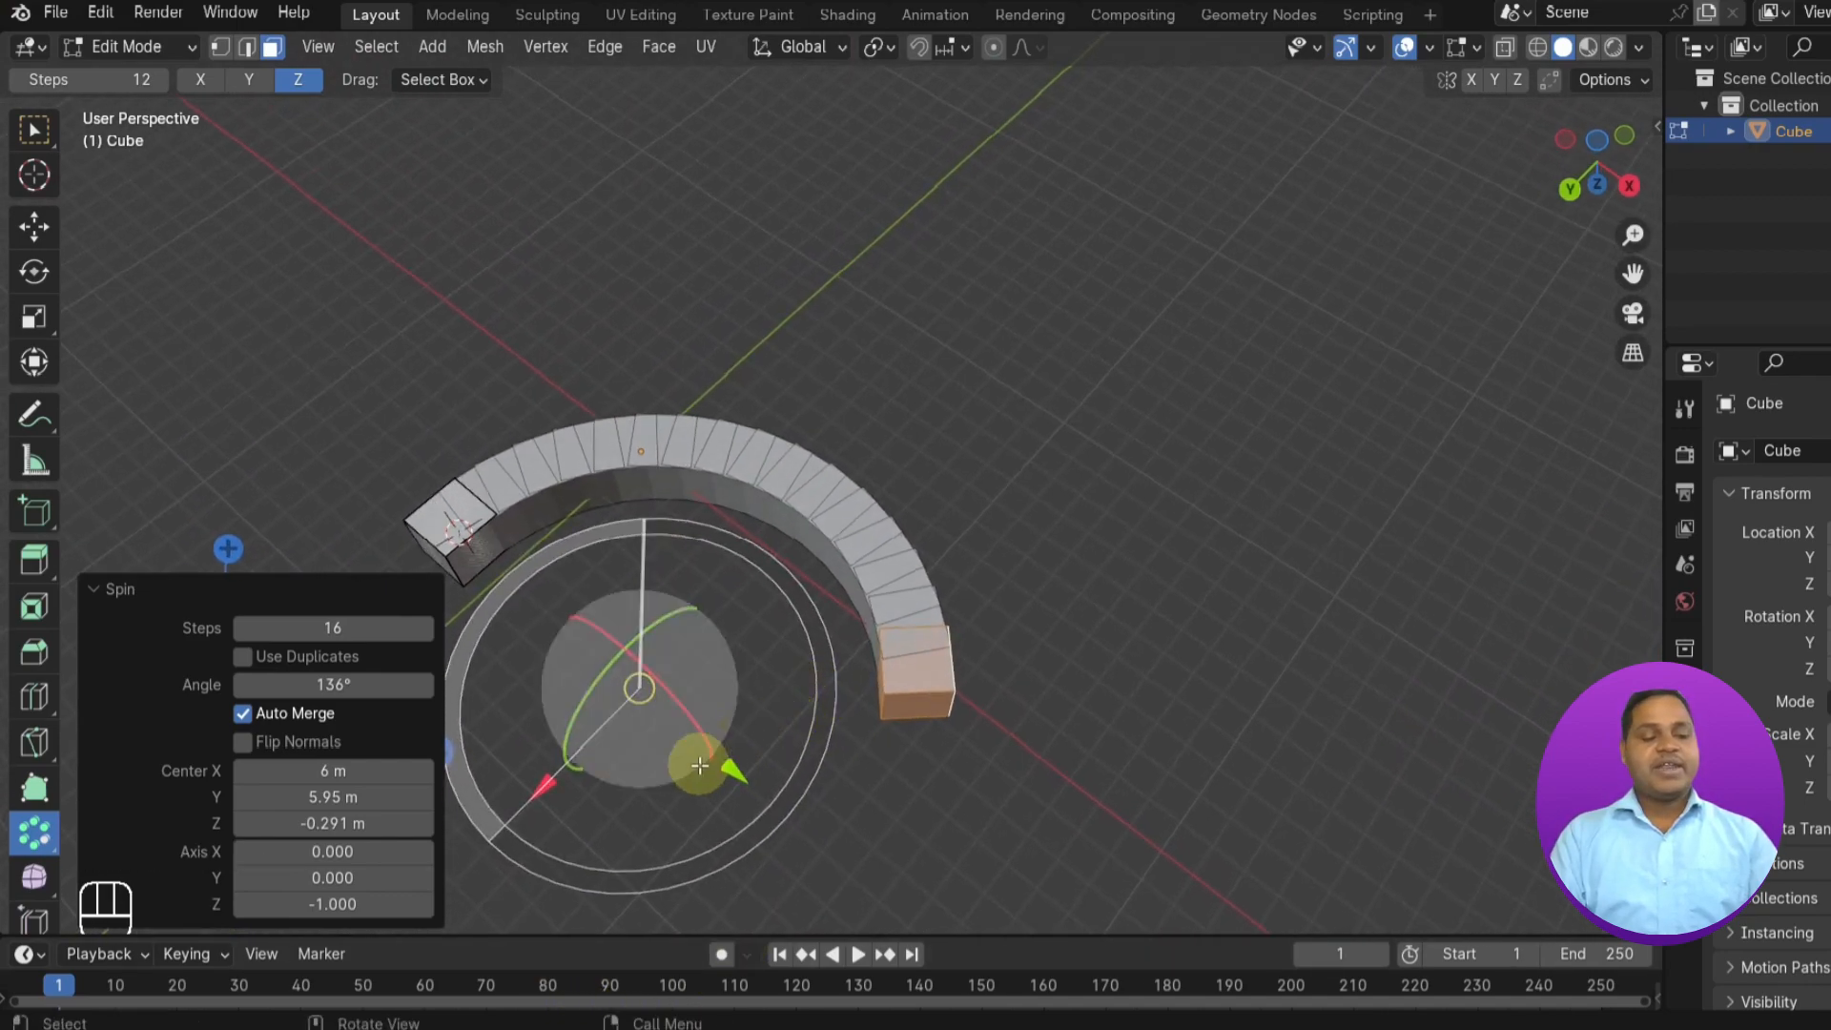
key(super)
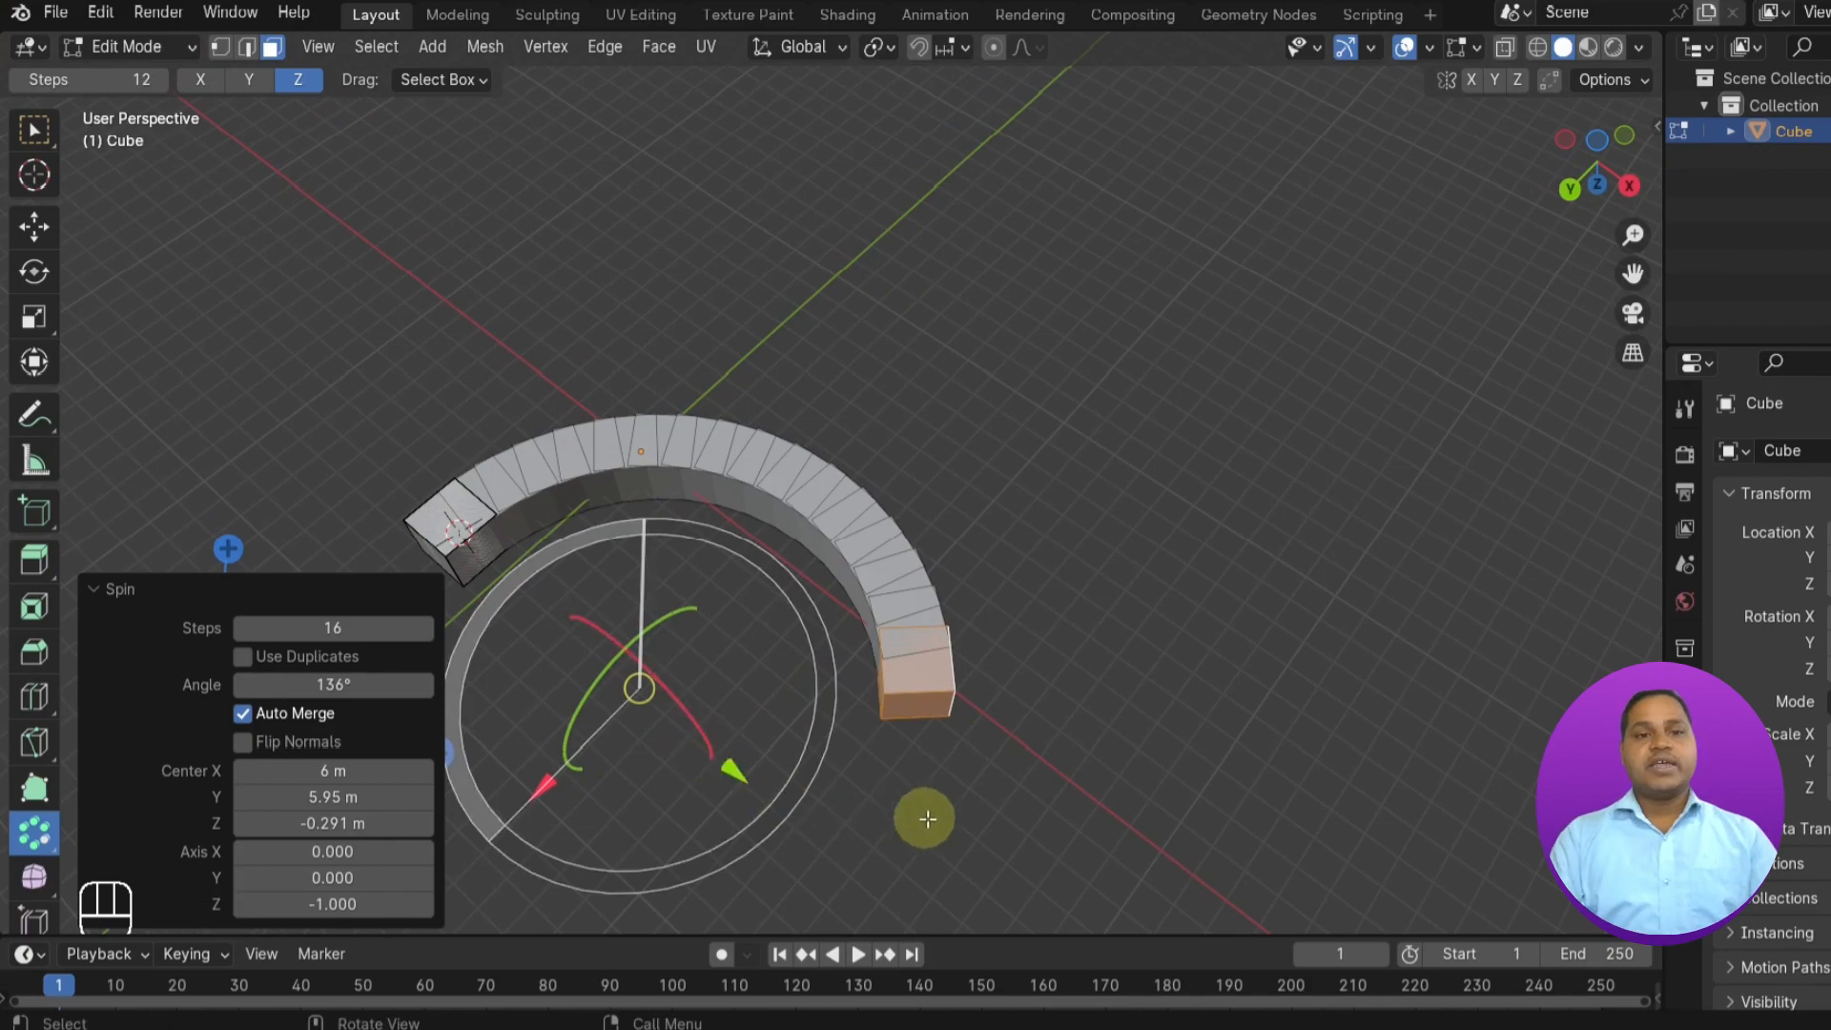
click(1107, 707)
middle_drag(1107, 706, 1017, 613)
scroll(1001, 625, down, 3)
scroll(1008, 625, up, 2)
scroll(1008, 625, up, 1)
- Try to spin a single face on the arc's inner side by 0.537° about the Z axis
click(648, 410)
click(247, 343)
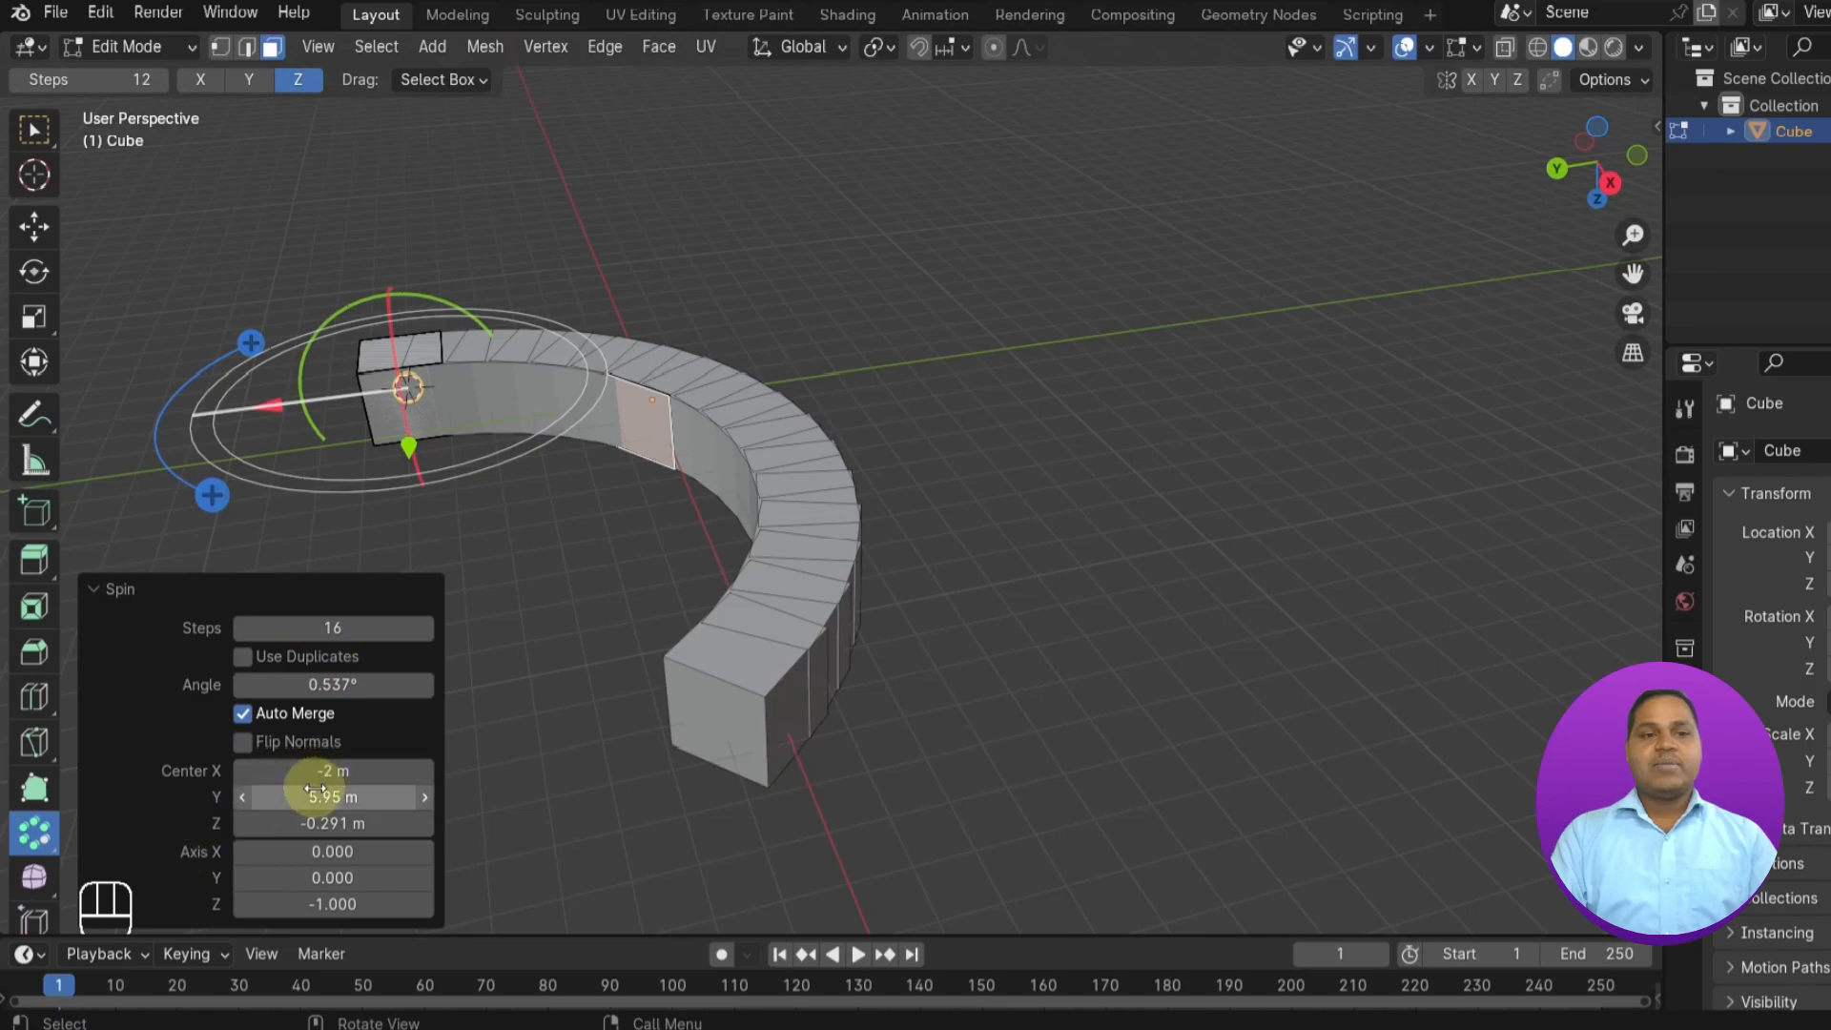
click(231, 361)
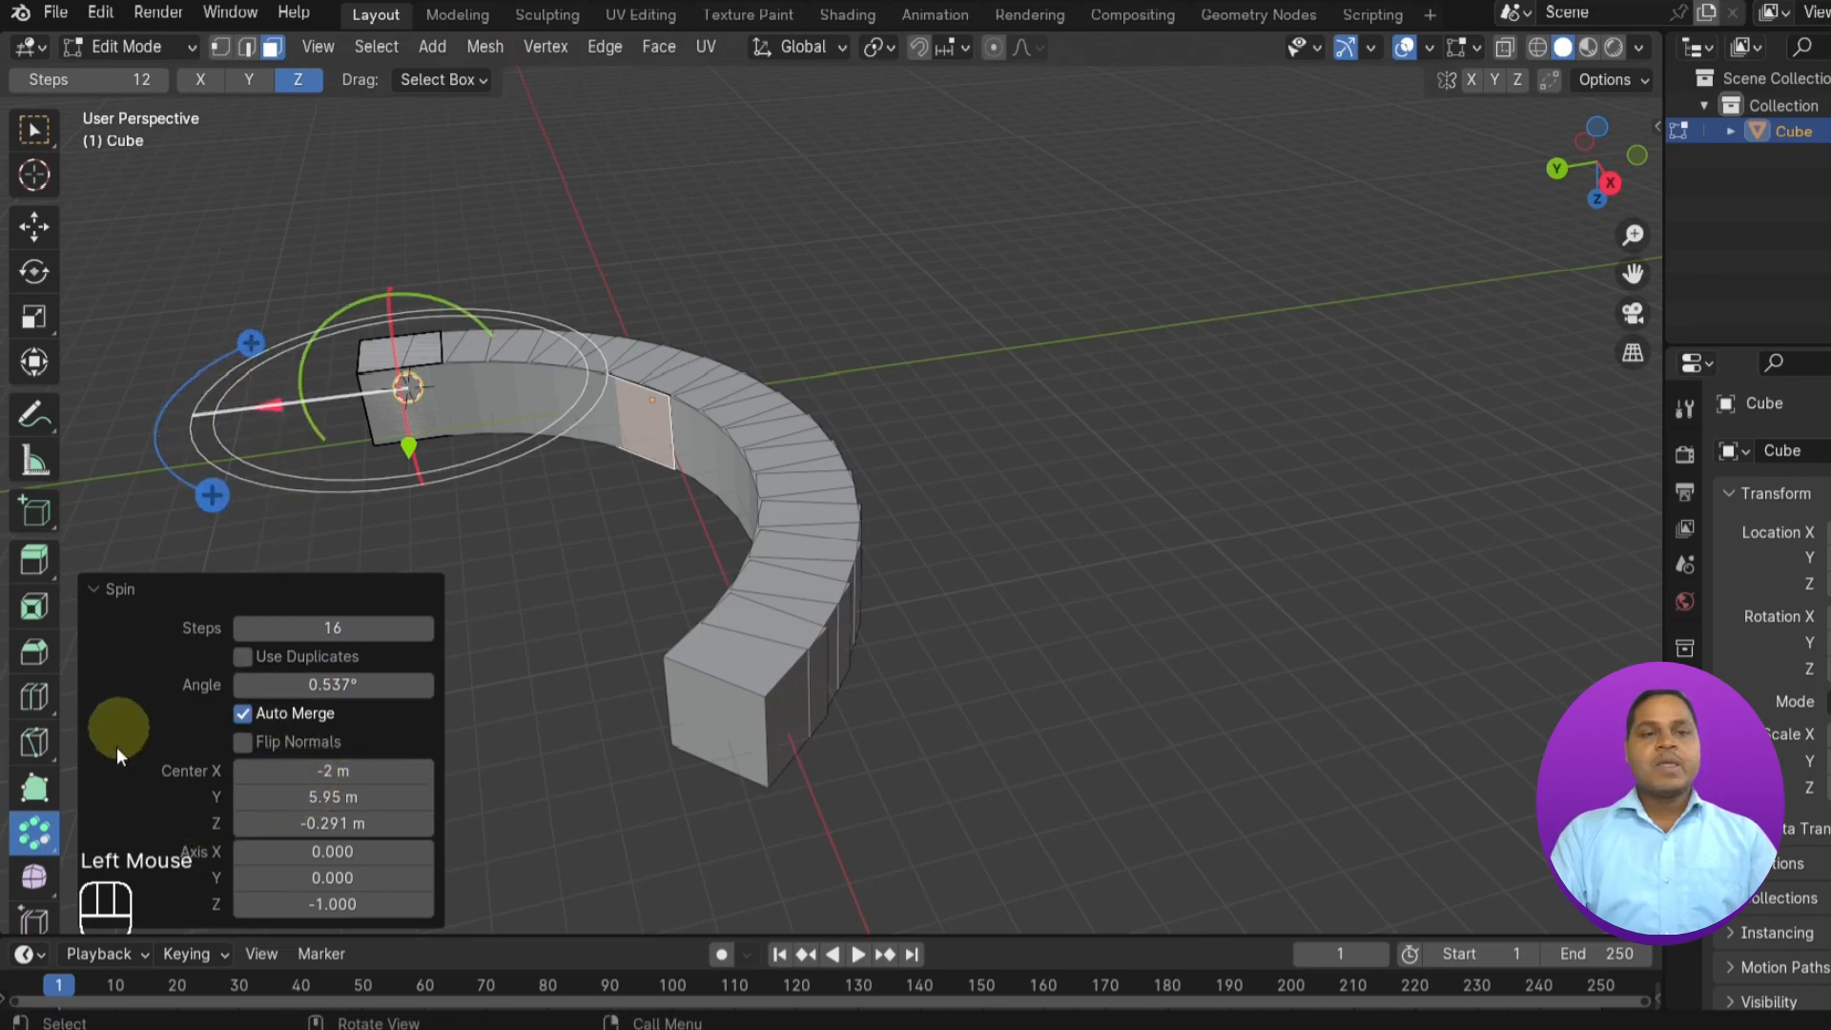
scroll(368, 800, down, 2)
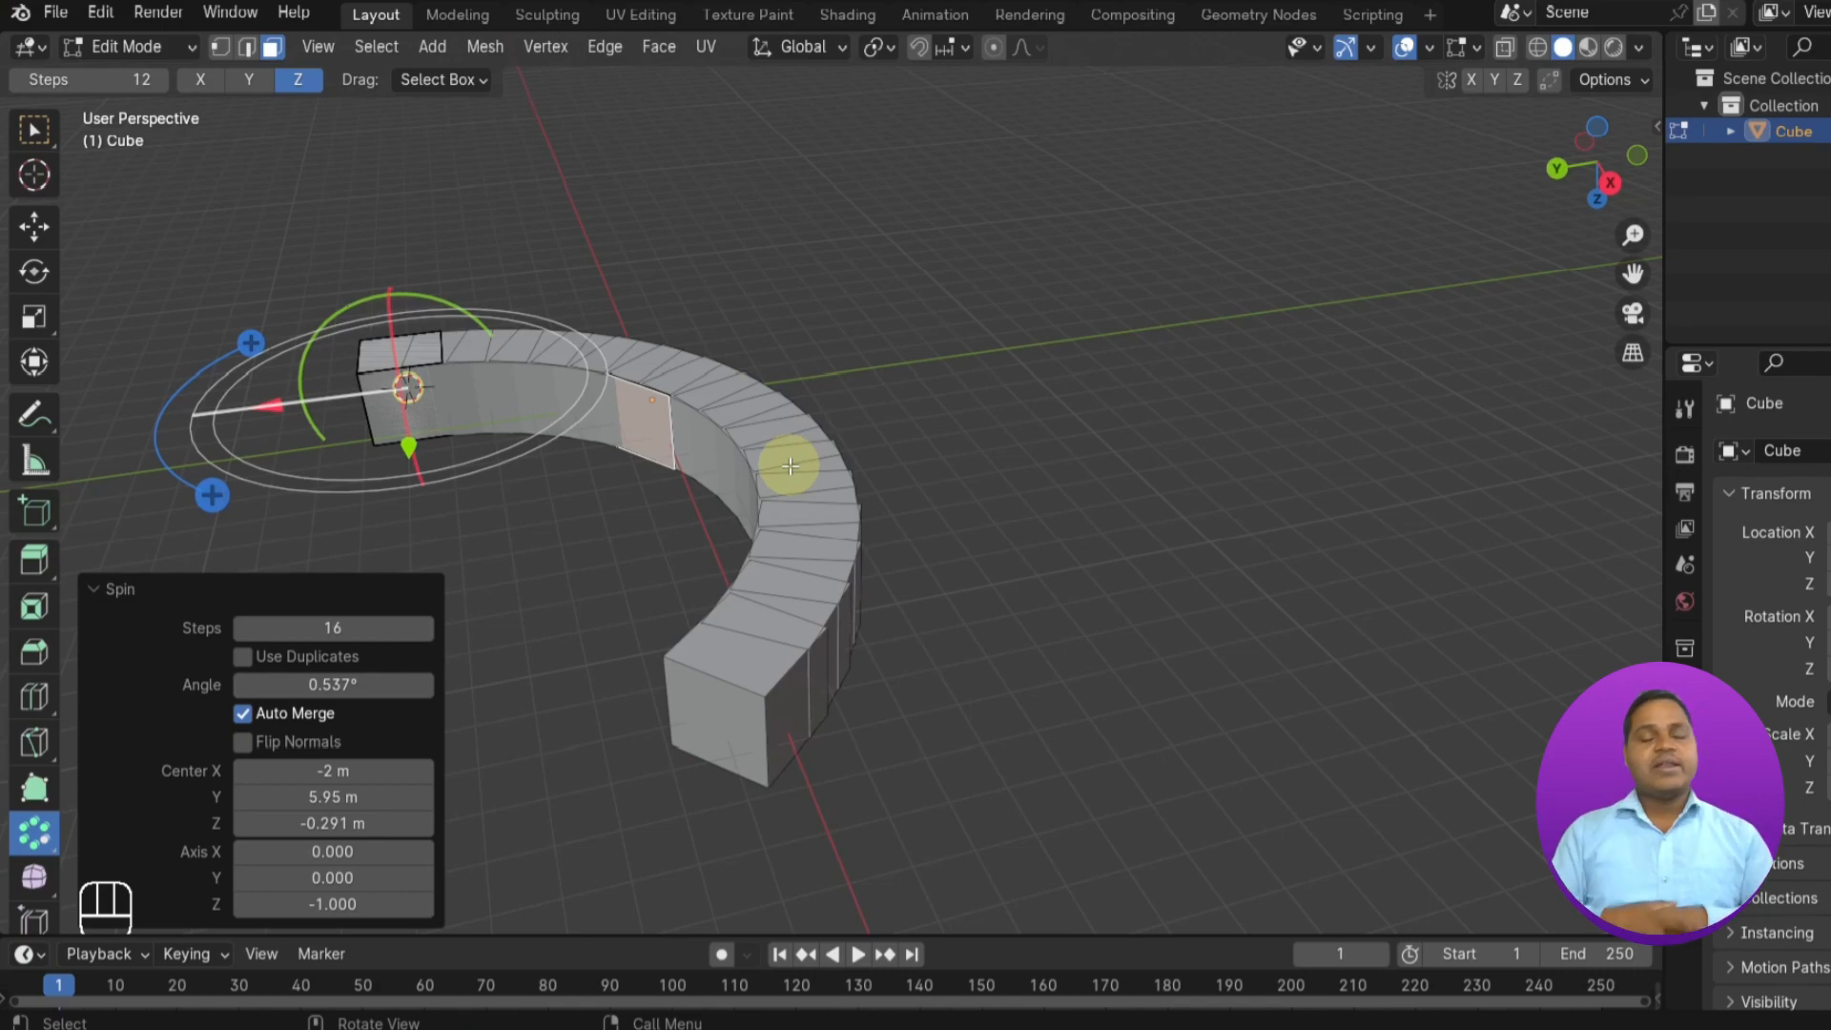
middle_click(1181, 422)
key(shift+a)
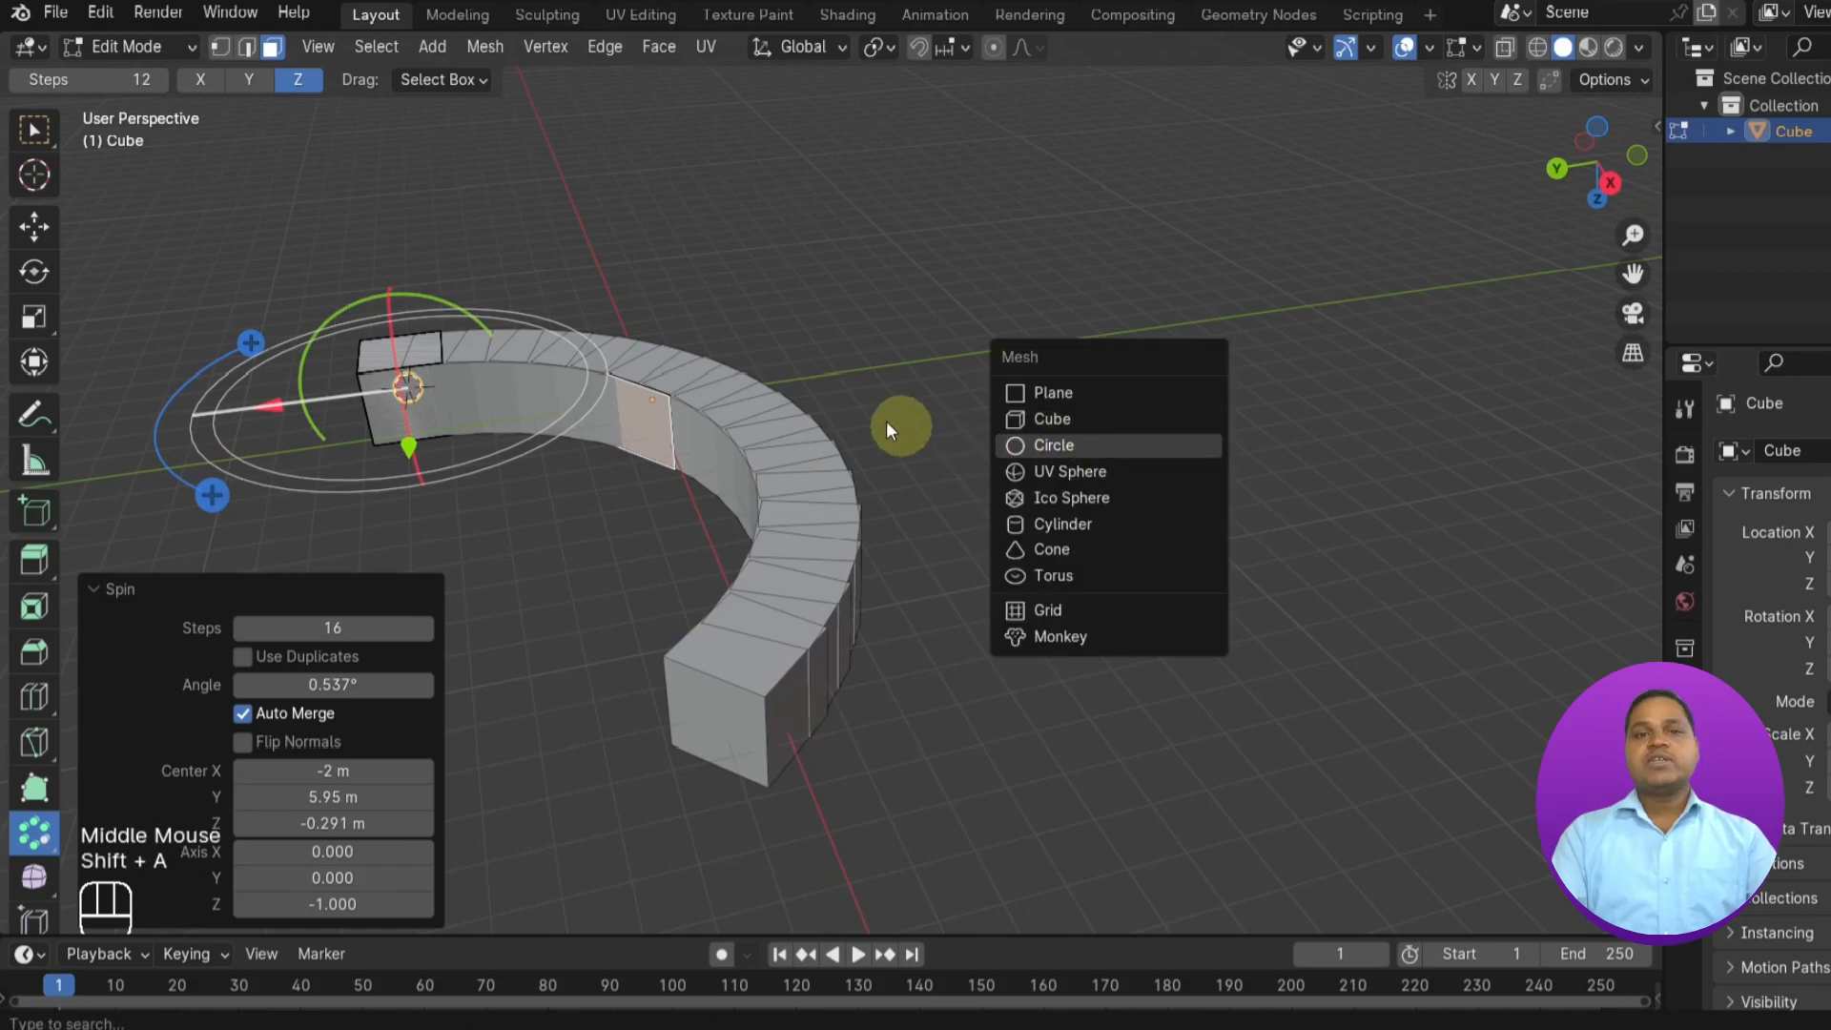
click(875, 381)
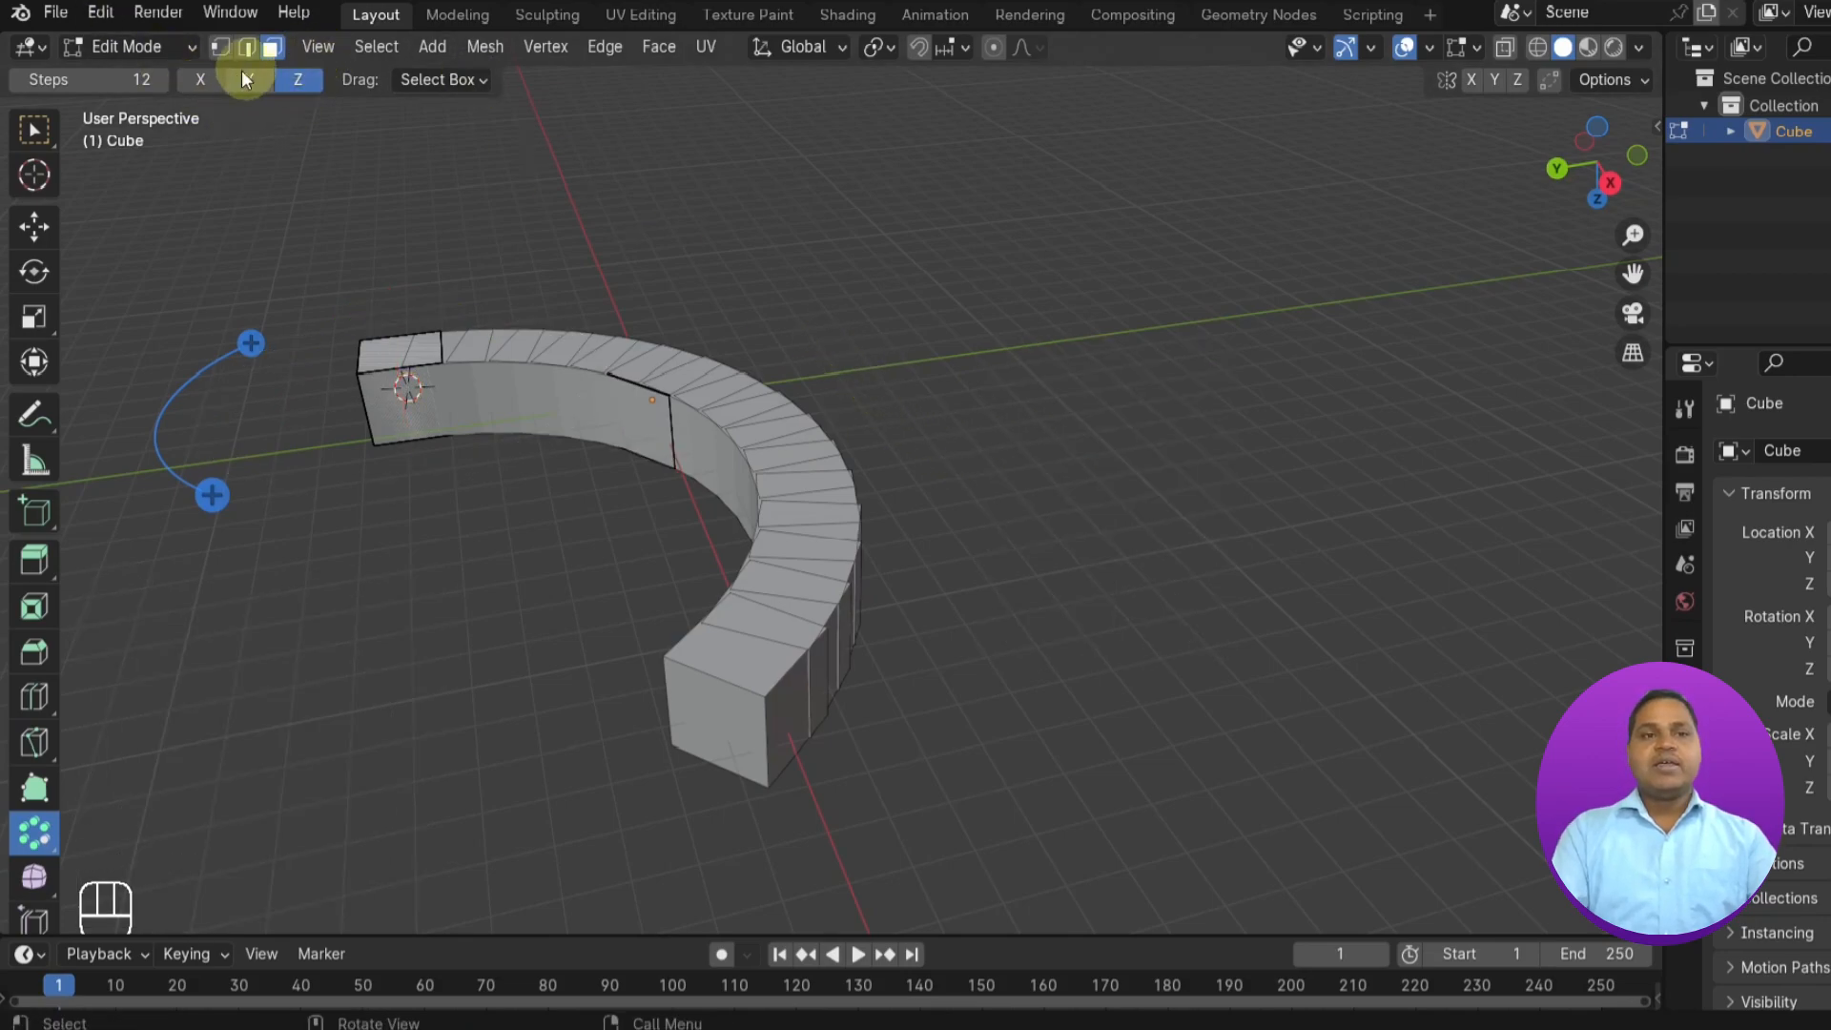
- Return to Object Mode and delete the arc-shaped object
key(Tab)
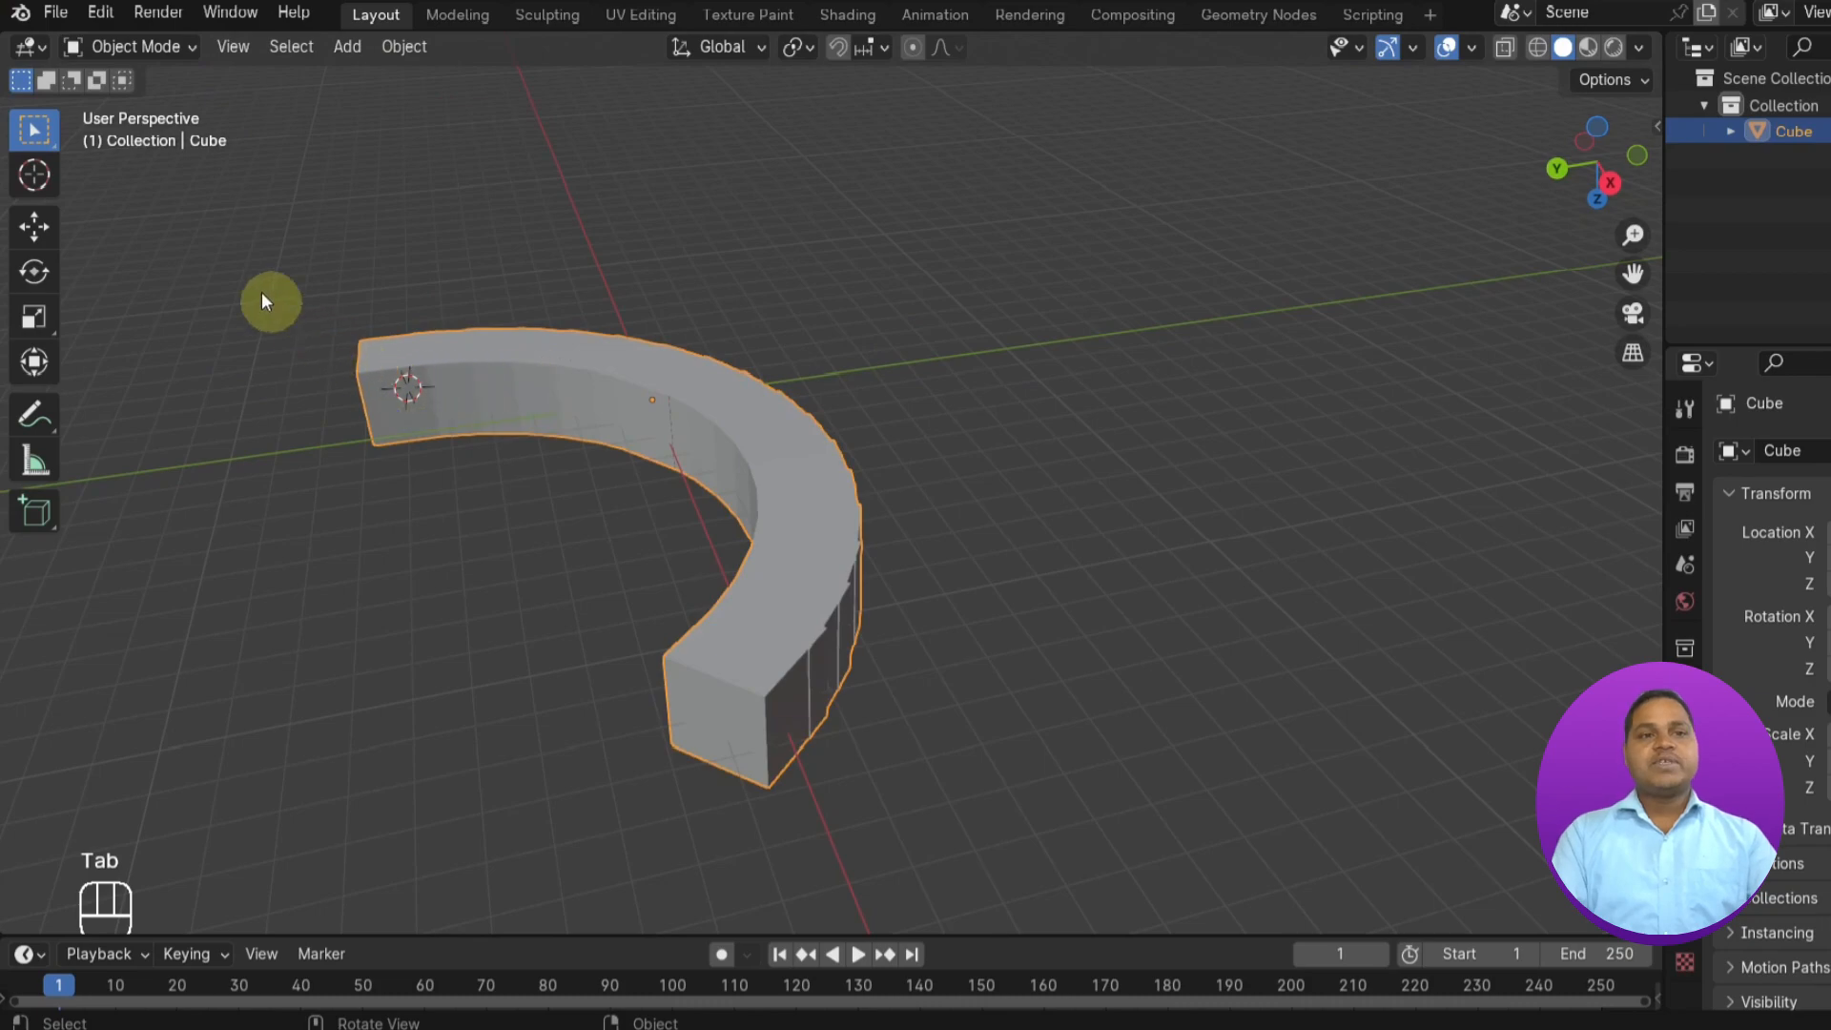
key(Delete)
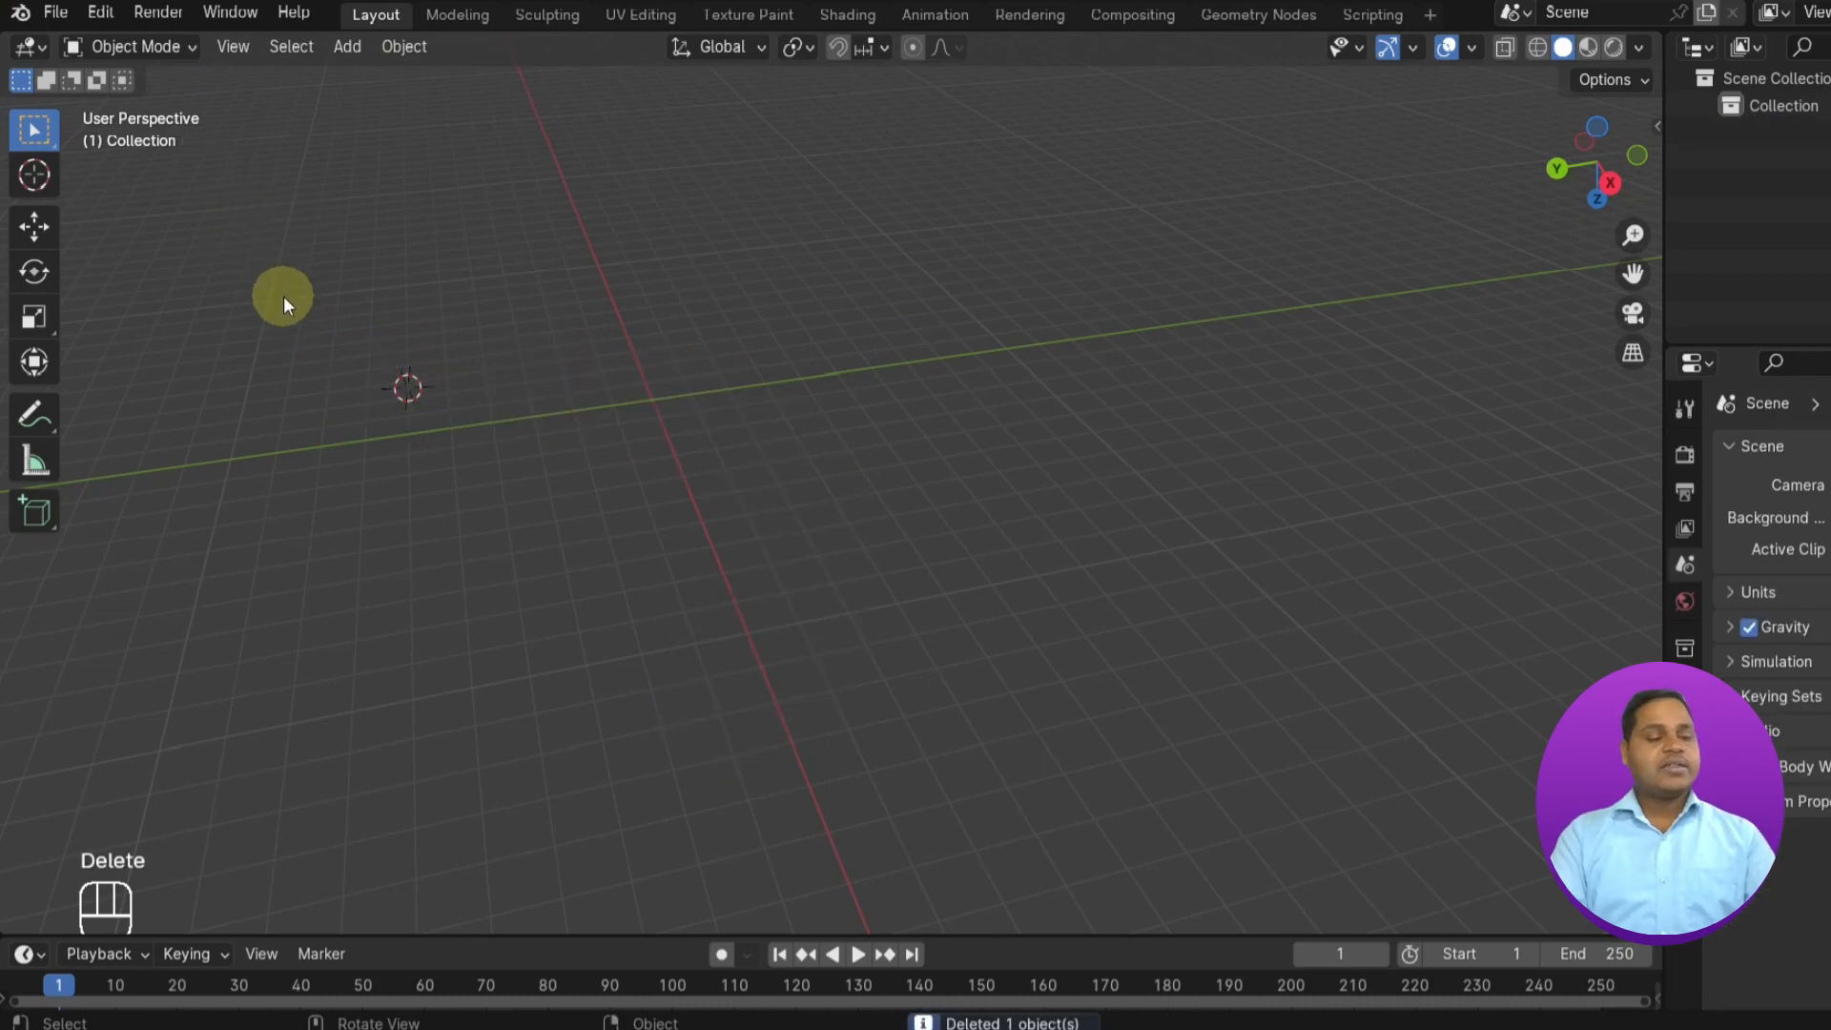
key(shift+a)
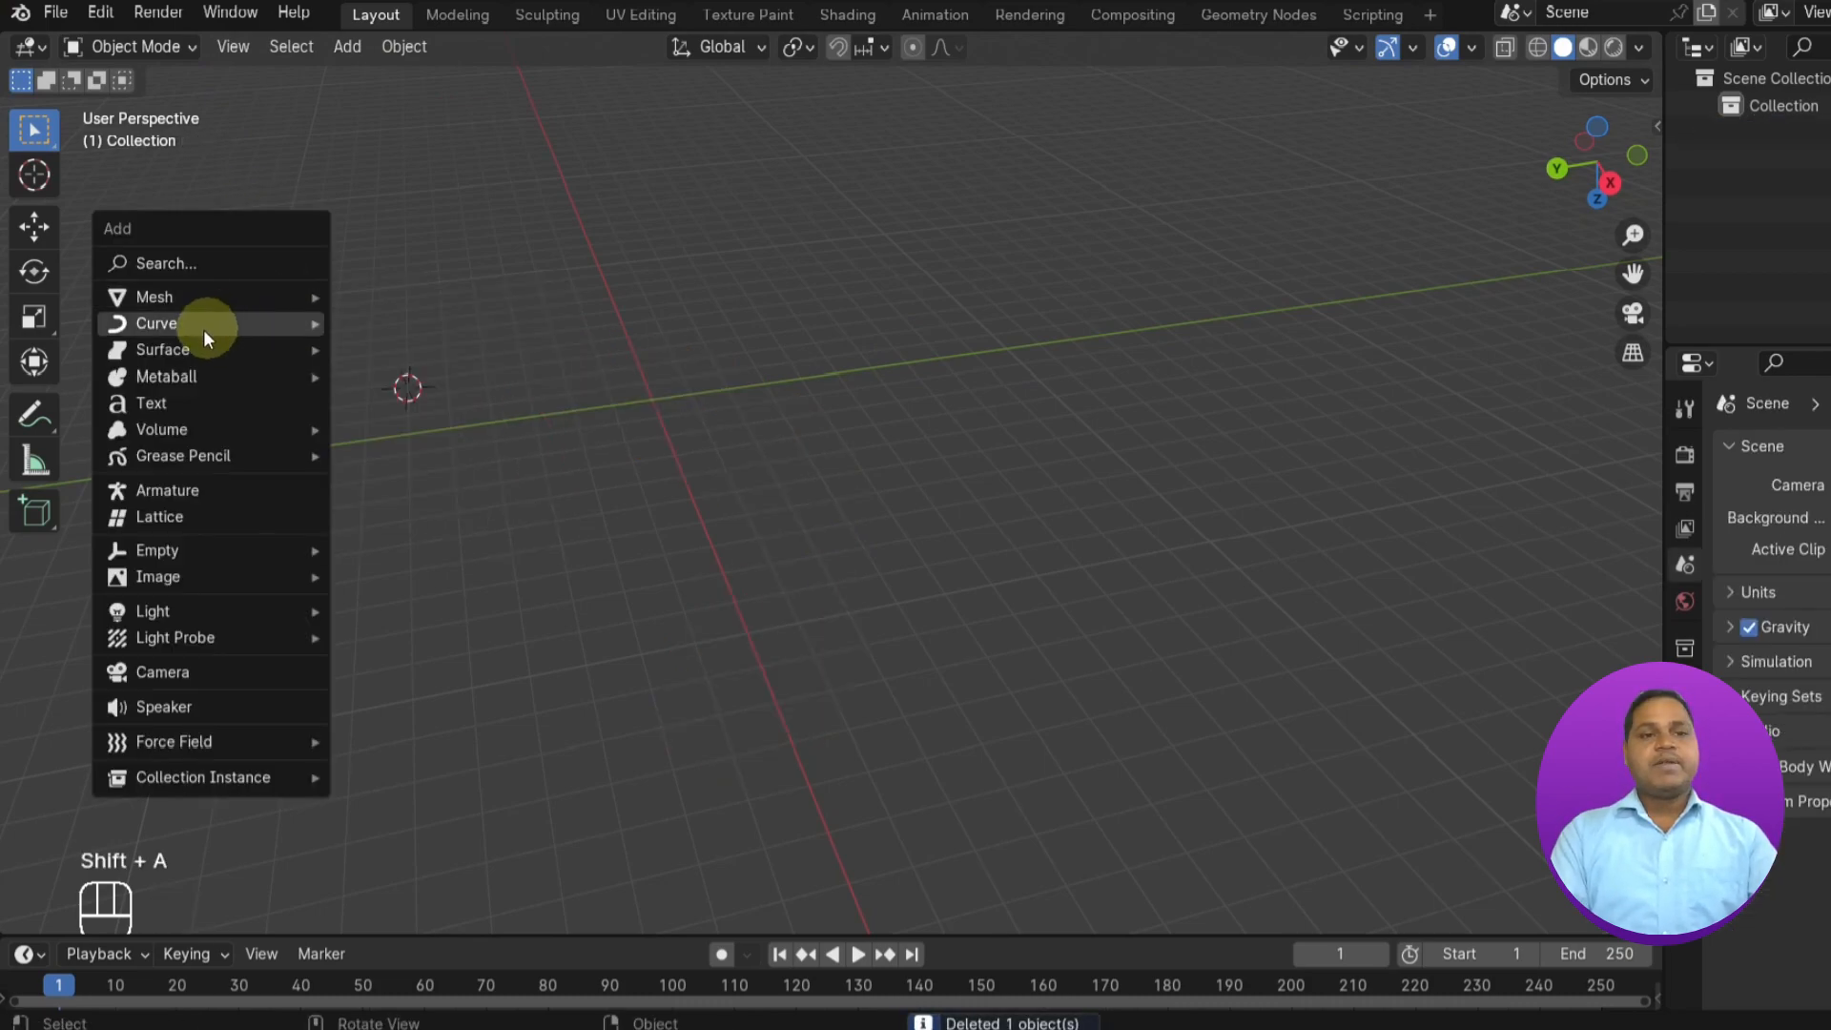
mouse_move(212, 353)
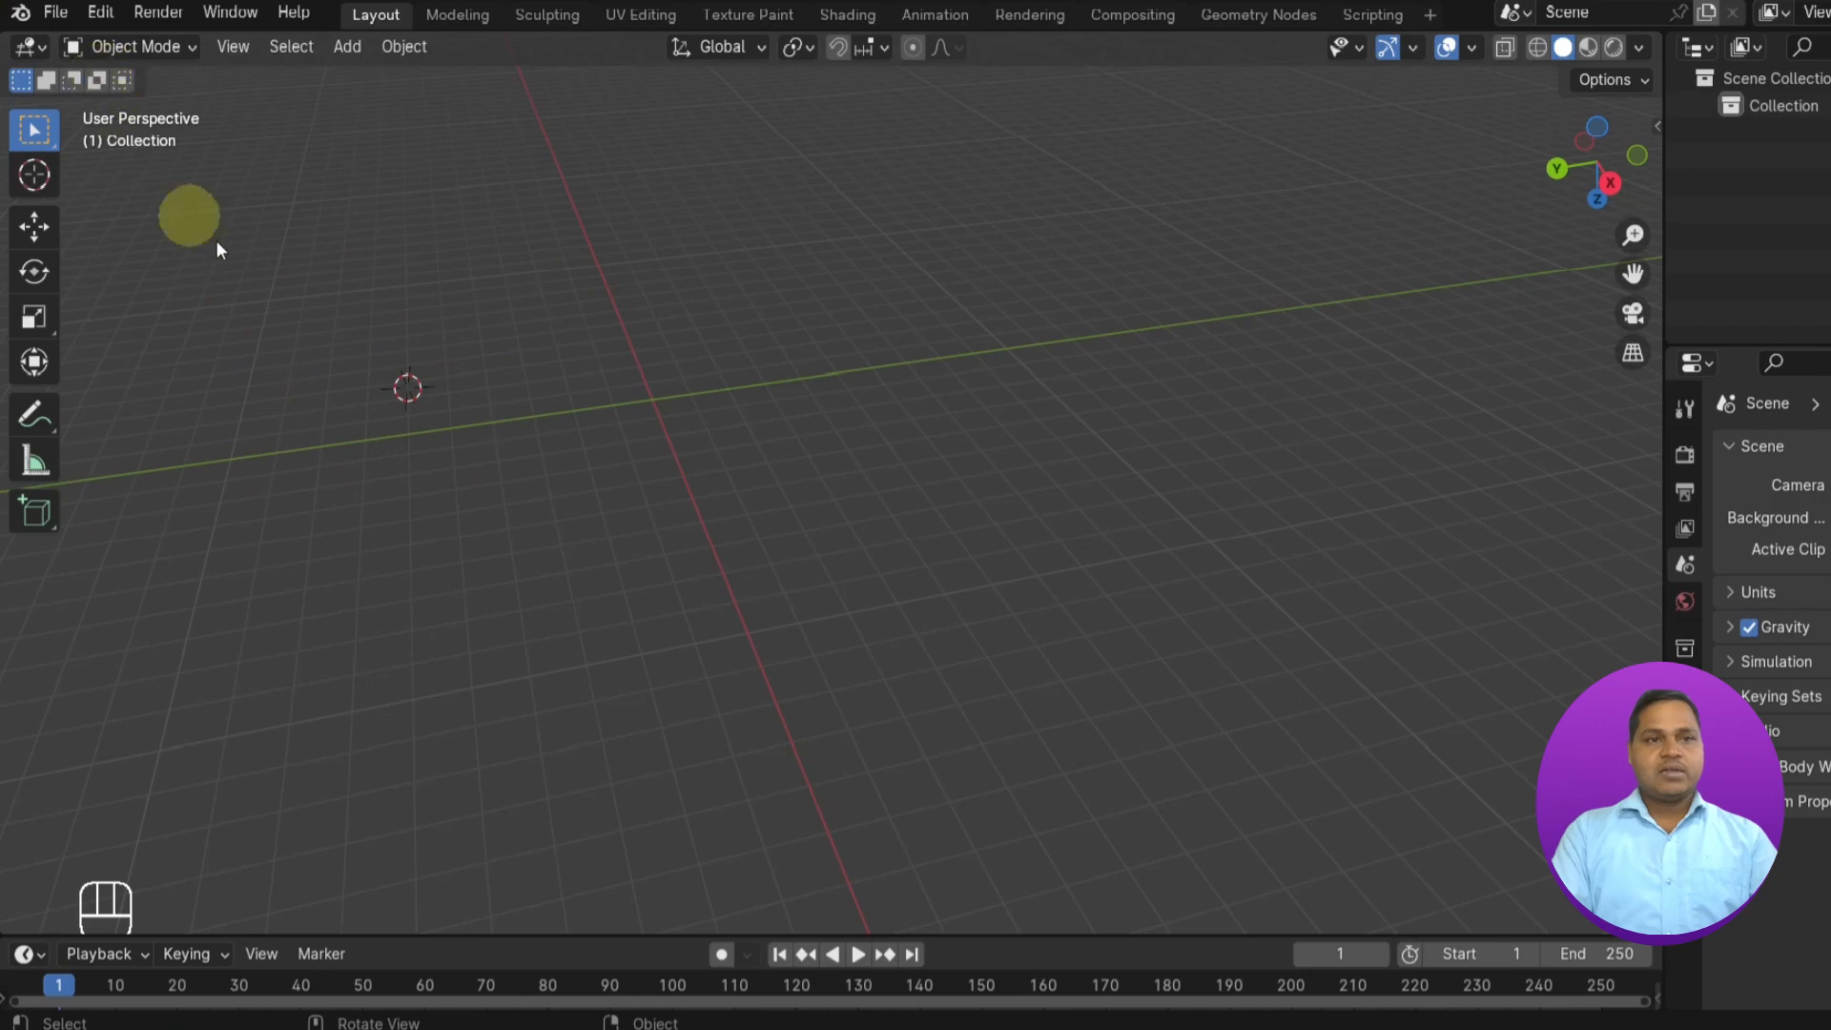
- Add a 2 m mesh plane at the 3D cursor and deselect it
key(shift+a)
mouse_move(382, 396)
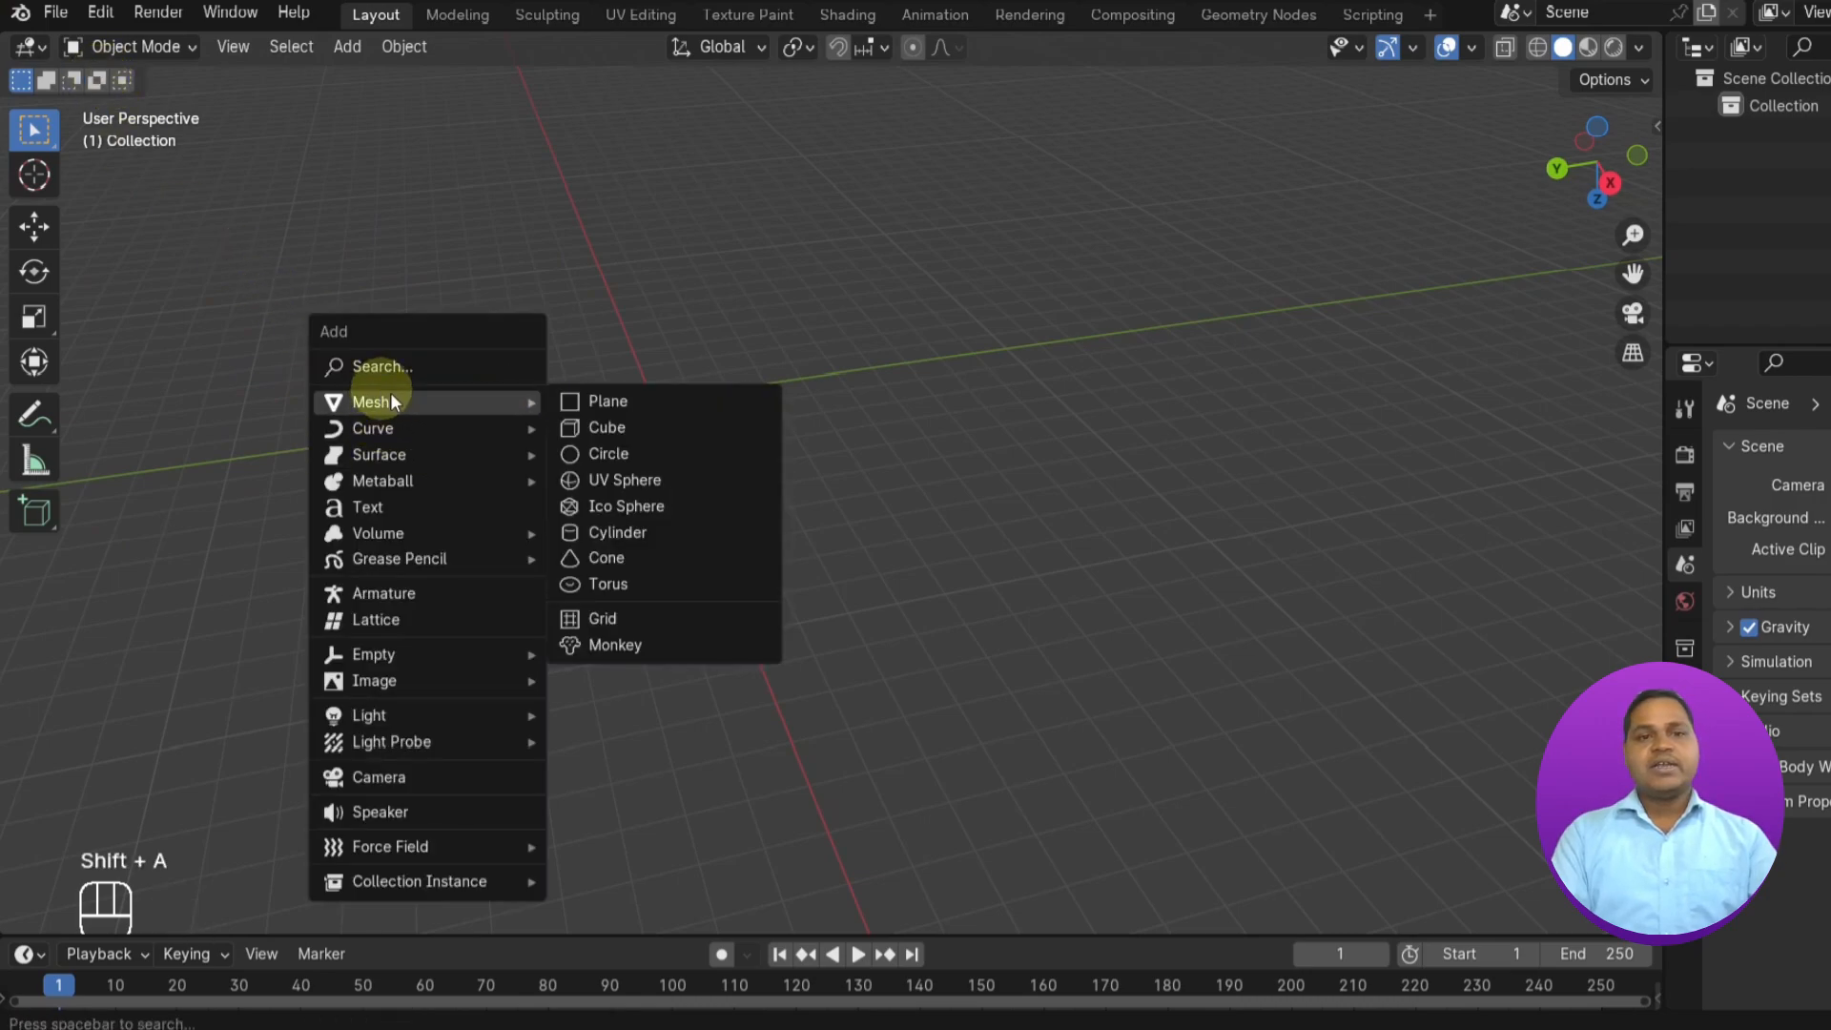
click(600, 403)
scroll(601, 391, up, 4)
middle_drag(594, 385, 747, 454)
scroll(748, 454, down, 4)
shift+middle_drag(992, 454, 436, 351)
scroll(710, 486, up, 2)
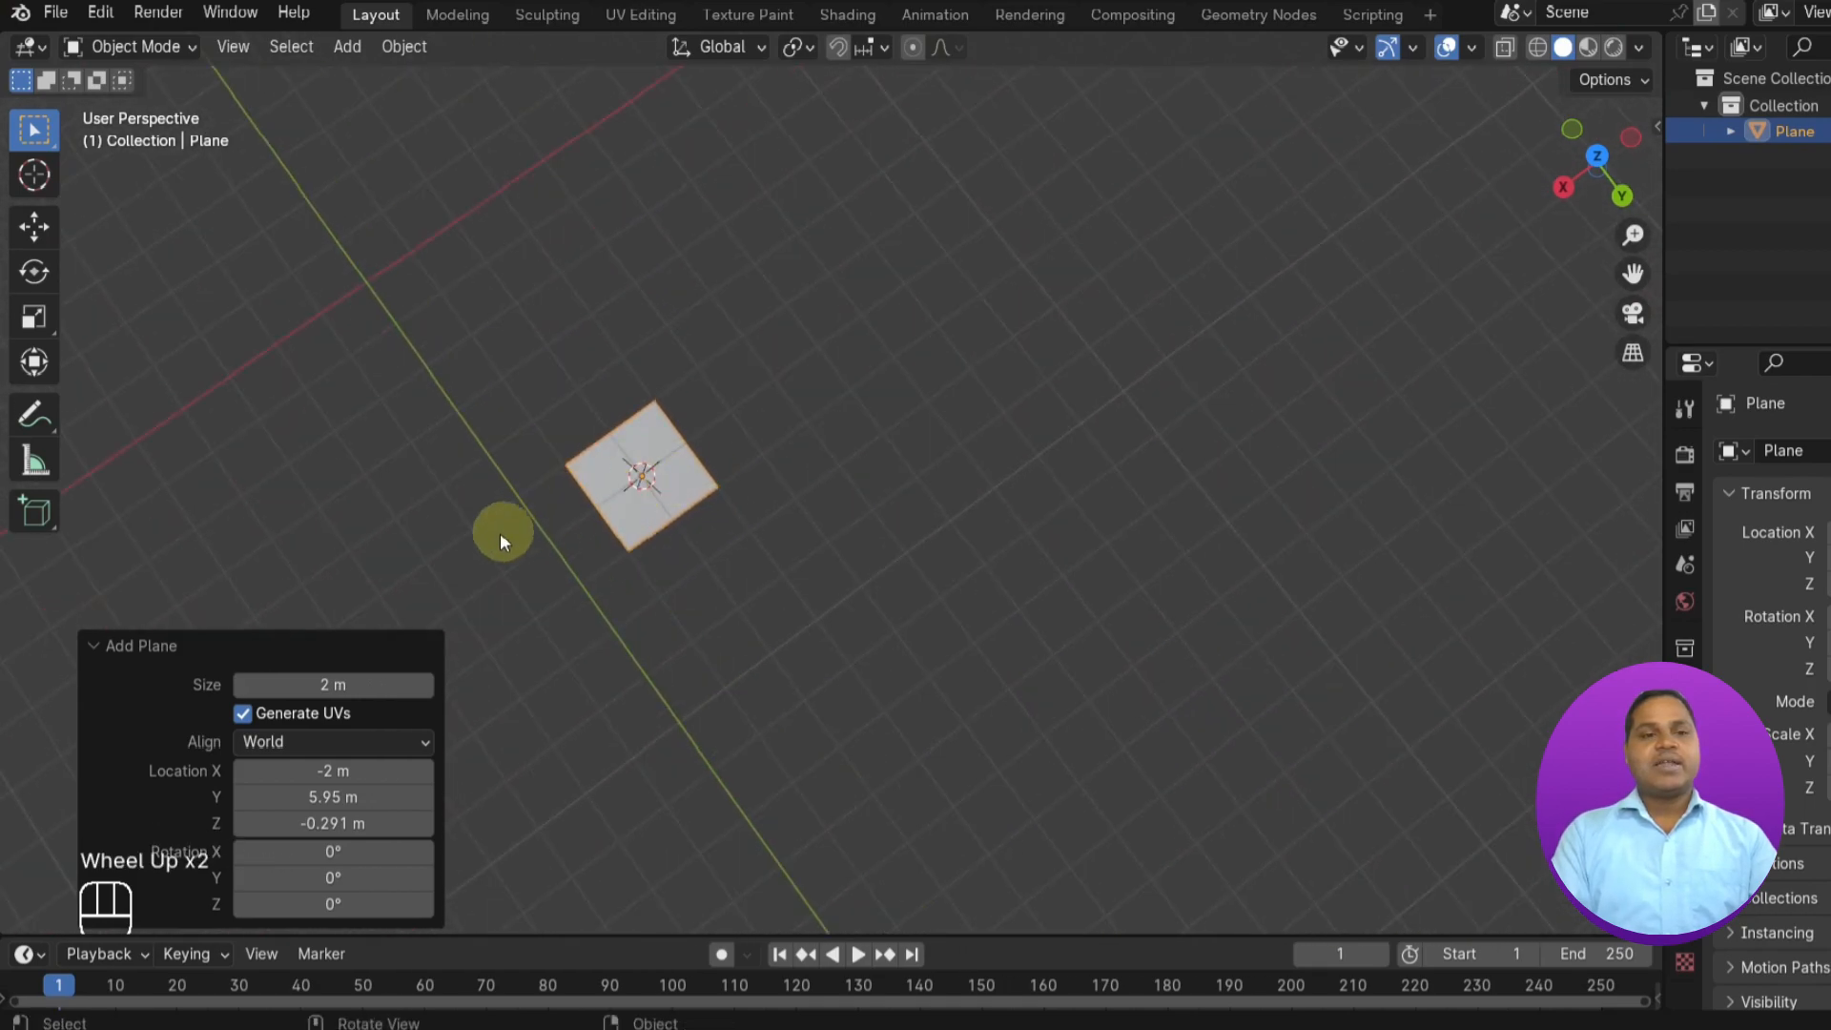
click(355, 580)
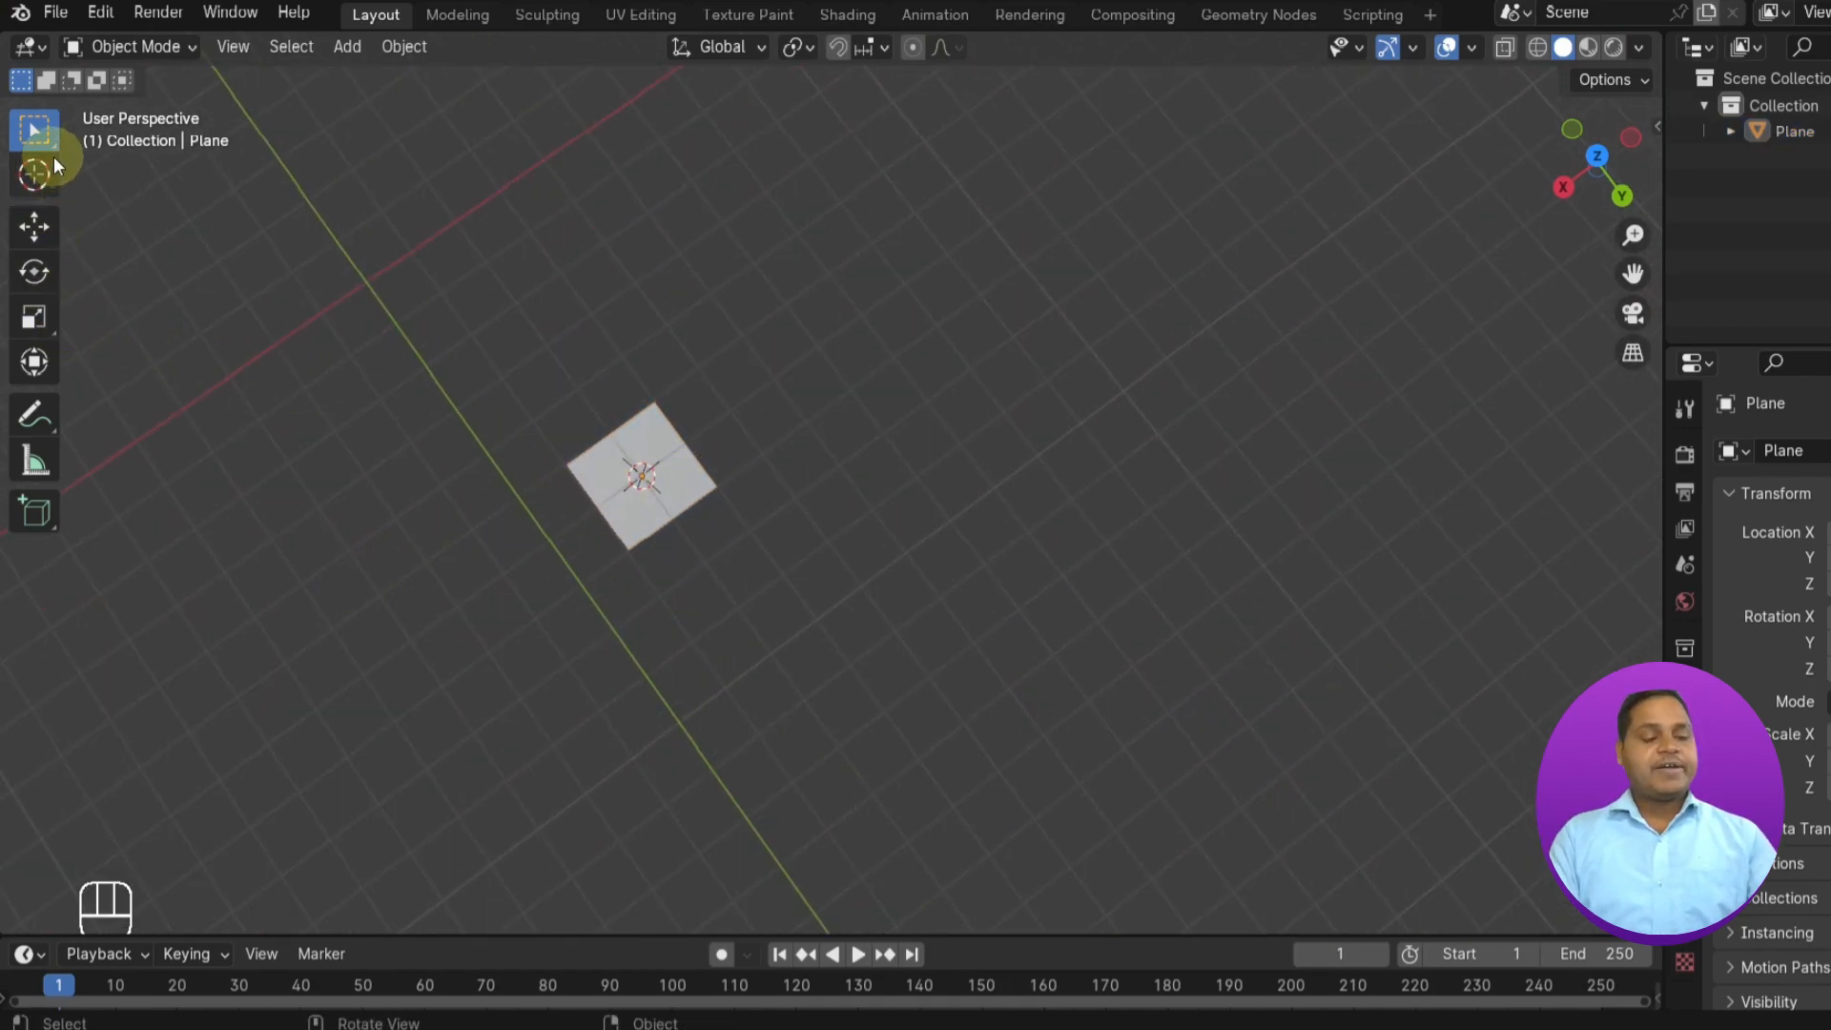
- Enter Edit Mode on the plane, select its only face and delete it as Faces
key(Tab)
key(Tab)
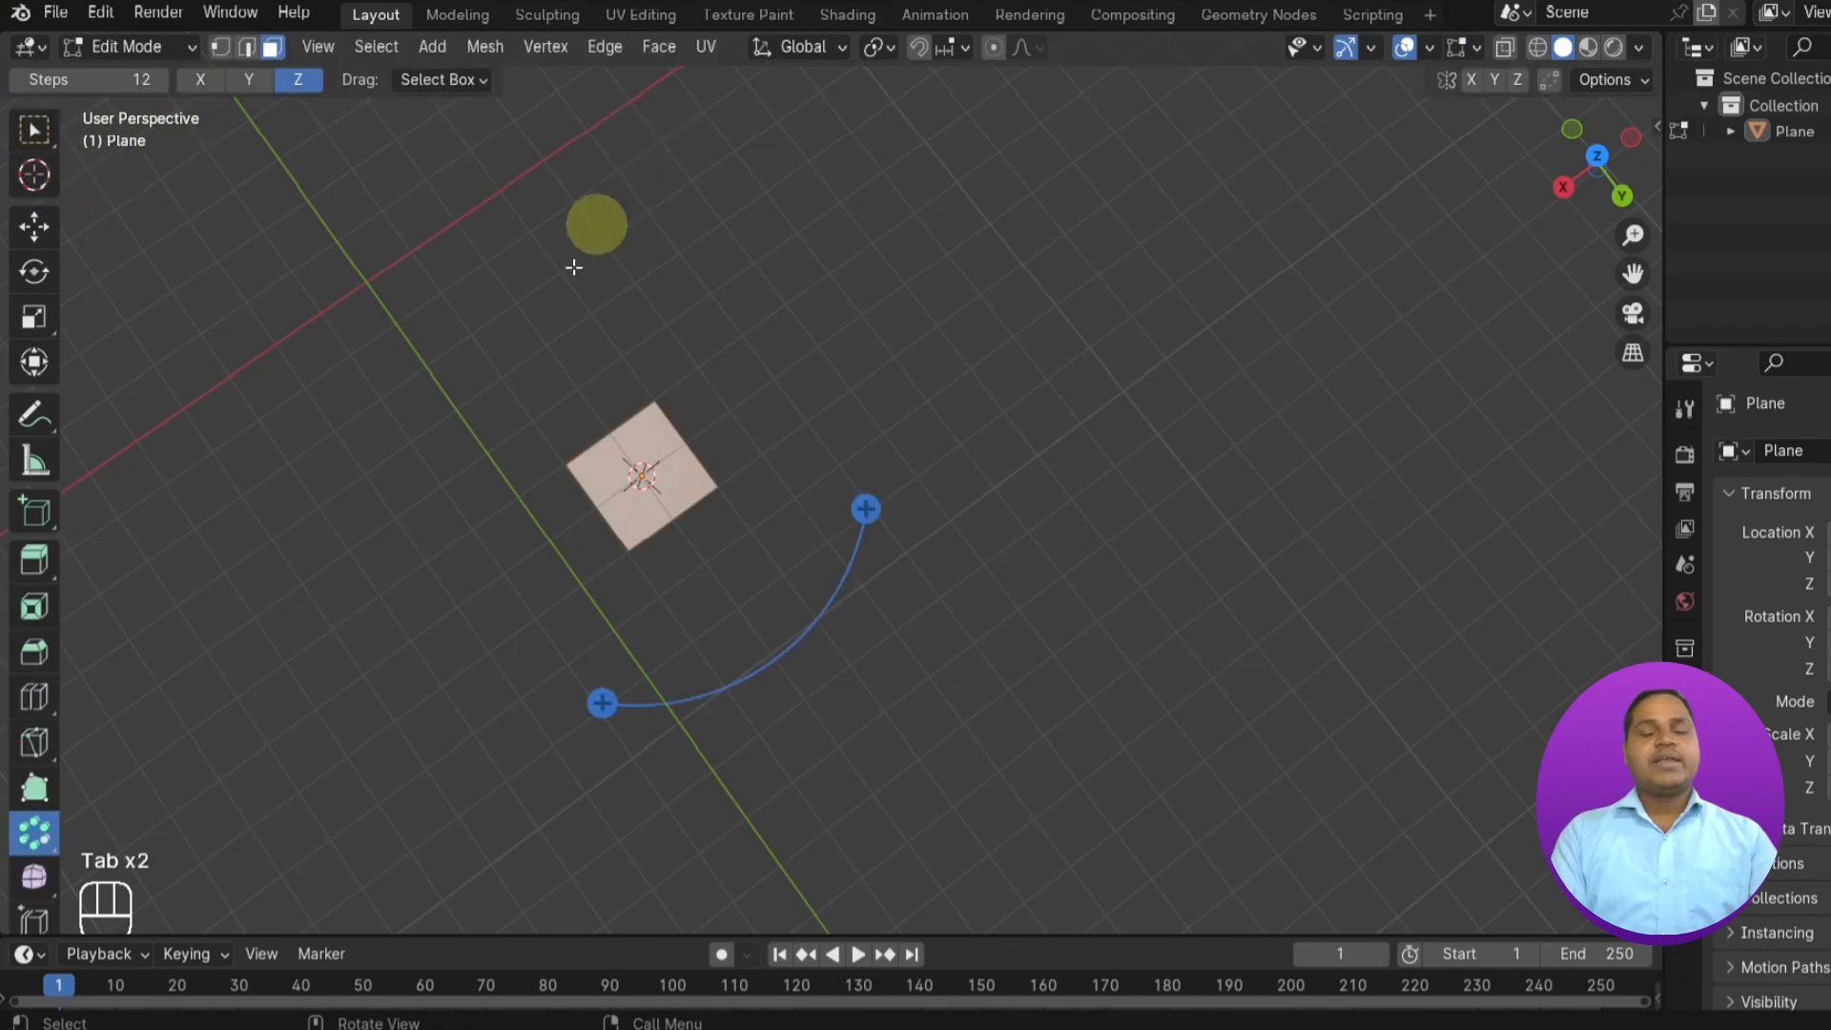
click(636, 484)
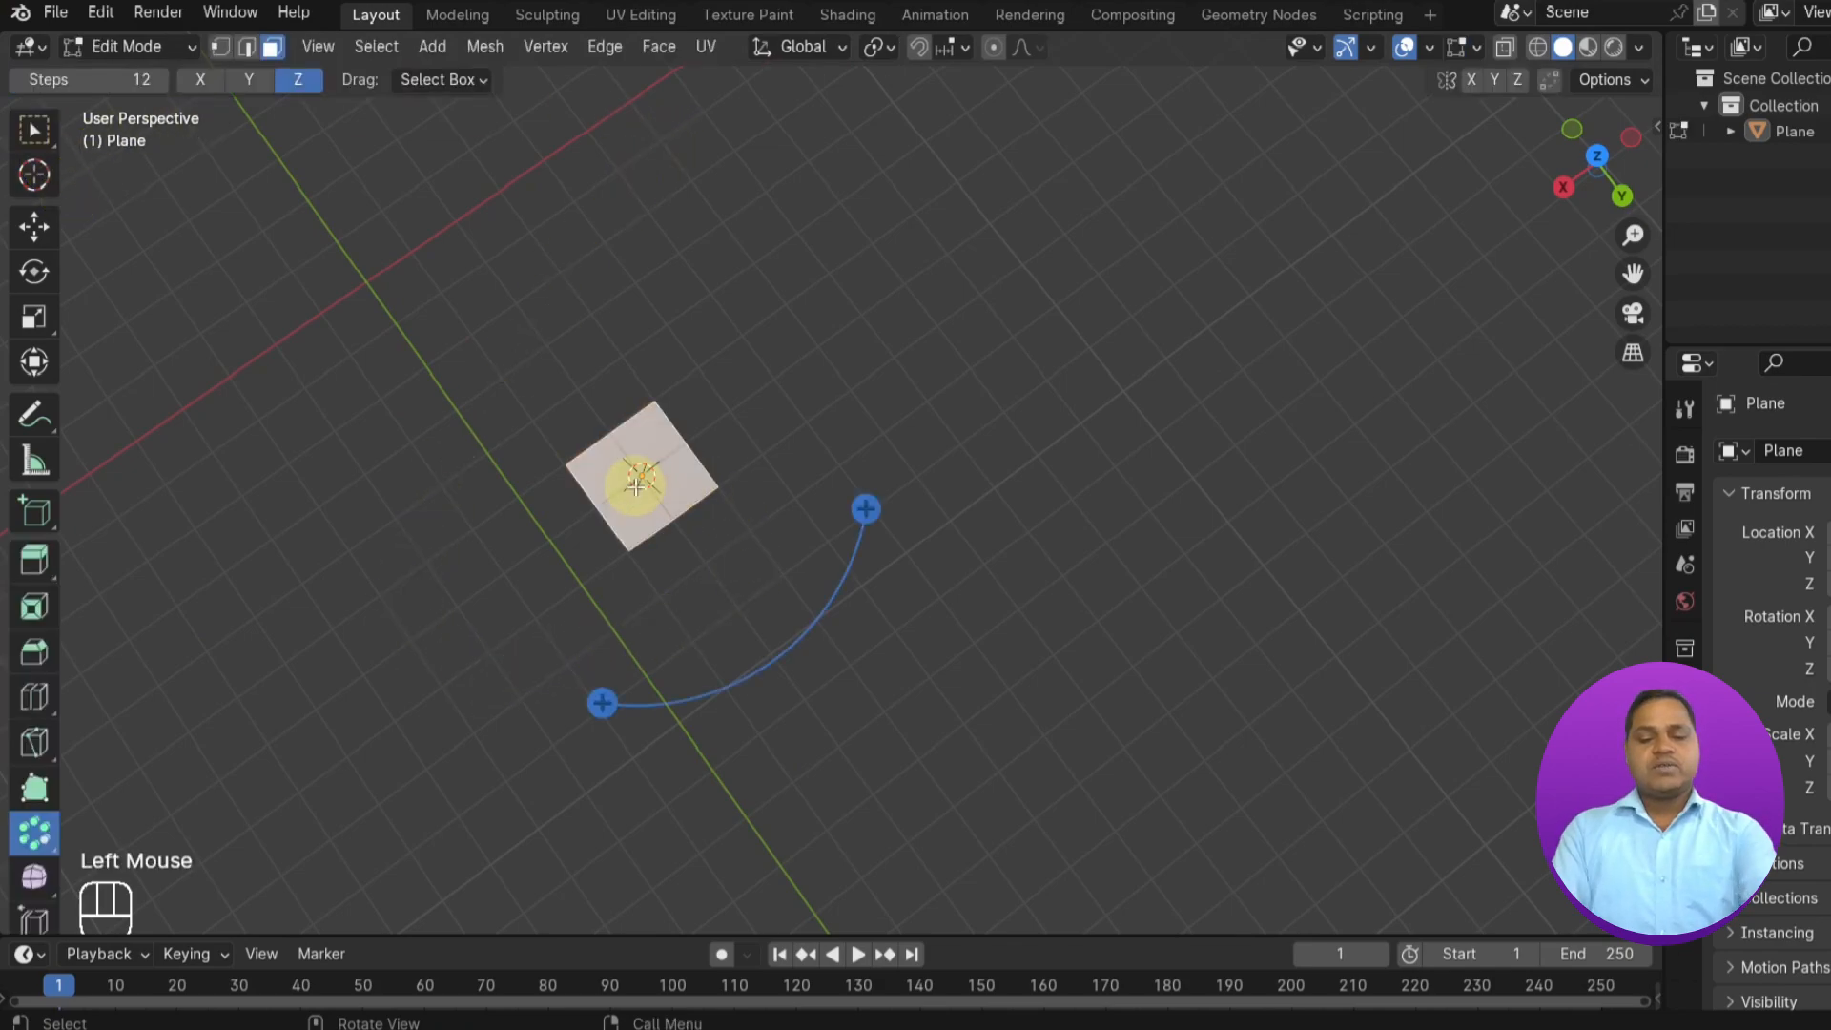
key(Delete)
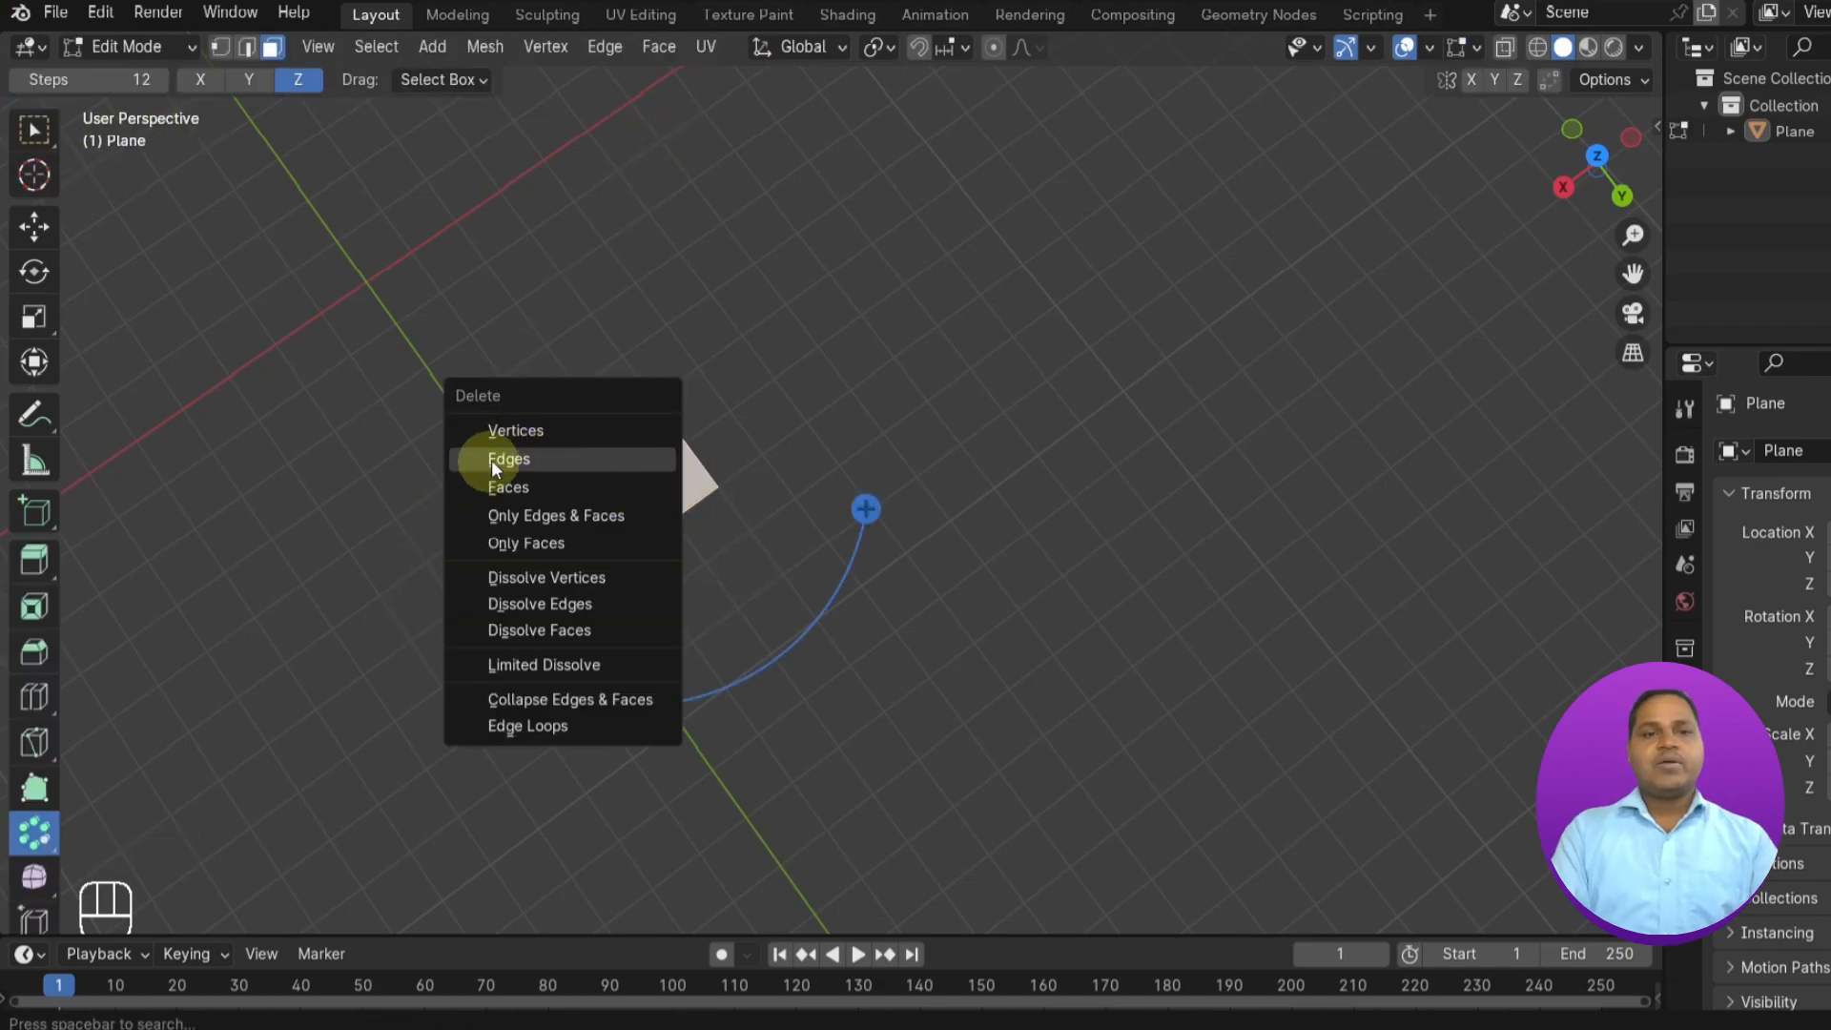
click(511, 487)
middle_drag(678, 617, 735, 483)
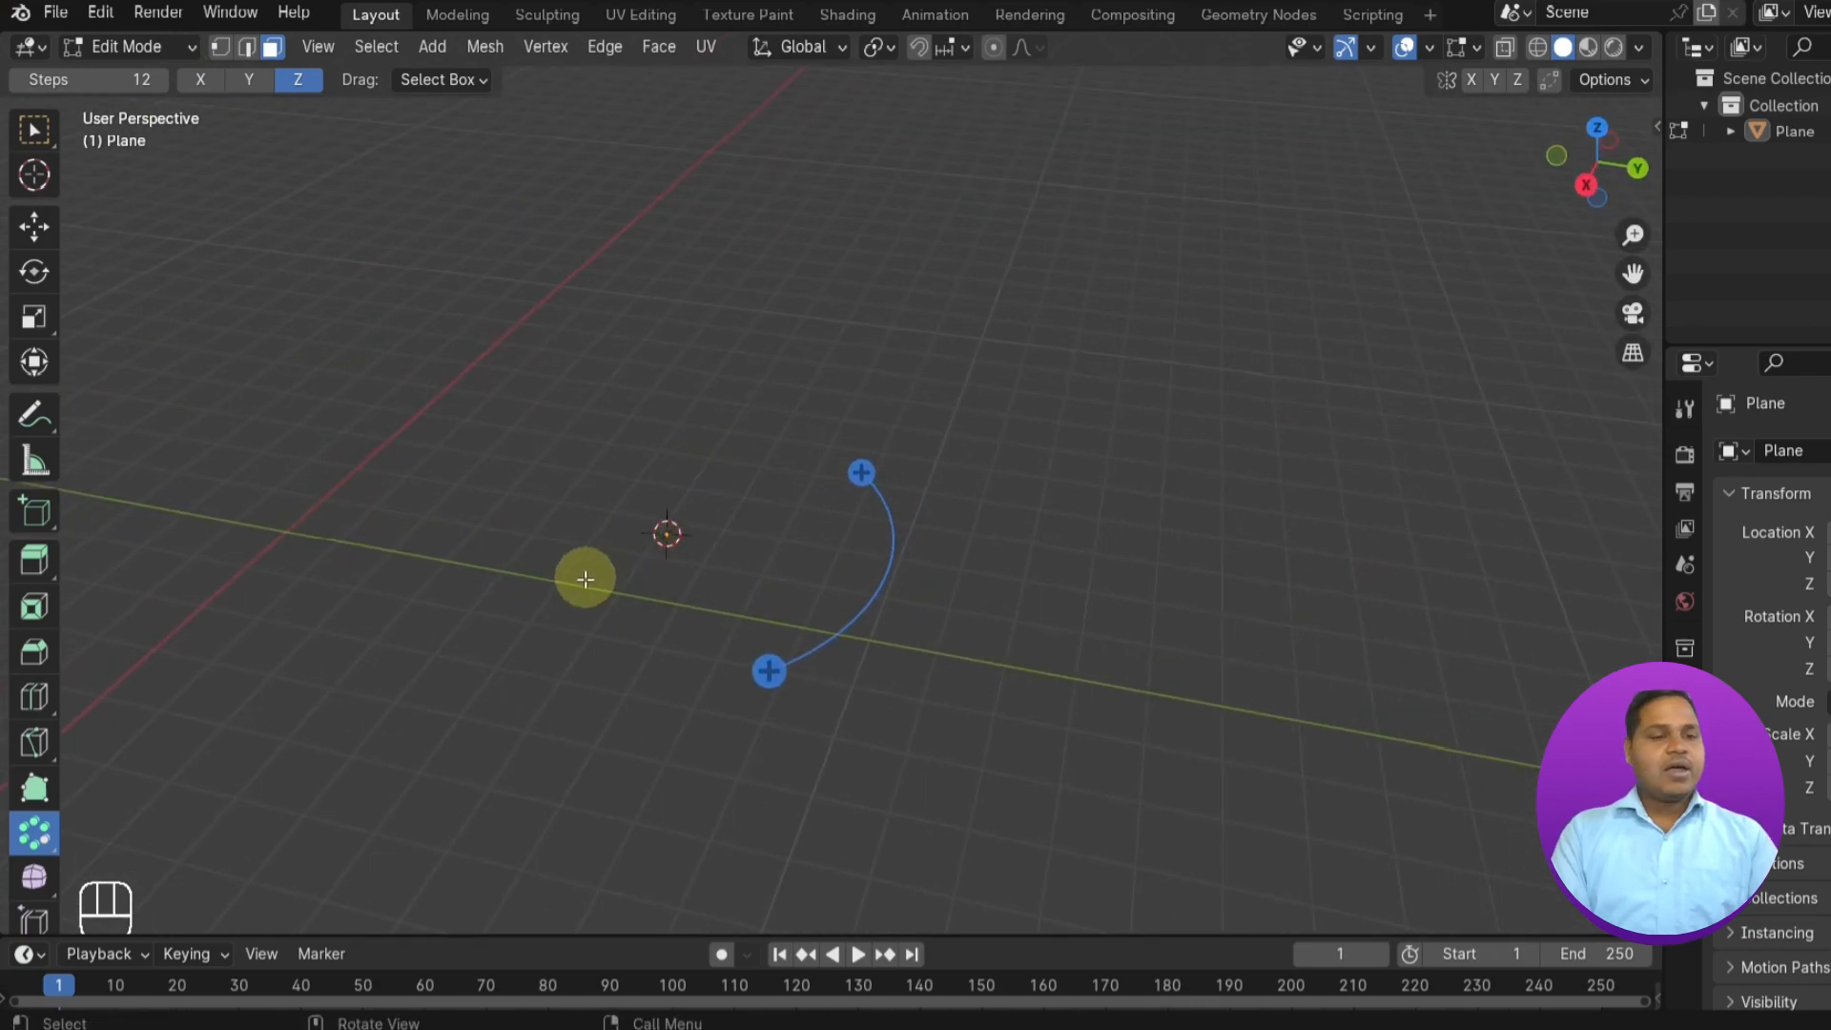
- Use Poly Build to place an open chain of connected vertices around the 3D cursor in the emptied mesh
click(34, 791)
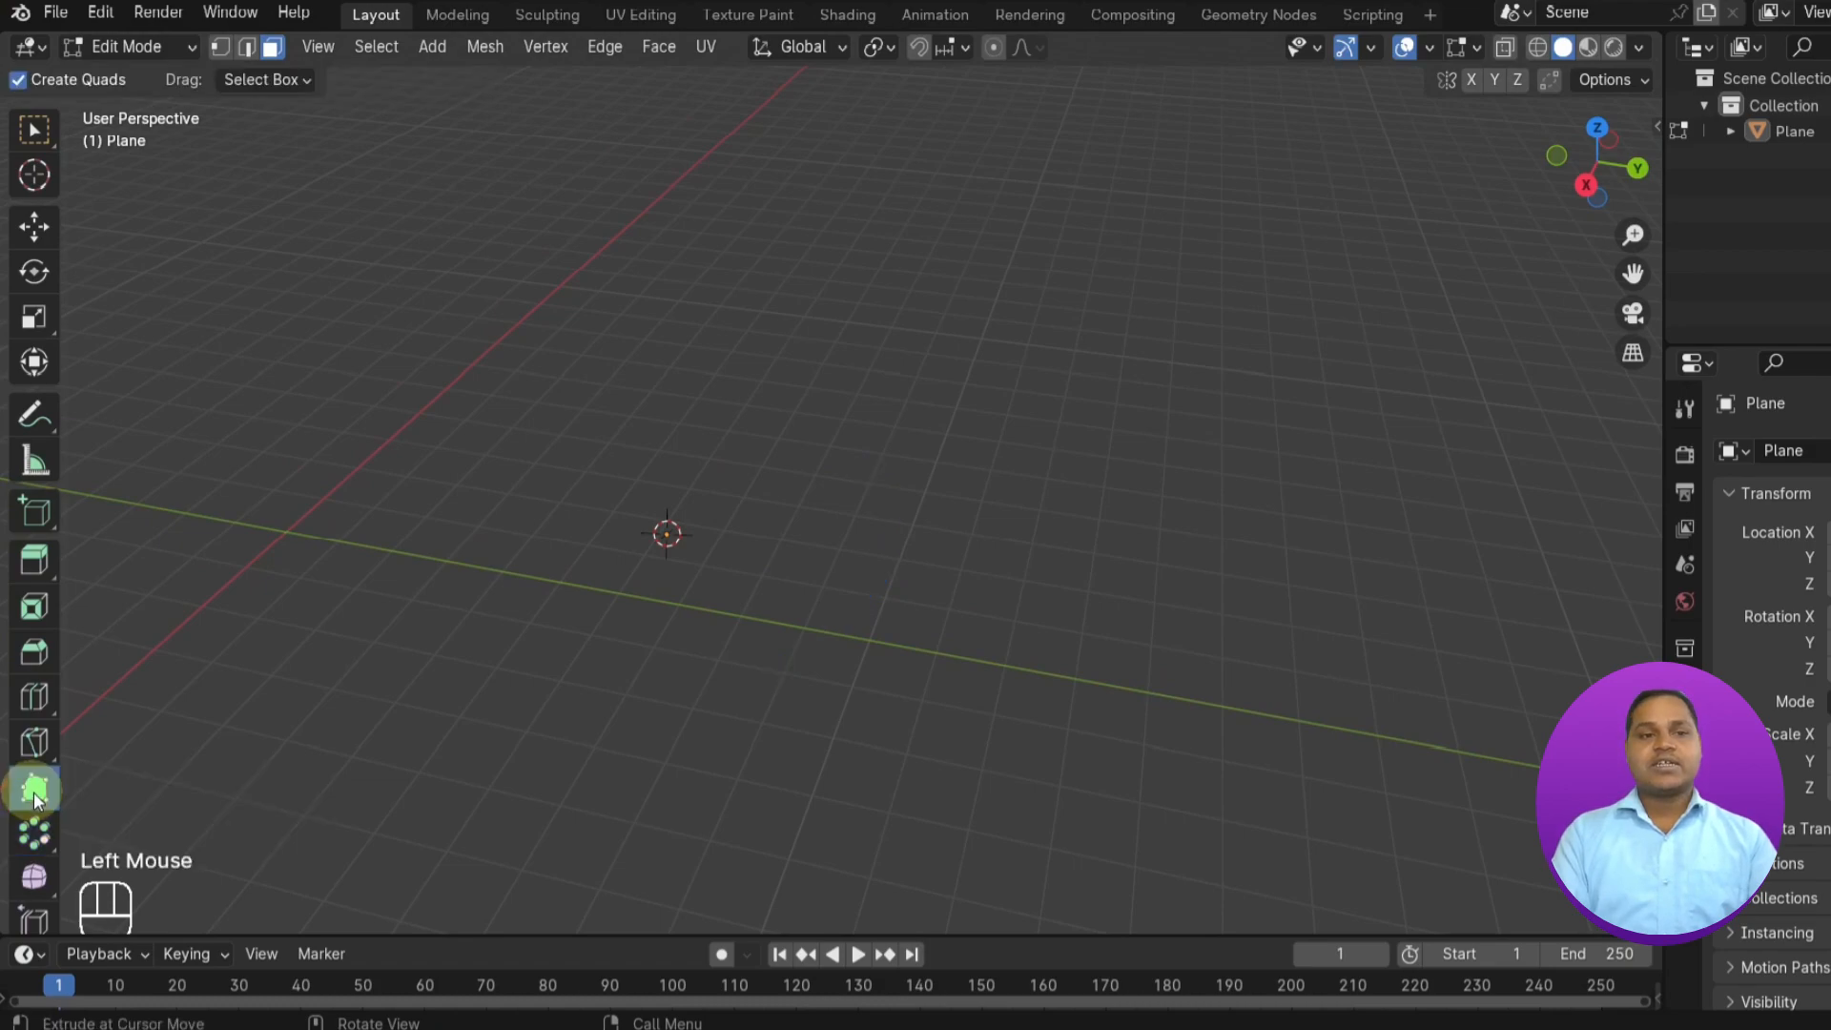
ctrl+click(624, 353)
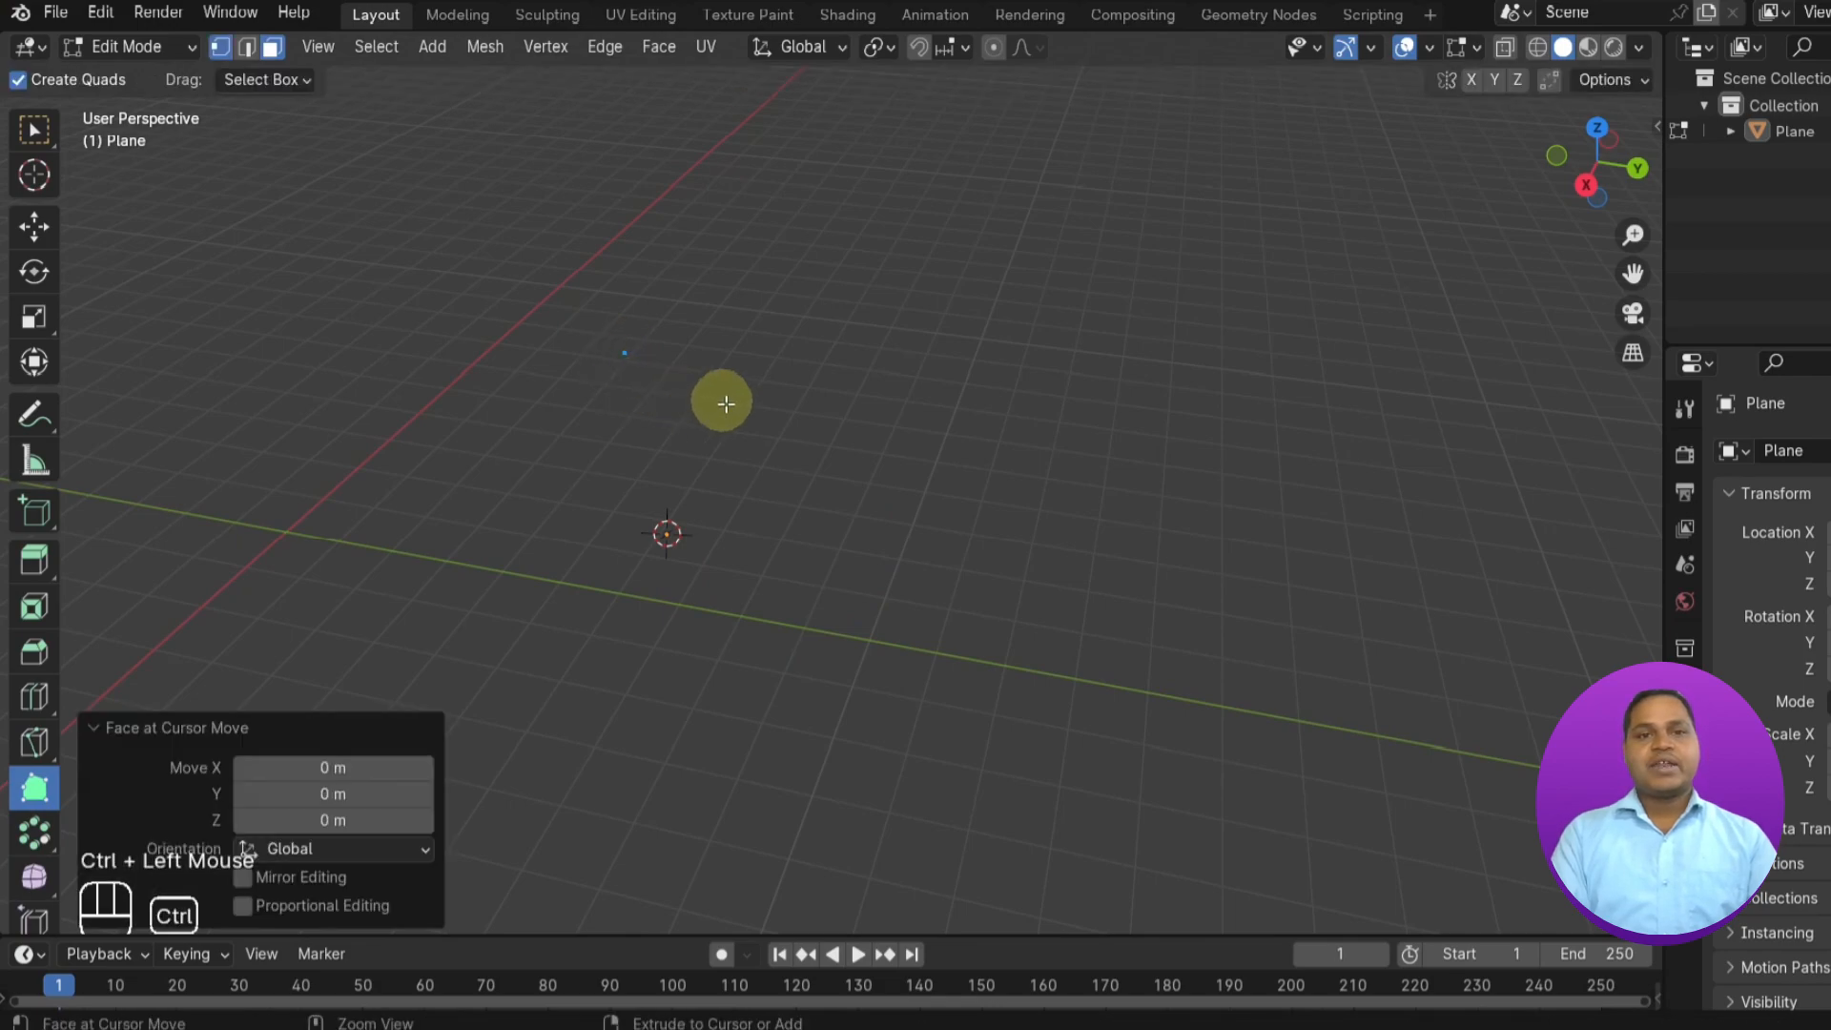
ctrl+click(634, 467)
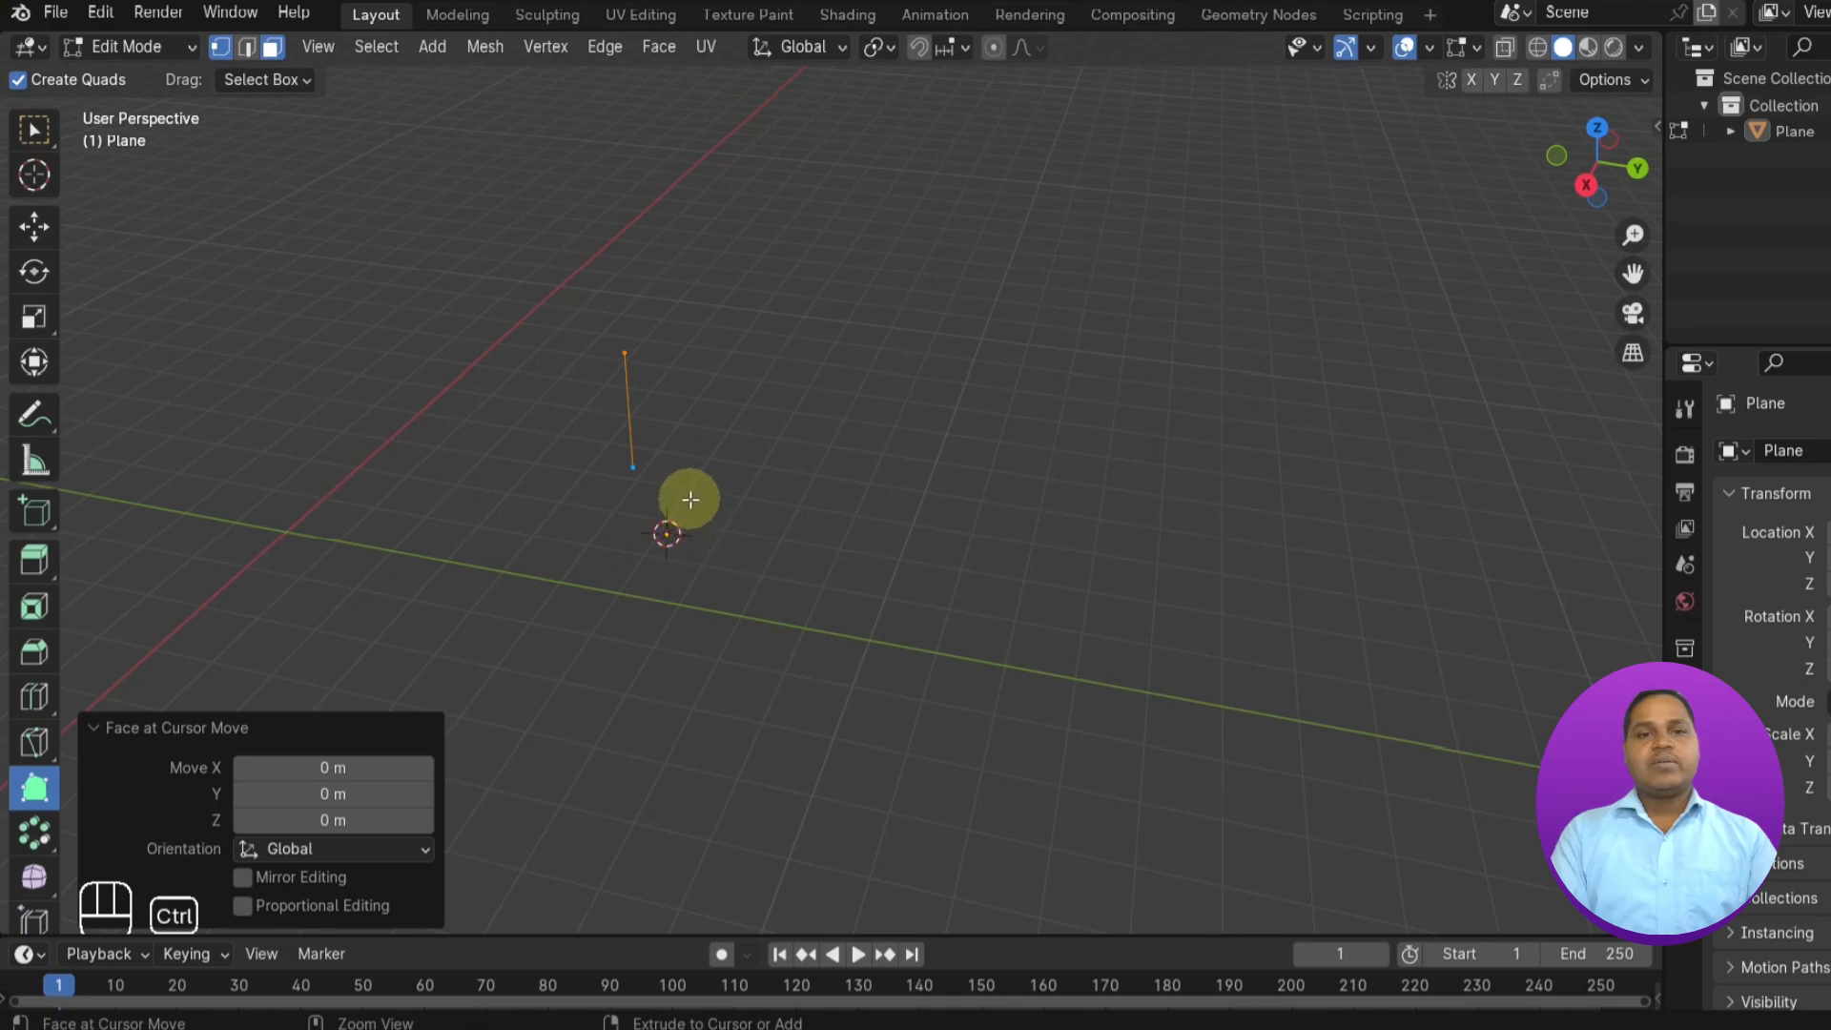
ctrl+click(638, 276)
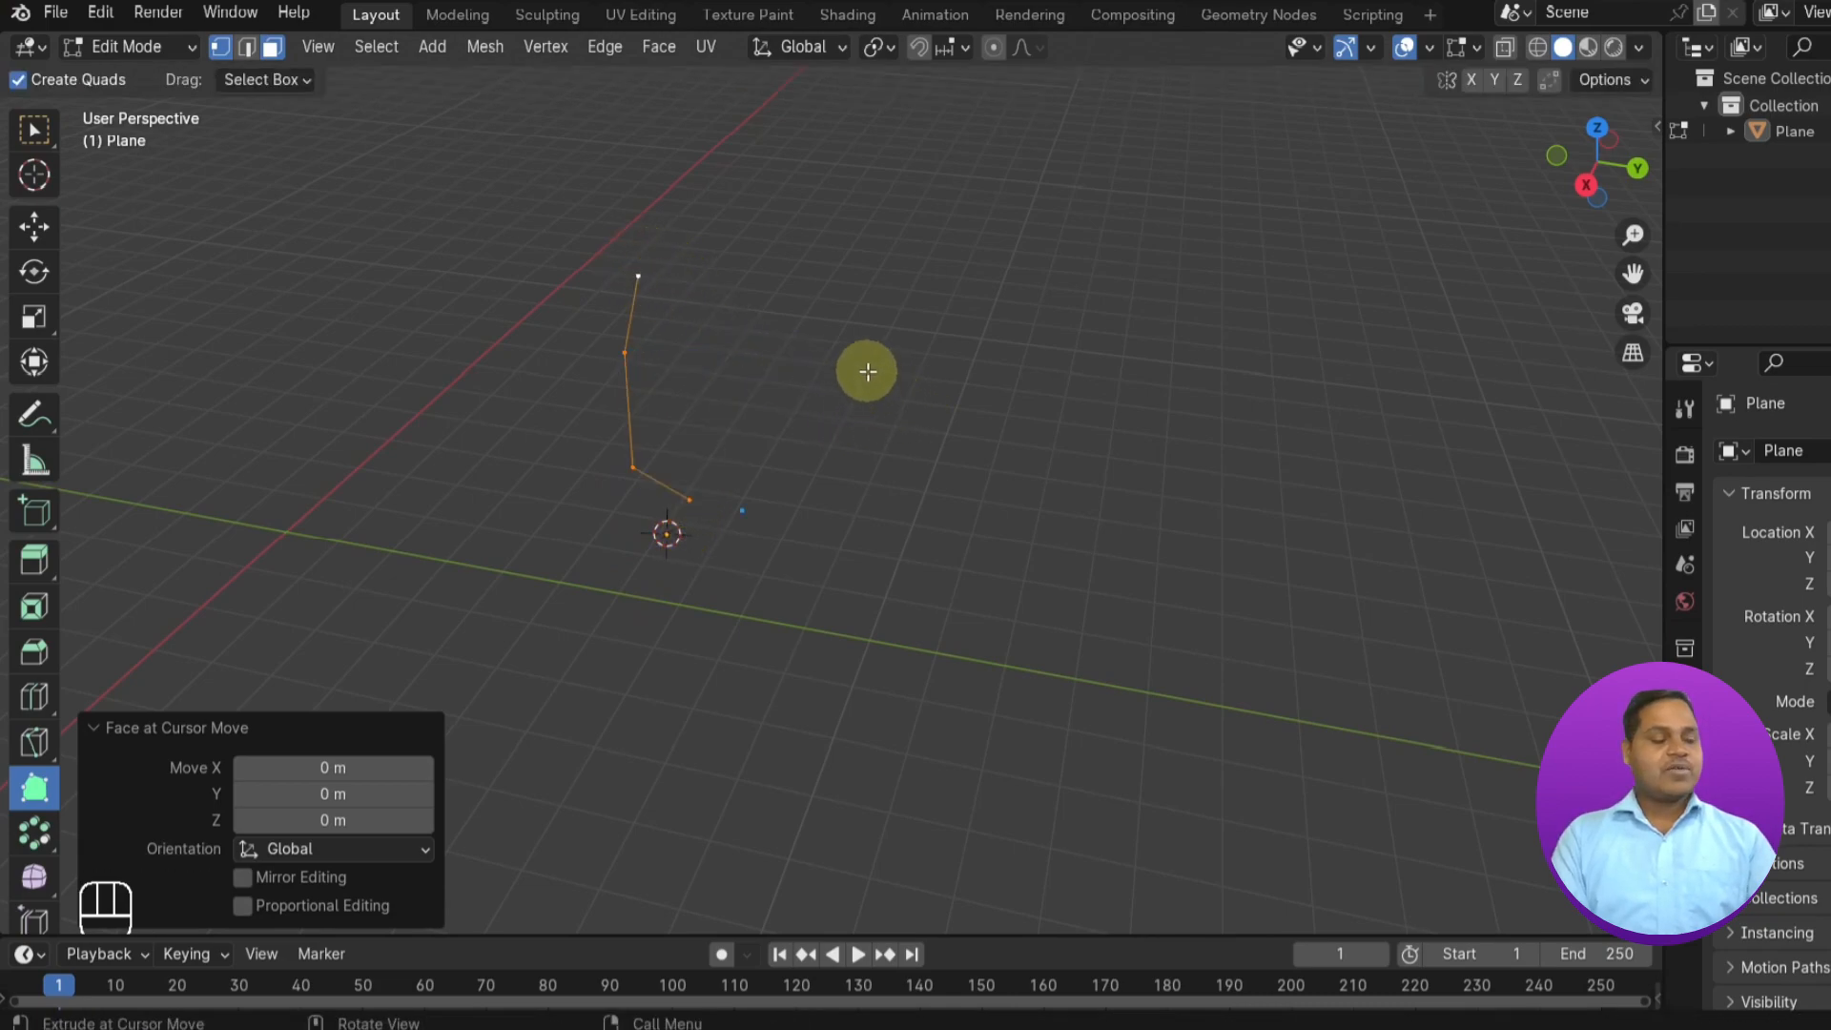
scroll(907, 471, up, 2)
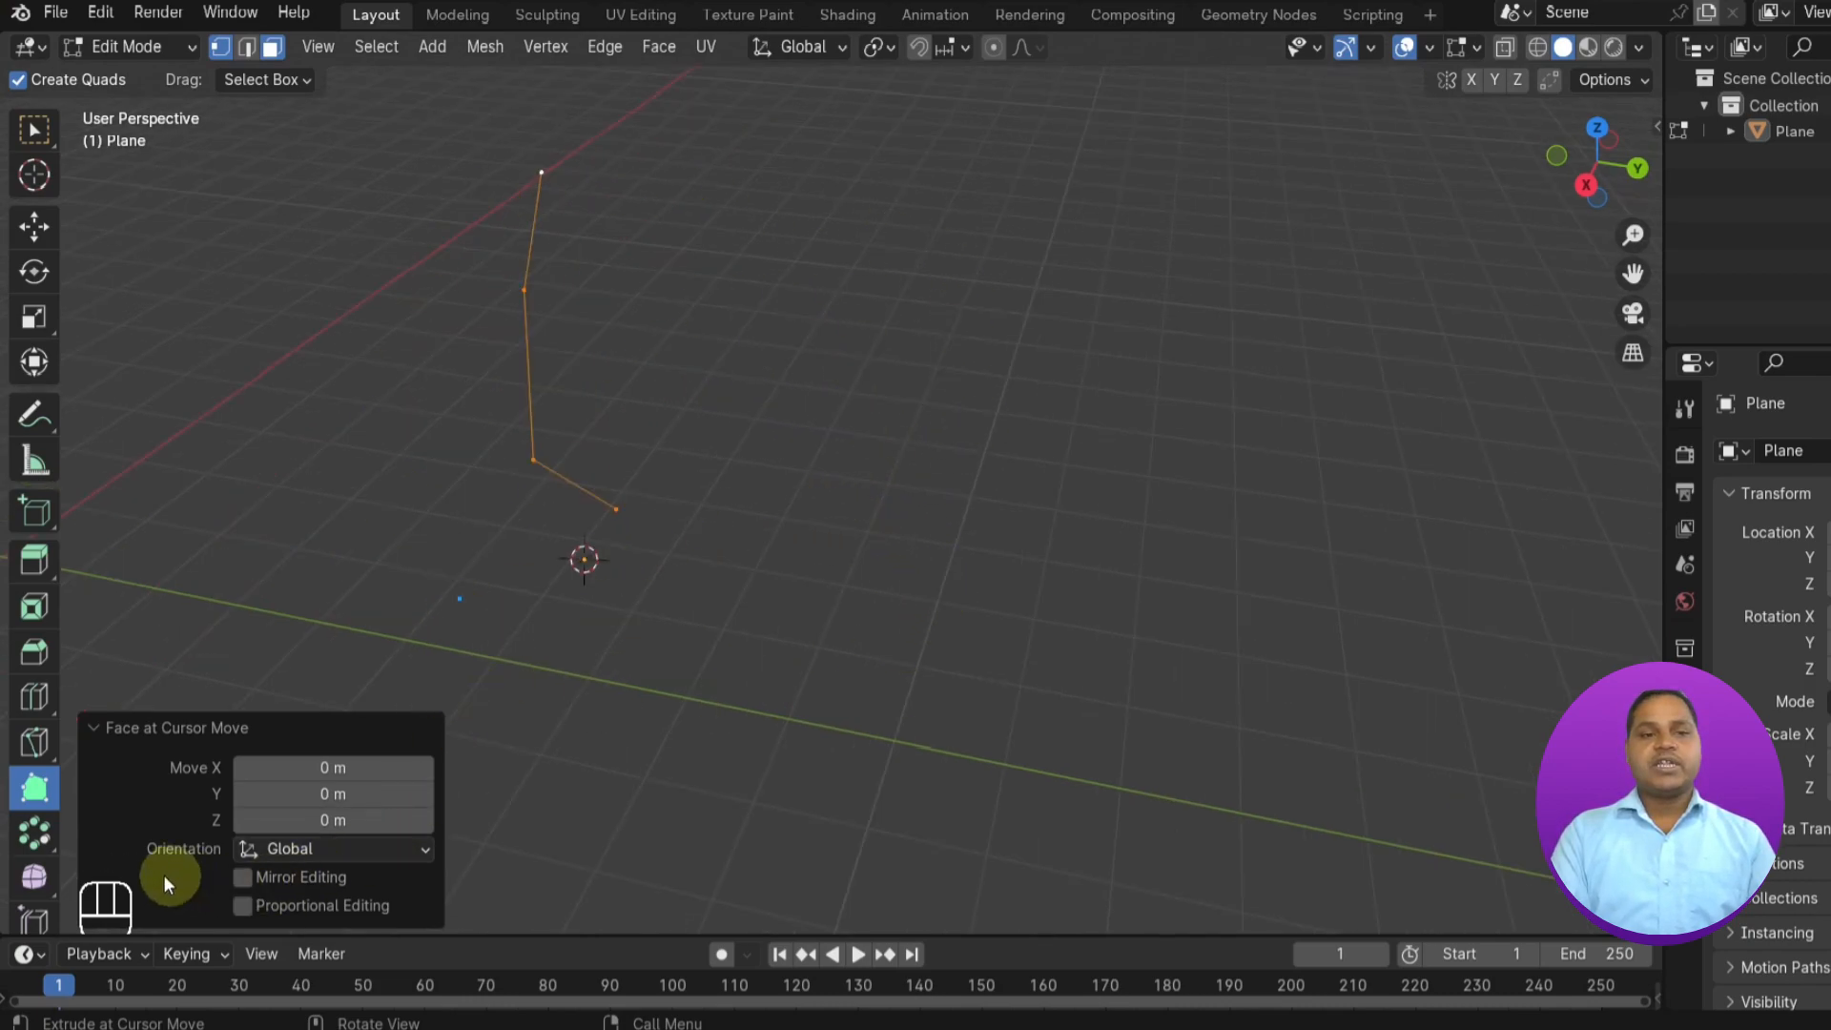
- Undo the vertex chain and the face deletion, and look at the restored plane in Top view
click(29, 835)
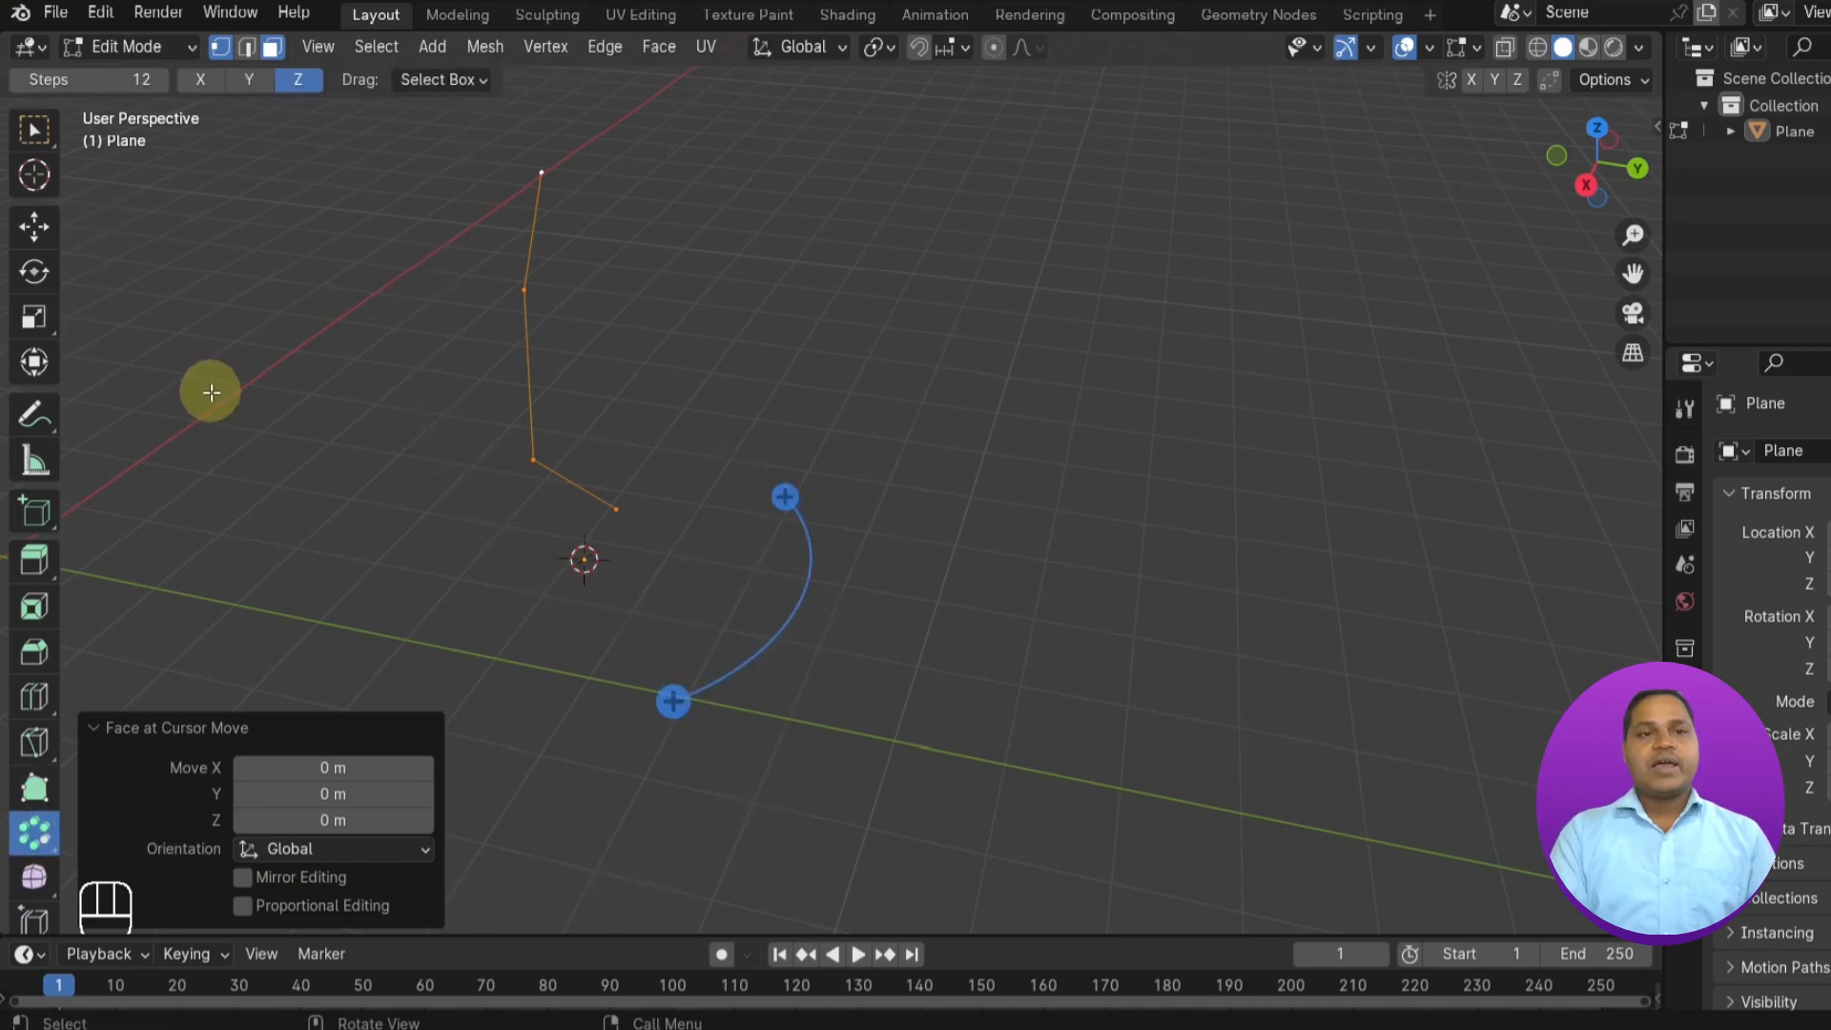
mouse_move(893, 358)
middle_down()
mouse_move(972, 442)
mouse_move(1055, 404)
mouse_move(960, 290)
mouse_move(654, 369)
mouse_move(626, 482)
mouse_move(711, 658)
mouse_move(680, 720)
mouse_move(781, 409)
mouse_move(1095, 306)
mouse_move(951, 303)
mouse_move(891, 323)
middle_up()
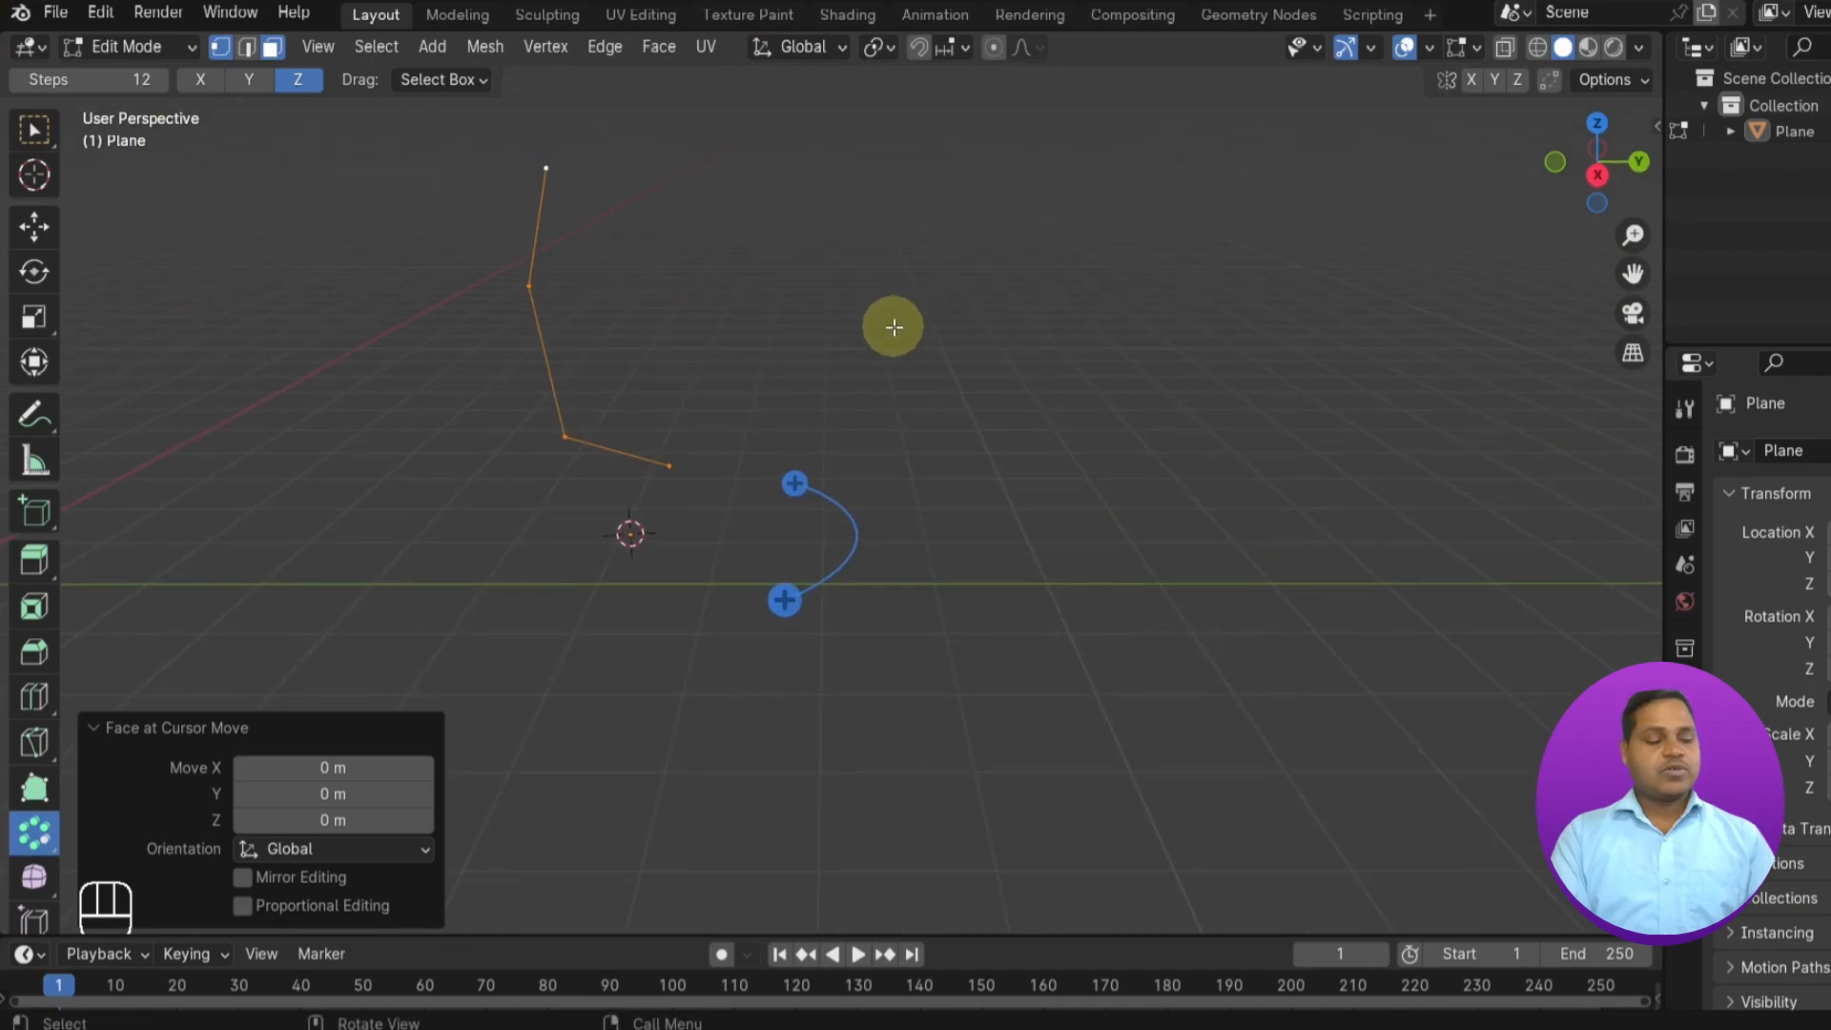
key(ctrl+z)
key(ctrl+z)
key(ctrl+z)
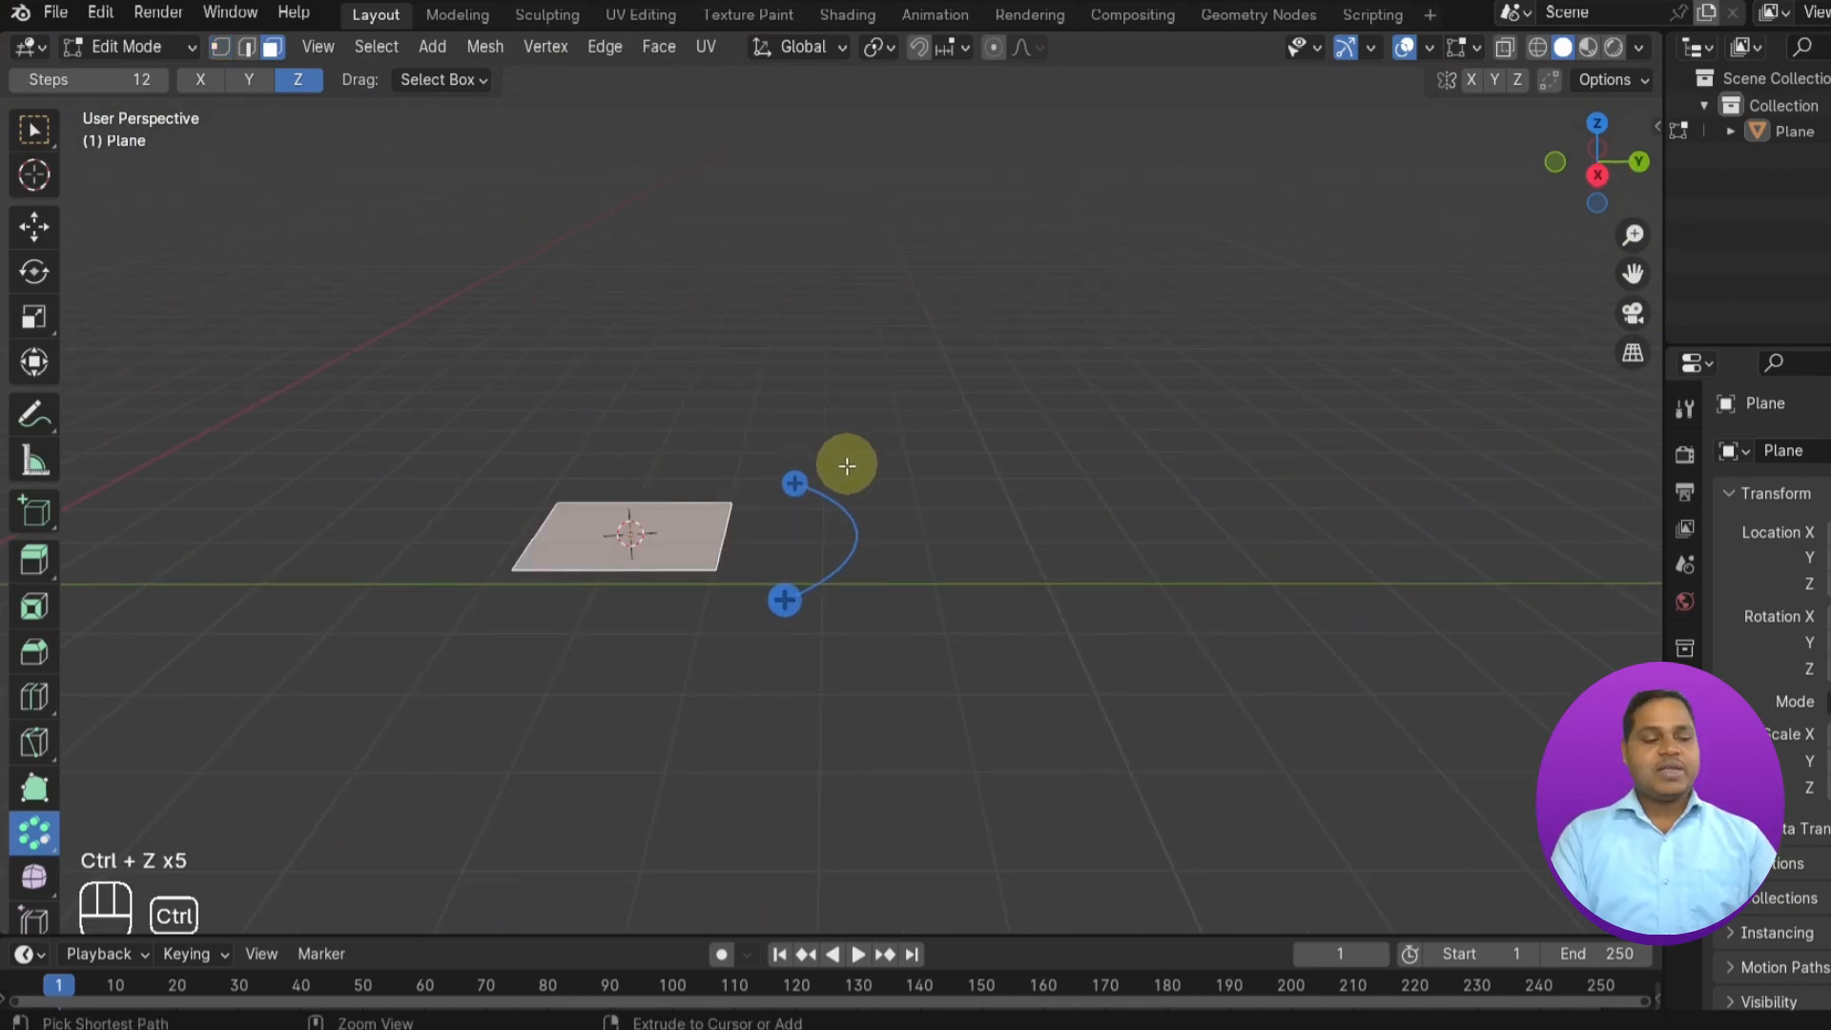
key(grave)
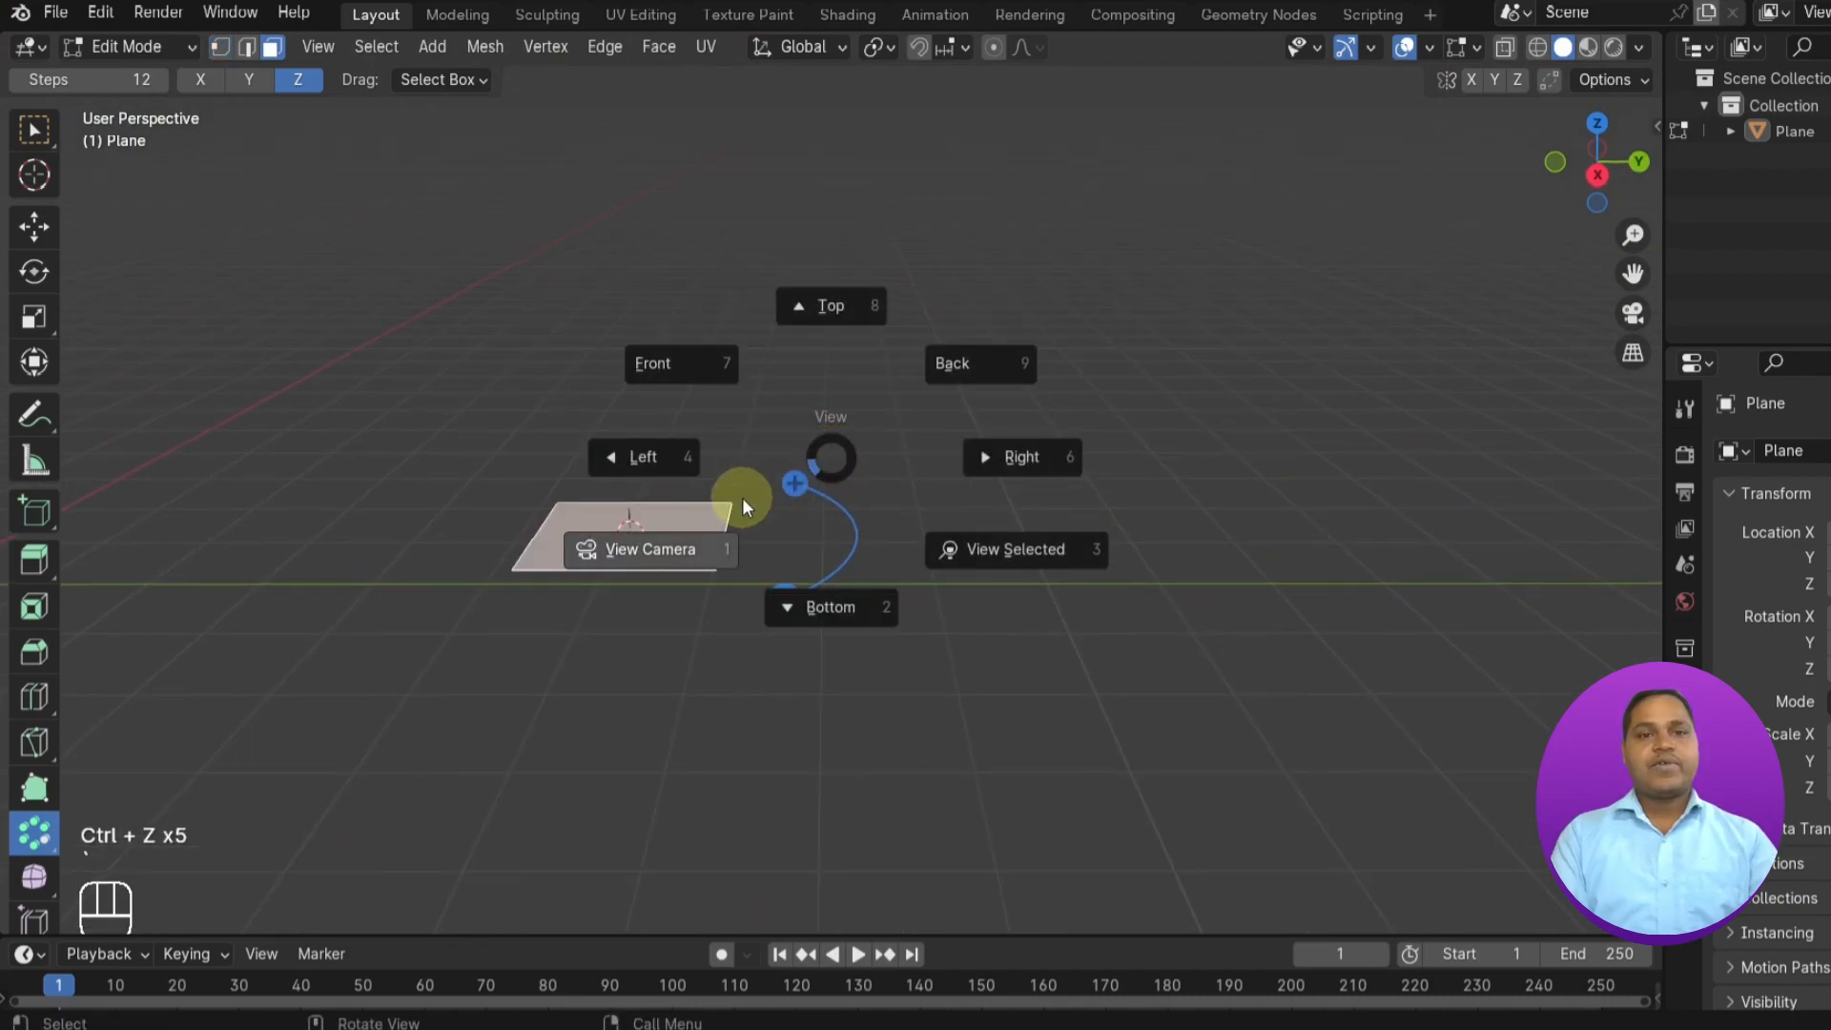
click(845, 309)
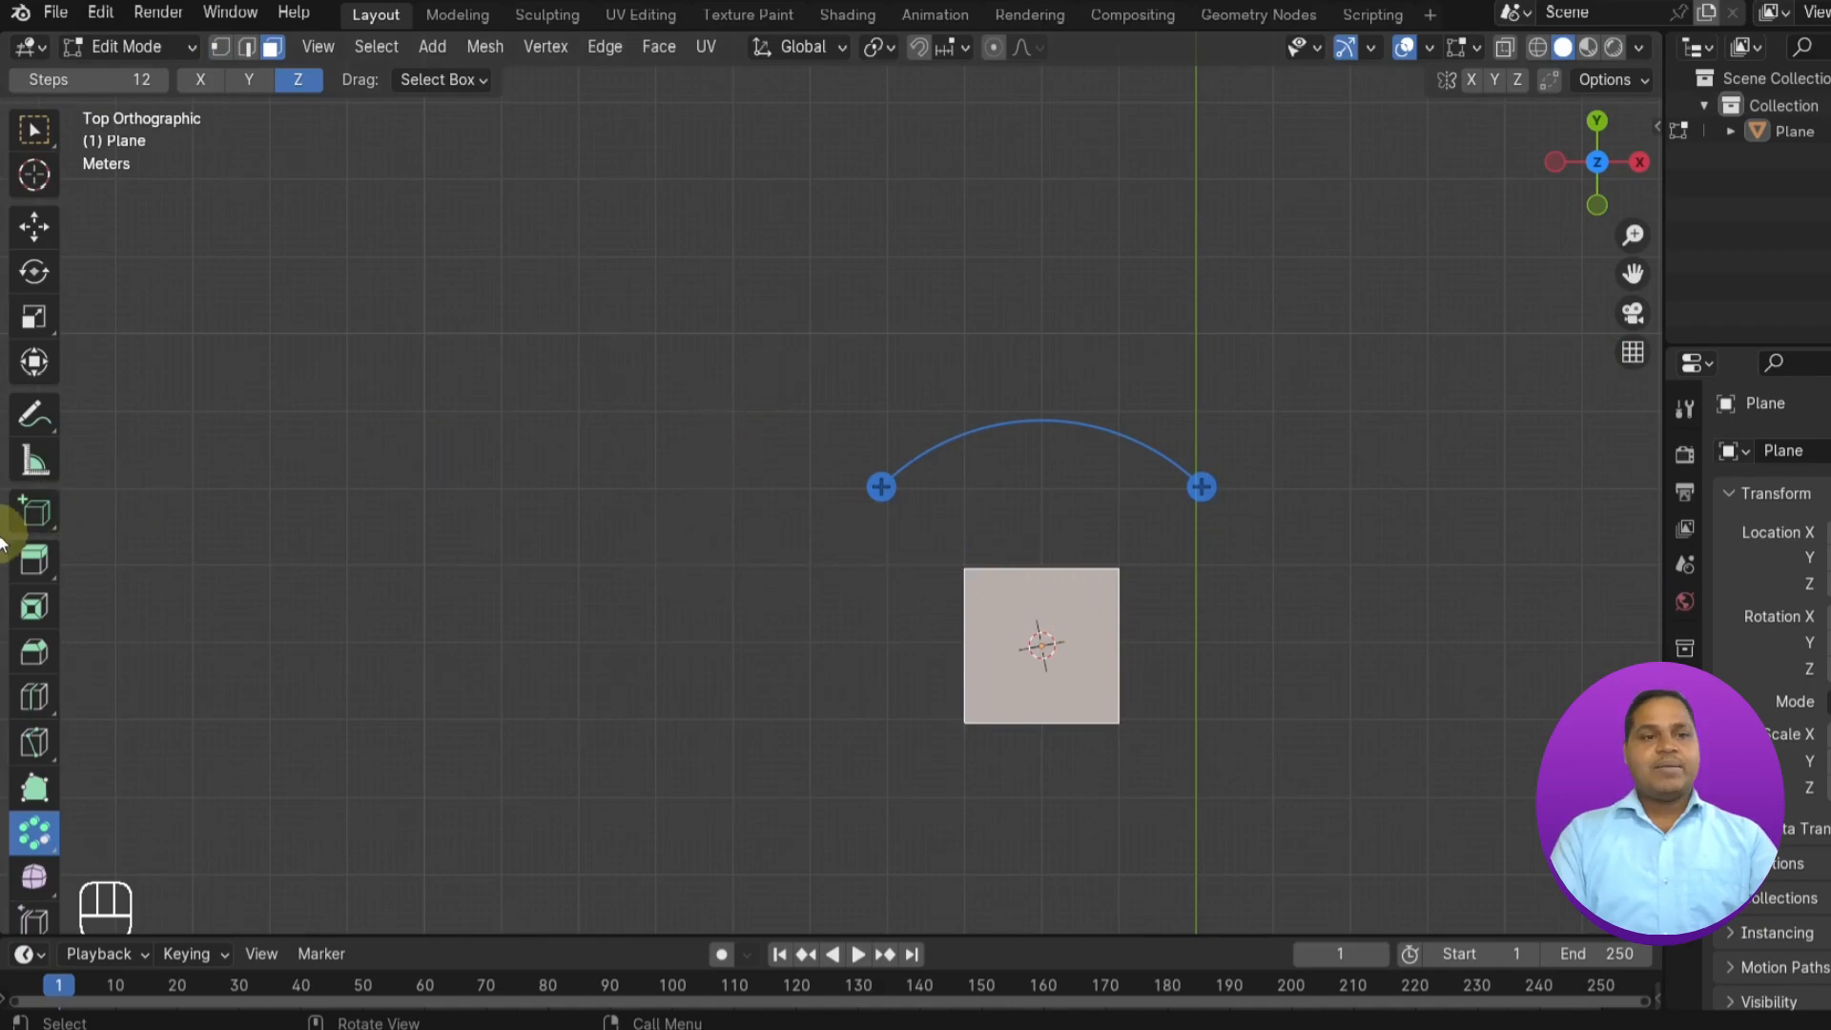
- Try extending the plane with Poly Build by extruding its upper and left edges and adding a distant vertex
click(33, 790)
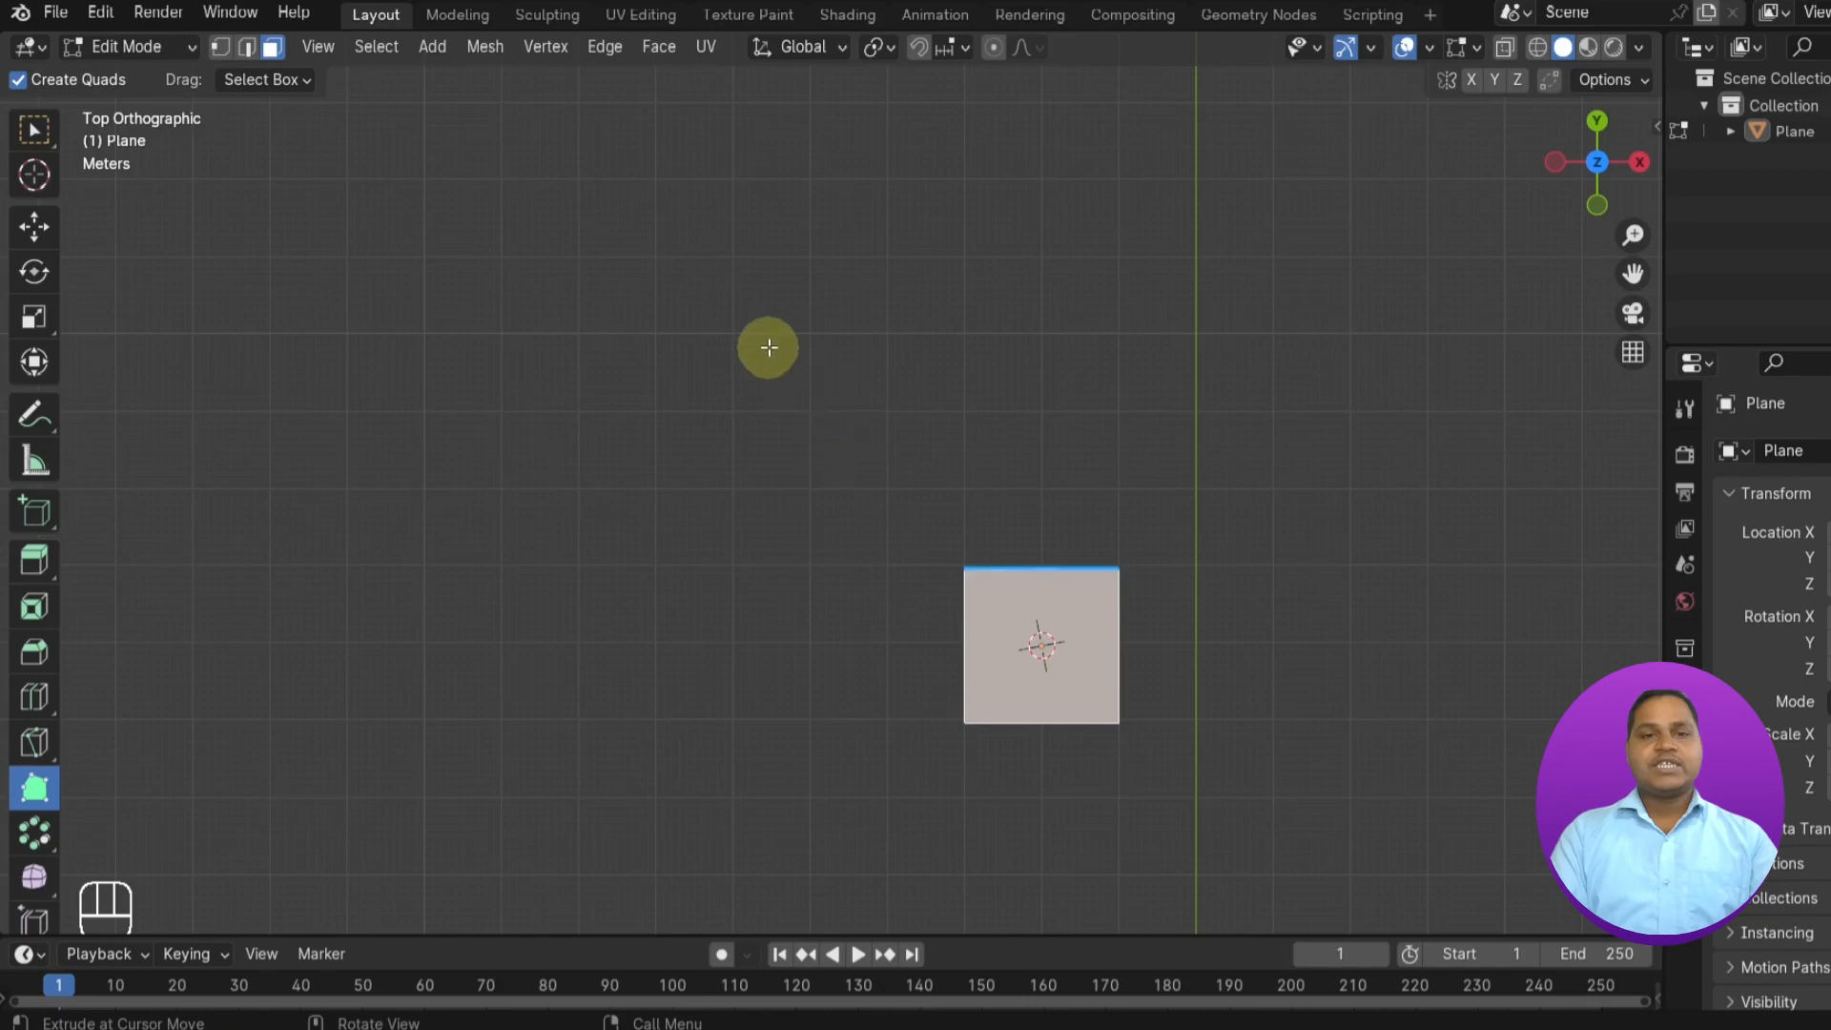
click(771, 279)
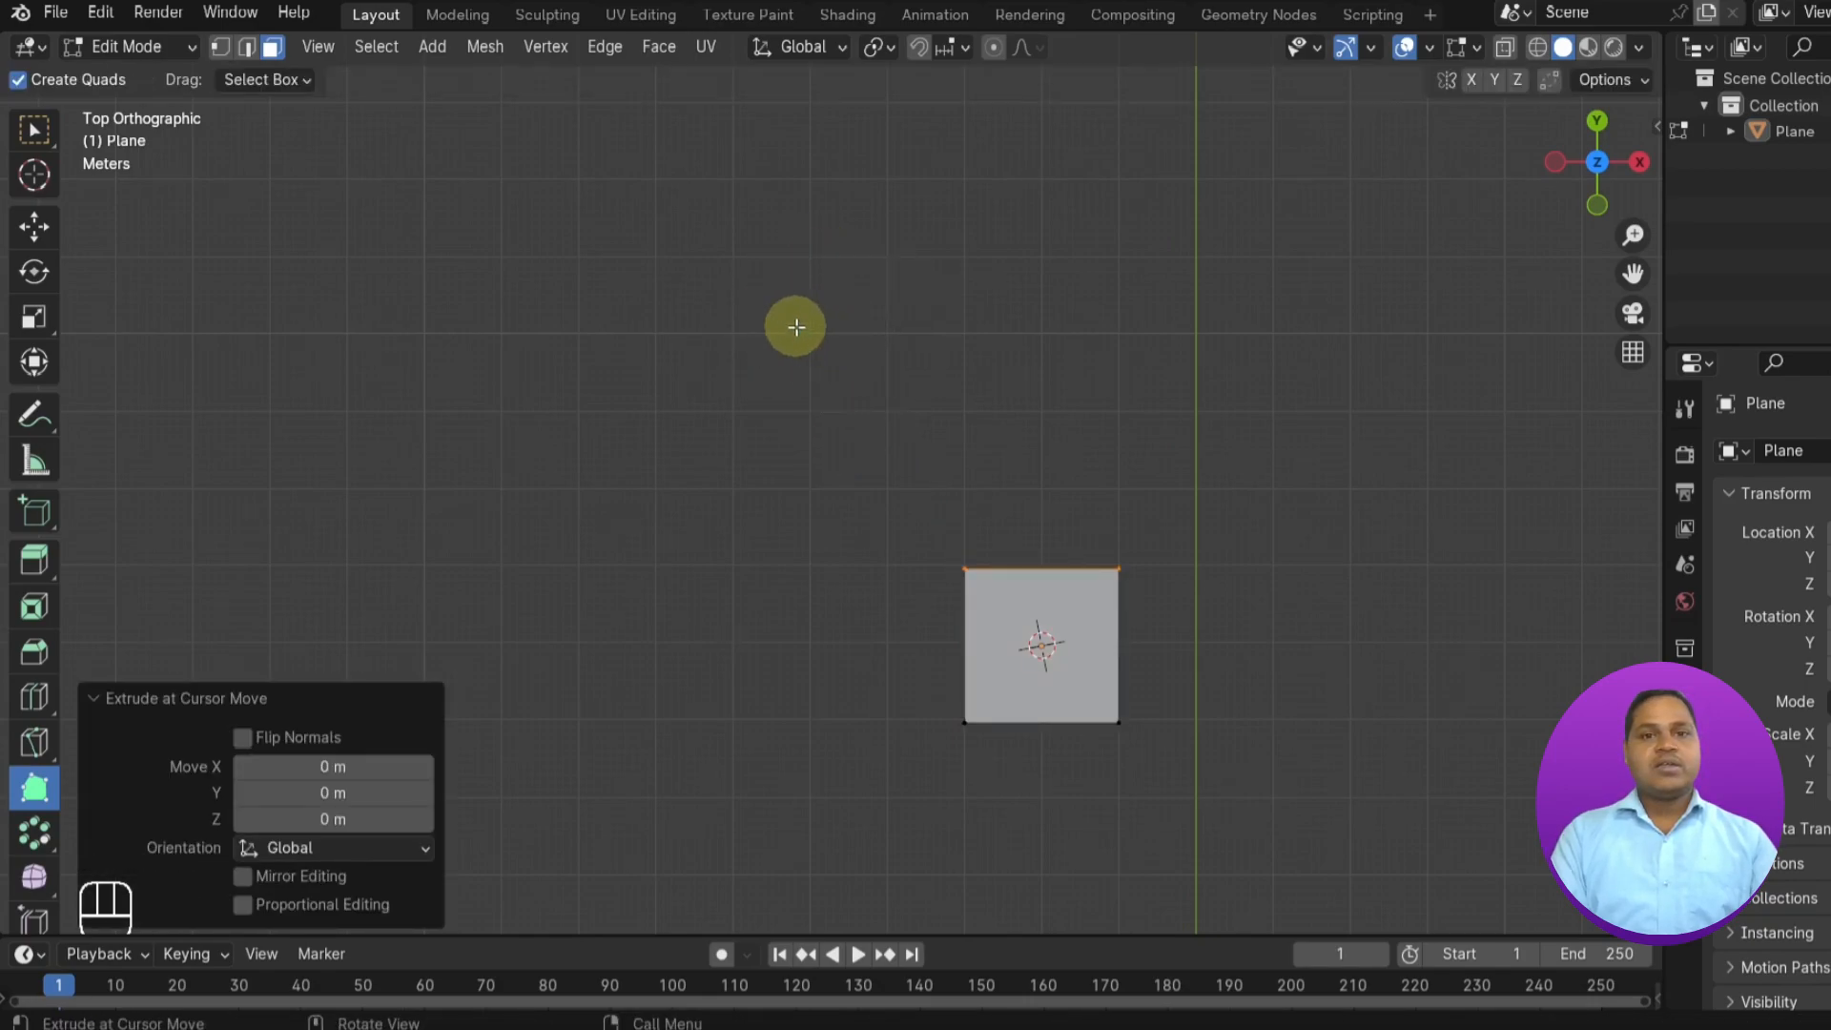
ctrl+click(686, 278)
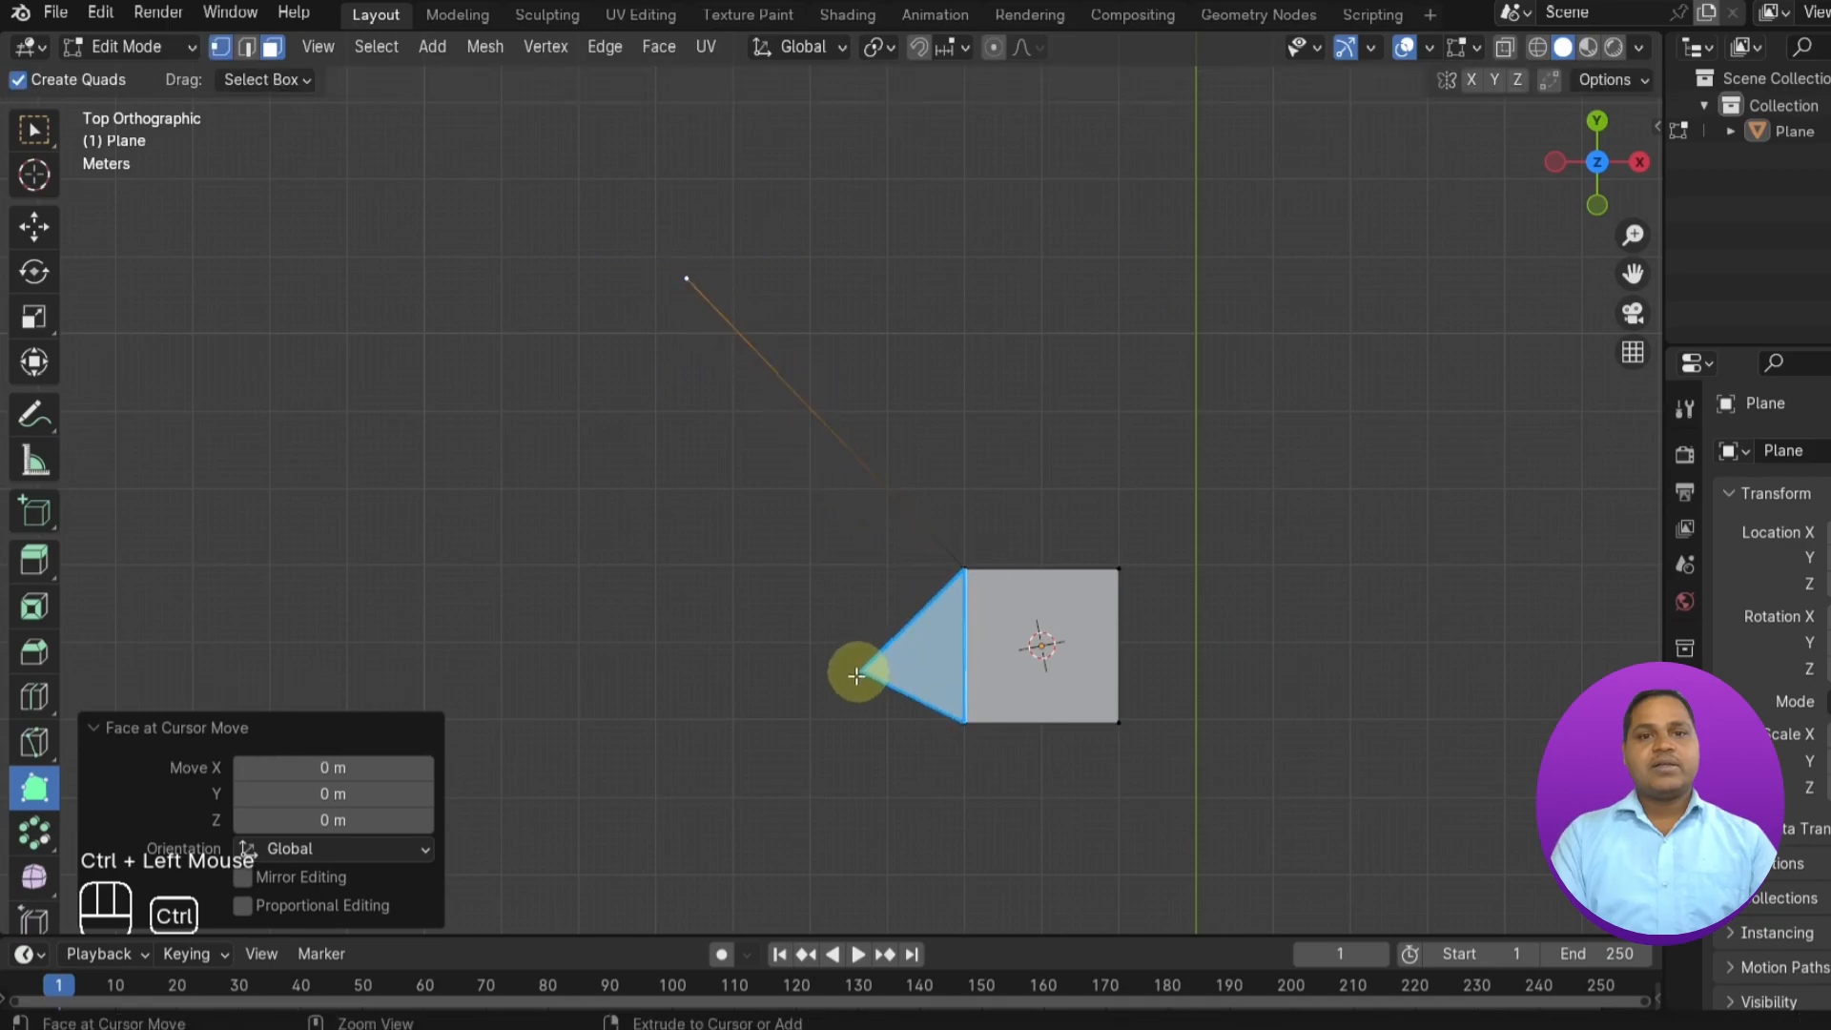
click(813, 678)
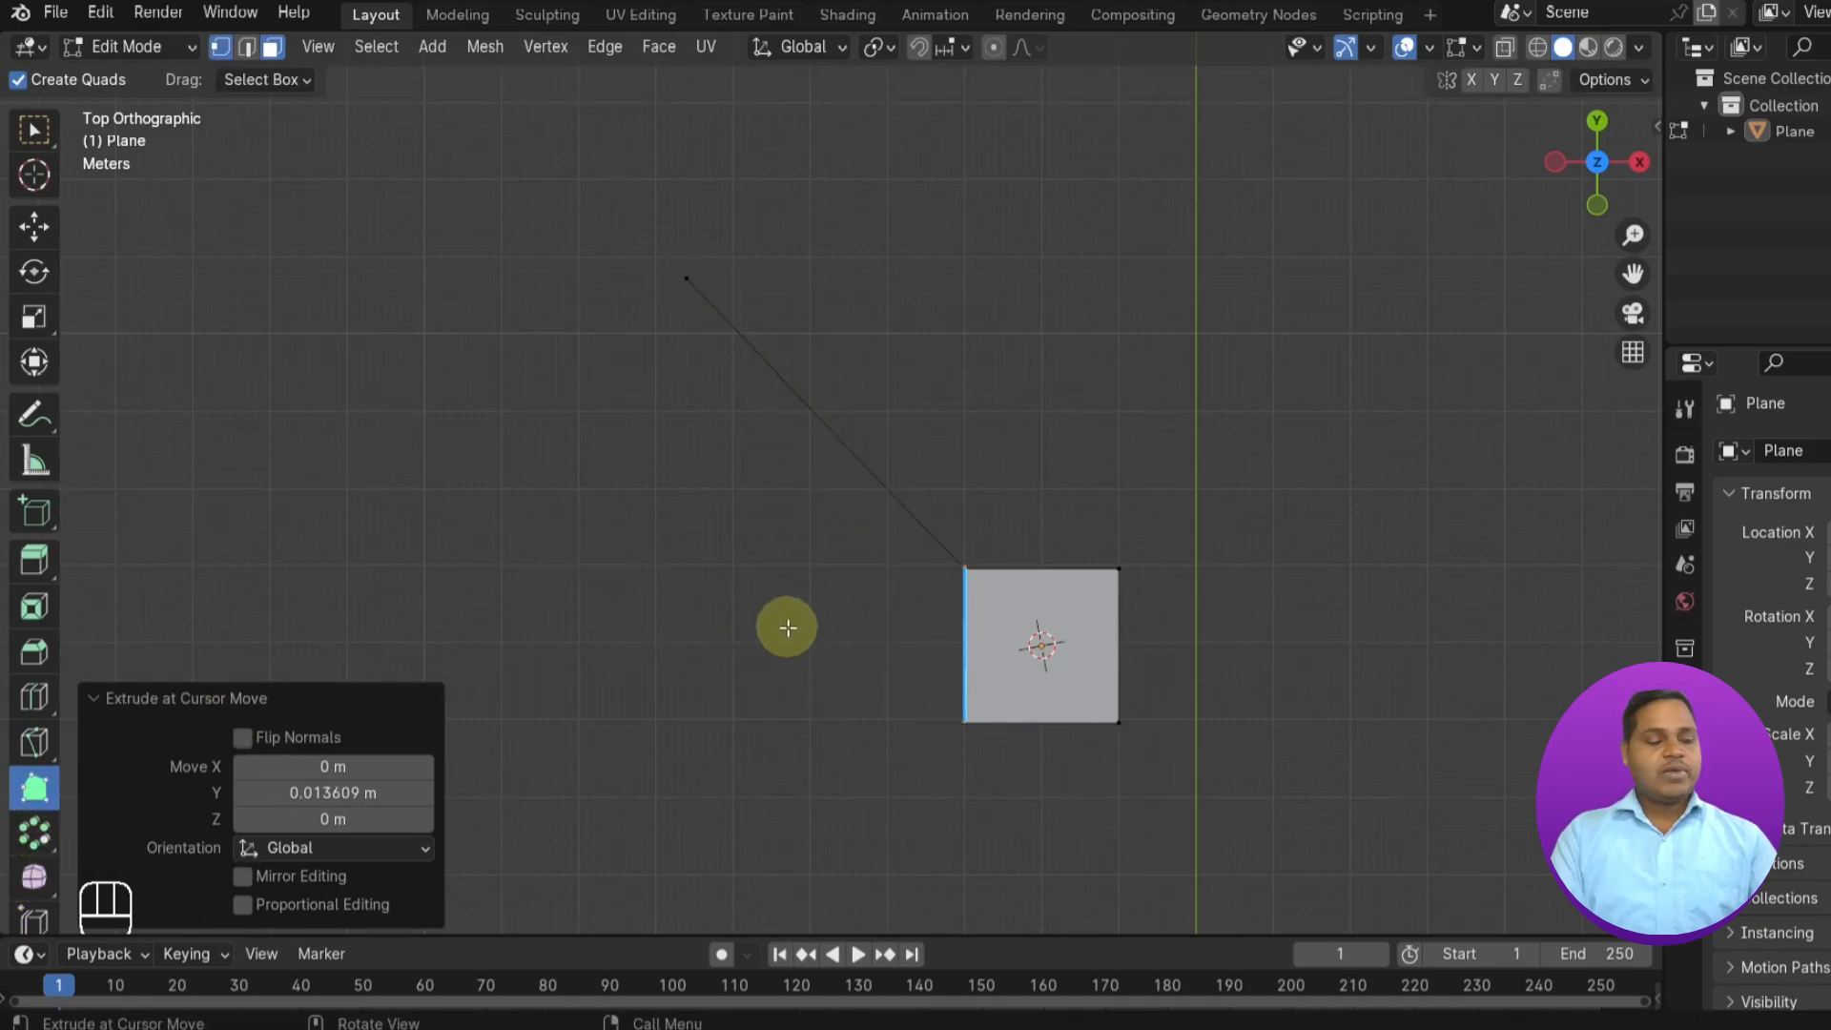
- Undo the Poly Build edits and the plane's creation, back to an empty scene in Object Mode
key(ctrl+z)
key(ctrl+z)
key(ctrl+z)
key(ctrl+z)
key(ctrl+z)
key(ctrl+z)
key(ctrl+z)
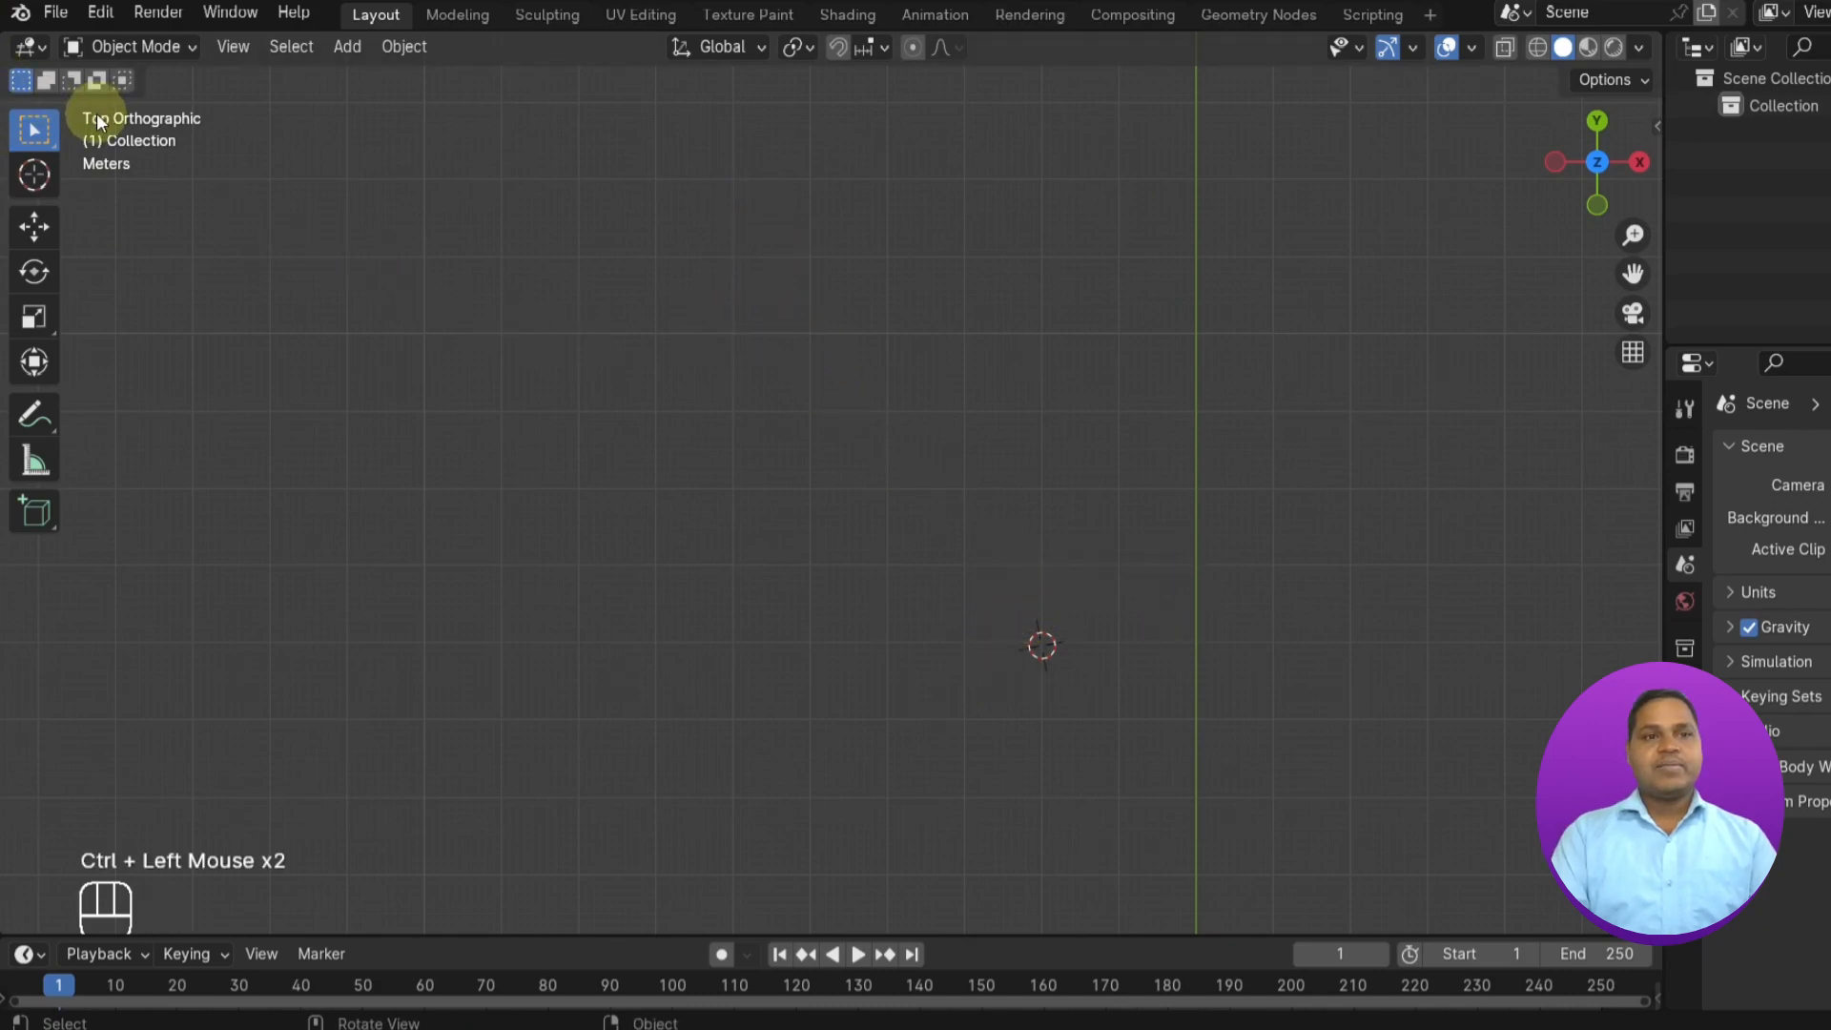
- Add a new 2 m mesh plane at the 3D cursor
click(180, 41)
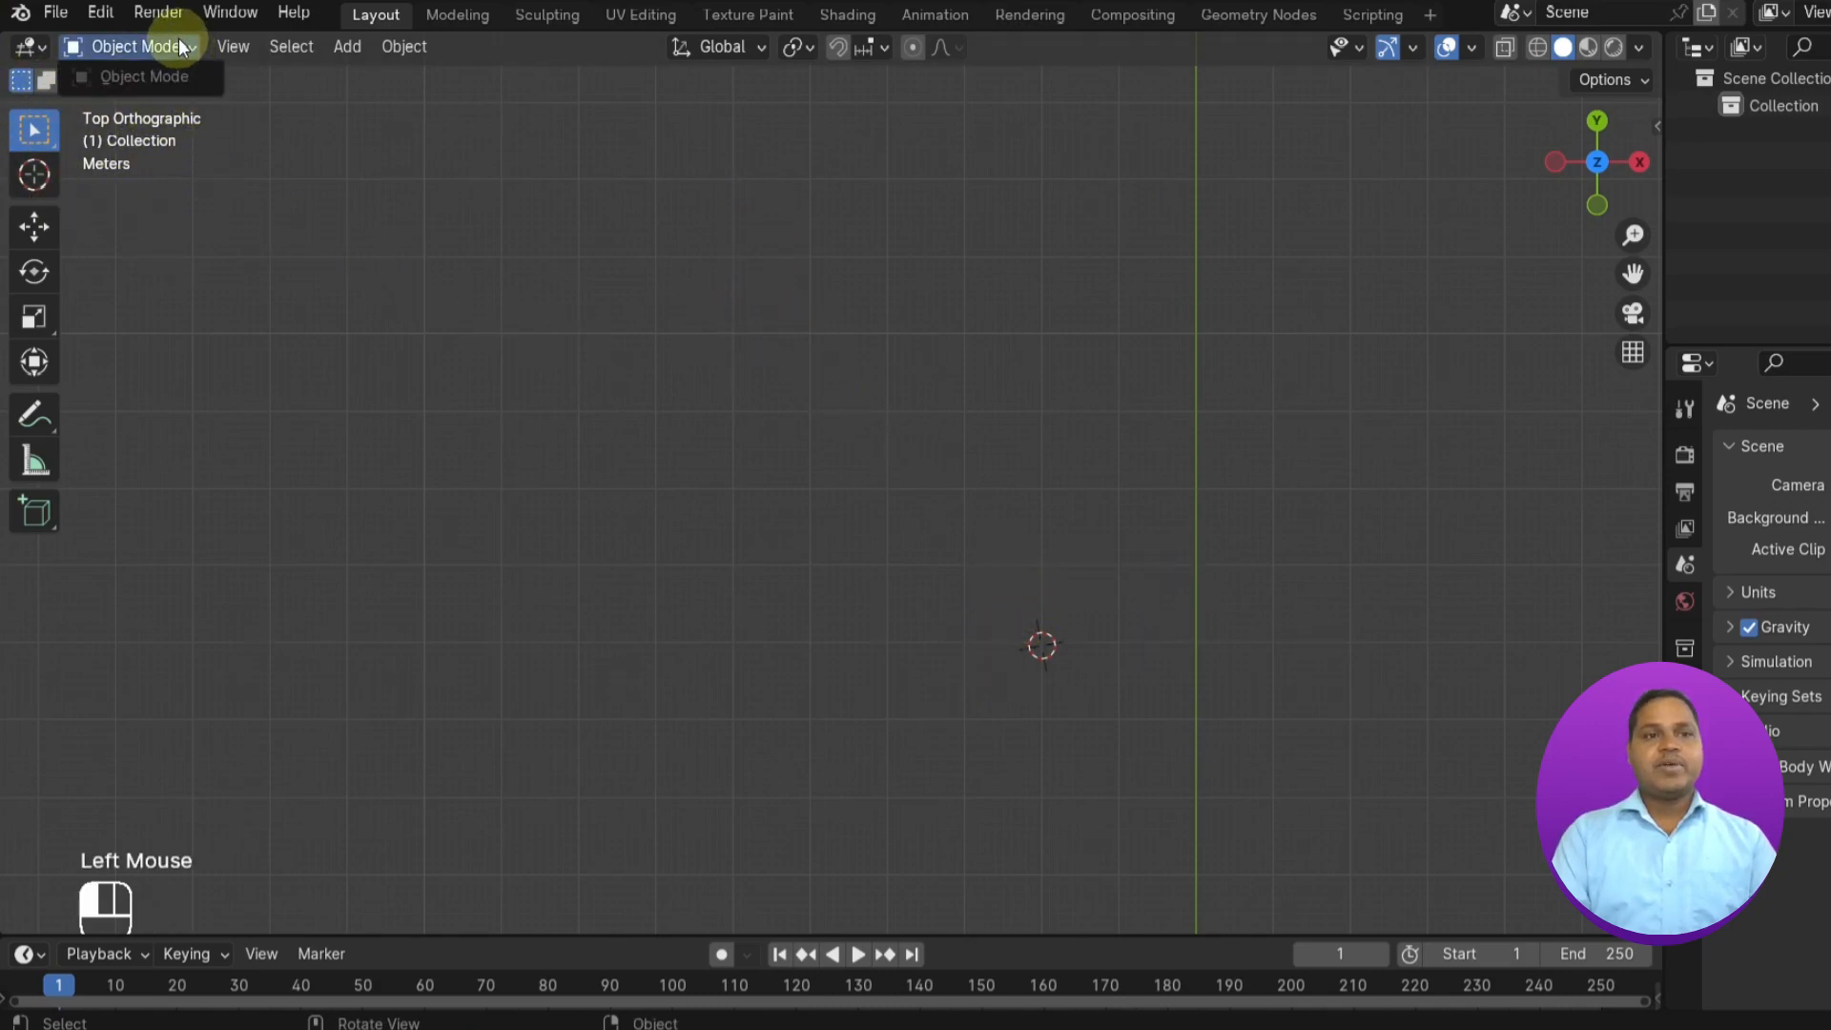
click(379, 322)
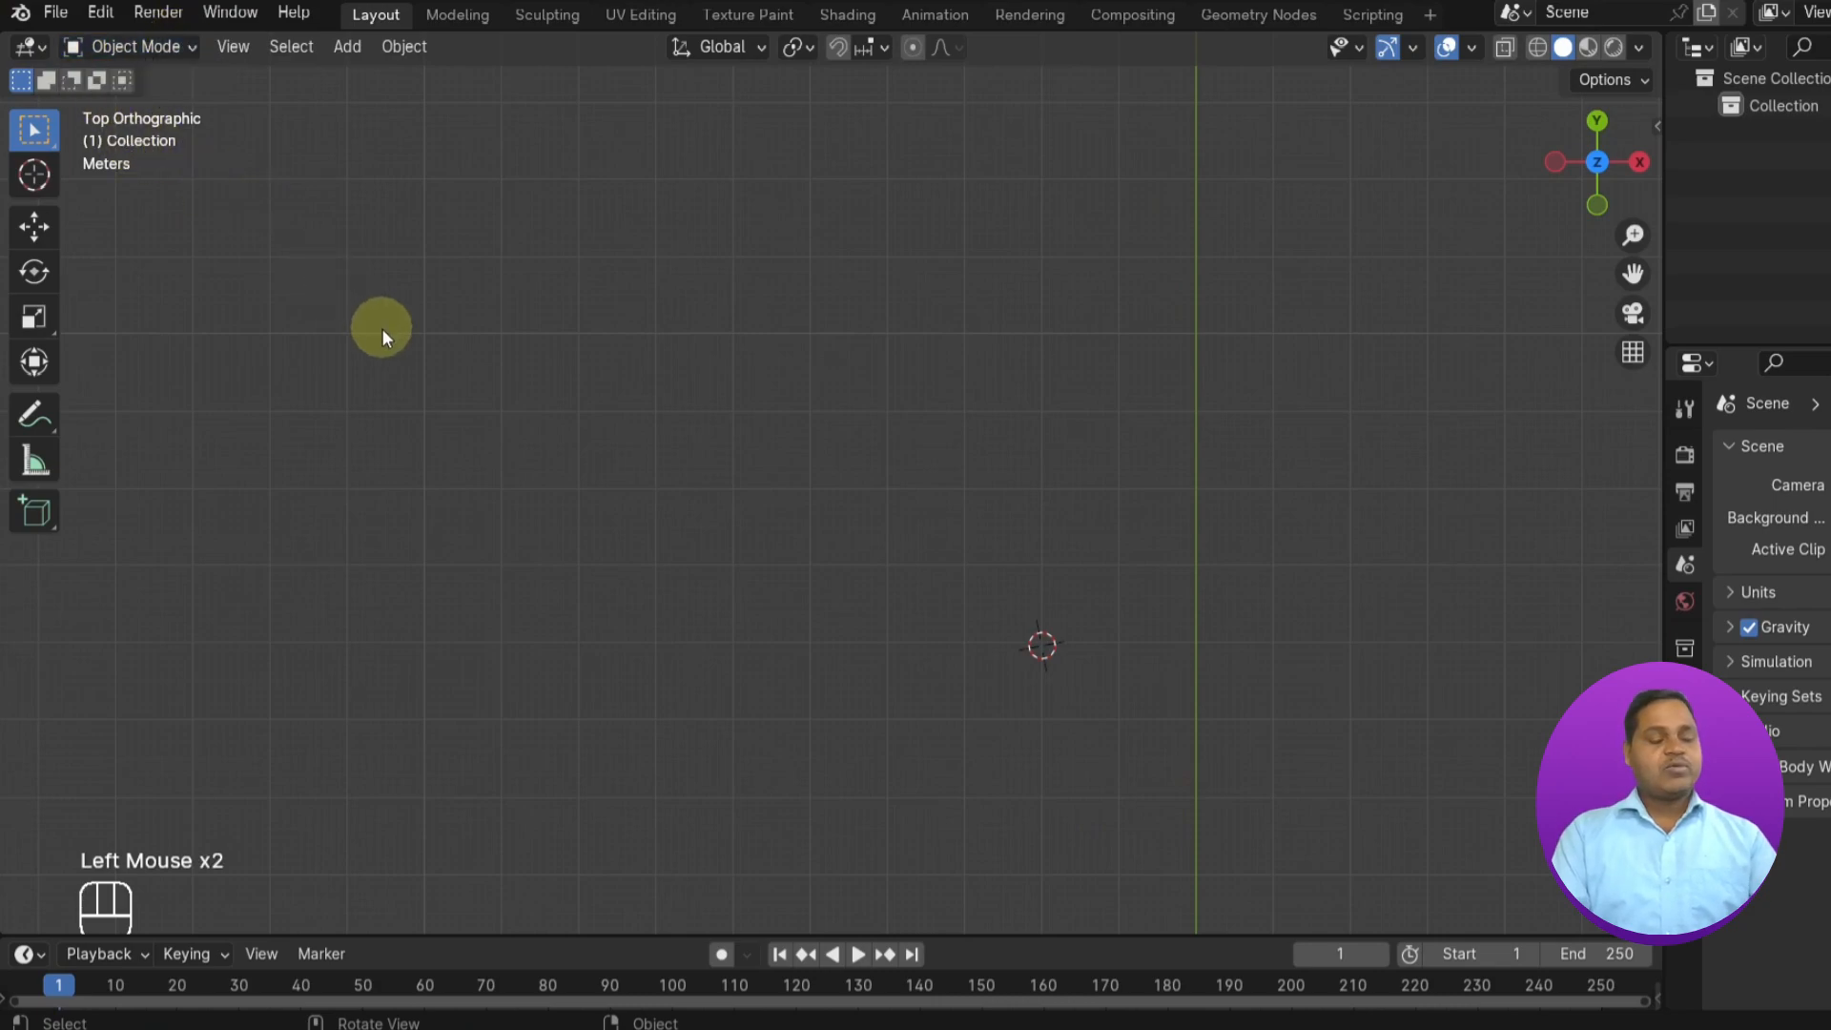
key(shift+a)
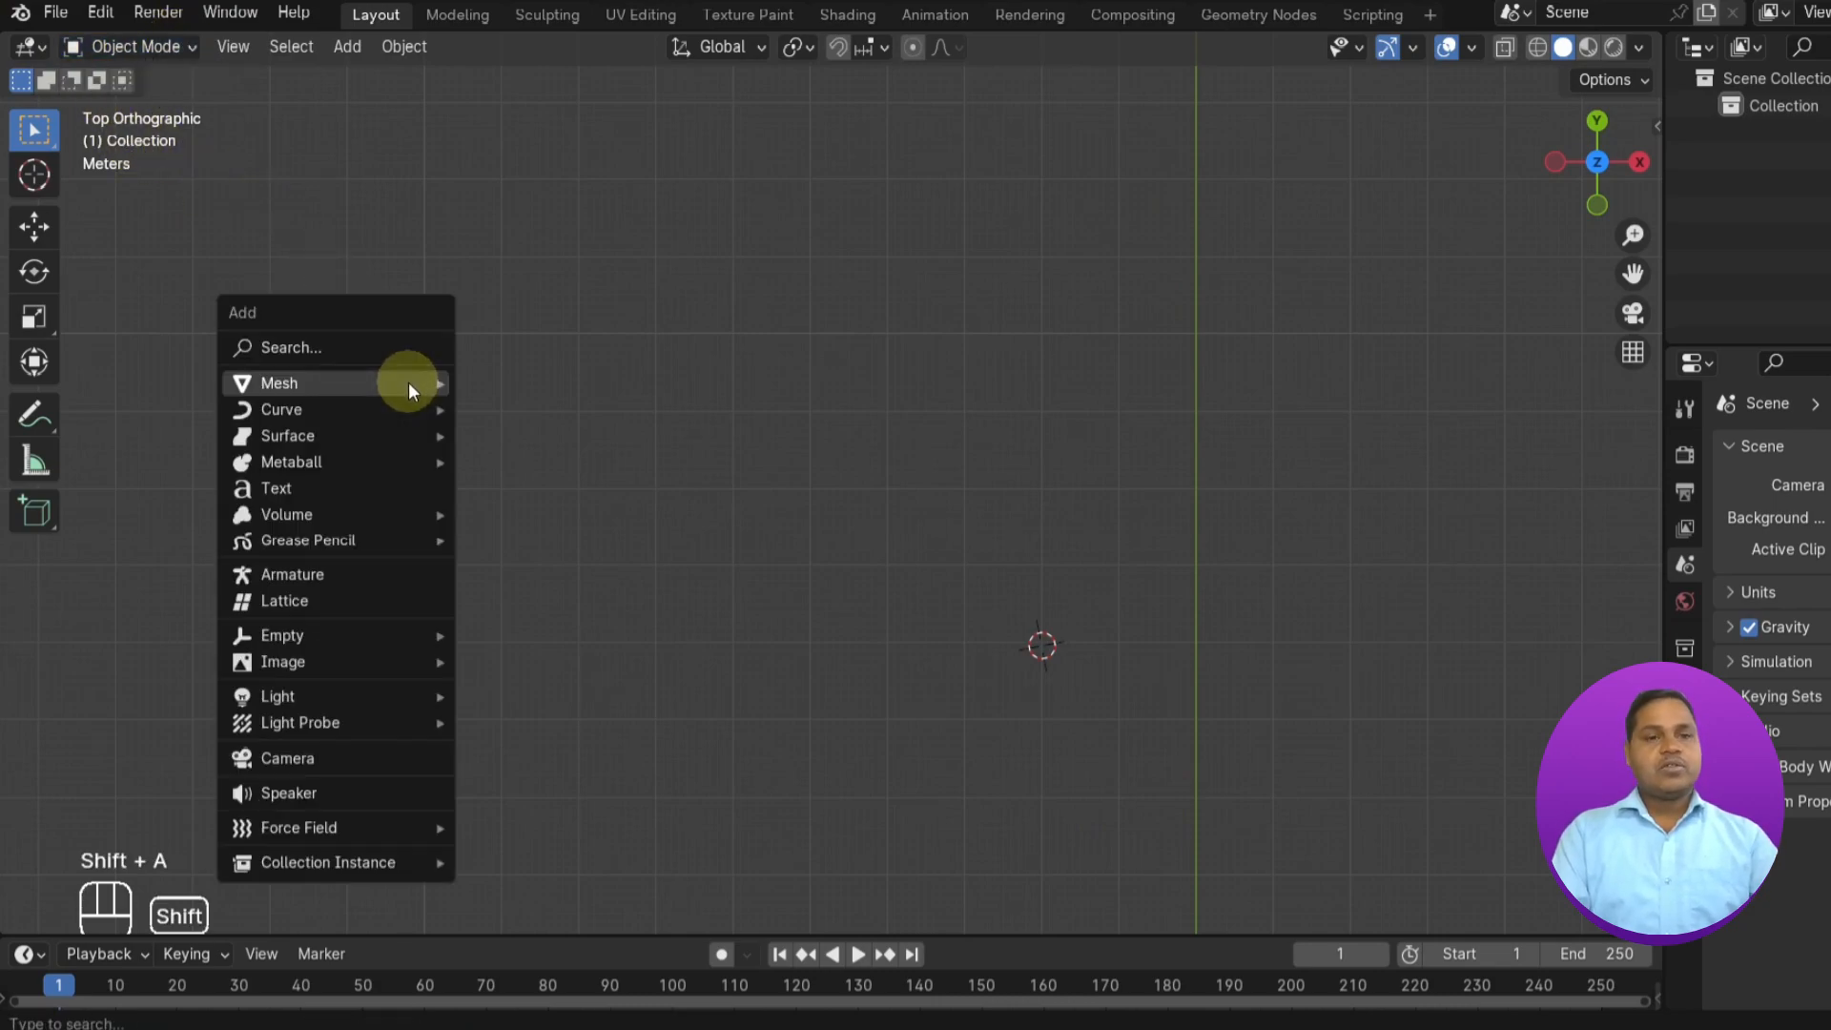
mouse_move(305, 386)
click(512, 381)
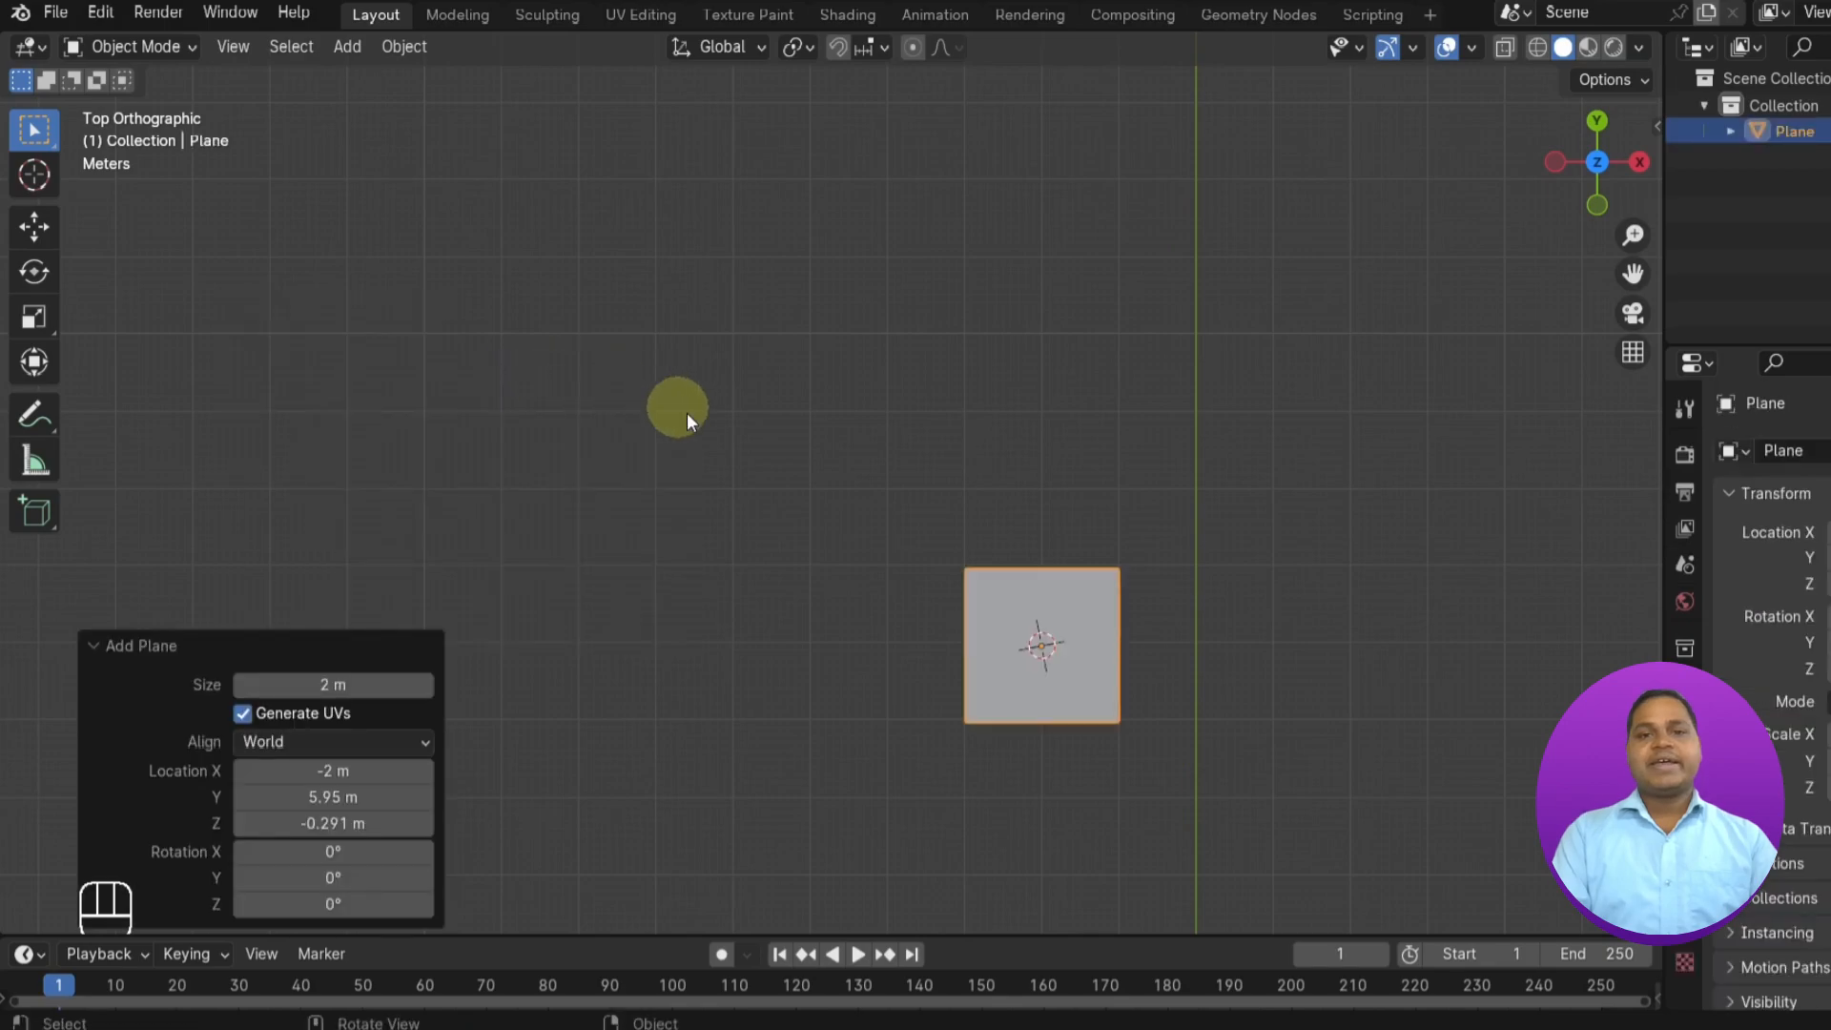
- Enter Edit Mode and move the plane's face about -5.91 m in X and 3.32 m in Y away from the 3D cursor
click(126, 47)
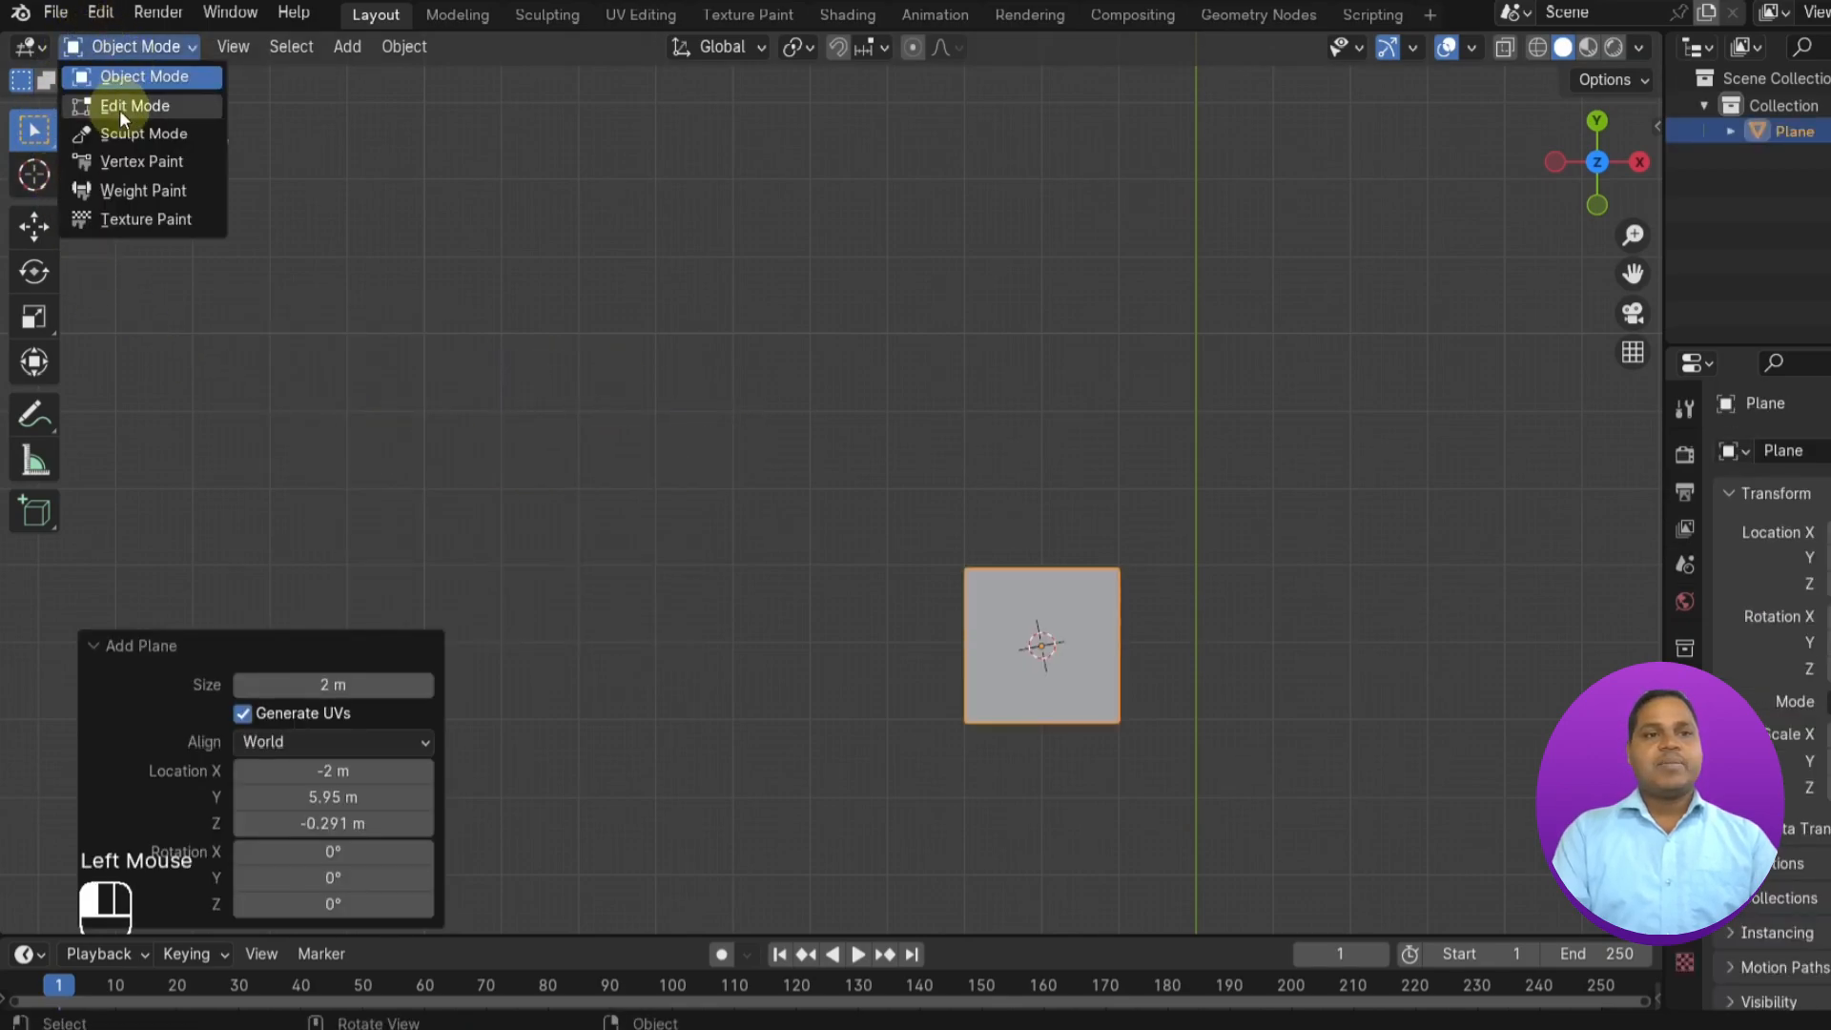
click(126, 107)
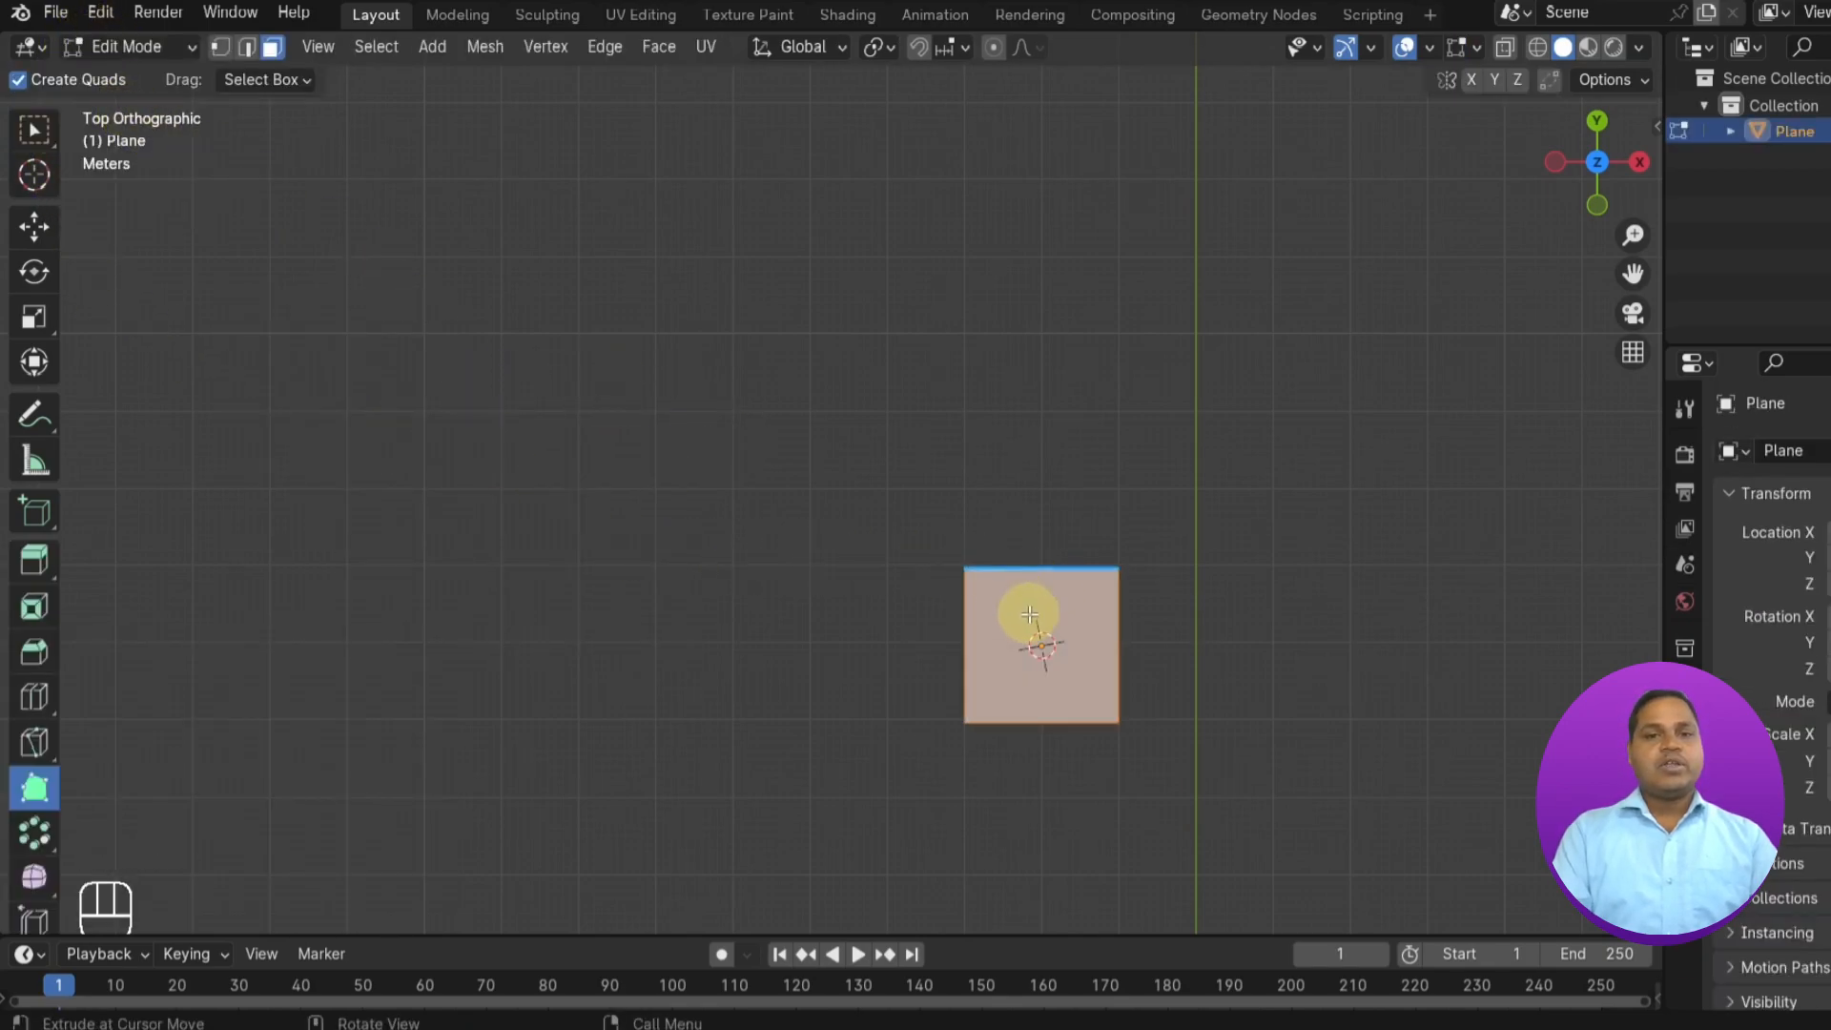
drag(1037, 636, 999, 629)
key(ctrl+z)
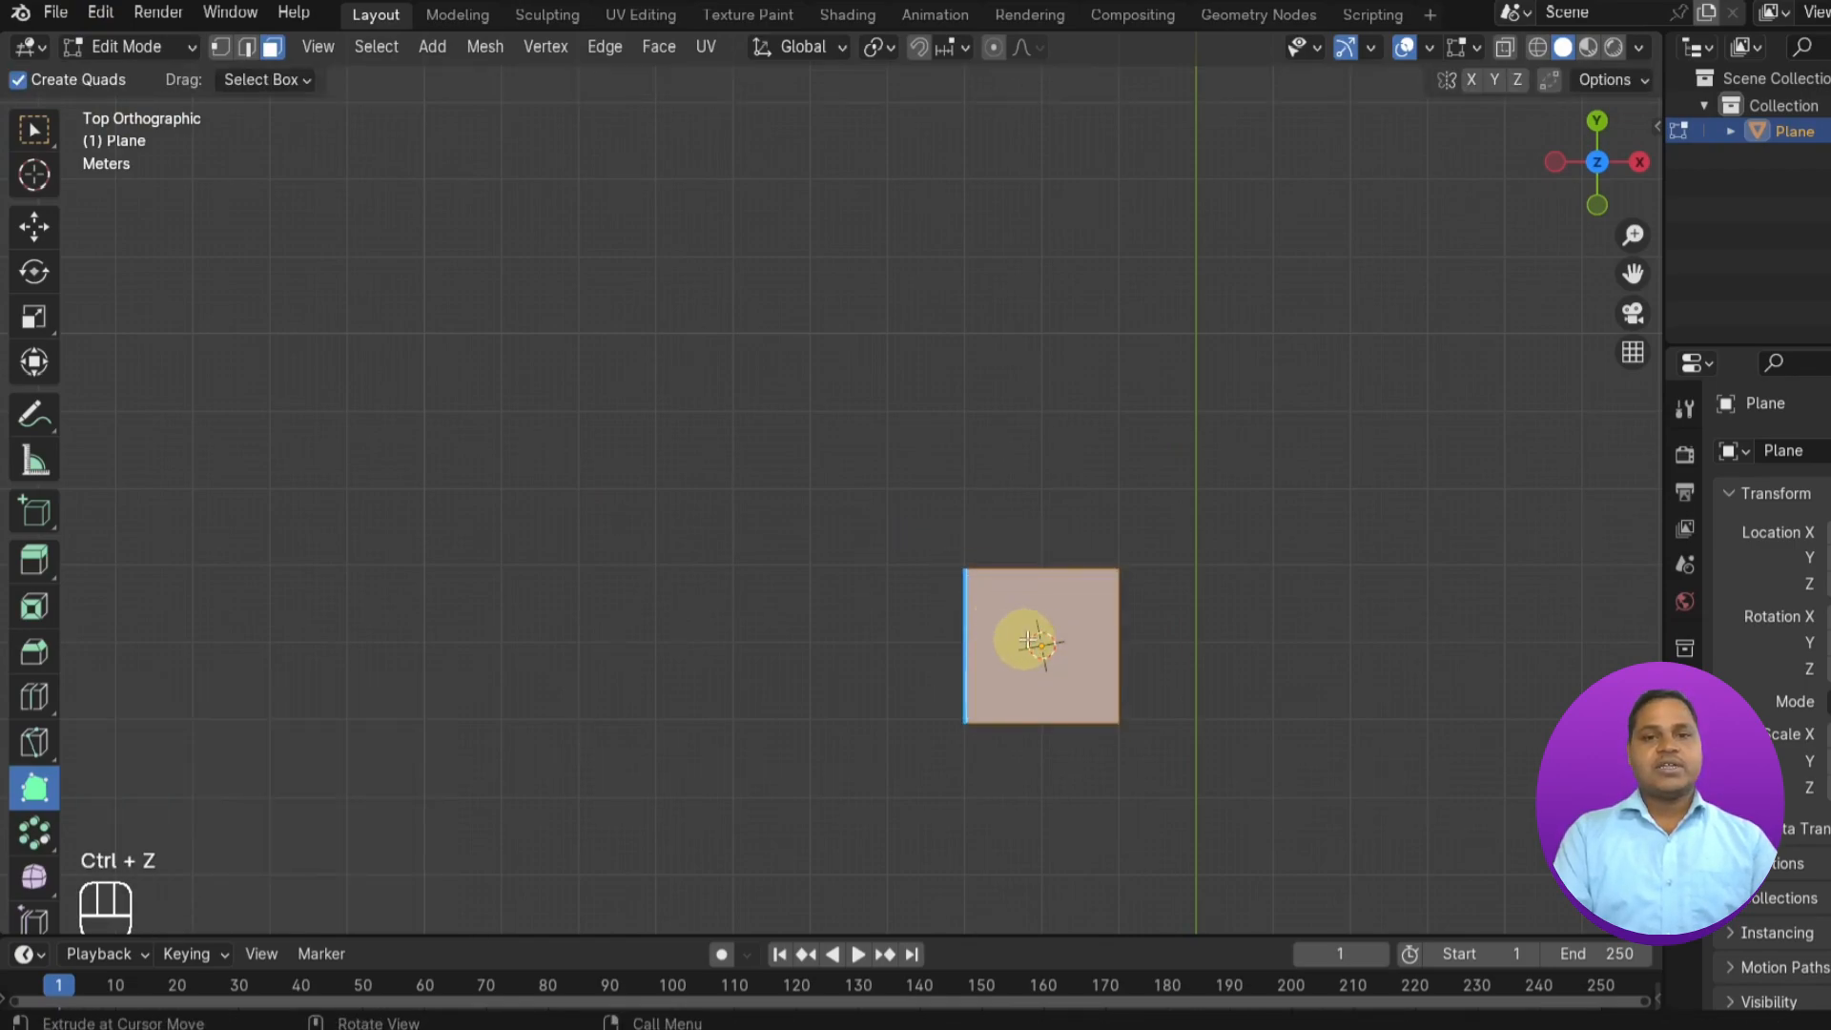
key(g)
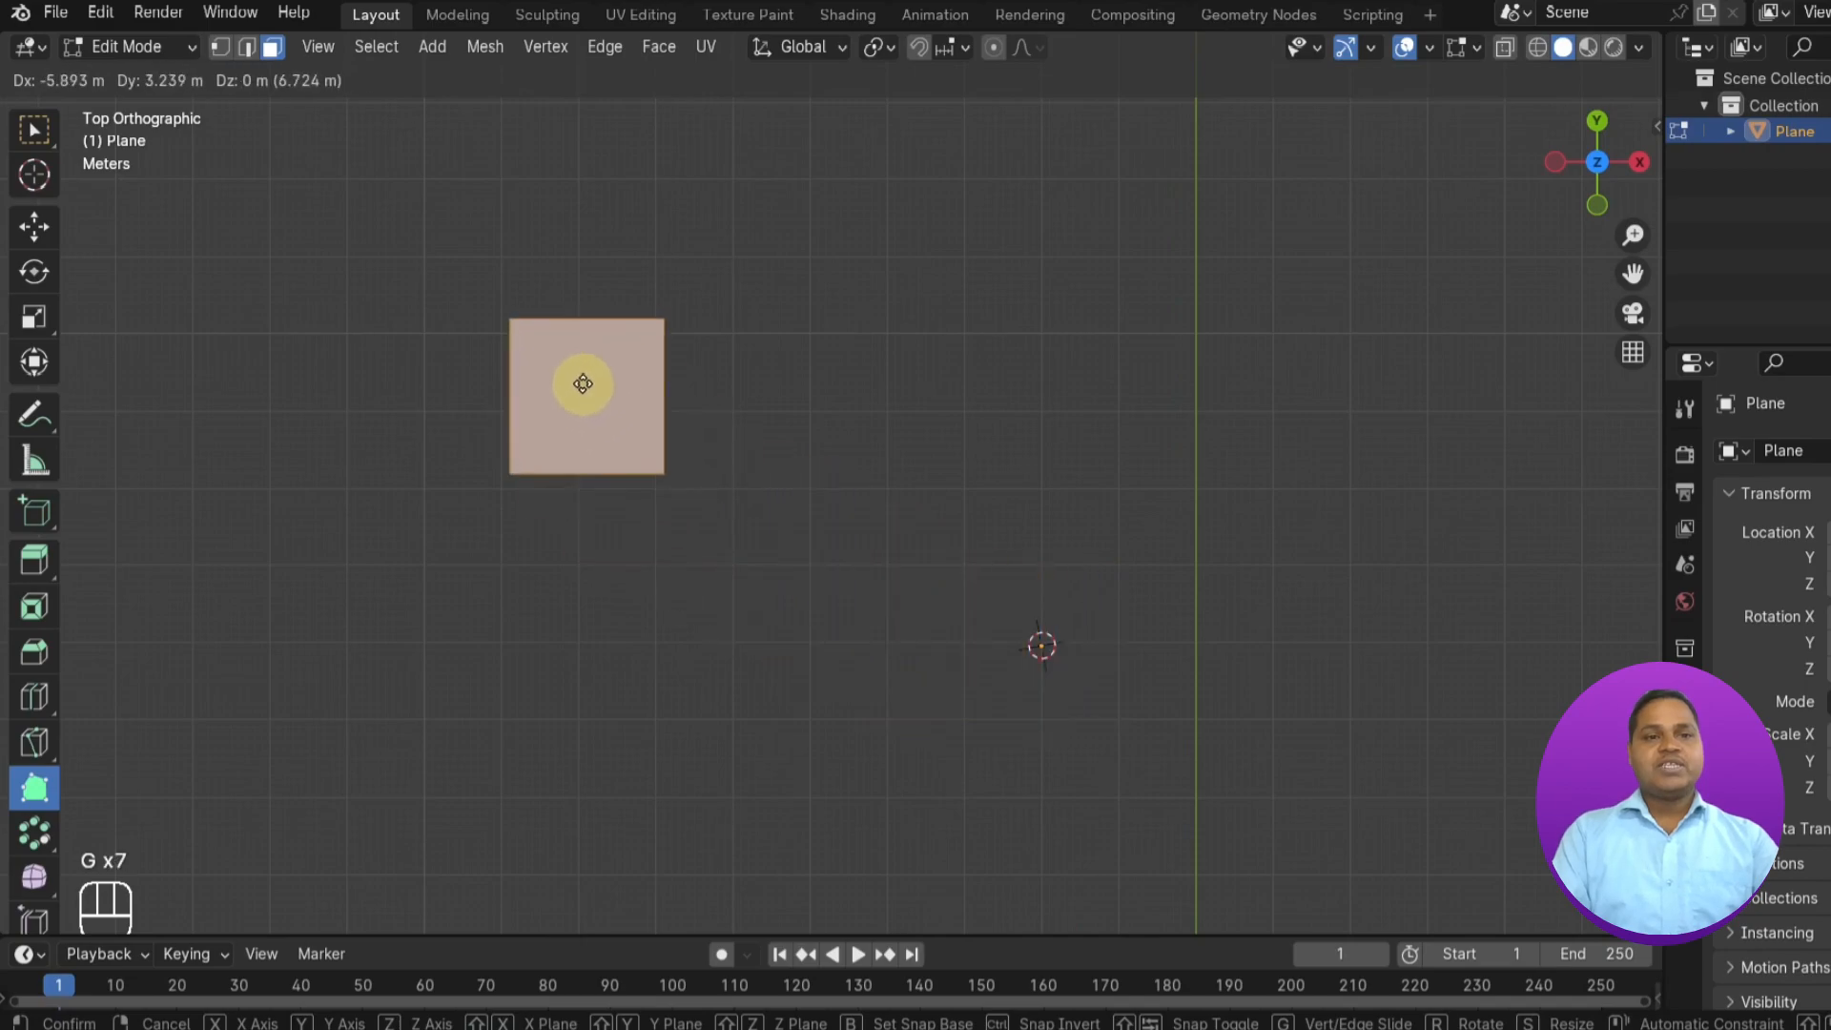
click(585, 389)
- In edge selection, spin the plane's right edge about the Z axis around the 3D cursor by -265° with 16 steps
click(34, 832)
mouse_move(940, 556)
middle_down()
mouse_move(973, 535)
mouse_move(775, 706)
mouse_move(776, 486)
mouse_move(833, 295)
mouse_move(1111, 311)
mouse_move(956, 483)
mouse_move(954, 446)
middle_up()
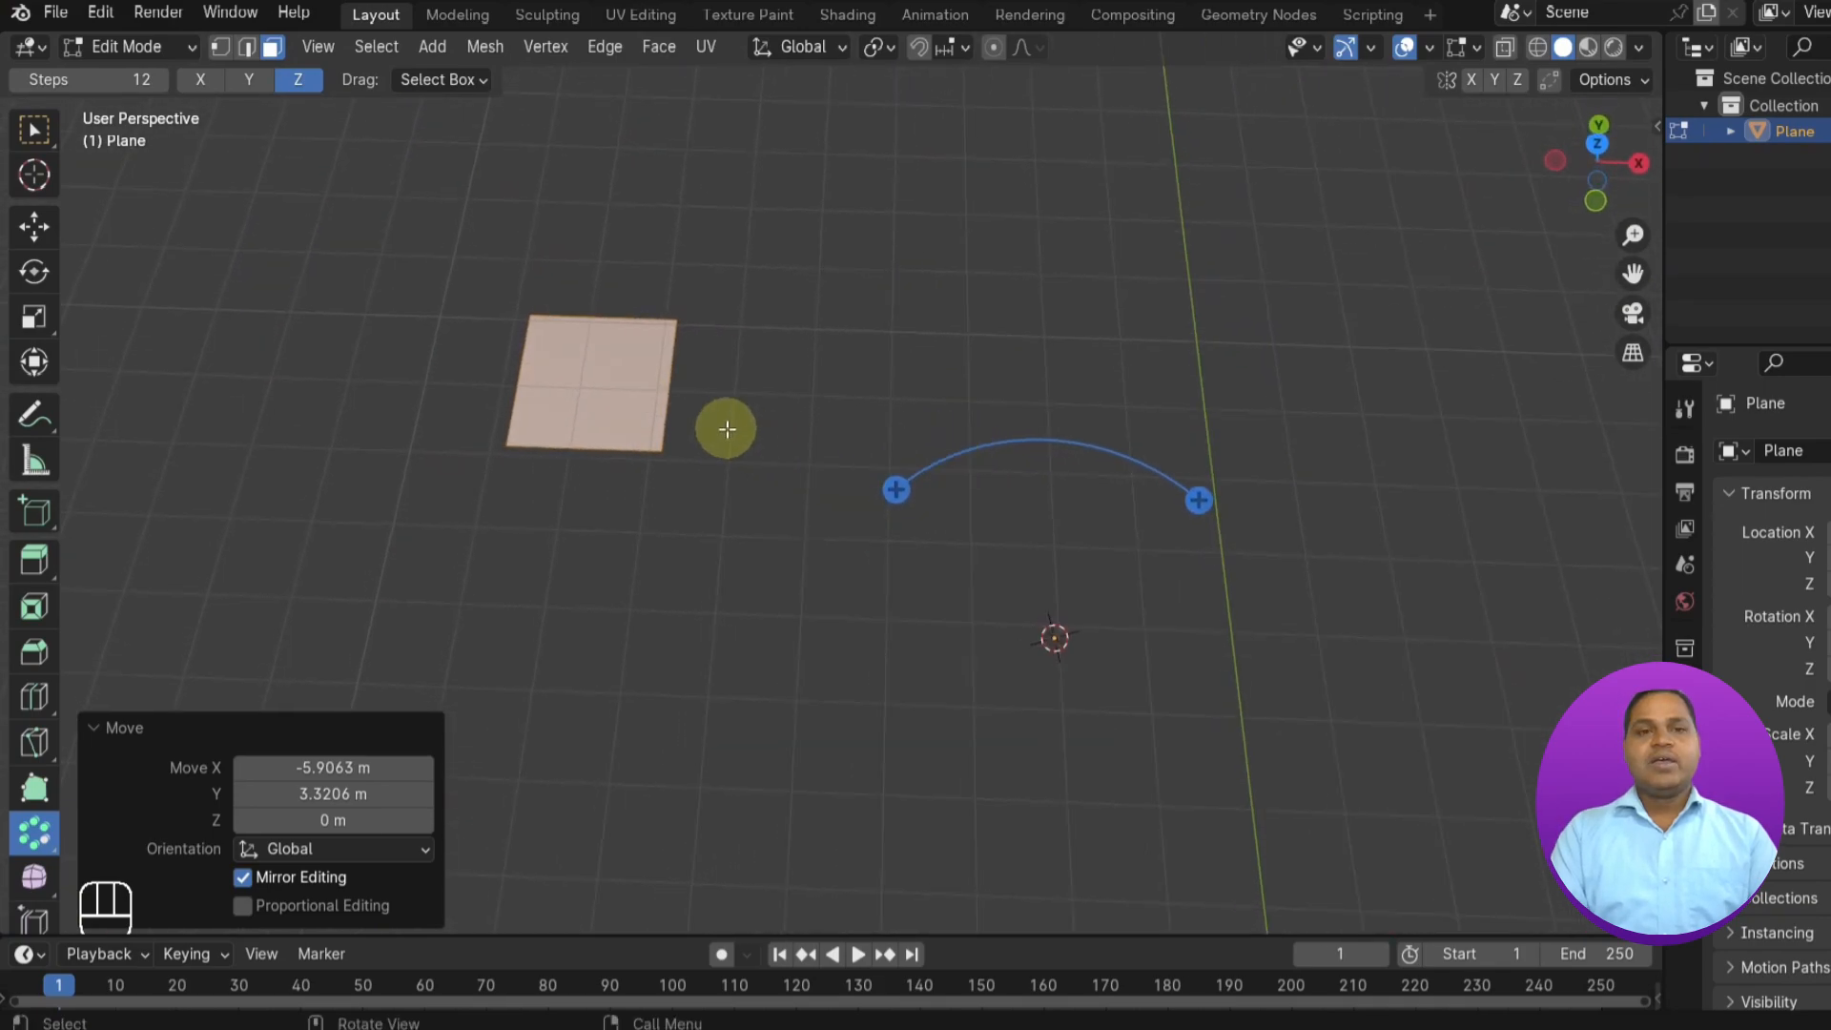
click(666, 369)
click(247, 48)
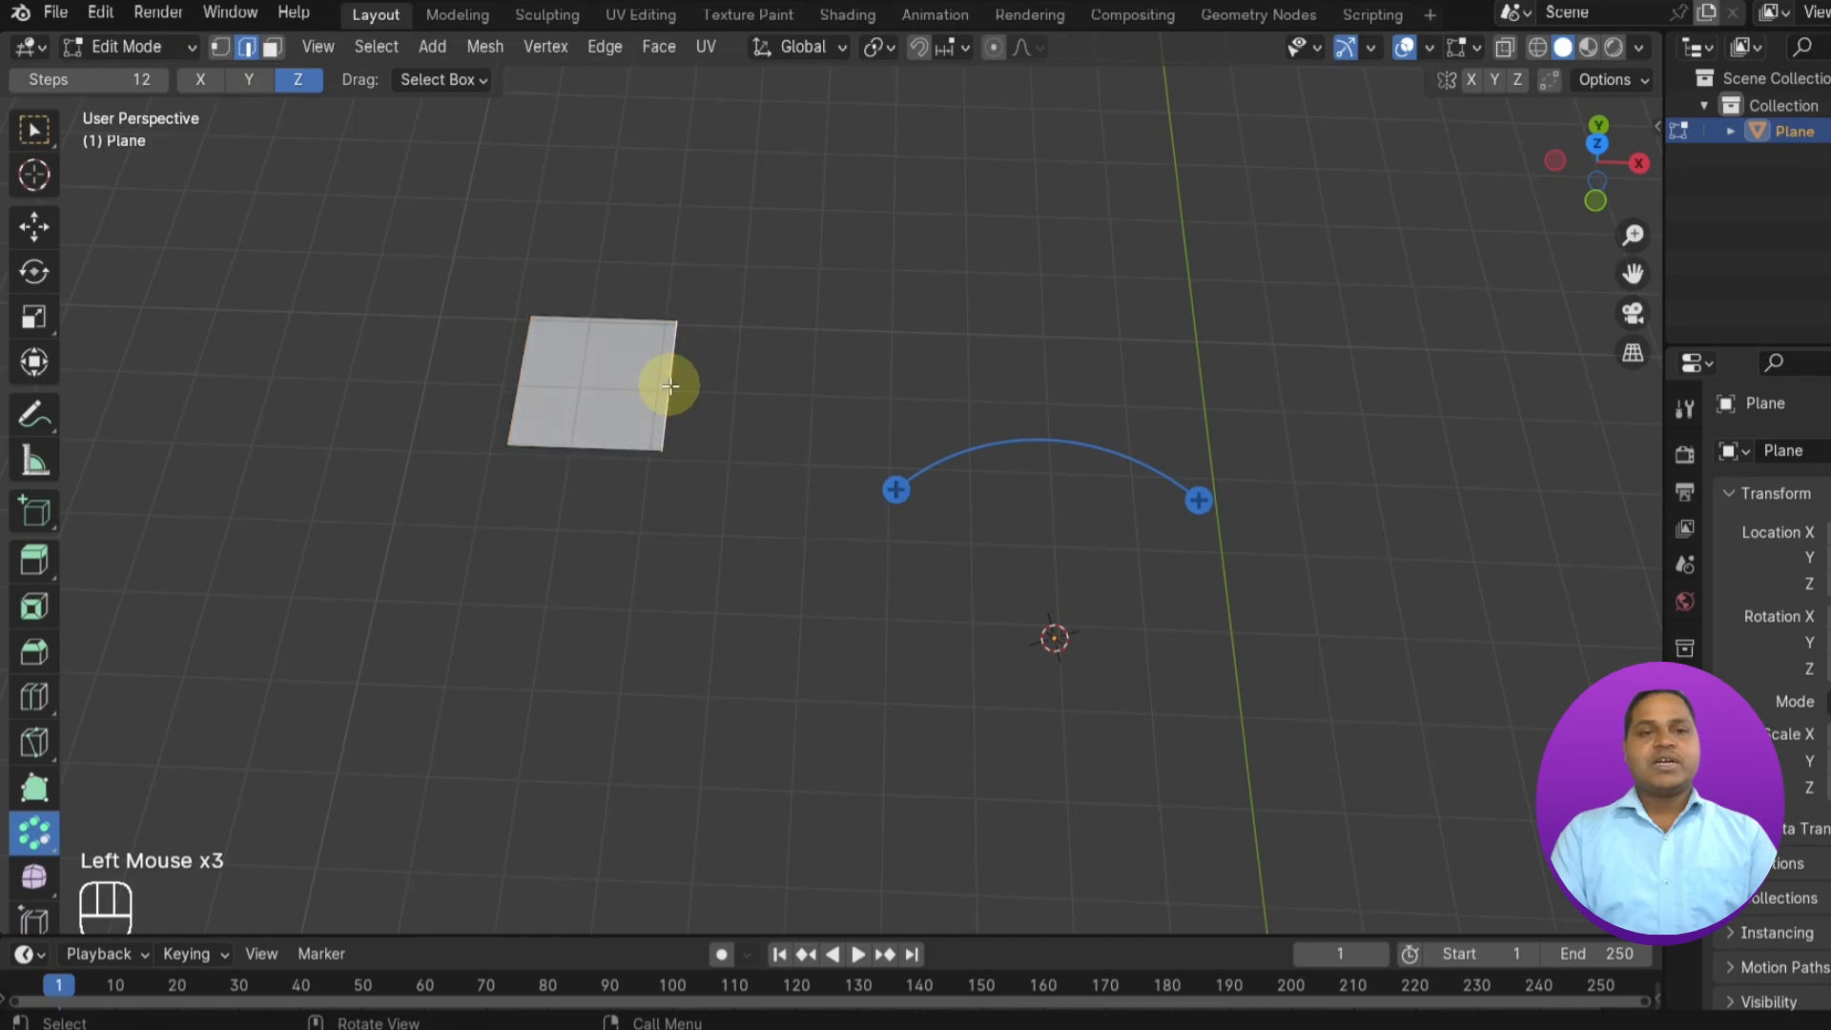
scroll(826, 425, up, 4)
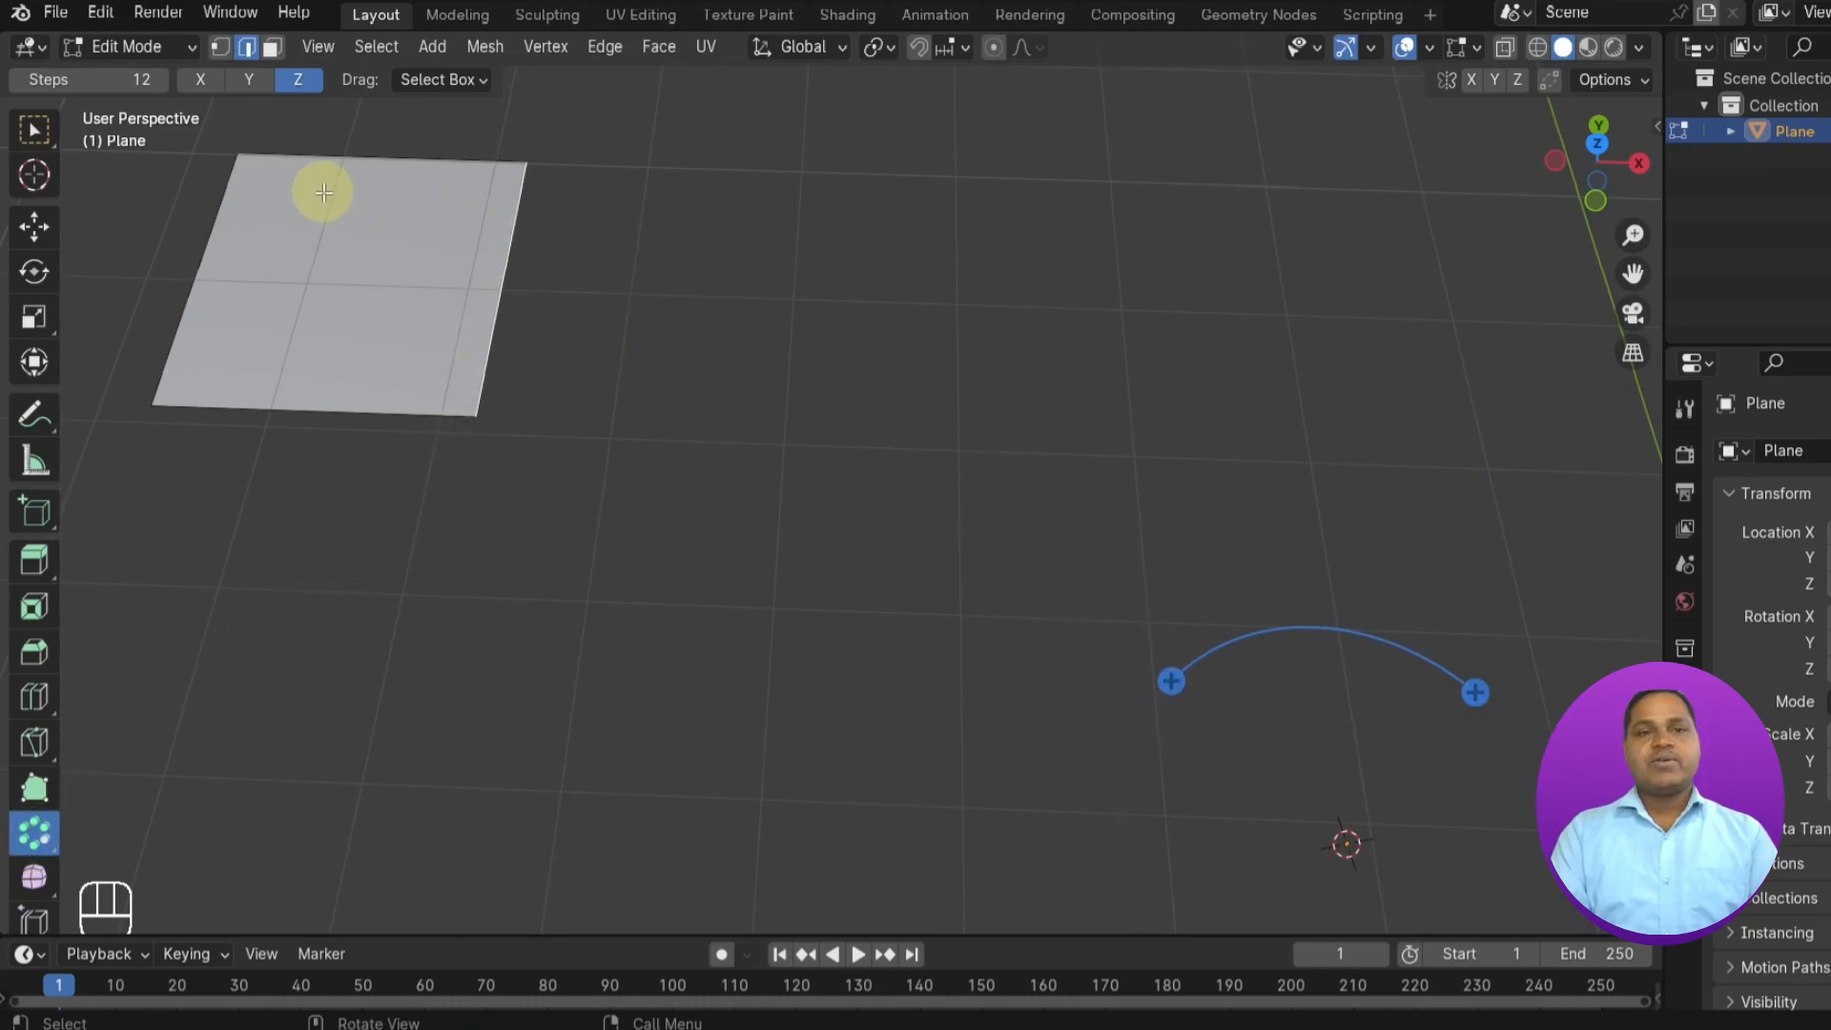
drag(1171, 683, 1316, 866)
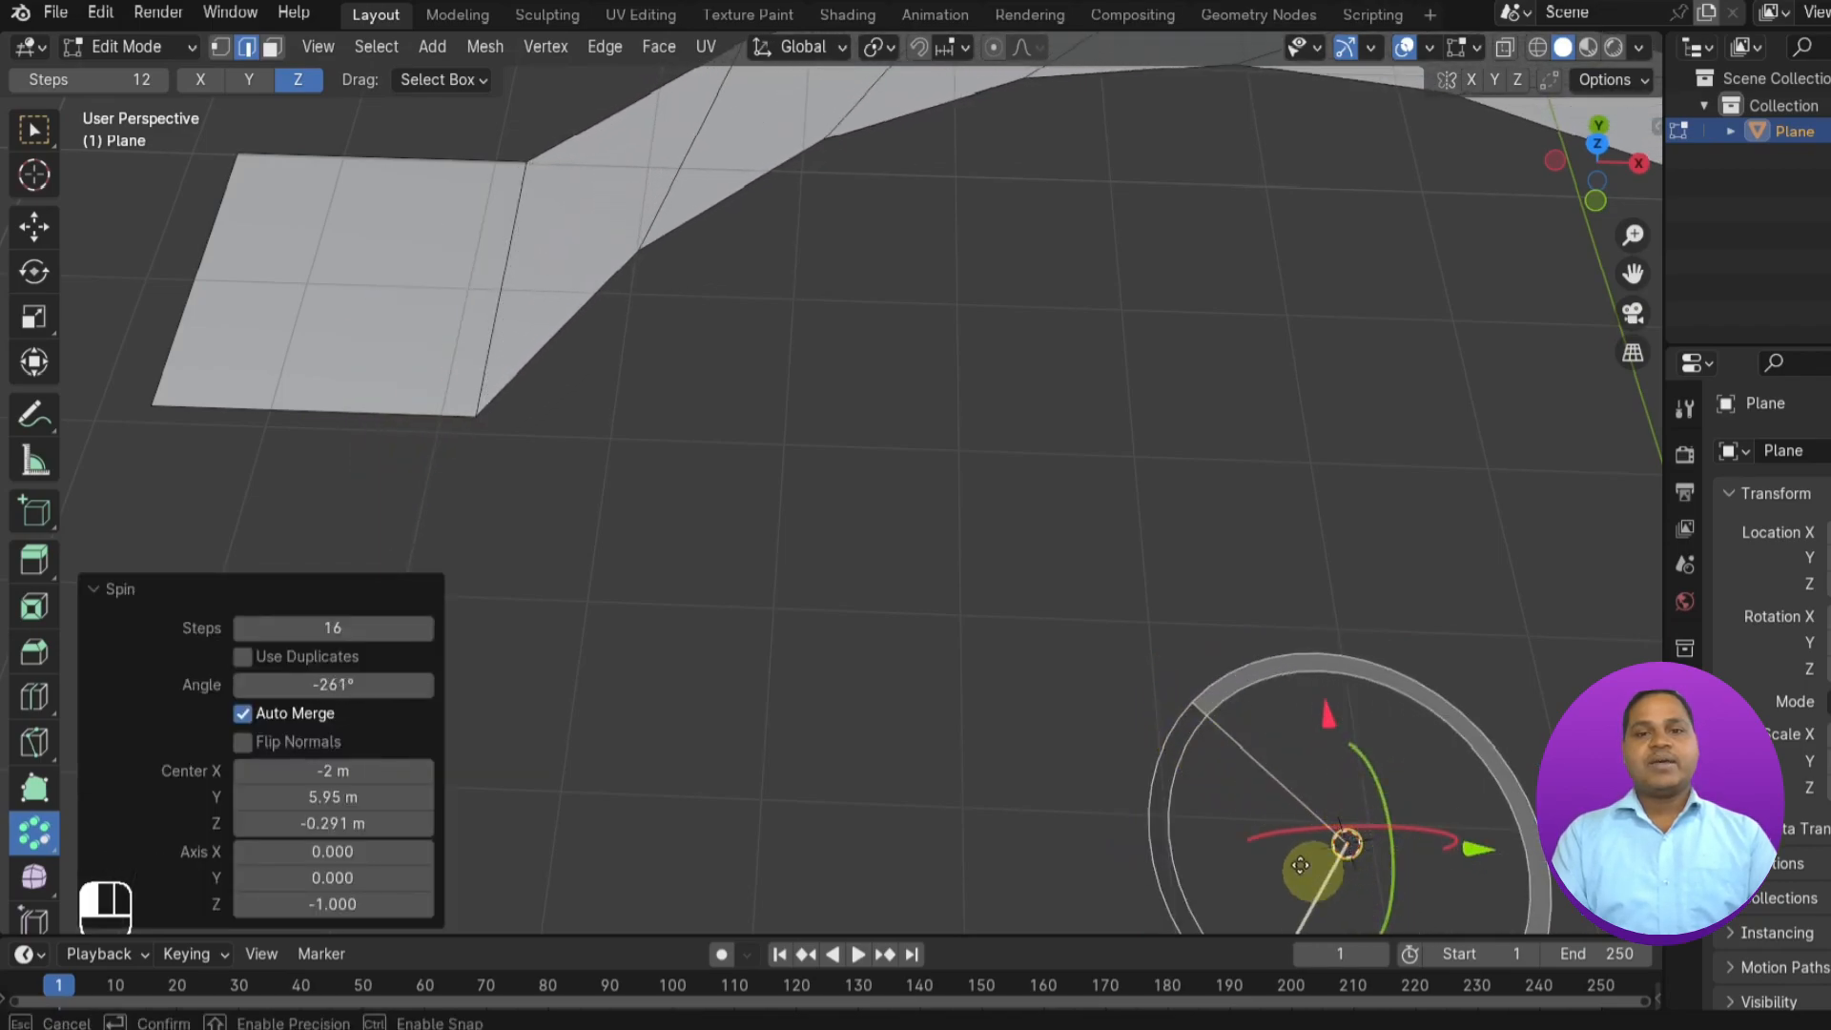
- Select the plane's free outer edge and spin it about the Y axis around the 3D cursor into a ring-shaped strip
scroll(858, 494, down, 7)
middle_drag(1275, 667, 758, 727)
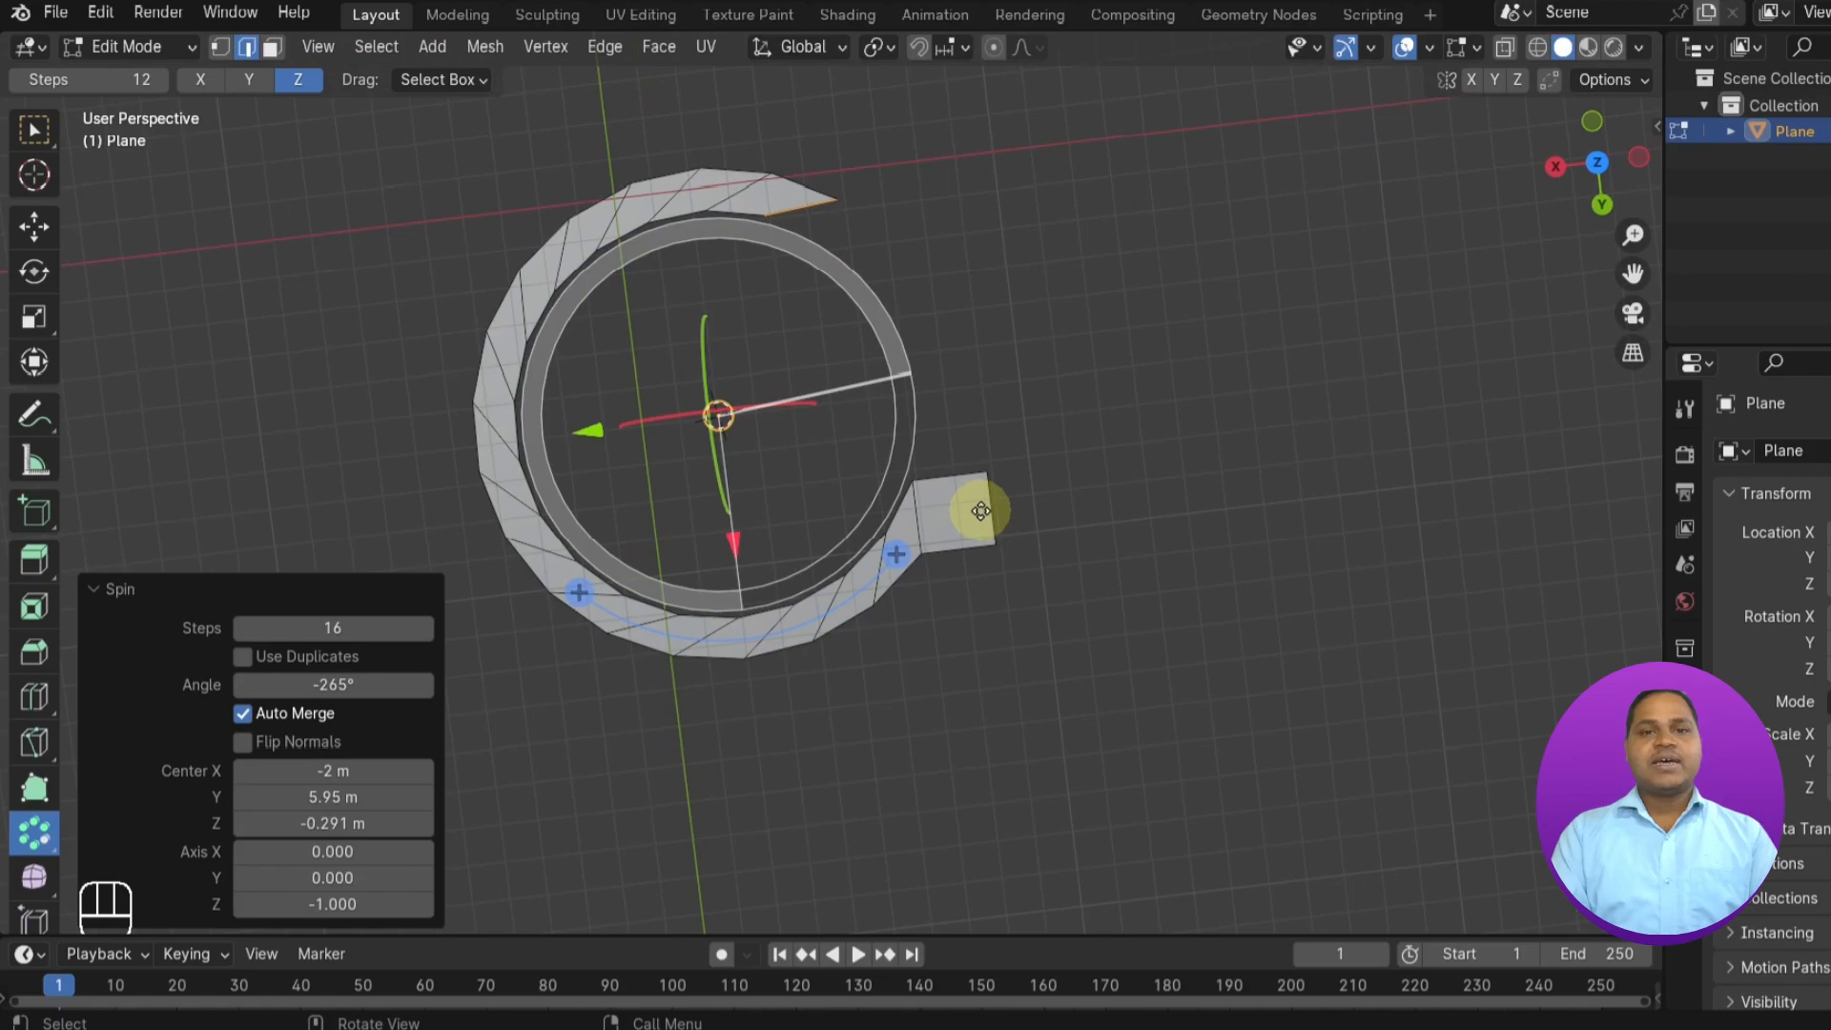
double_click(982, 511)
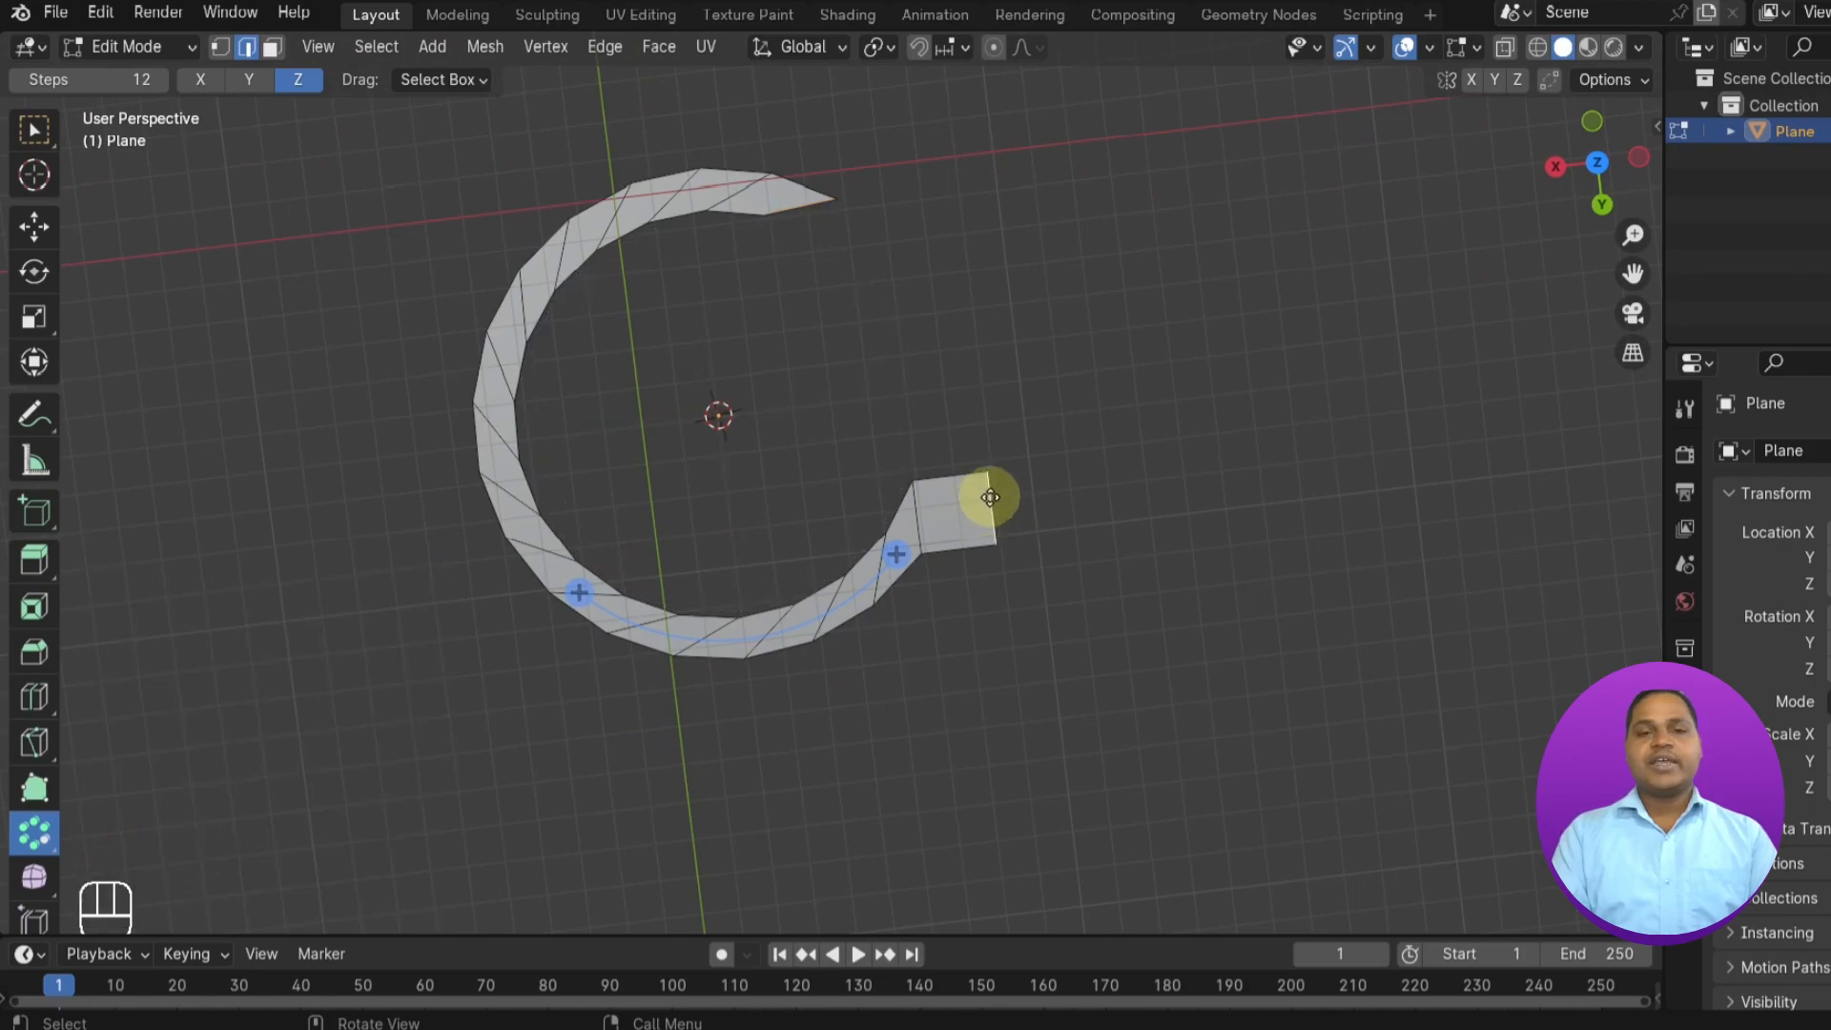
click(33, 837)
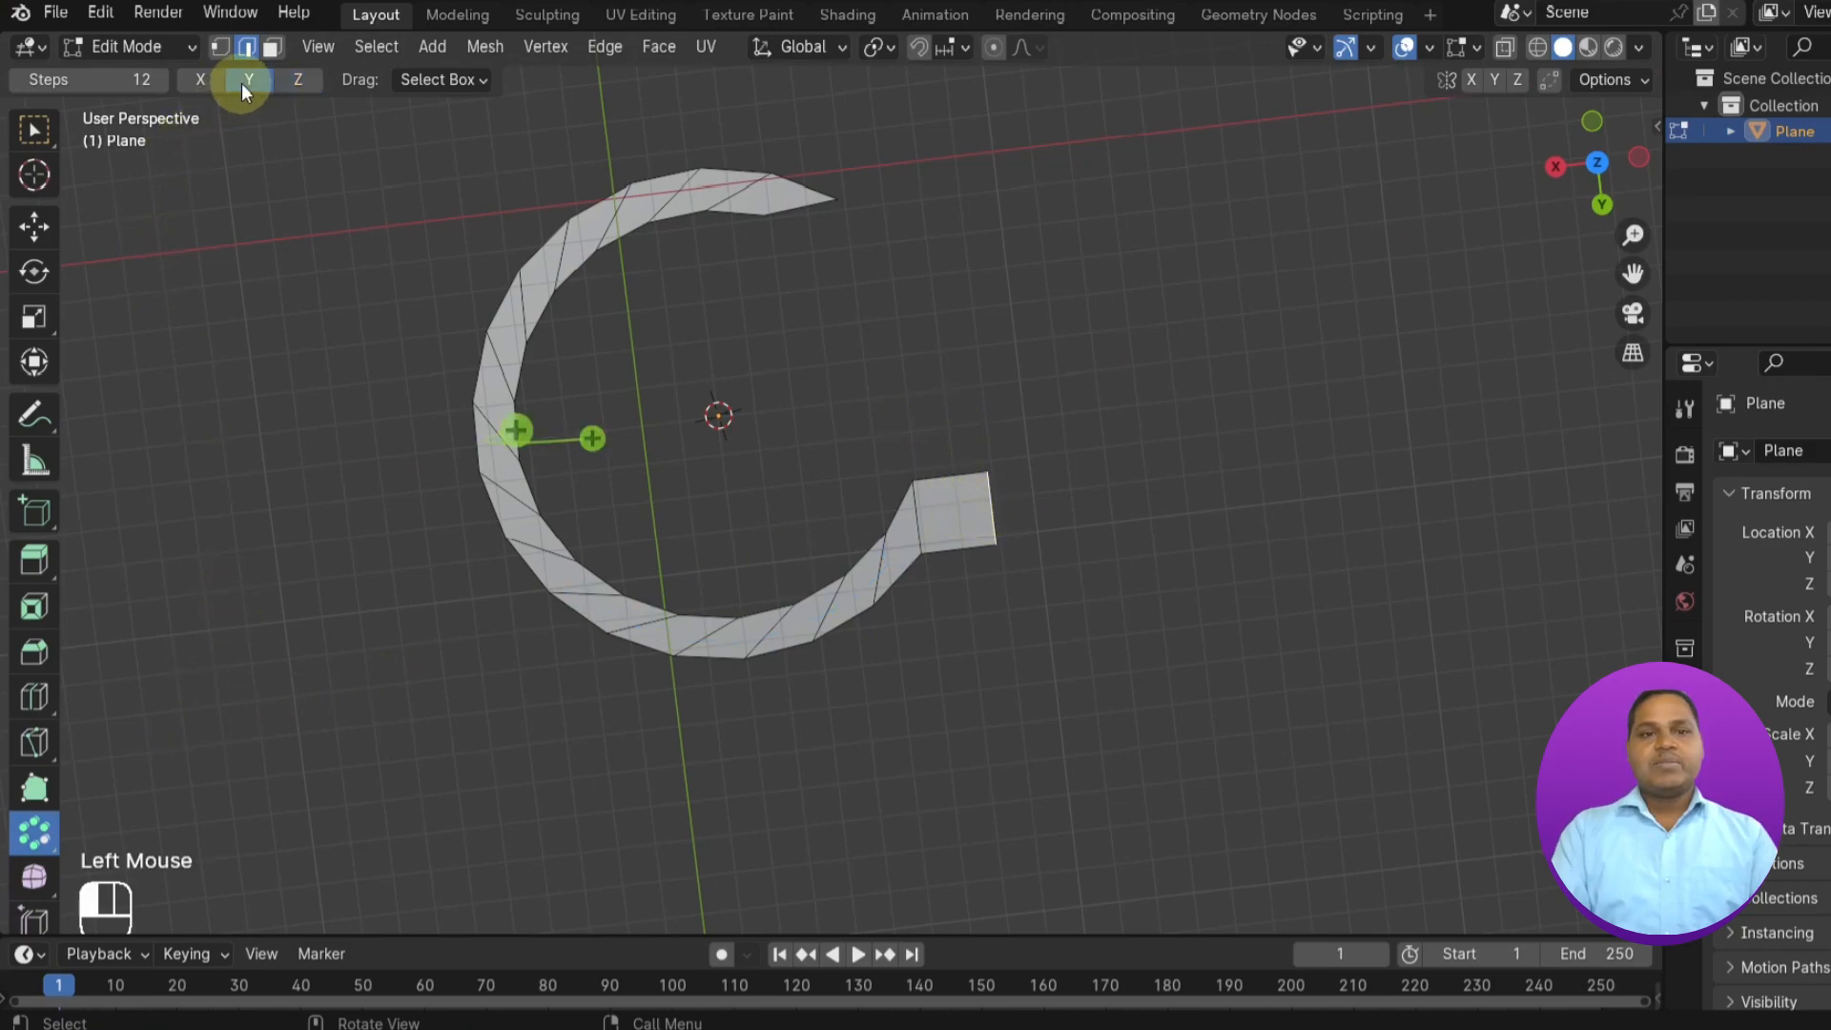
drag(515, 430, 1373, 454)
mouse_move(1373, 454)
middle_down()
mouse_move(1222, 581)
mouse_move(638, 519)
mouse_move(576, 674)
mouse_move(1010, 666)
mouse_move(1364, 688)
mouse_move(1496, 585)
mouse_move(1390, 532)
mouse_move(1406, 563)
mouse_move(1354, 576)
middle_up()
click(1302, 590)
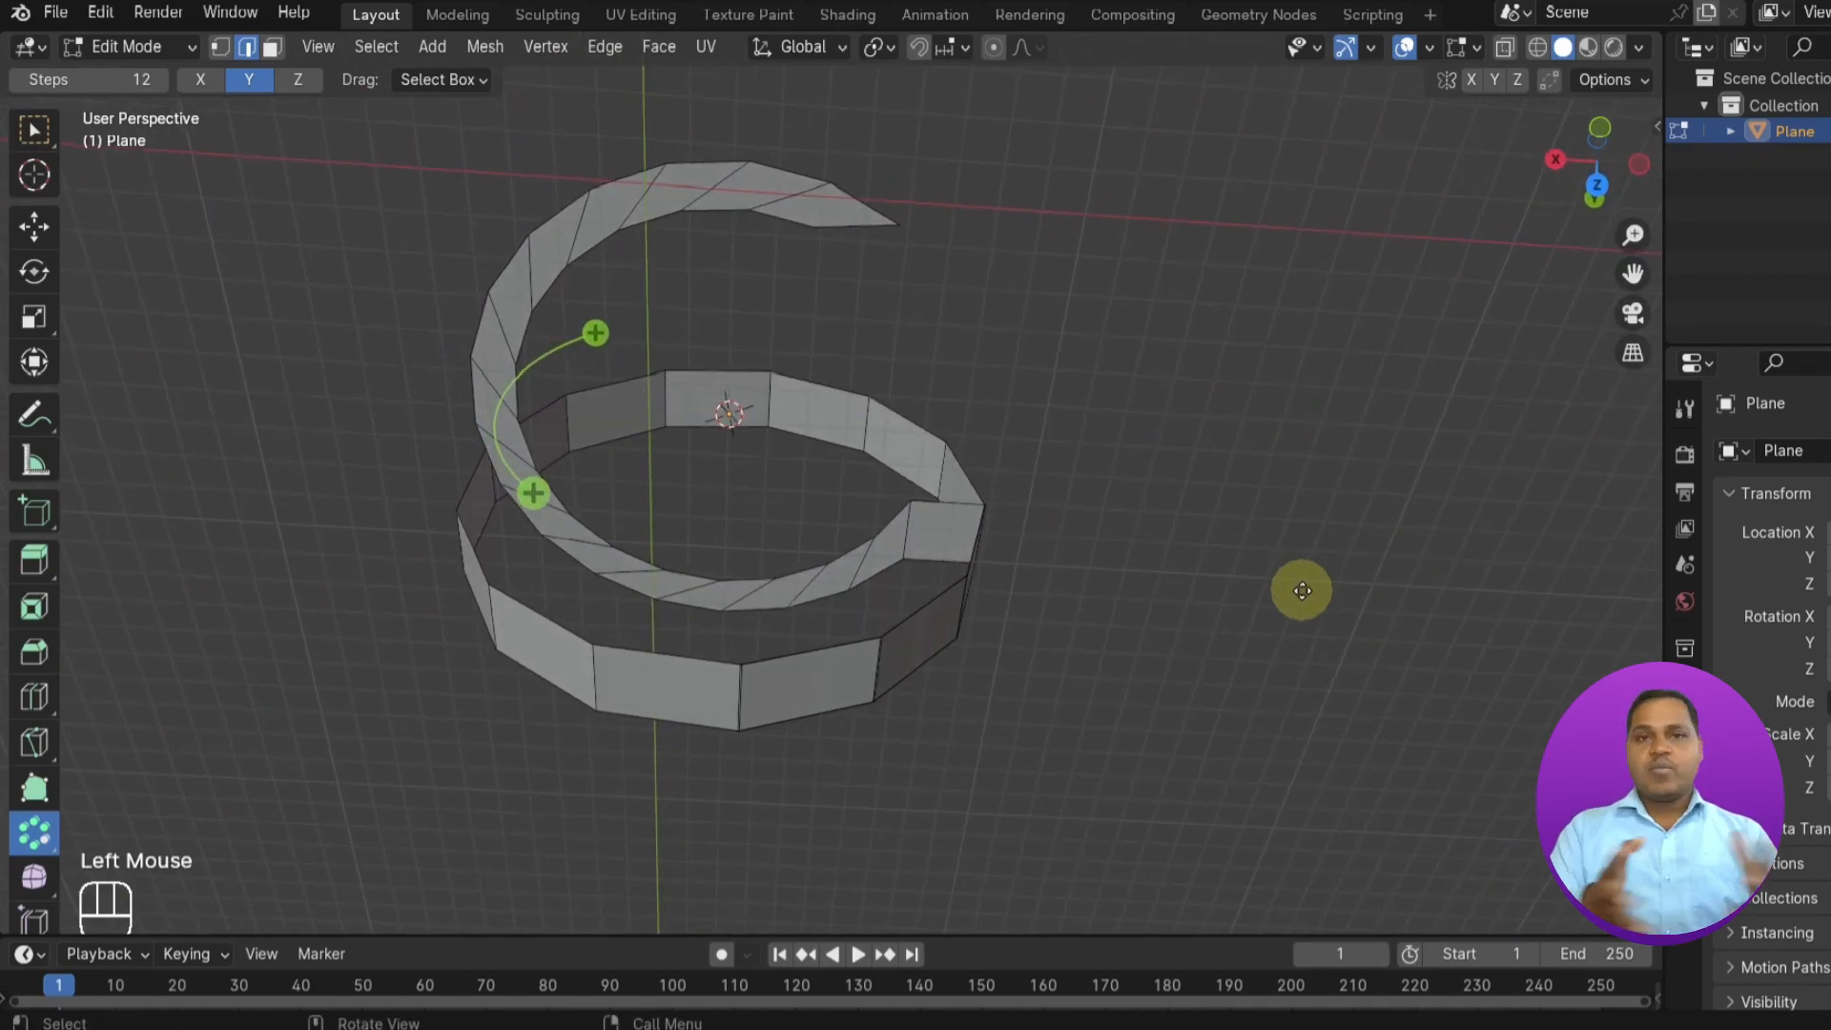